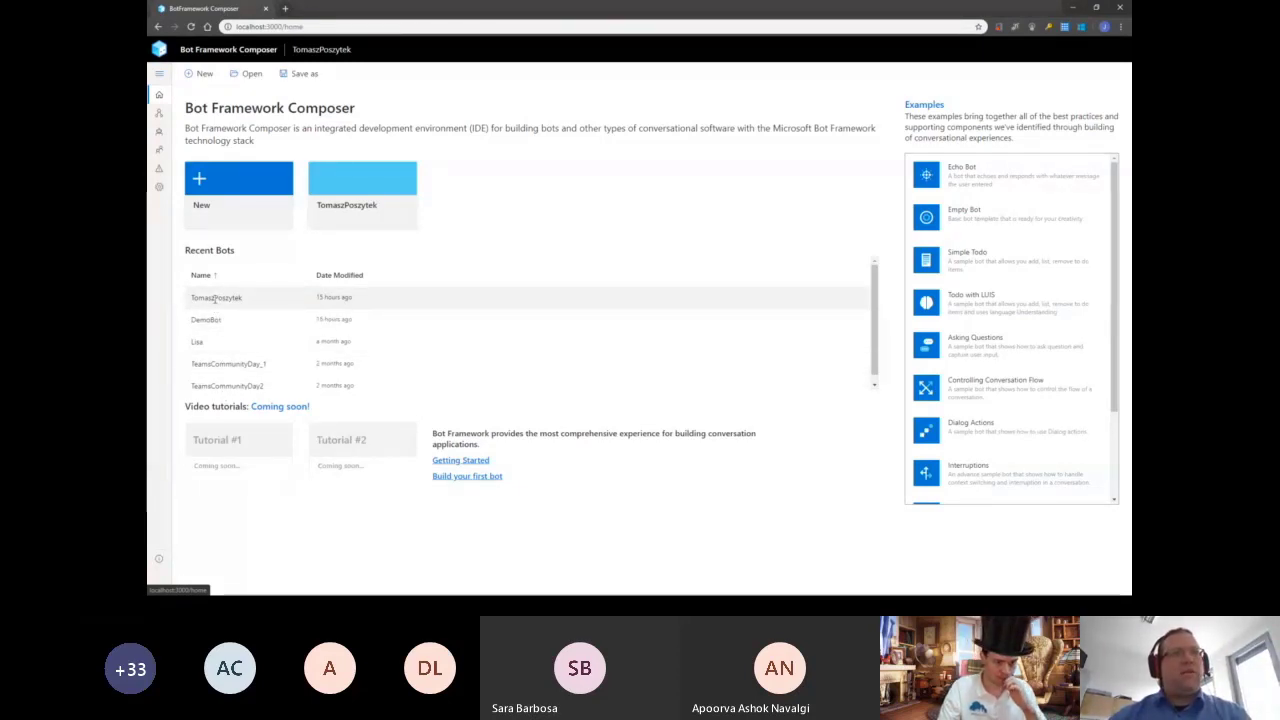
# Step: Create a new bot from scratch named MartinsBot with the description SPSWarsaw, located in C:/temp/BotComposer
pyautogui.click(201, 194)
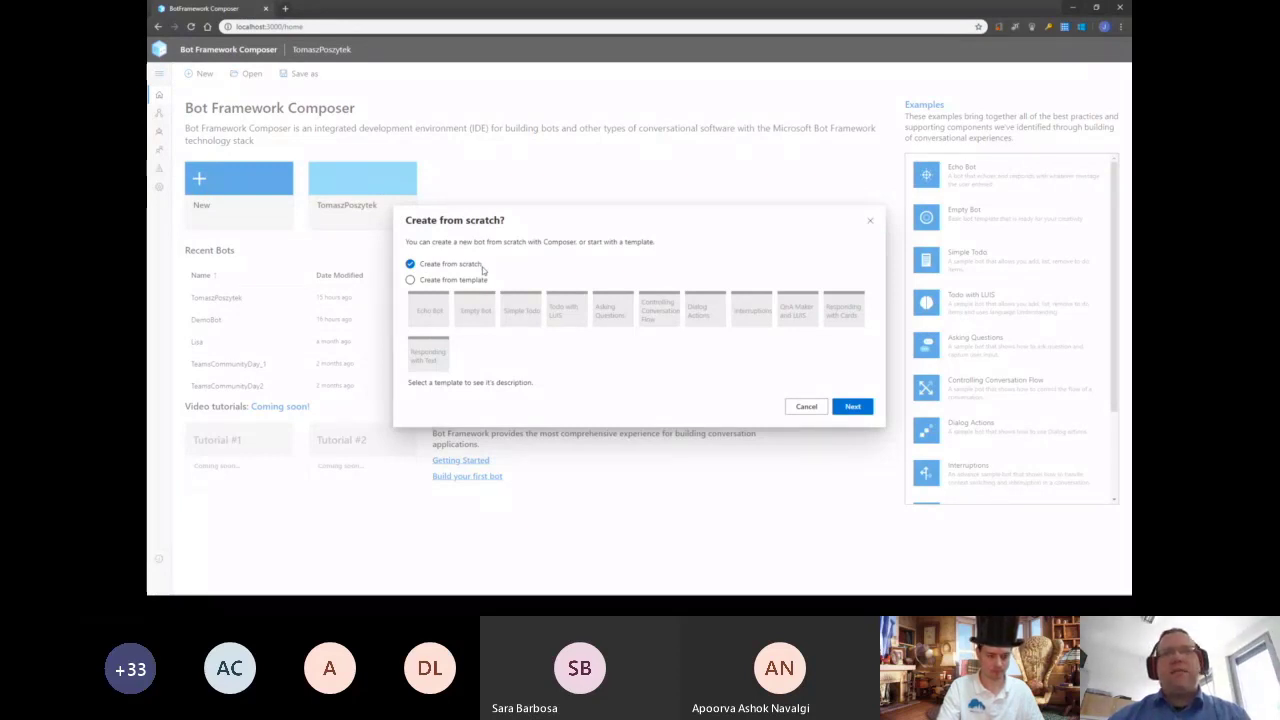
pyautogui.click(852, 406)
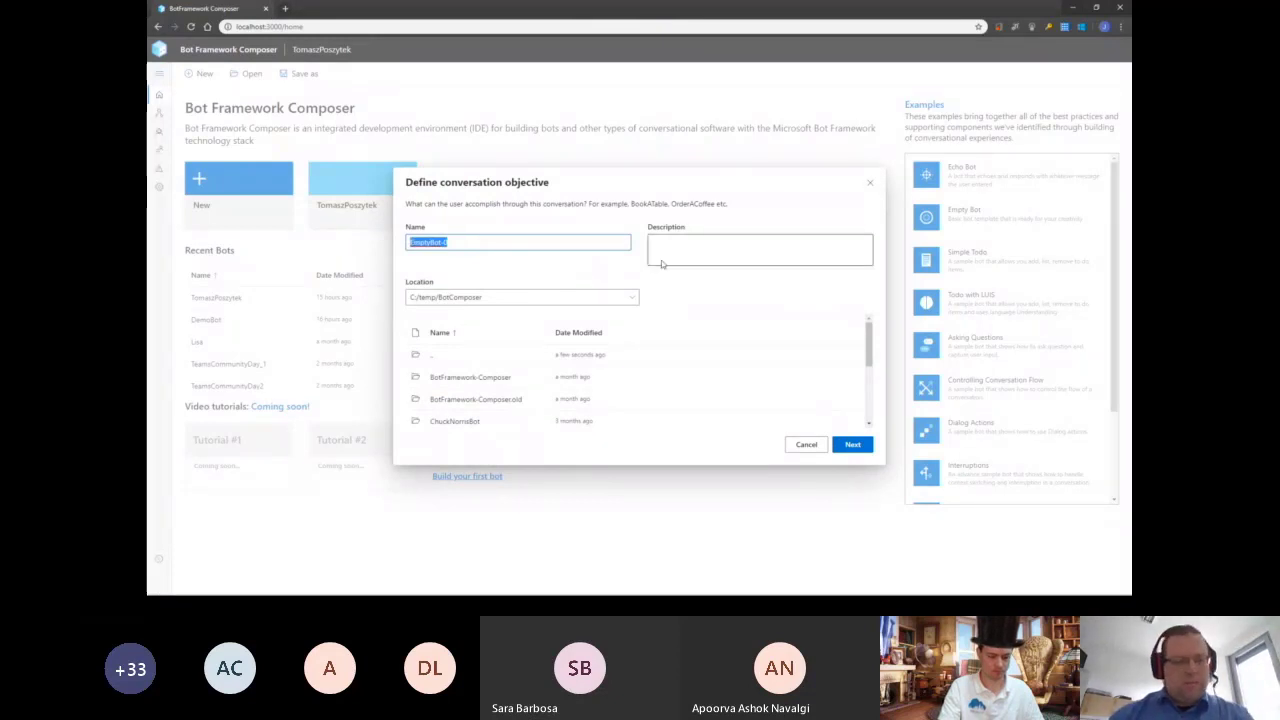
pyautogui.write('MartinsBot')
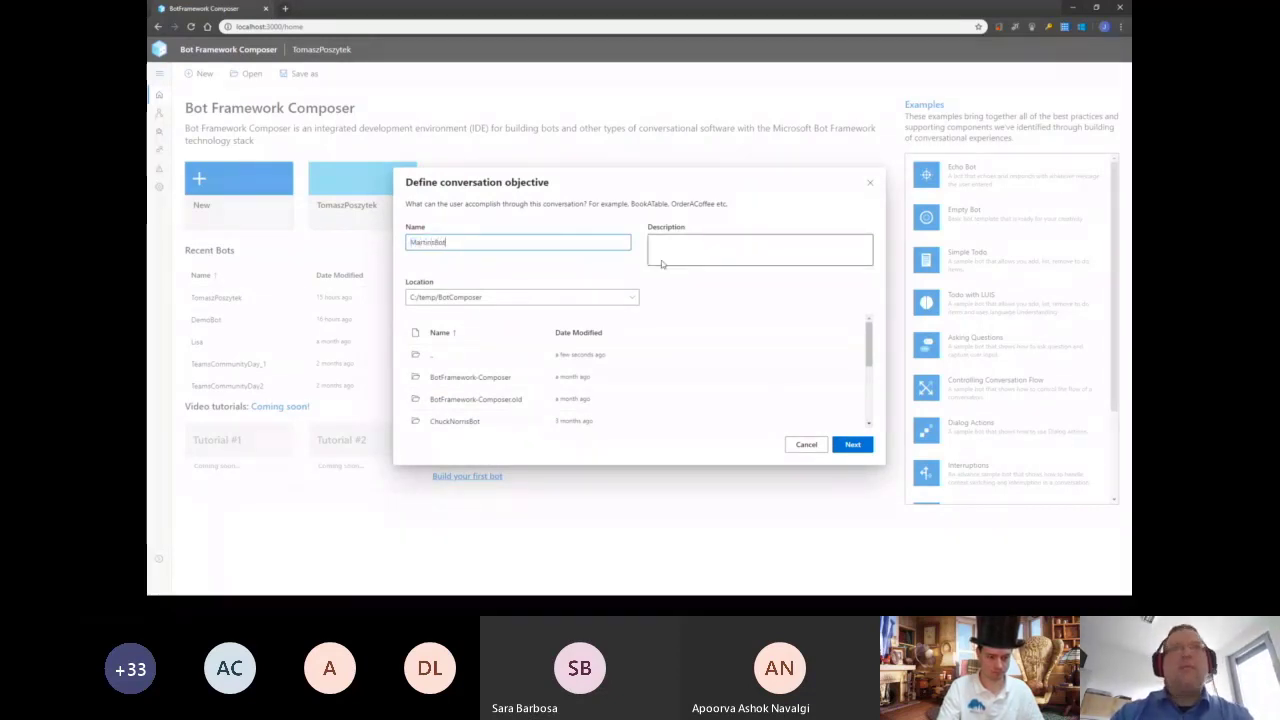
pyautogui.click(661, 260)
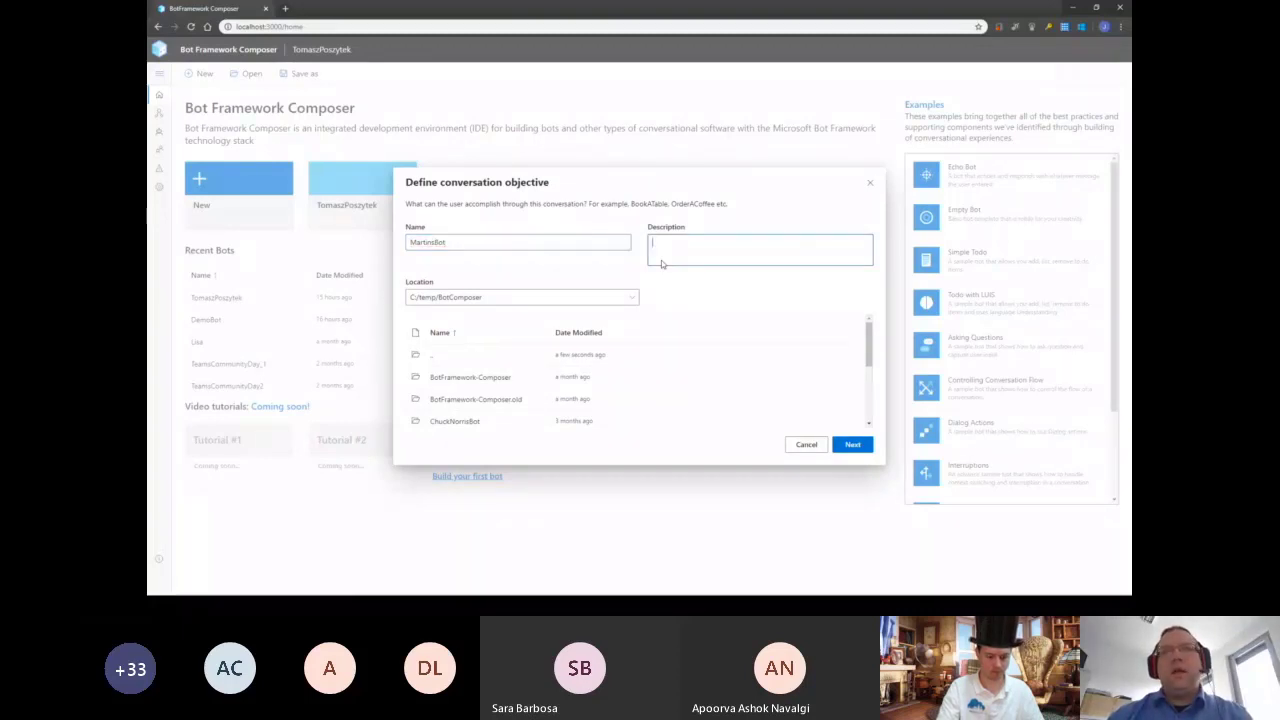
pyautogui.write('SPS')
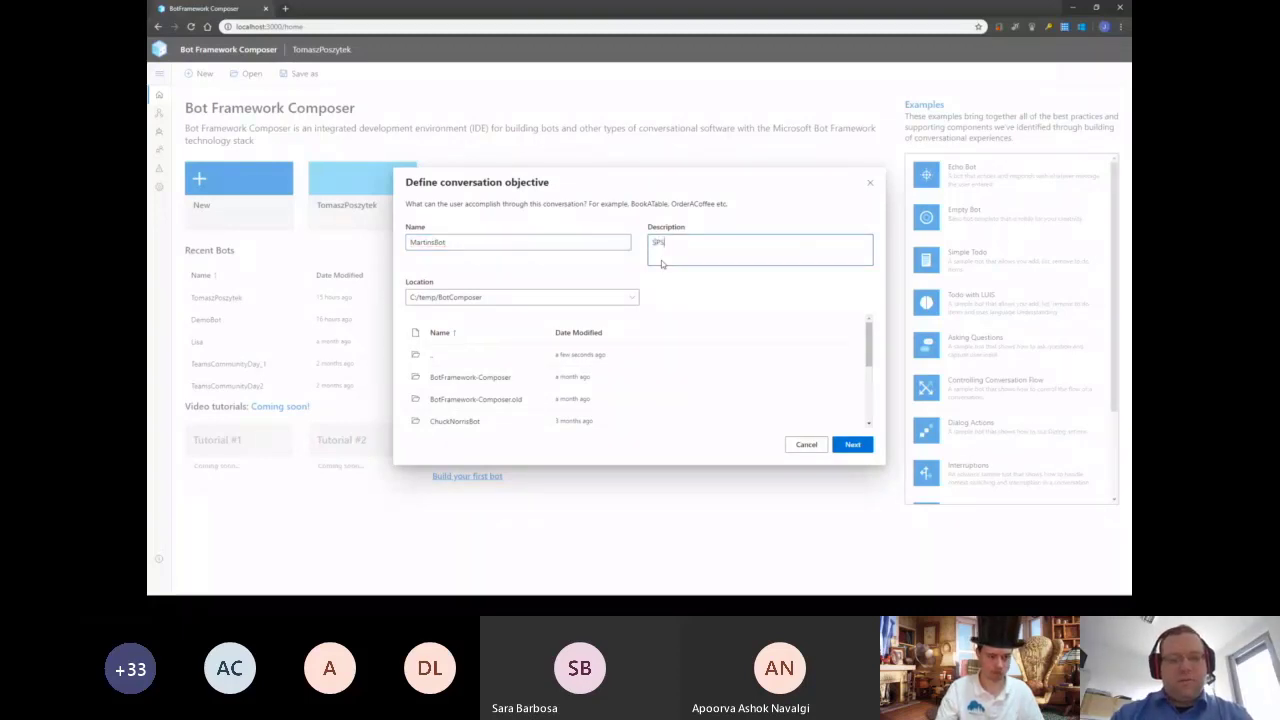
pyautogui.write('Warsaw')
pyautogui.click(527, 300)
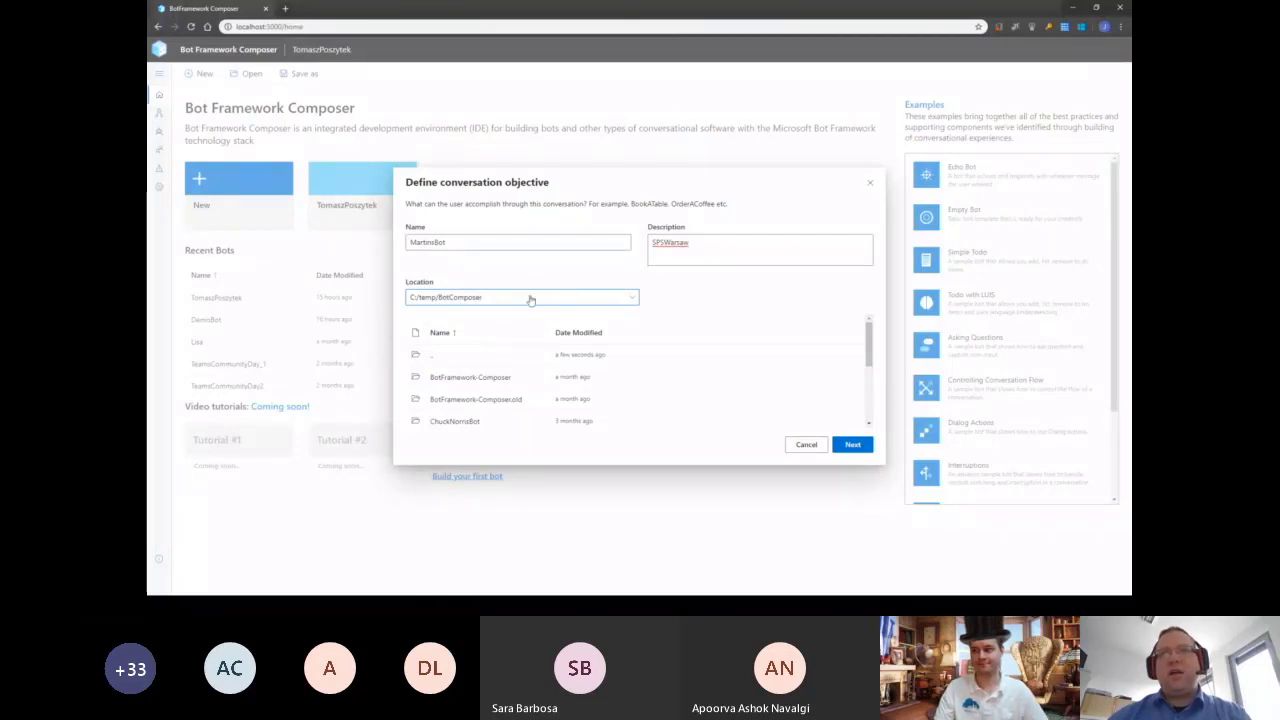
pyautogui.click(858, 446)
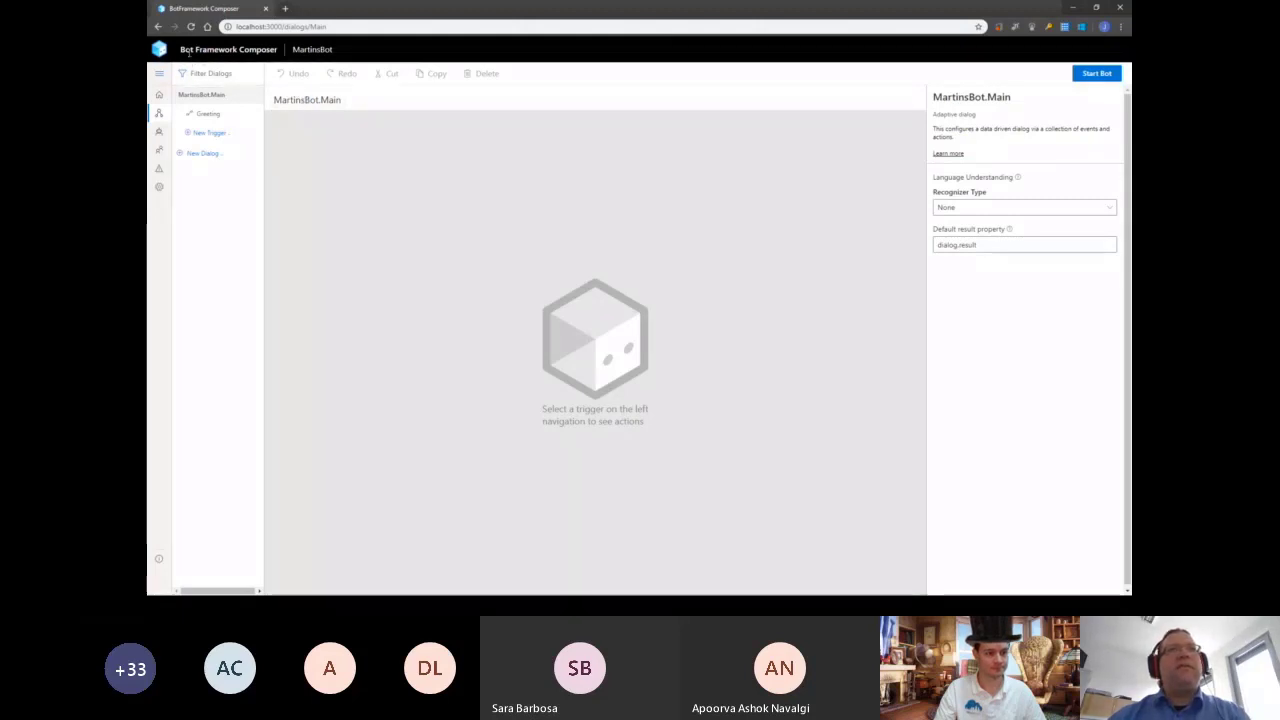
# Step: Delete the for-each loop, including its nested if/else branch, from the Greeting trigger of the main dialog
pyautogui.click(217, 114)
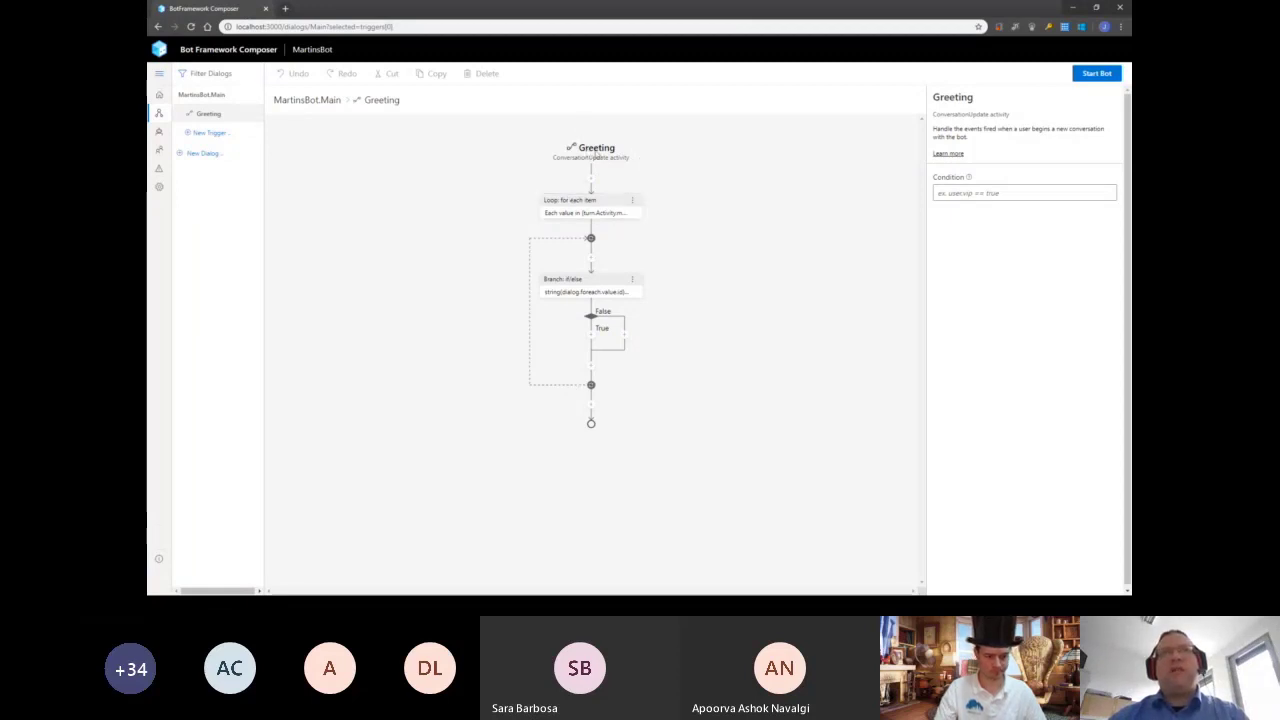
pyautogui.click(604, 203)
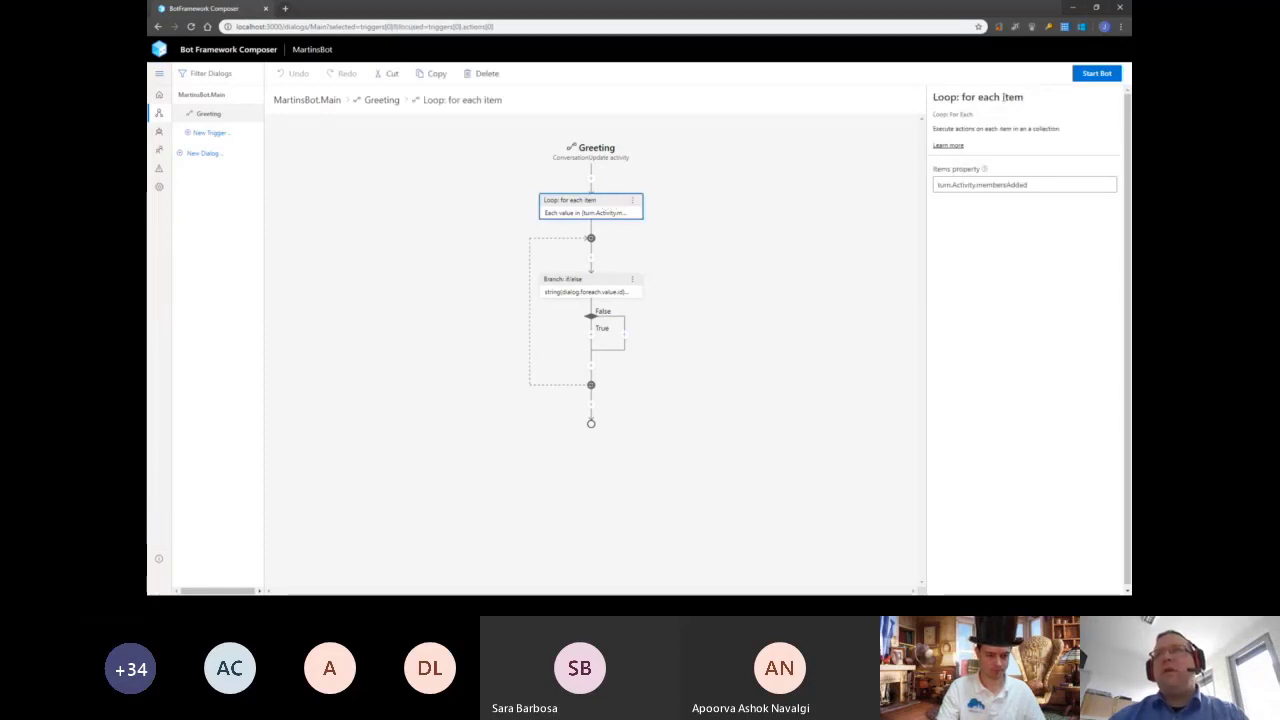
pyautogui.moveTo(1022, 97); pyautogui.dragTo(930, 100)
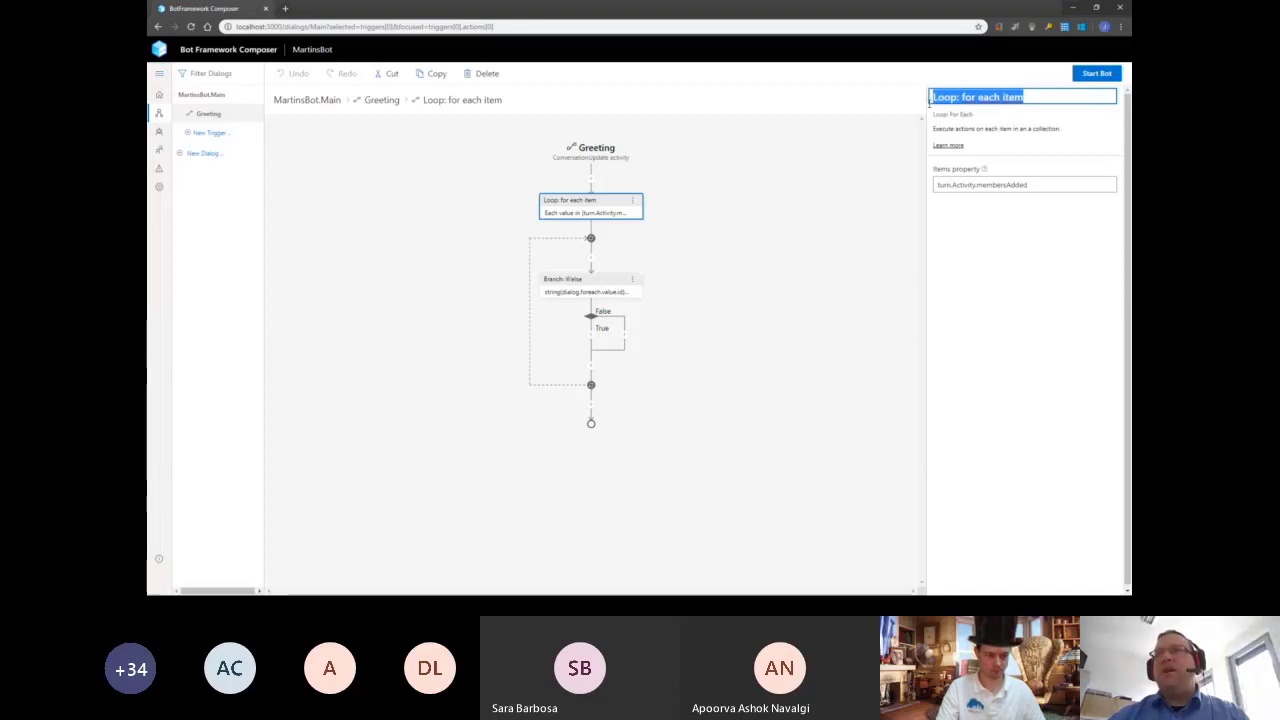
pyautogui.press('Tab')
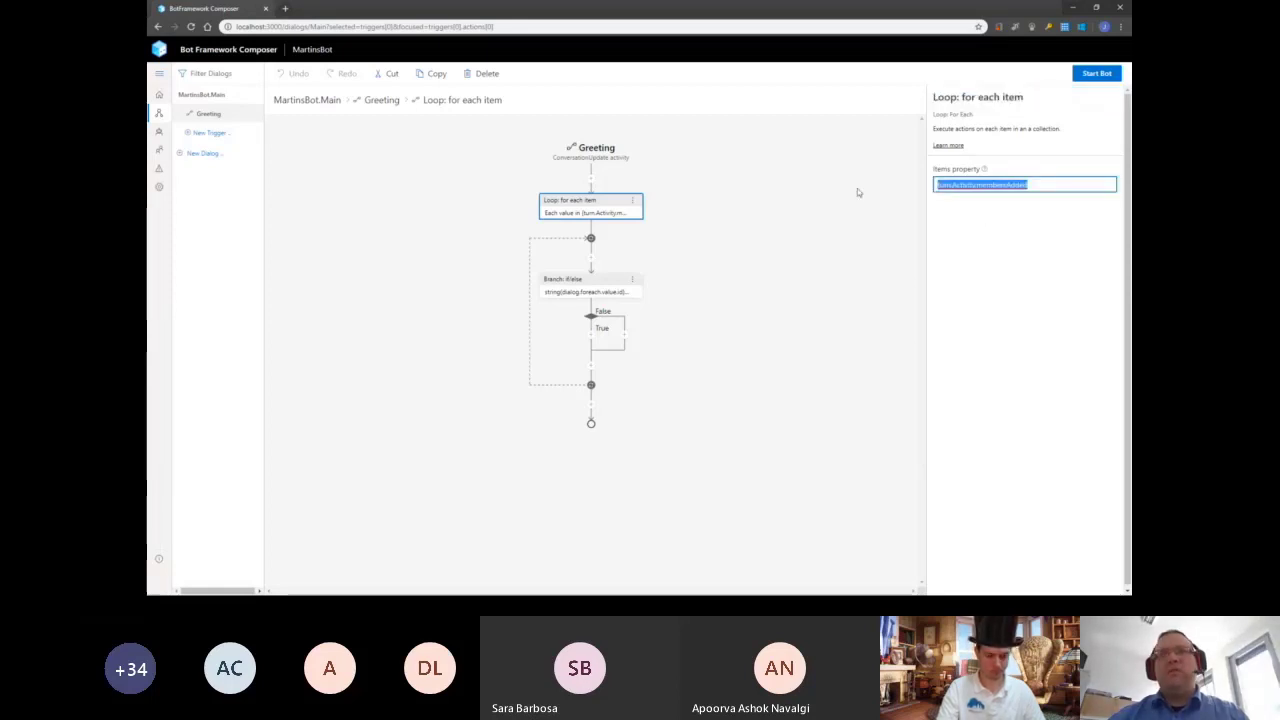
pyautogui.click(632, 201)
pyautogui.click(650, 213)
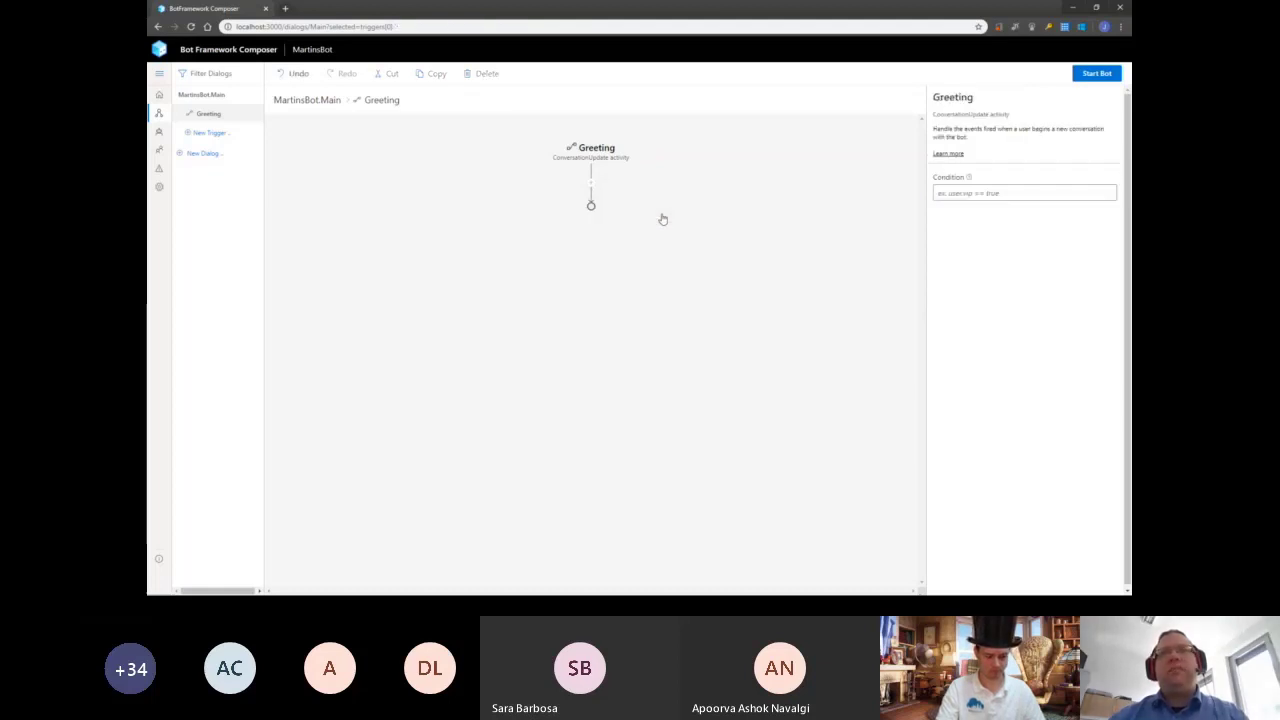
# Step: Add a Send a response action to the empty Greeting flow with the response text "Hello"
pyautogui.click(592, 190)
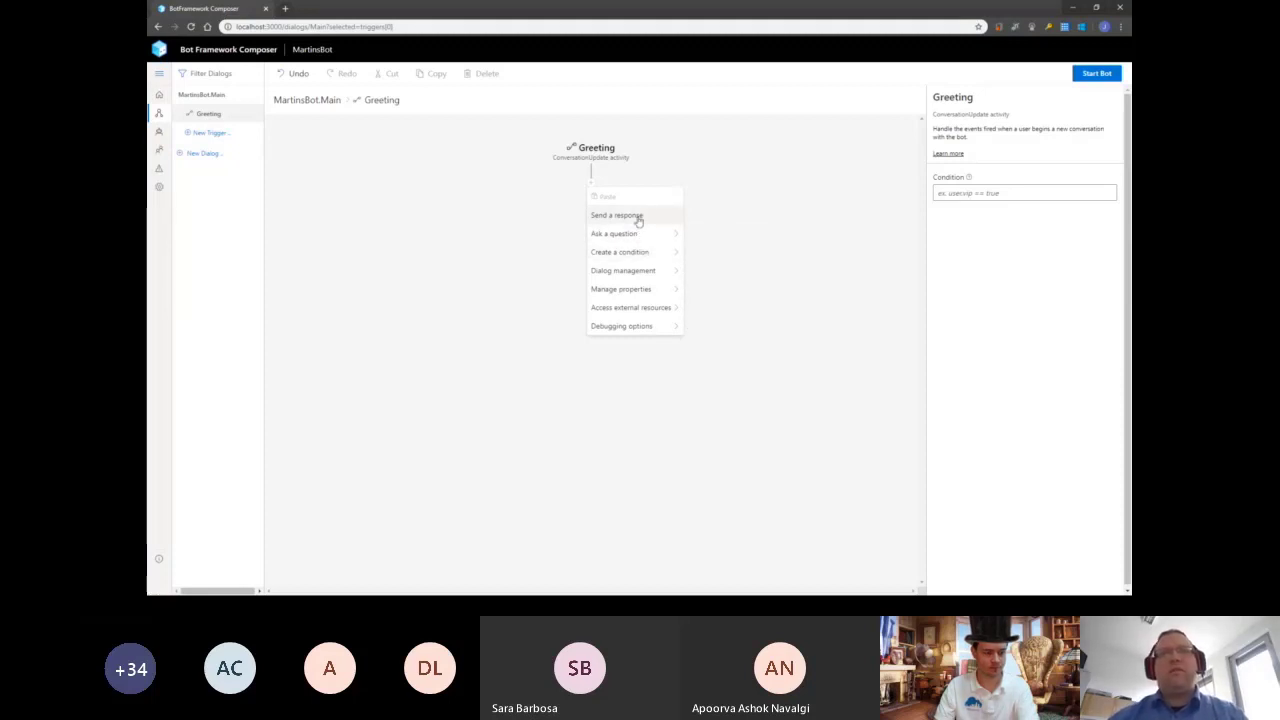
pyautogui.moveTo(640, 238)
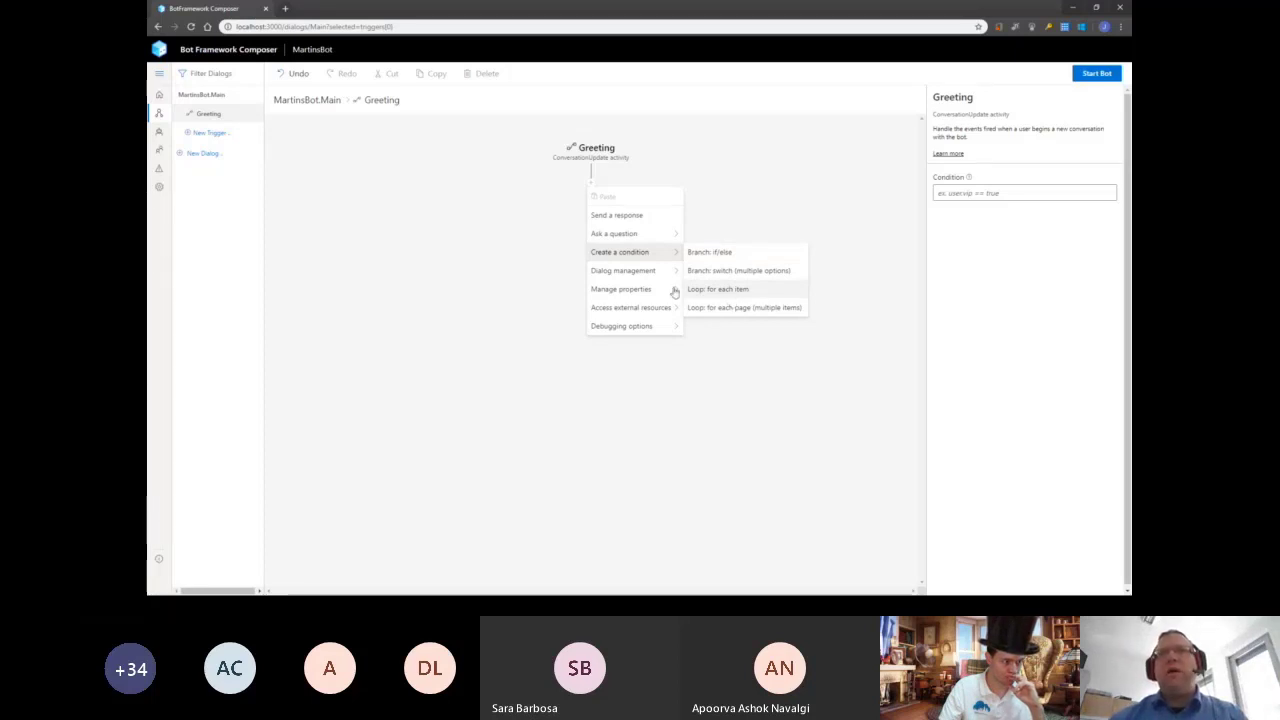
pyautogui.moveTo(621, 277)
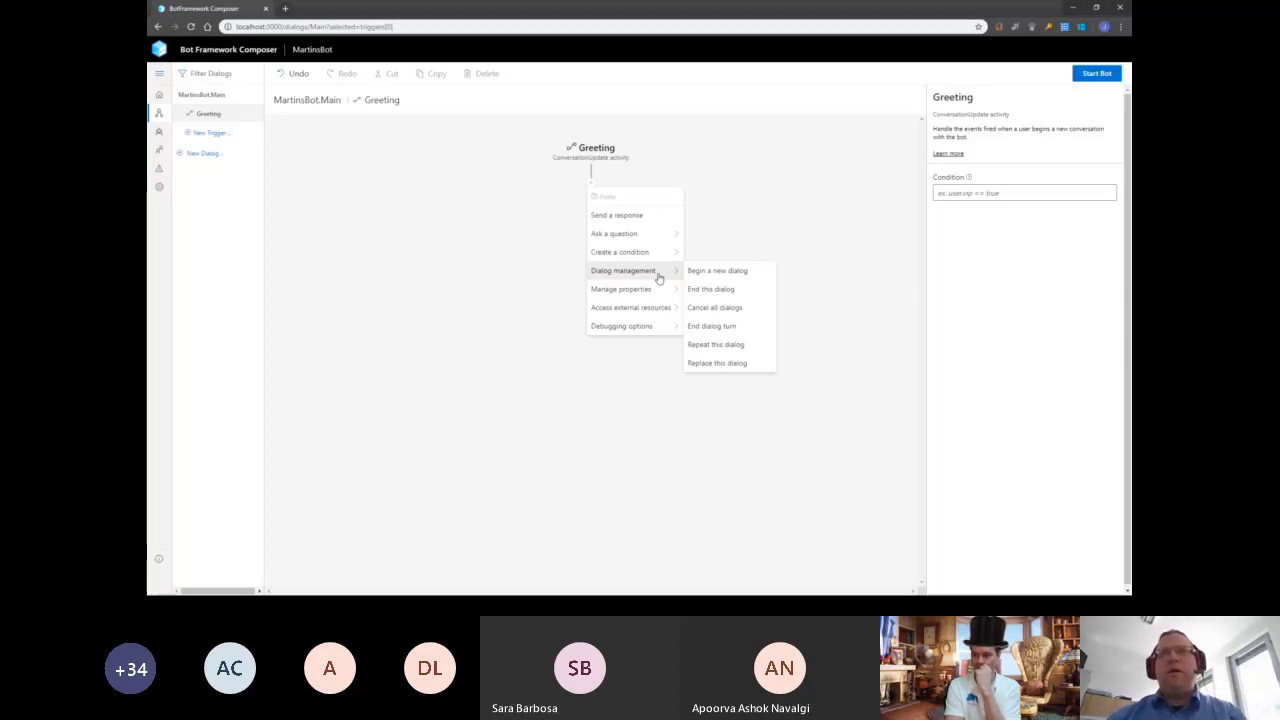
pyautogui.moveTo(657, 290)
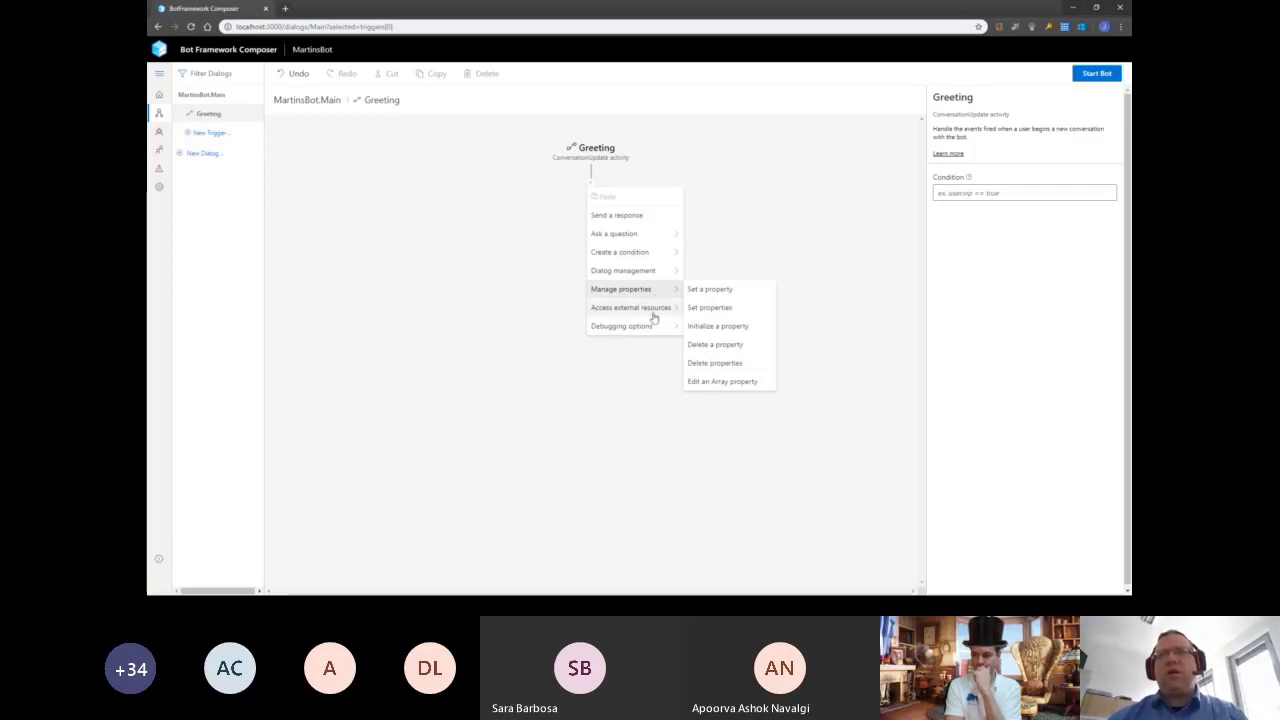
pyautogui.moveTo(654, 315)
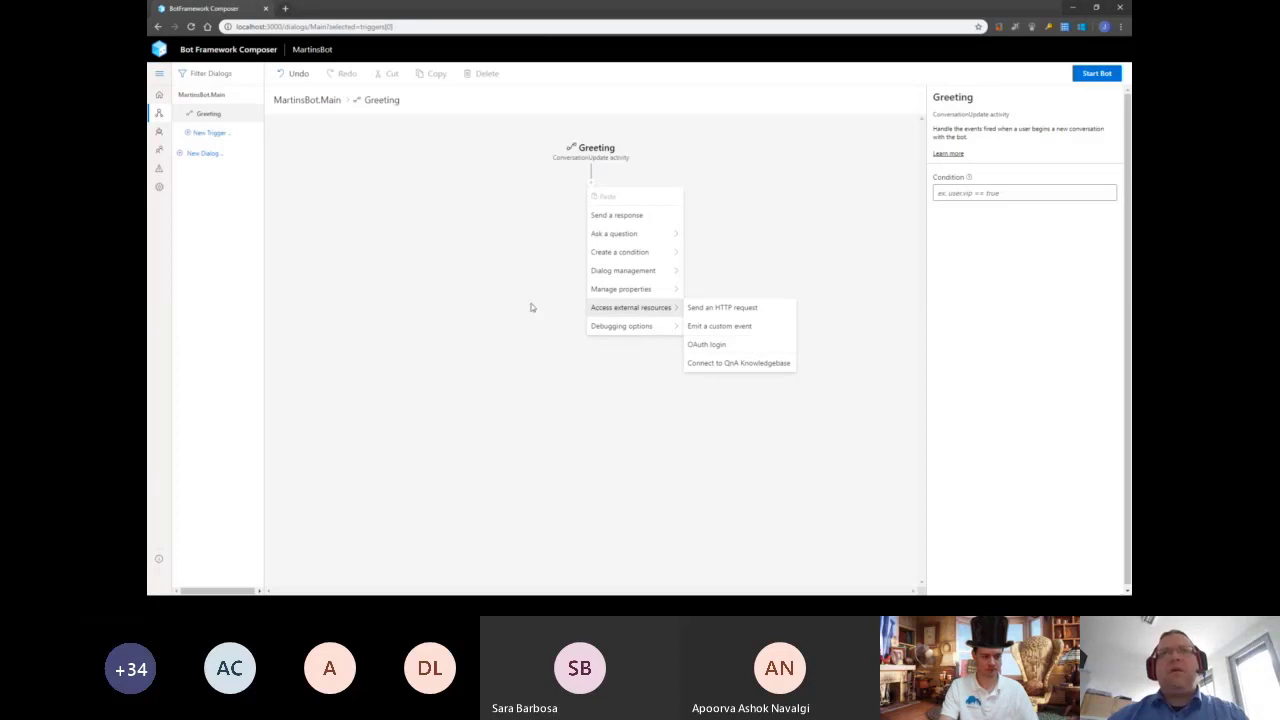
pyautogui.click(615, 218)
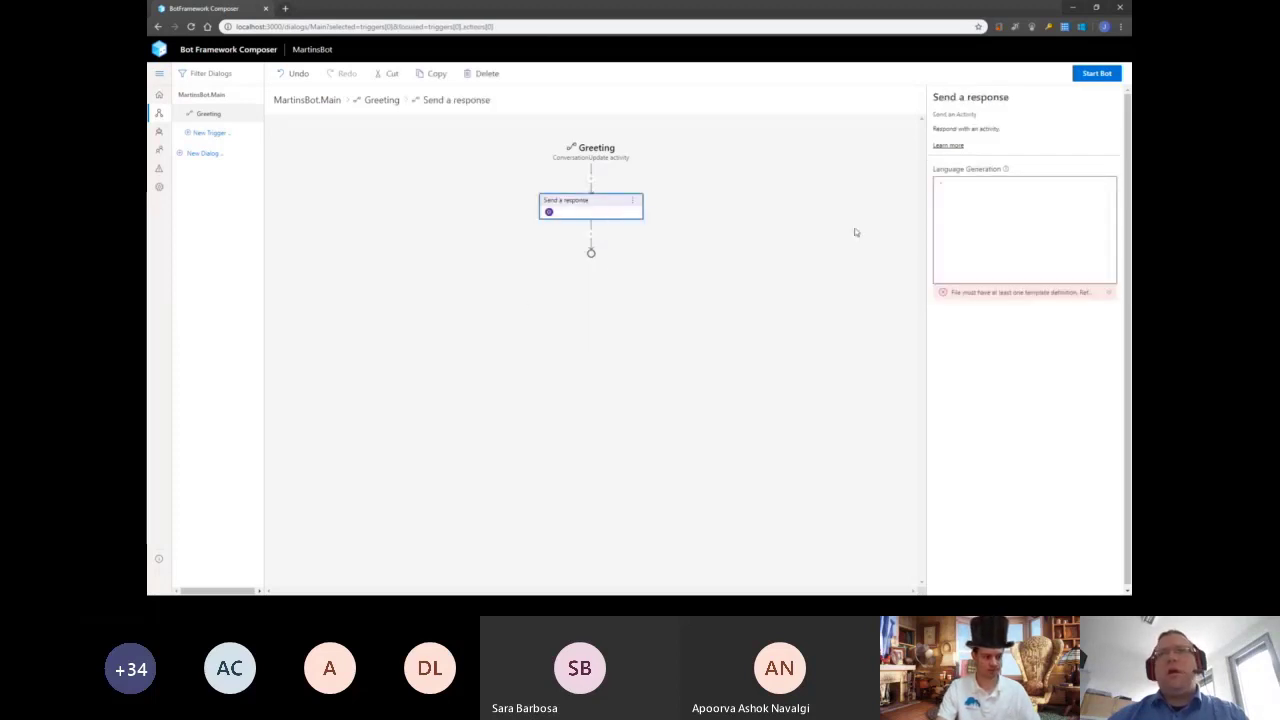
pyautogui.moveTo(1005, 170)
pyautogui.click(950, 195)
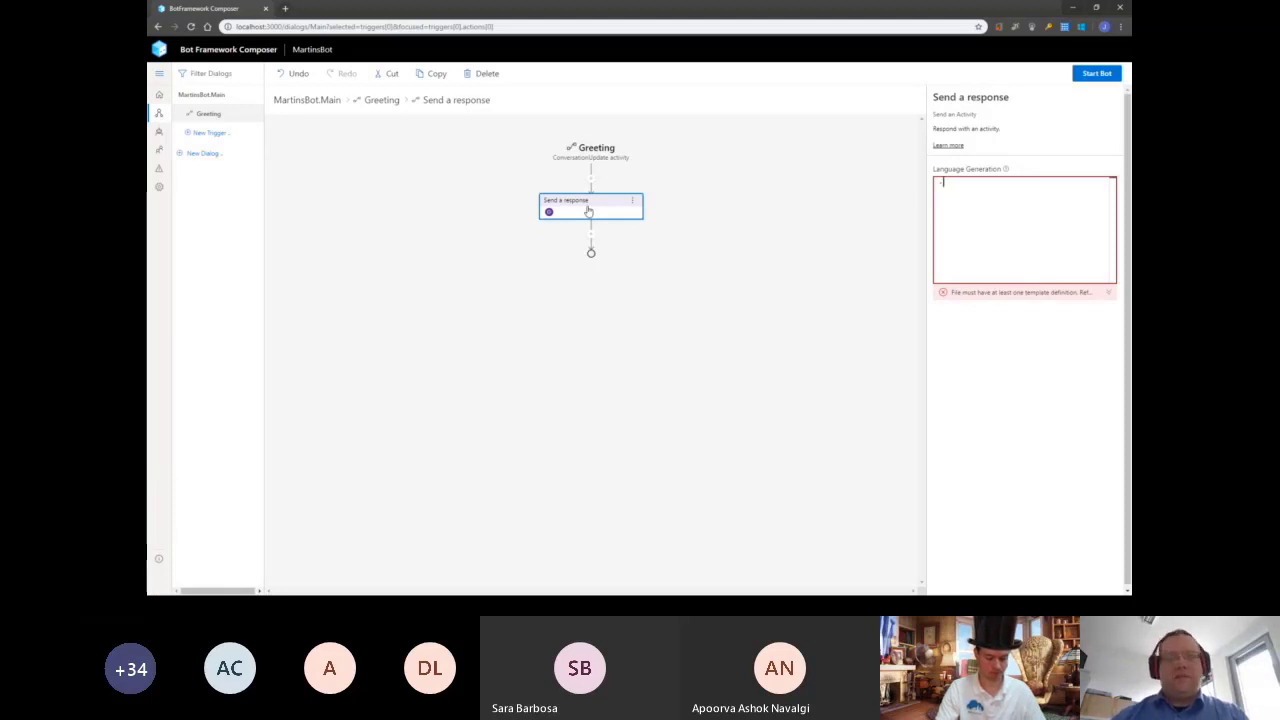
pyautogui.write('Hello')
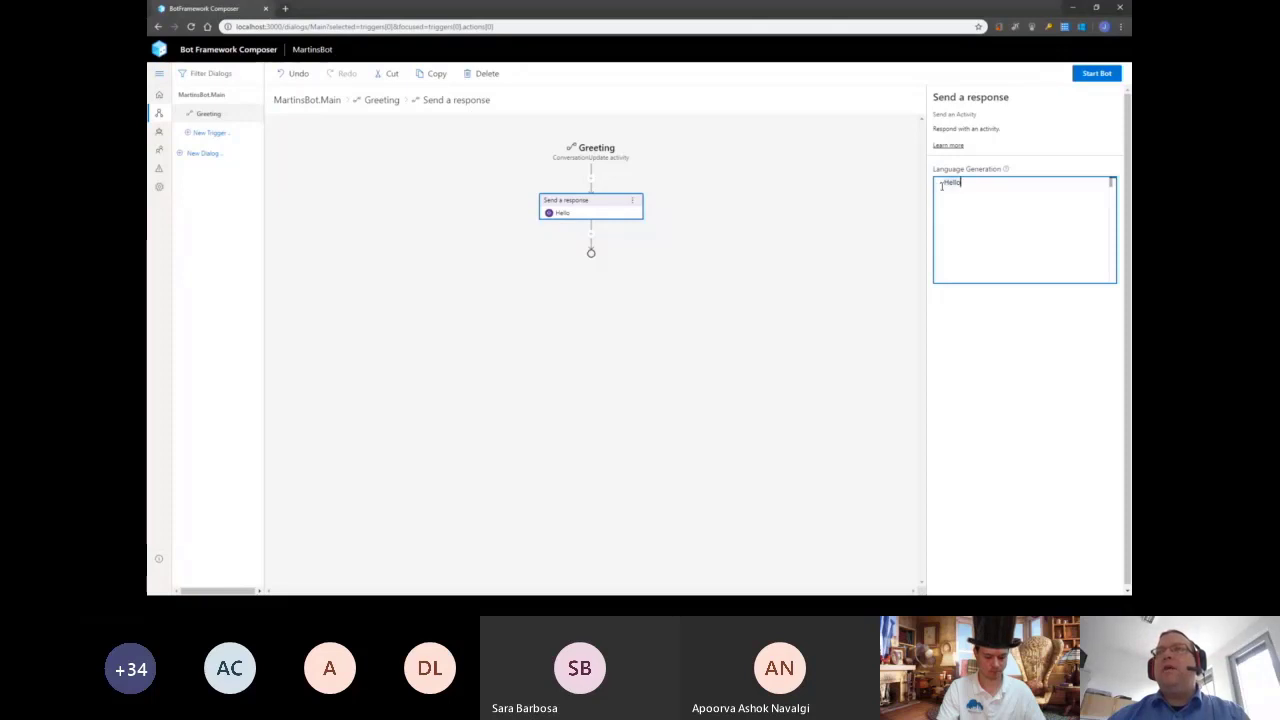
# Step: Add "- Hello user" as a second response variation on a new line below "- Hello"
pyautogui.doubleClick(953, 185)
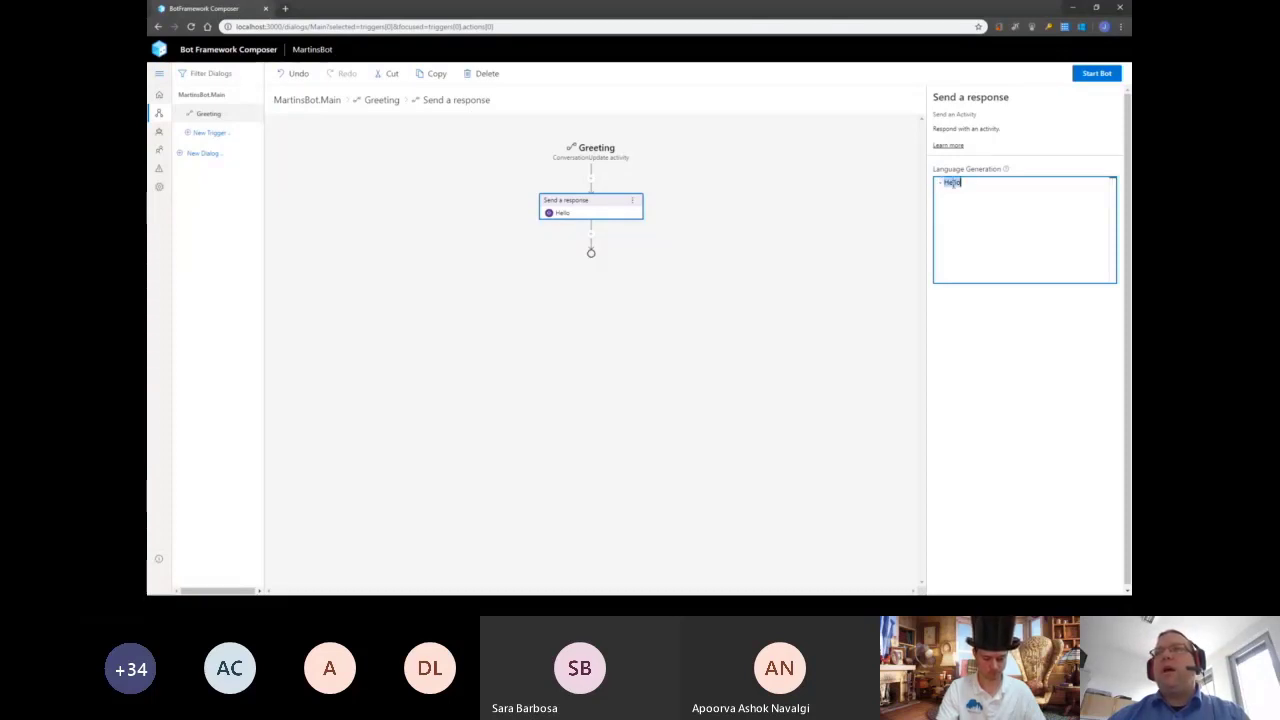
pyautogui.moveTo(973, 183); pyautogui.dragTo(834, 167)
pyautogui.hotkey('ctrl', 'c')
pyautogui.hotkey('shift', 'Right')
pyautogui.hotkey('shift', 'Right')
pyautogui.press('Right')
pyautogui.press('Return')
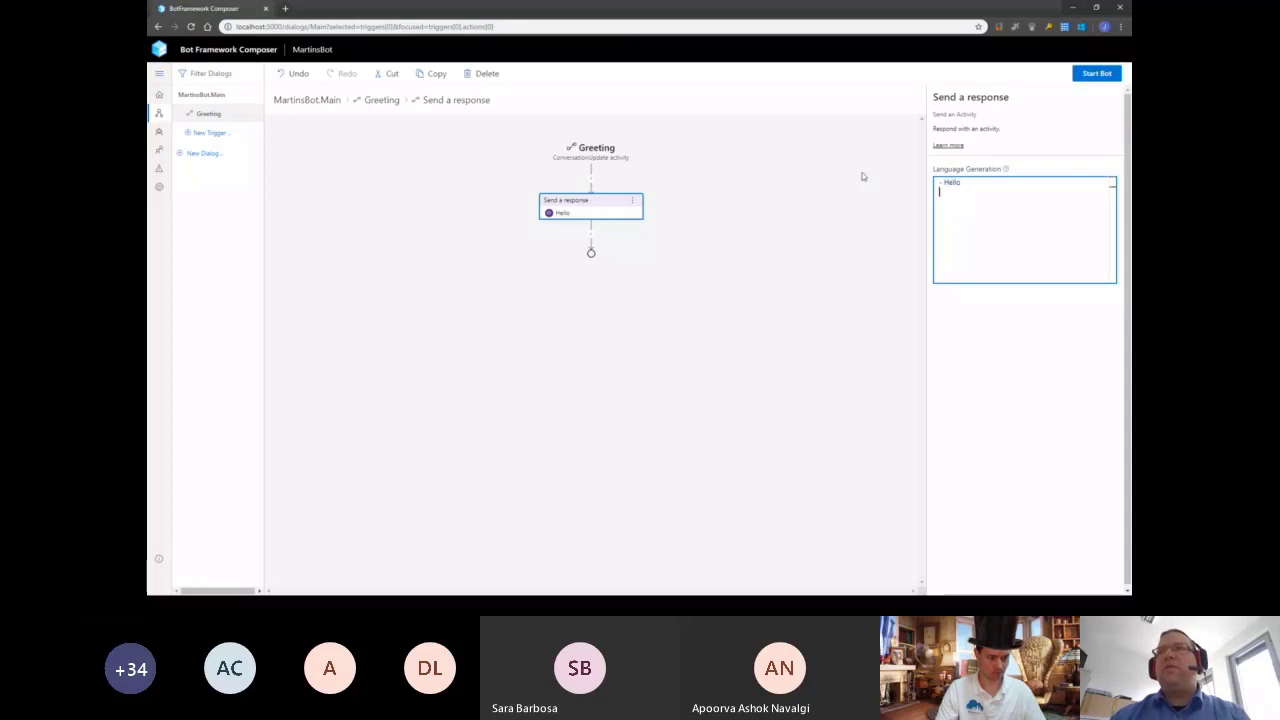
pyautogui.hotkey('ctrl', 'v')
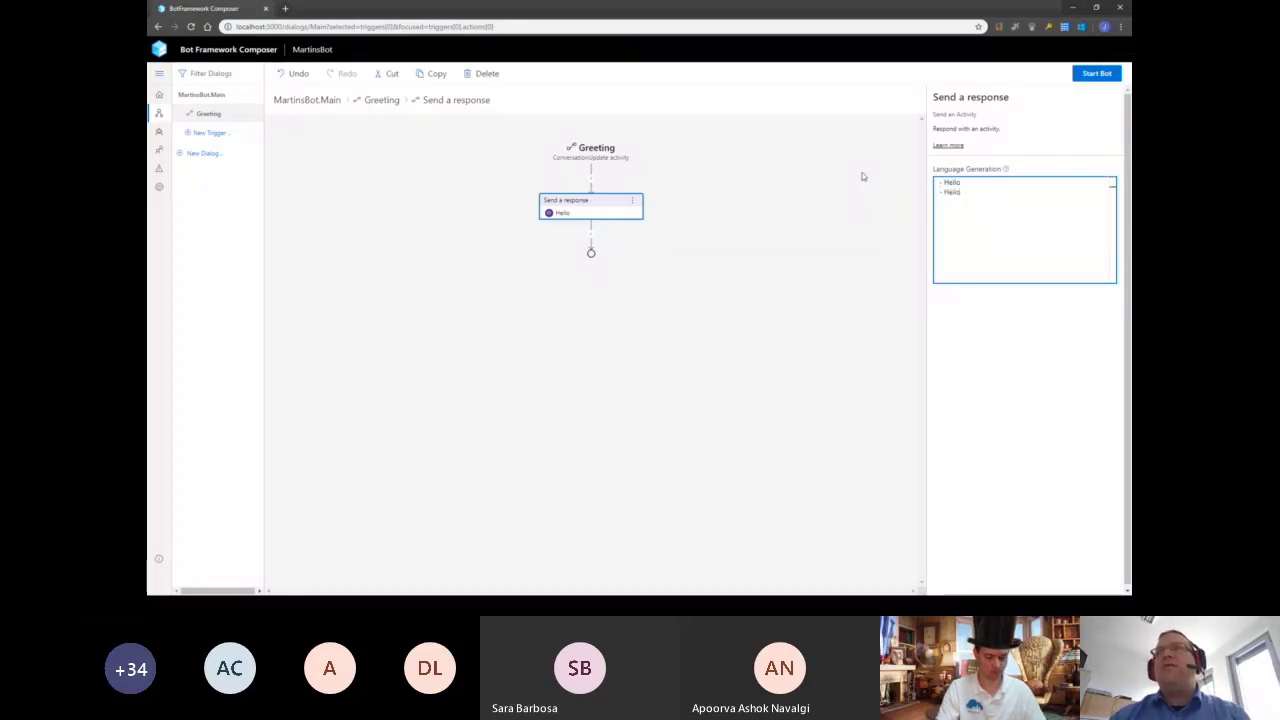
pyautogui.write('user')
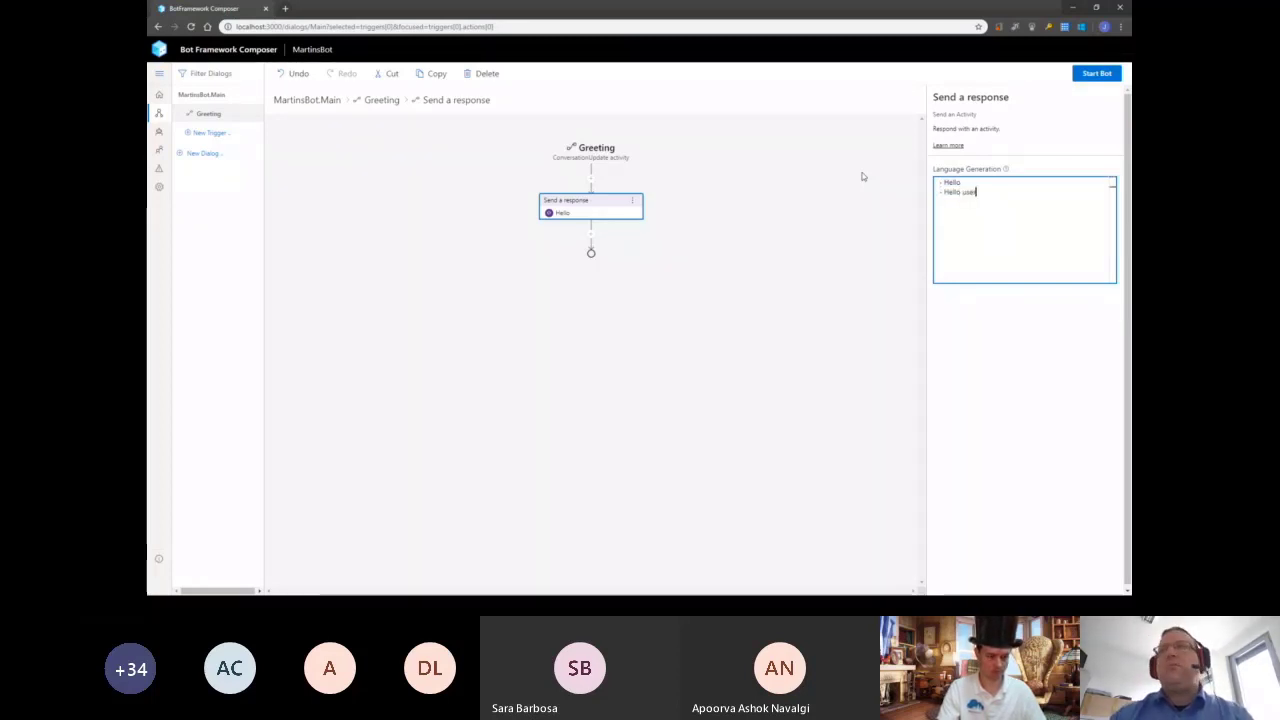
pyautogui.press('Up')
pyautogui.hotkey('ctrl', 'shift', 'Left')
pyautogui.hotkey('ctrl', 'shift', 'Left')
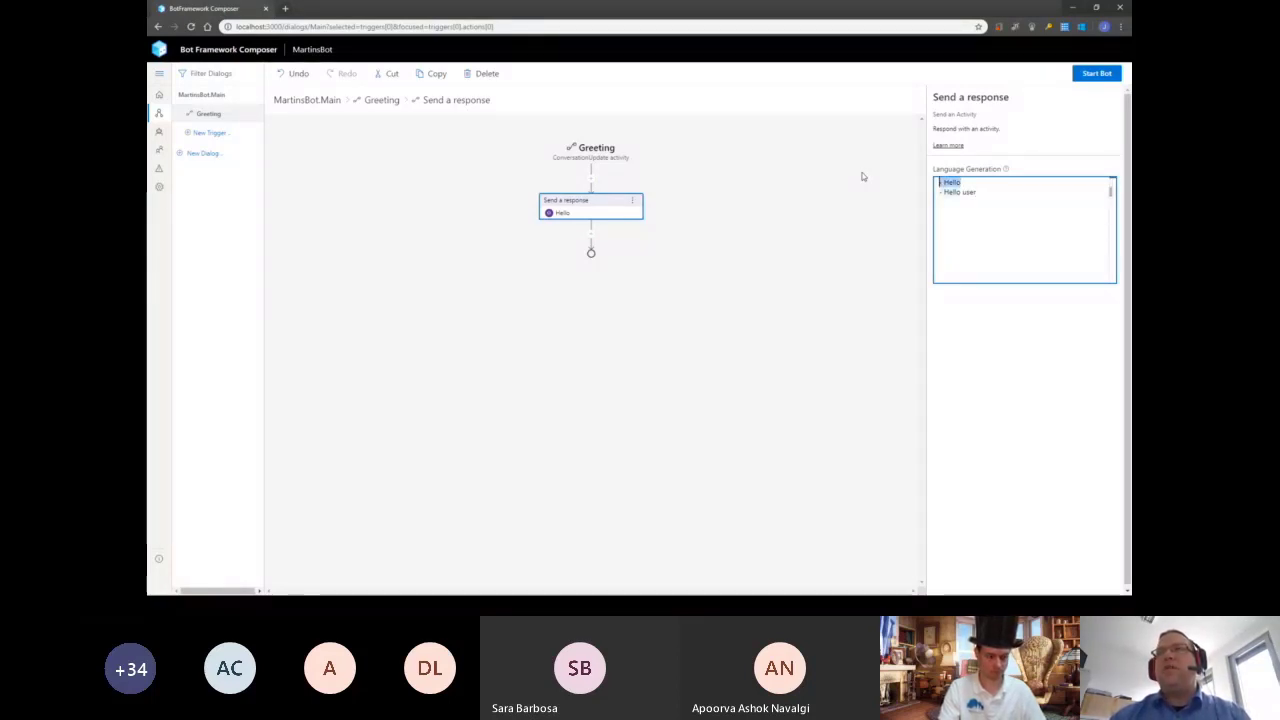
pyautogui.press('Down')
pyautogui.hotkey('shift', 'End')
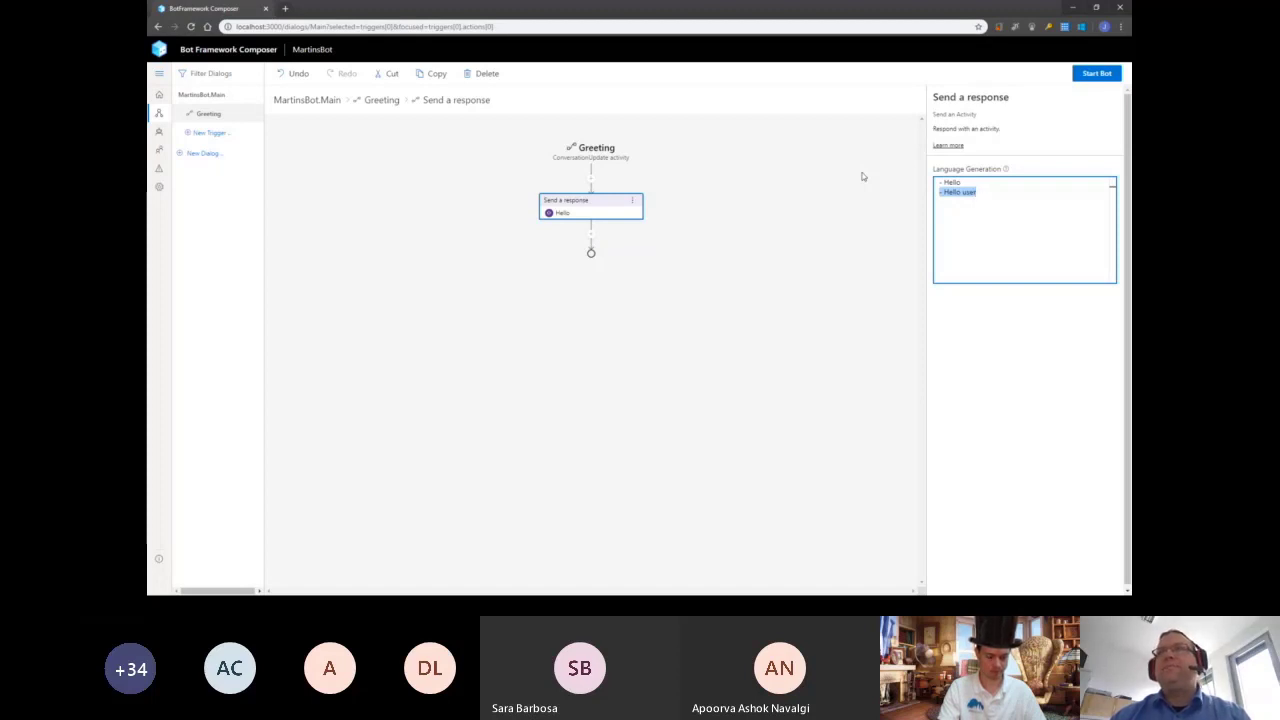
pyautogui.press('End')
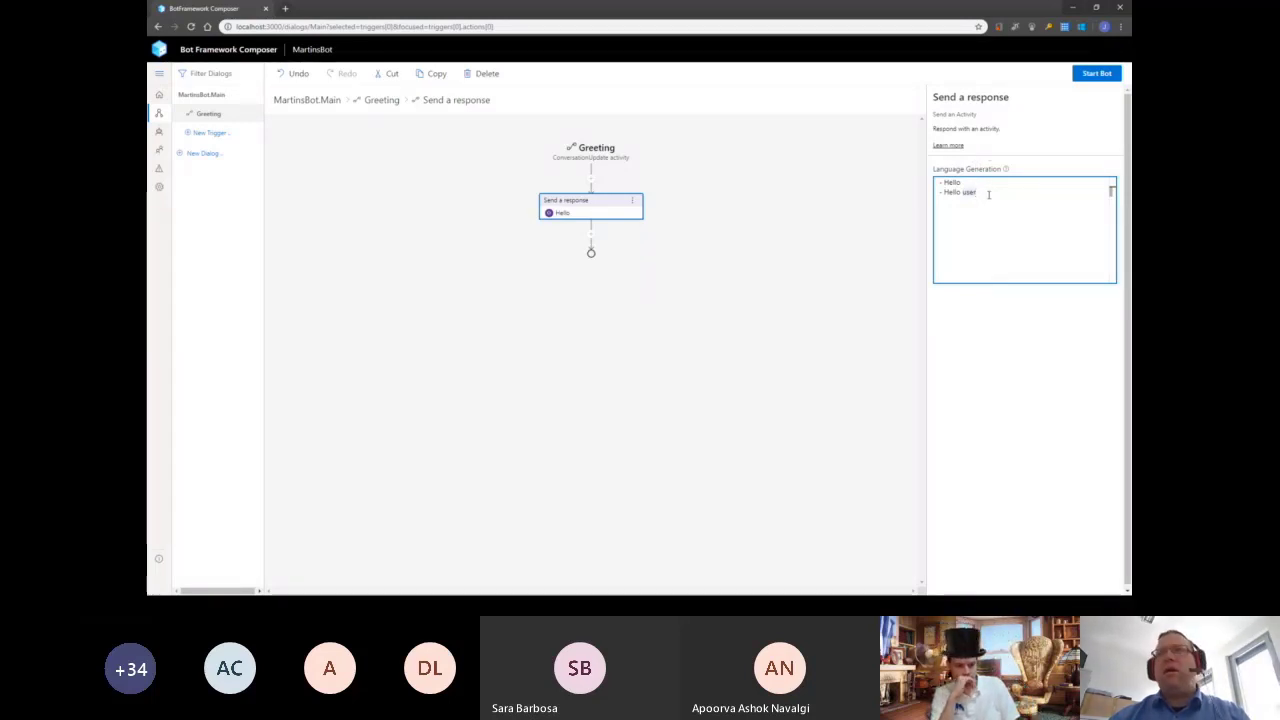
pyautogui.moveTo(991, 191)
pyautogui.mouseDown()
pyautogui.moveTo(900, 167)
pyautogui.moveTo(991, 193)
pyautogui.mouseUp()
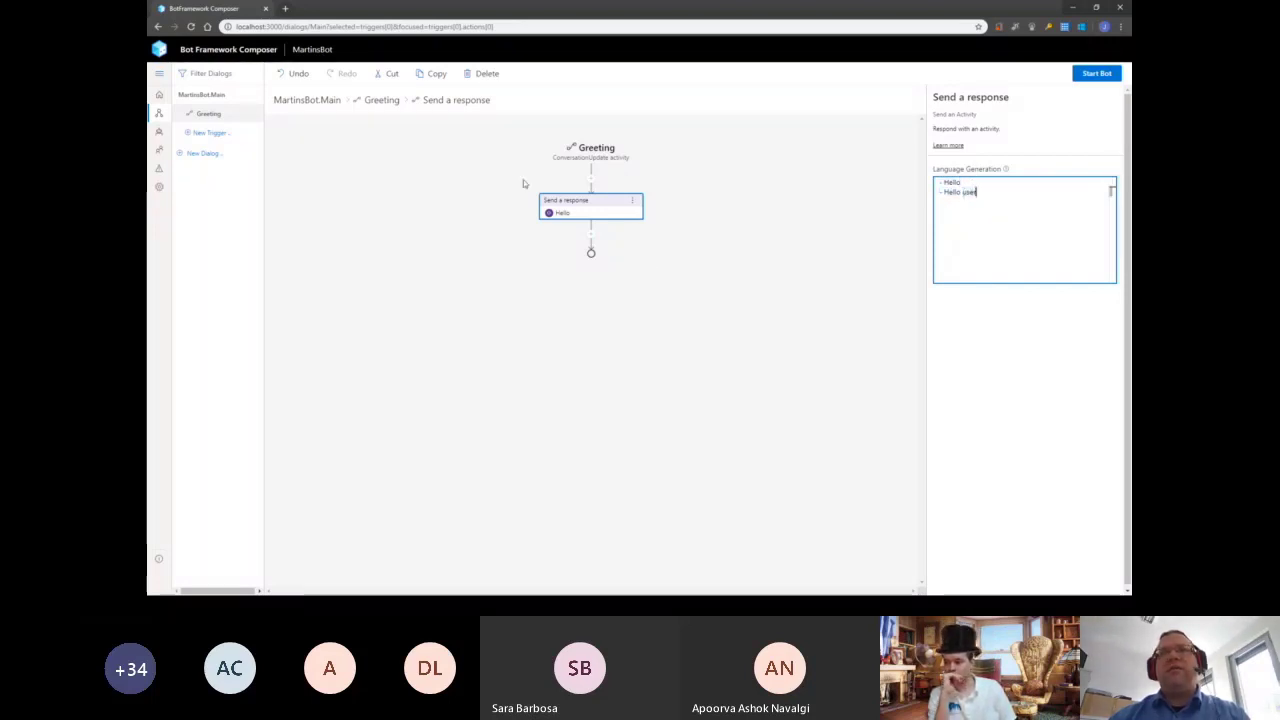
# Step: Start the bot and open it for testing in a maximized Bot Framework Emulator window
pyautogui.click(1097, 76)
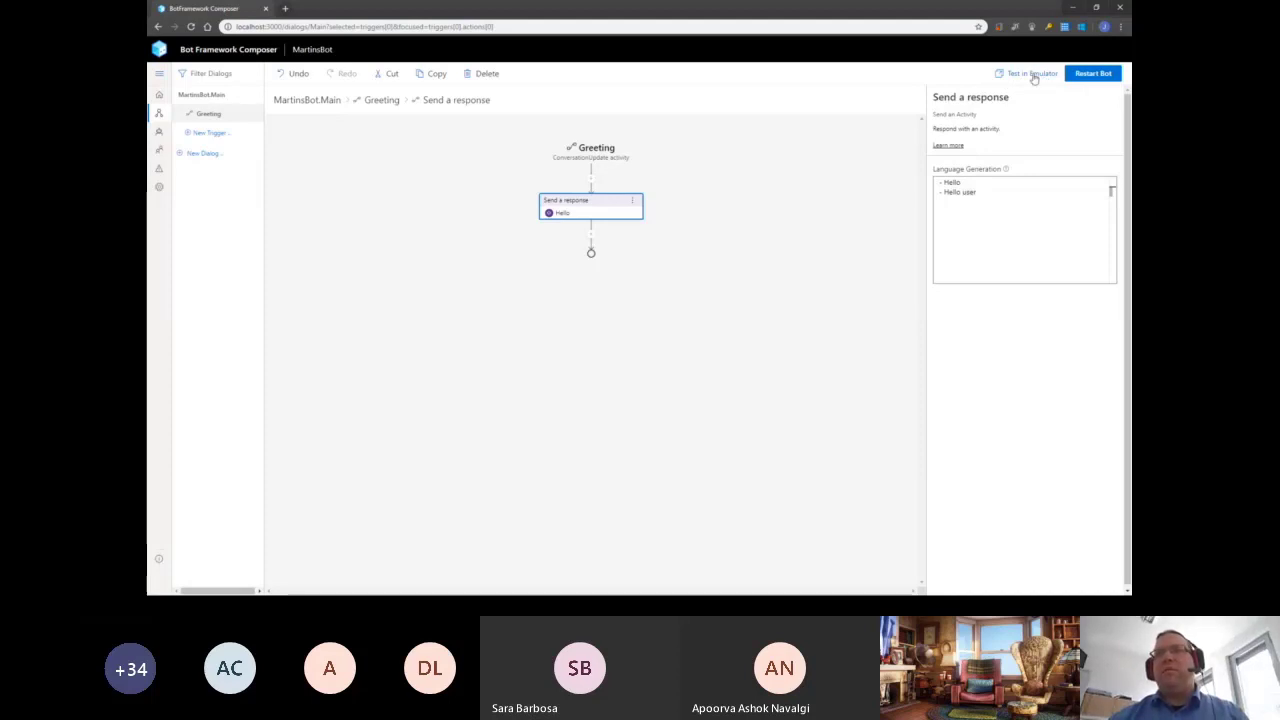
pyautogui.click(1032, 74)
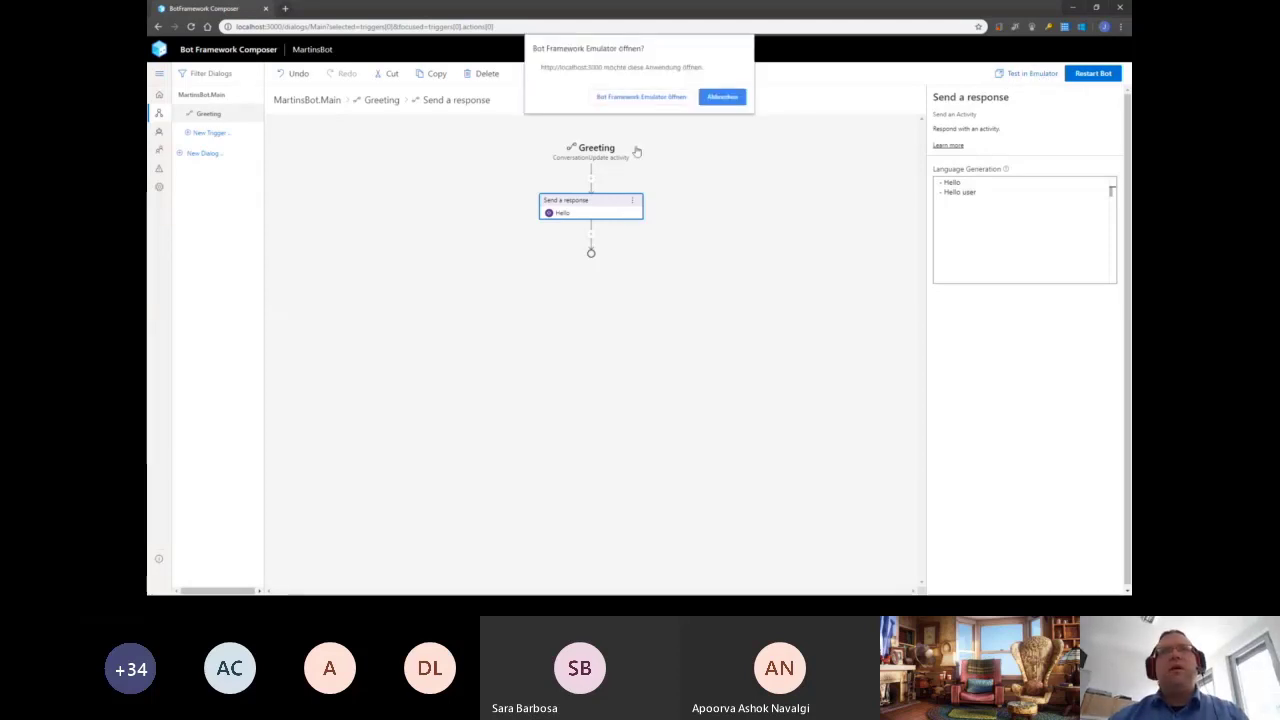
pyautogui.click(641, 97)
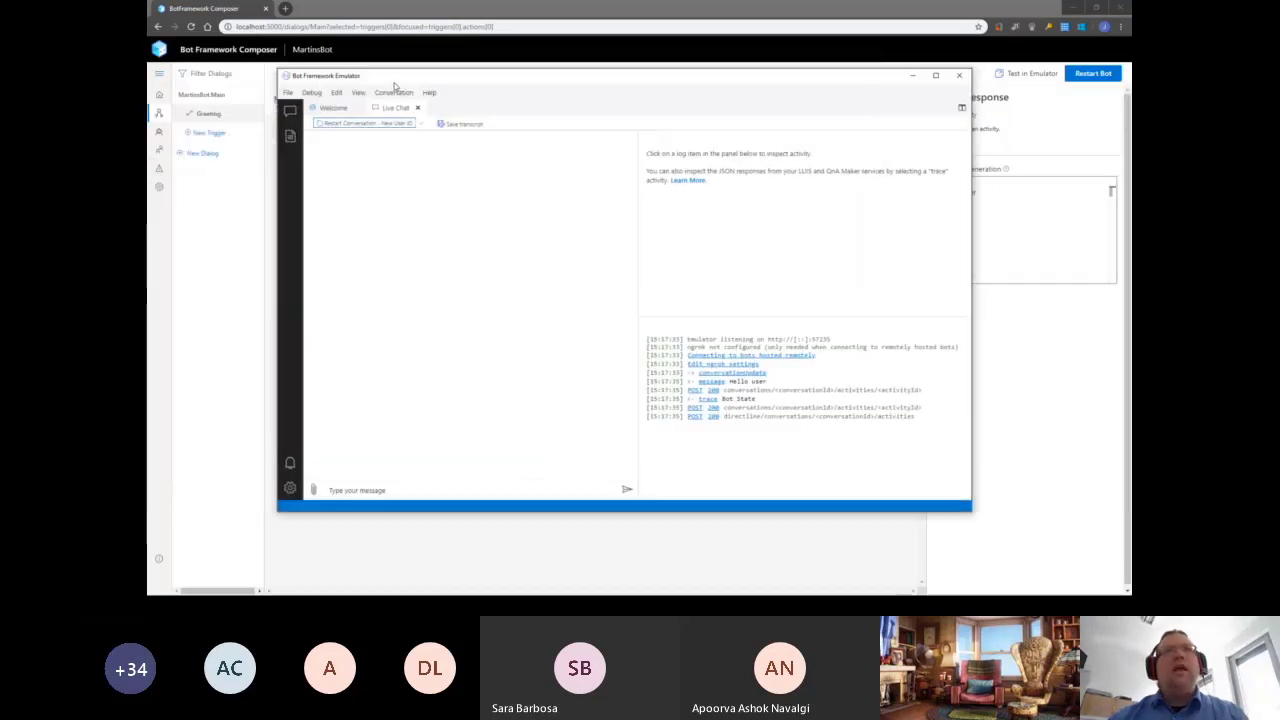
pyautogui.doubleClick(377, 67)
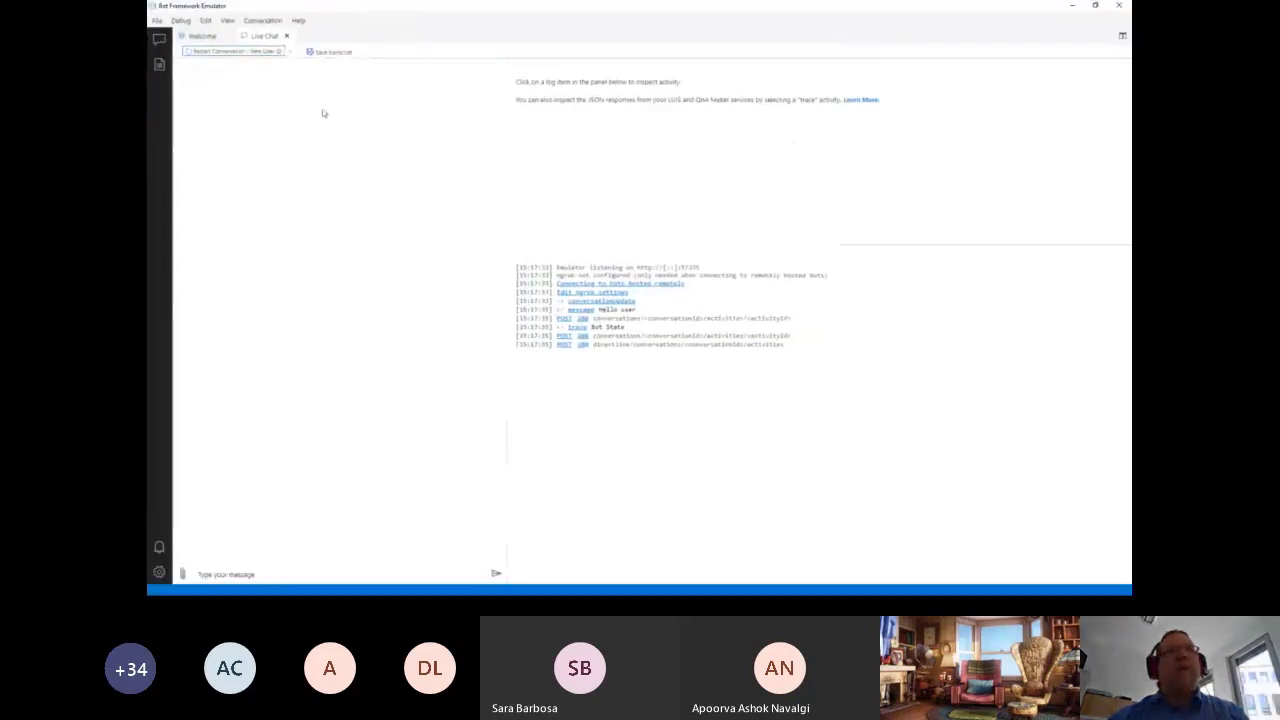
# Step: Widen the live chat pane and restart the conversation with a new user ID to test the greeting
pyautogui.click(228, 56)
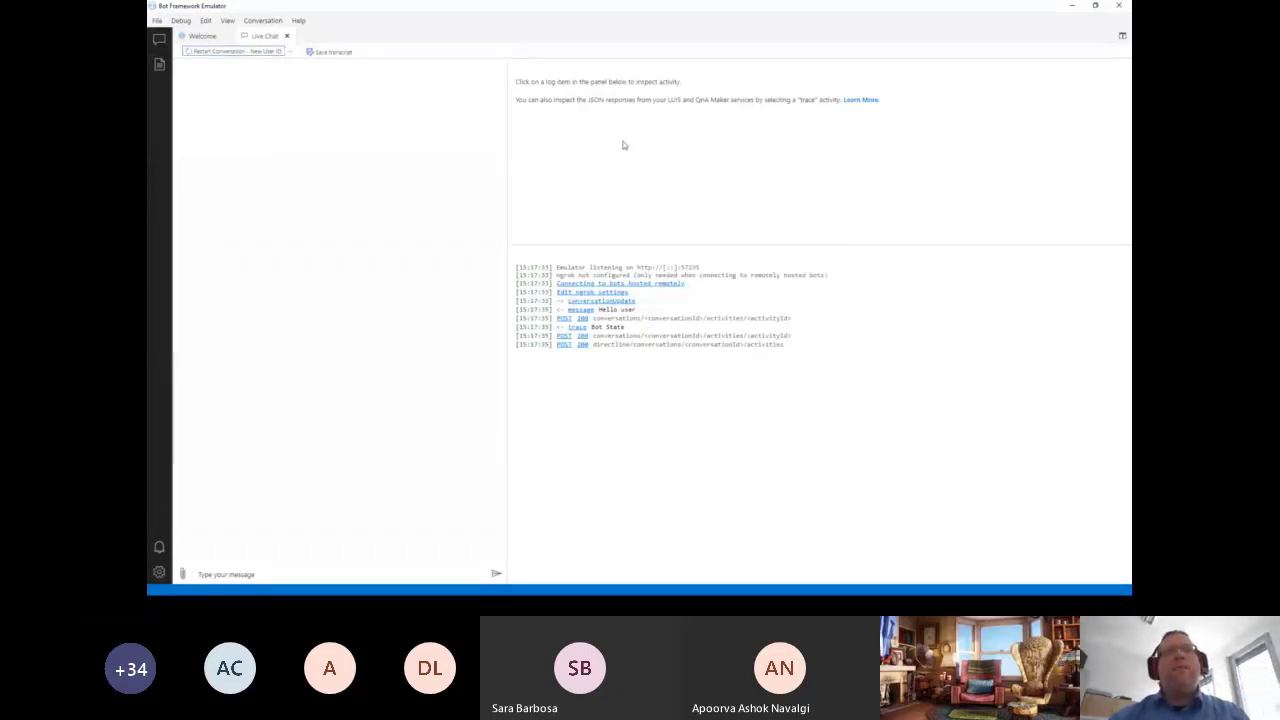
pyautogui.moveTo(509, 157); pyautogui.dragTo(652, 184)
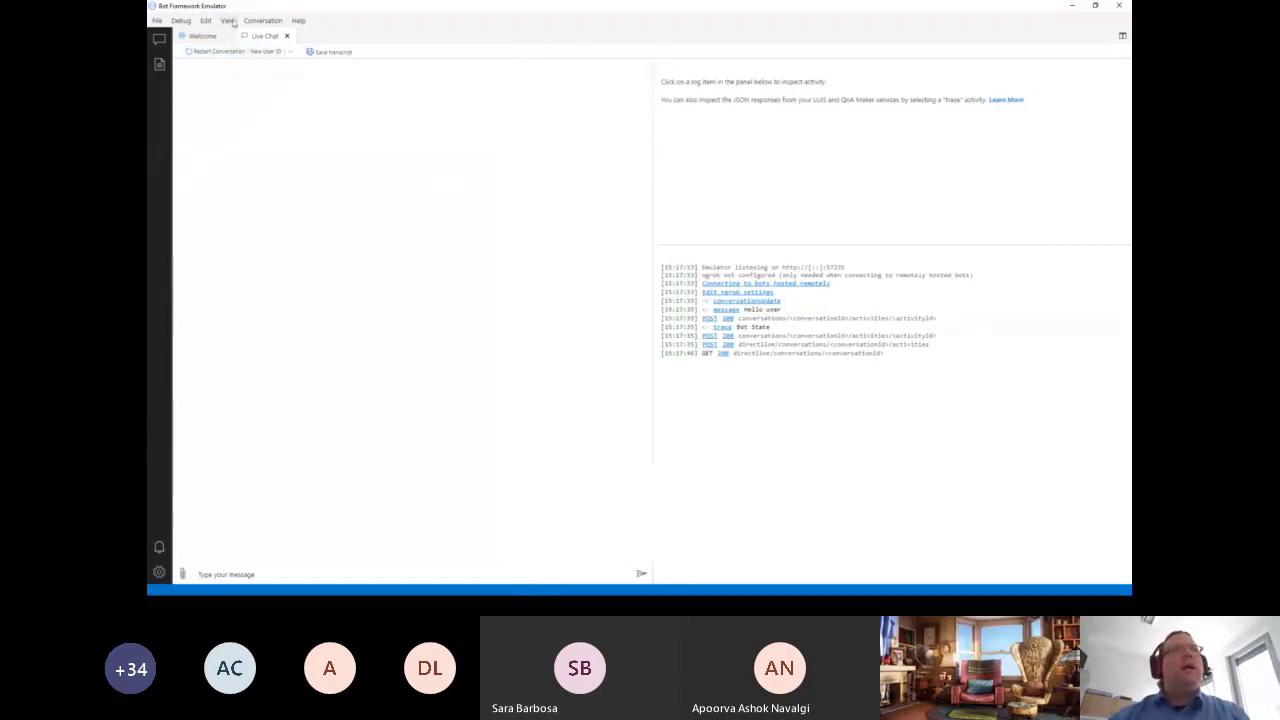
pyautogui.click(224, 55)
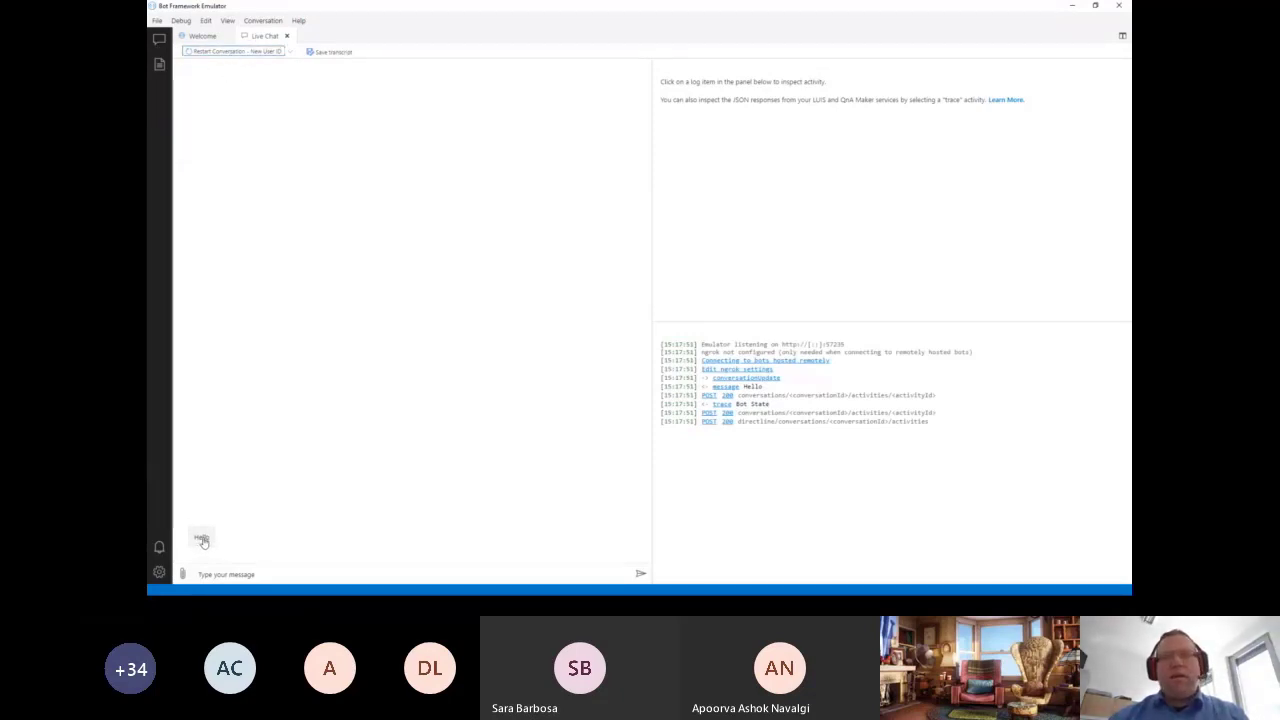
# Step: Send the test messages "Hi", "Hello" and "SPSWarsaw is cool!" in the live chat and exit the Emulator
pyautogui.click(205, 575)
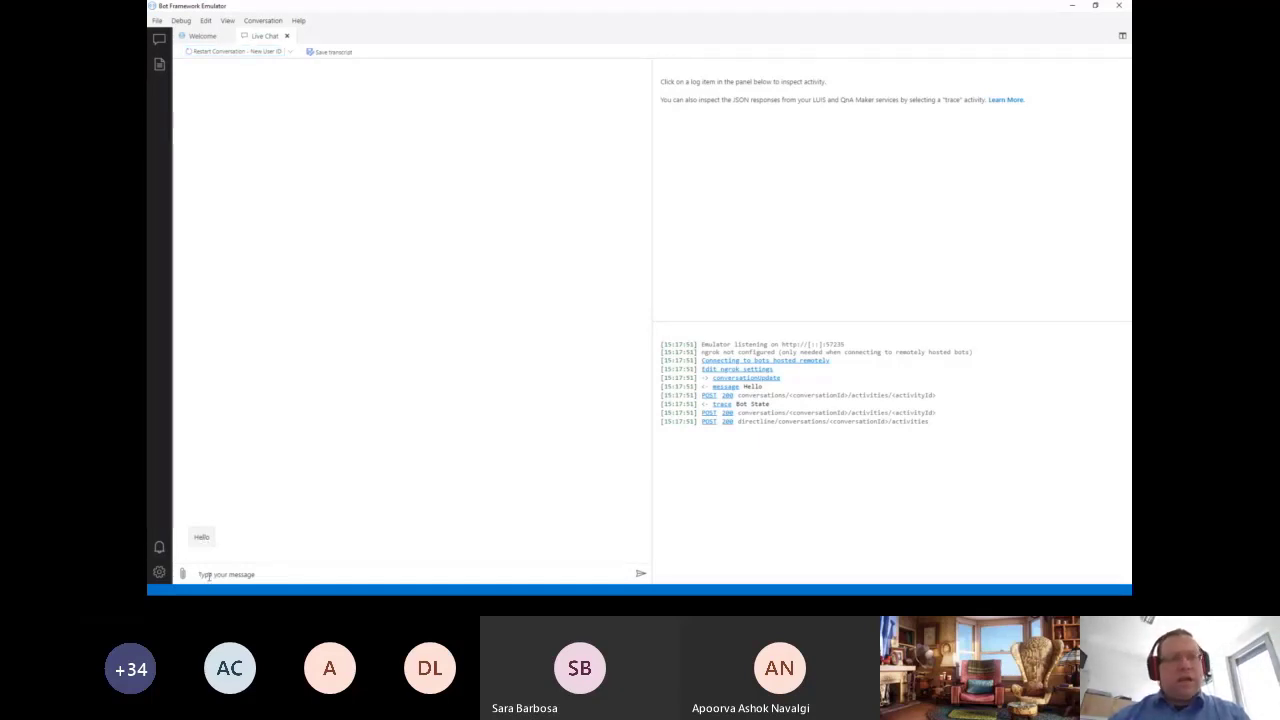
pyautogui.write('Hi')
pyautogui.press('Return')
pyautogui.write('Hello')
pyautogui.press('Return')
pyautogui.write('SPAM')
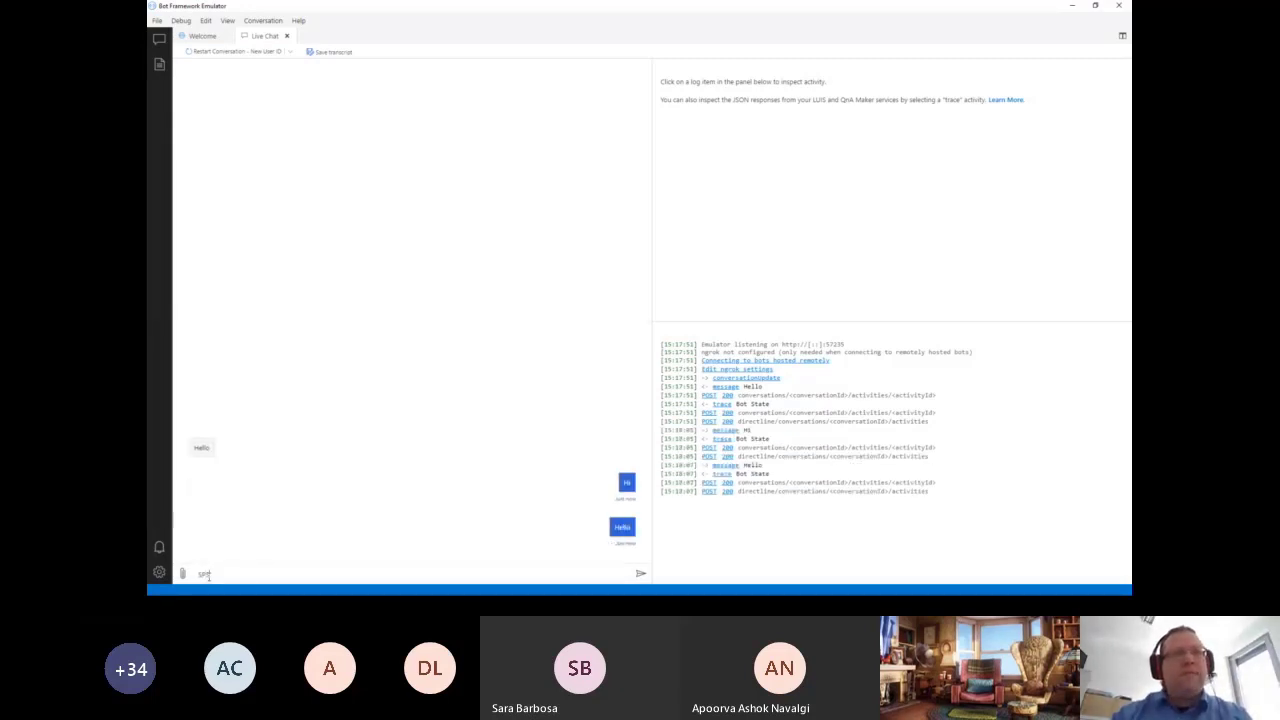
pyautogui.write('ake')
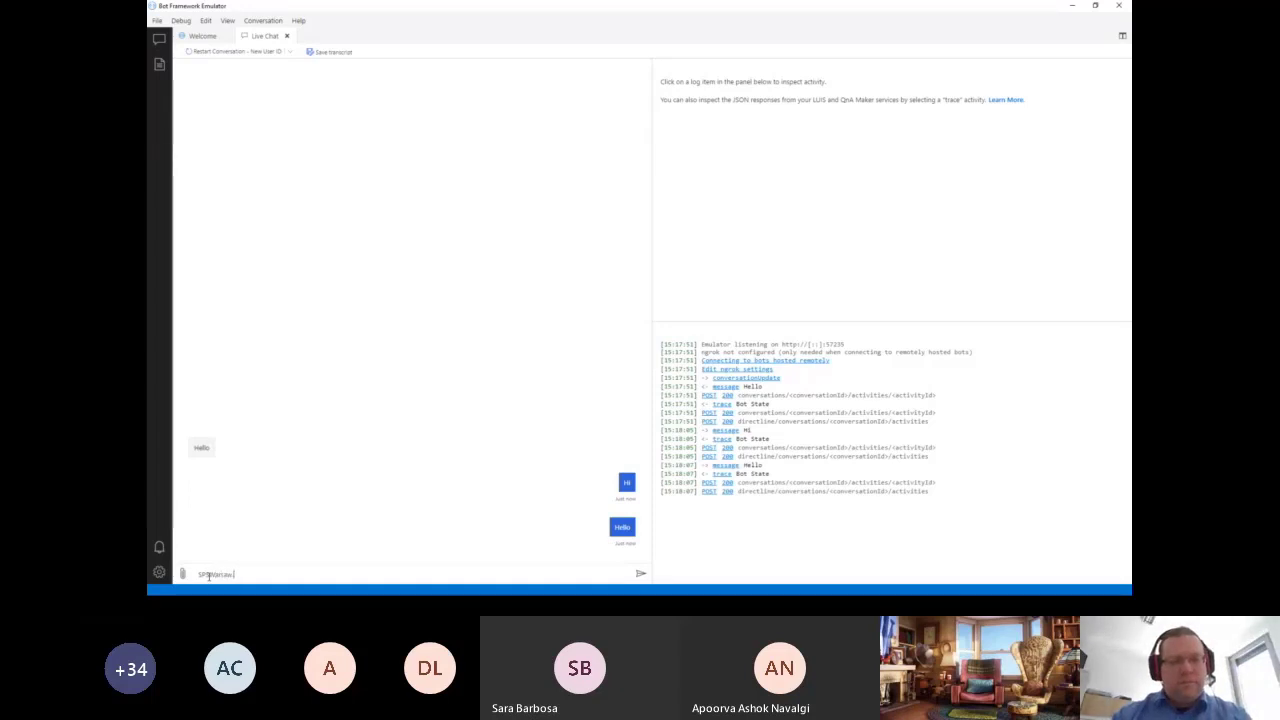
pyautogui.write(' 6 colo')
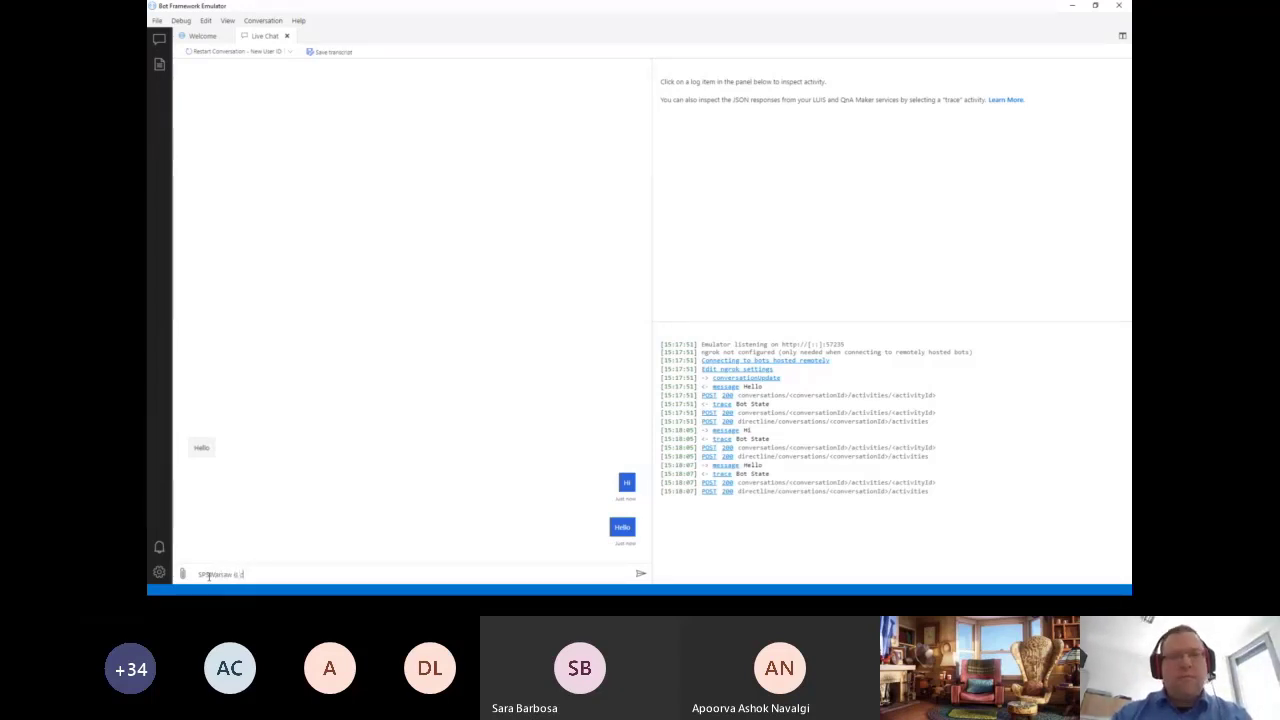
pyautogui.write('l!')
pyautogui.press('Return')
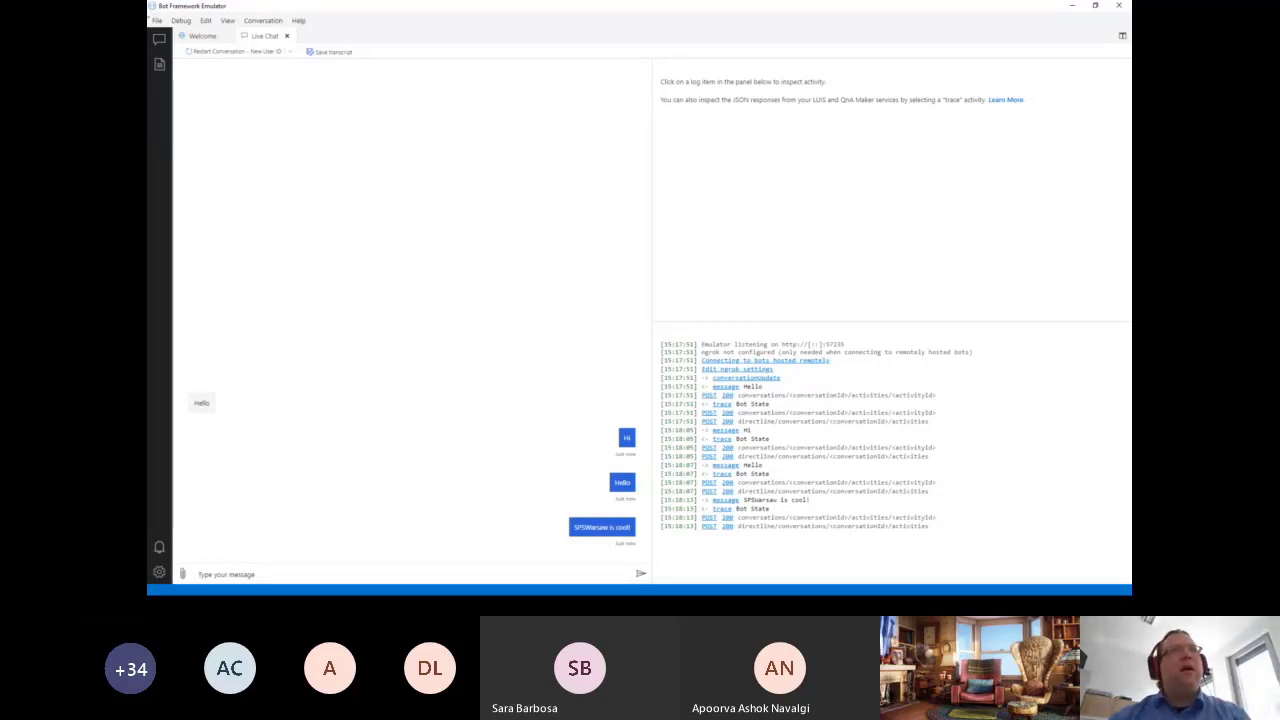
pyautogui.click(157, 20)
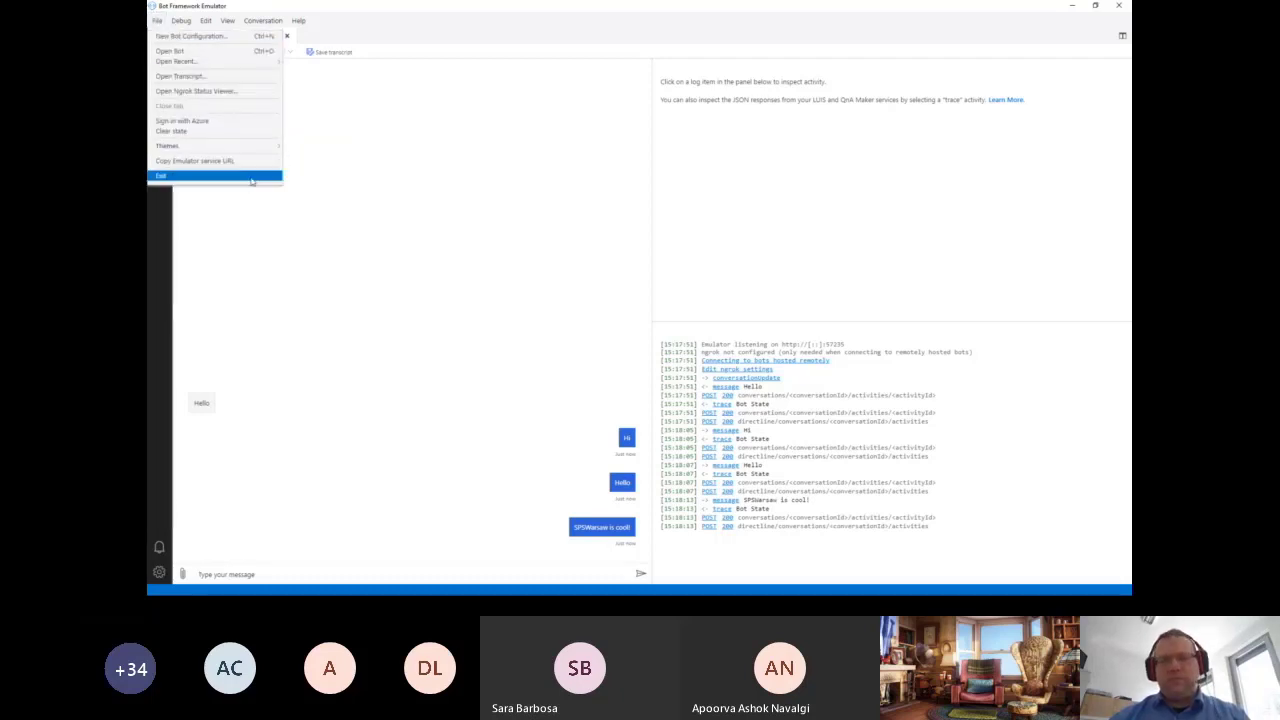
pyautogui.click(252, 177)
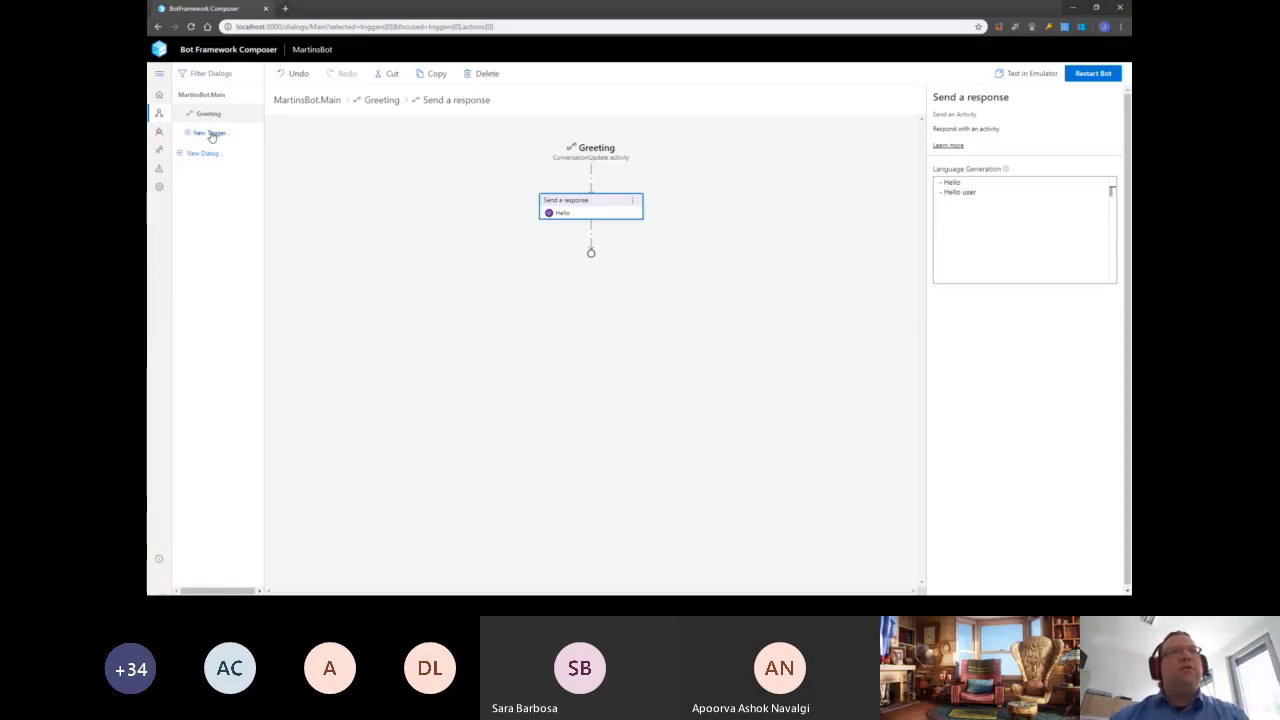
# Step: Create a new trigger of type Unknown intent in the bot's main dialog
pyautogui.click(211, 135)
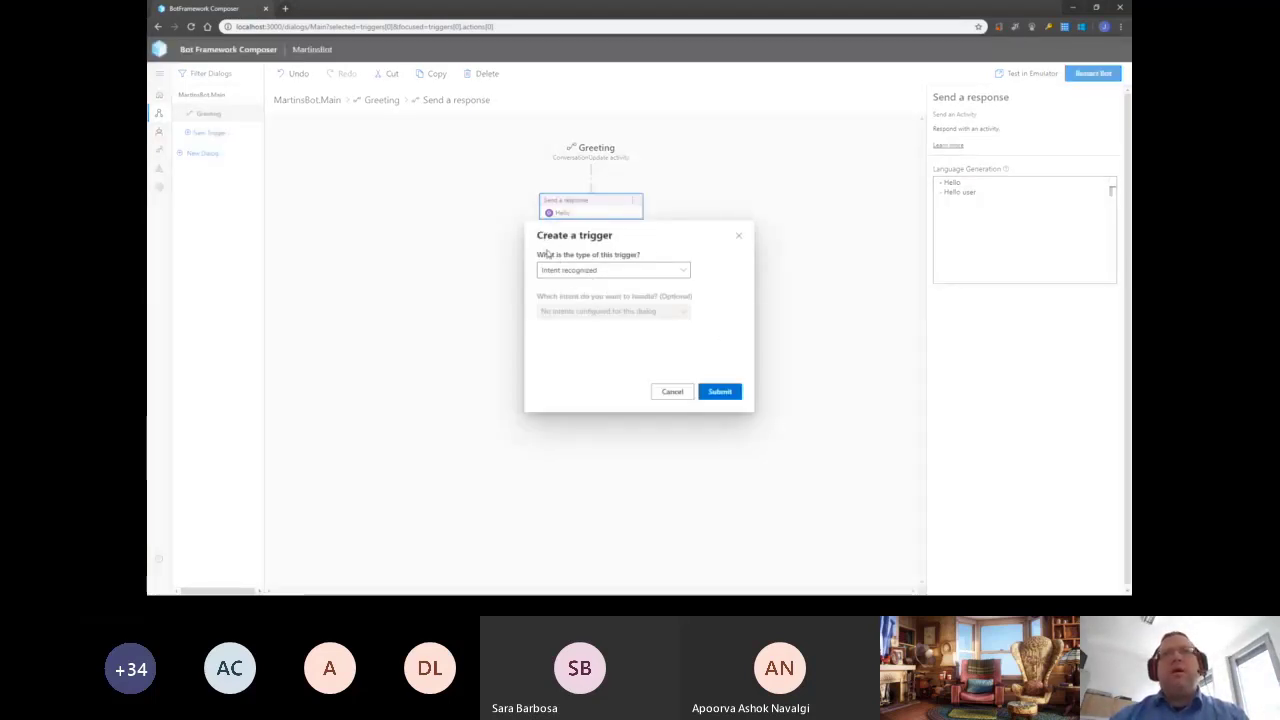
pyautogui.moveTo(650, 259); pyautogui.dragTo(537, 256)
pyautogui.click(557, 272)
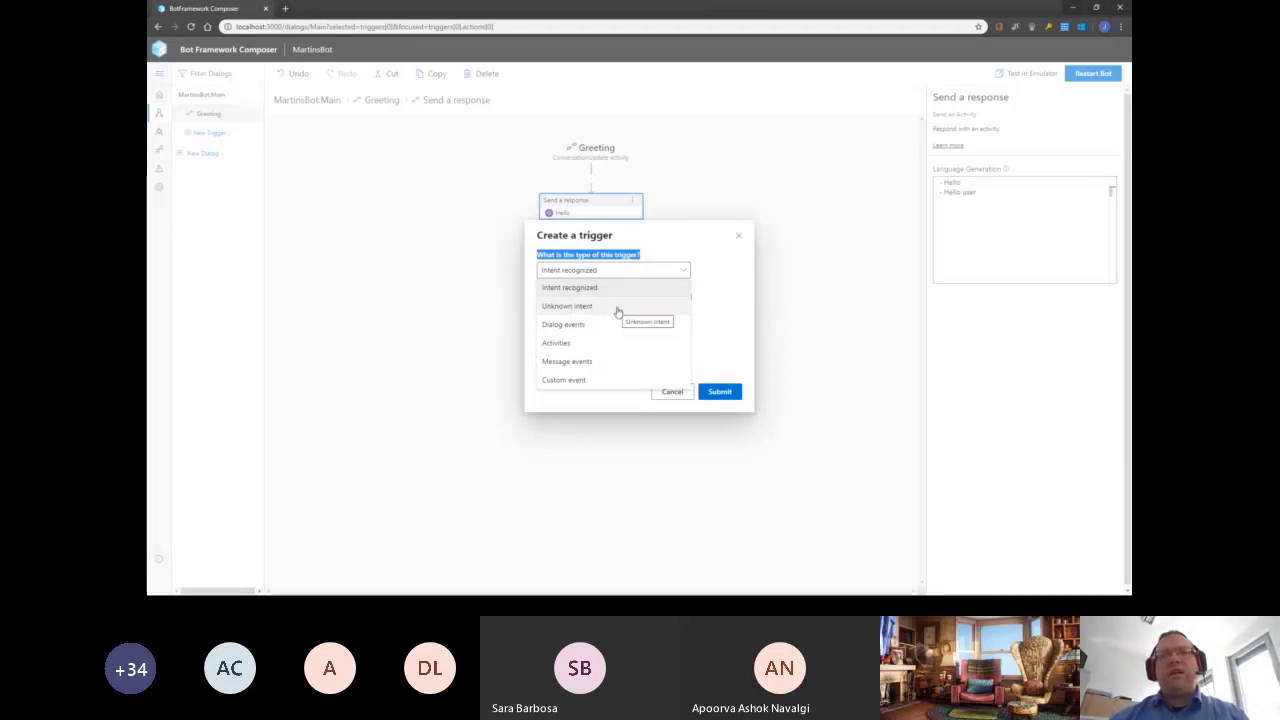
pyautogui.click(618, 313)
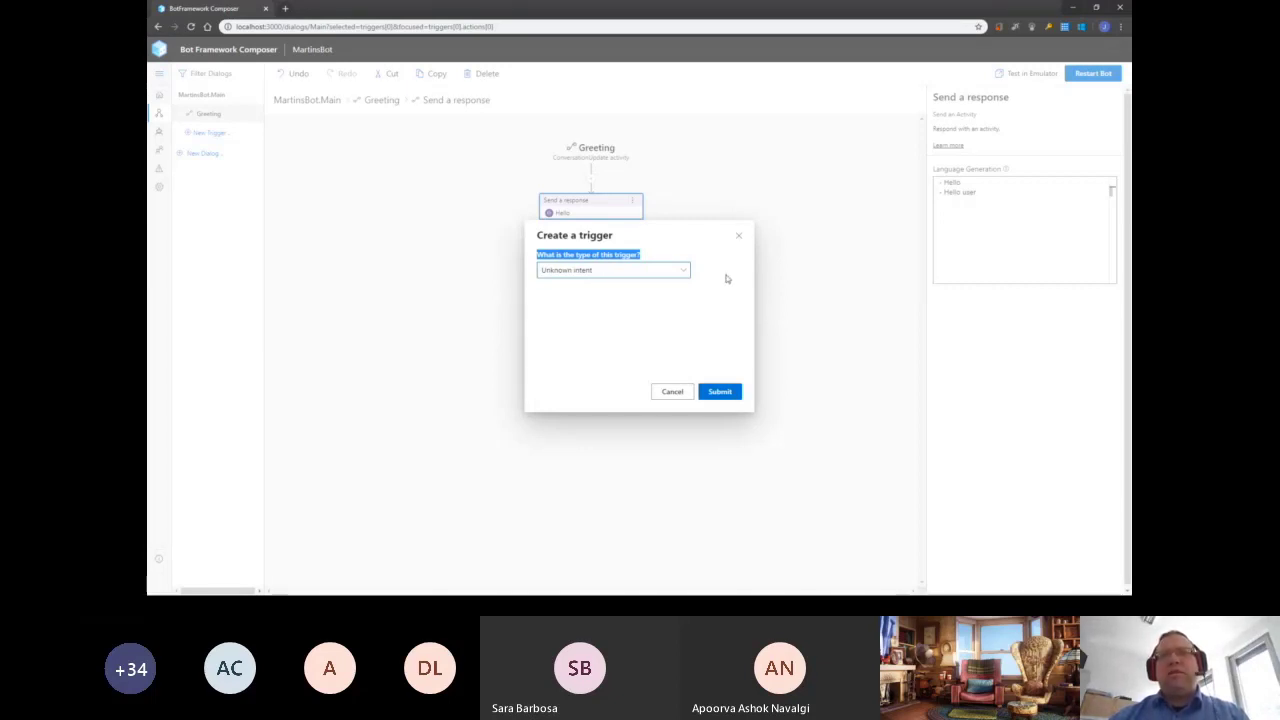
pyautogui.click(727, 279)
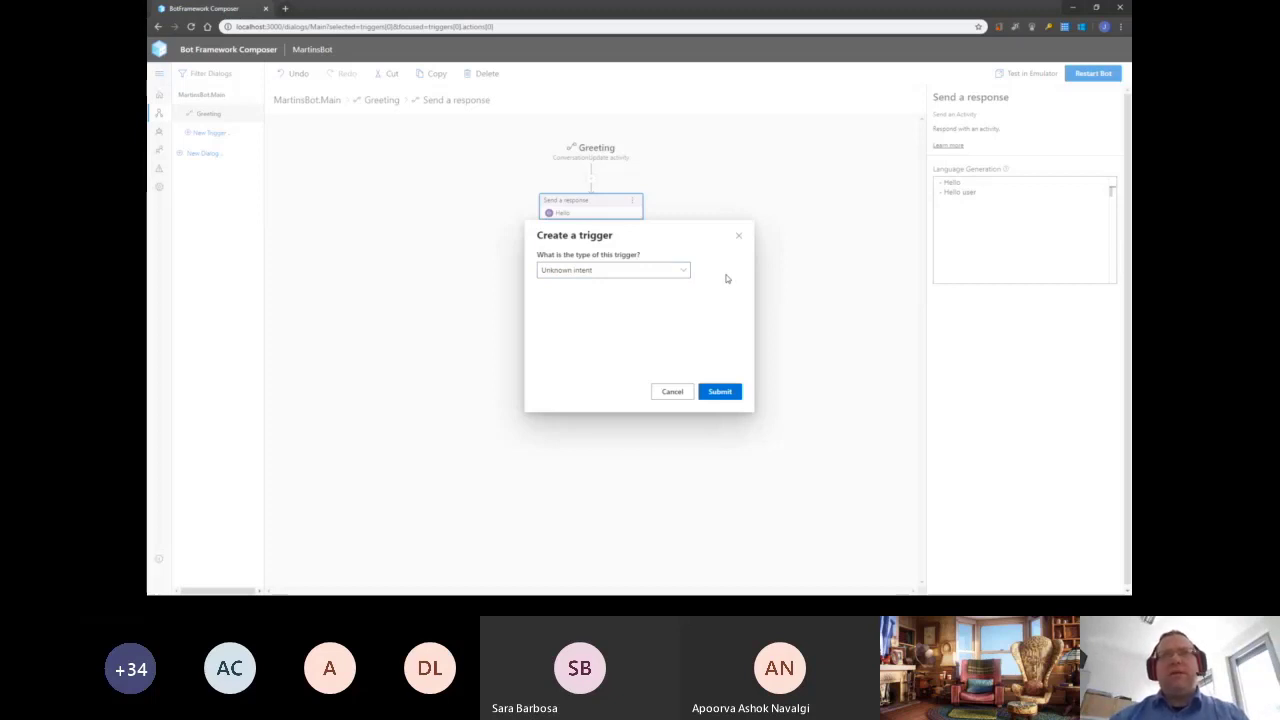
pyautogui.click(721, 391)
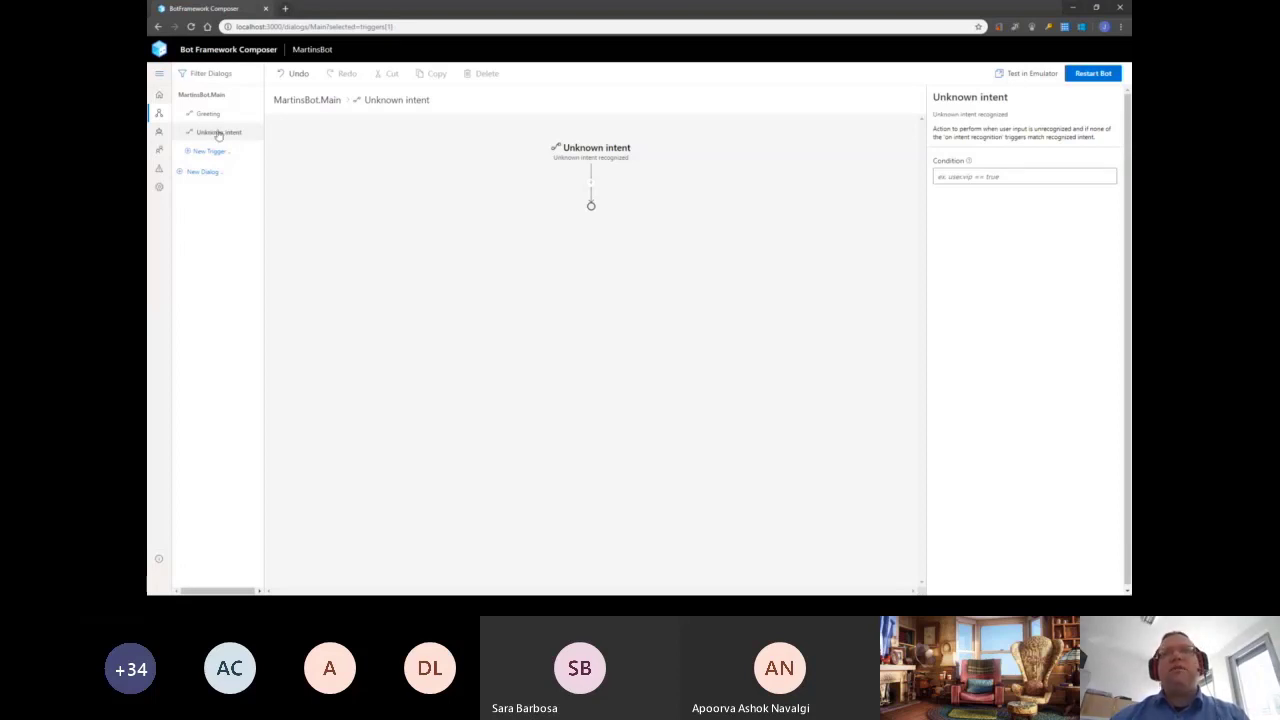
# Step: Add a Send a response action to the Unknown intent flow with the text "hm.. I'm not sure how to handle yout message"
pyautogui.click(591, 187)
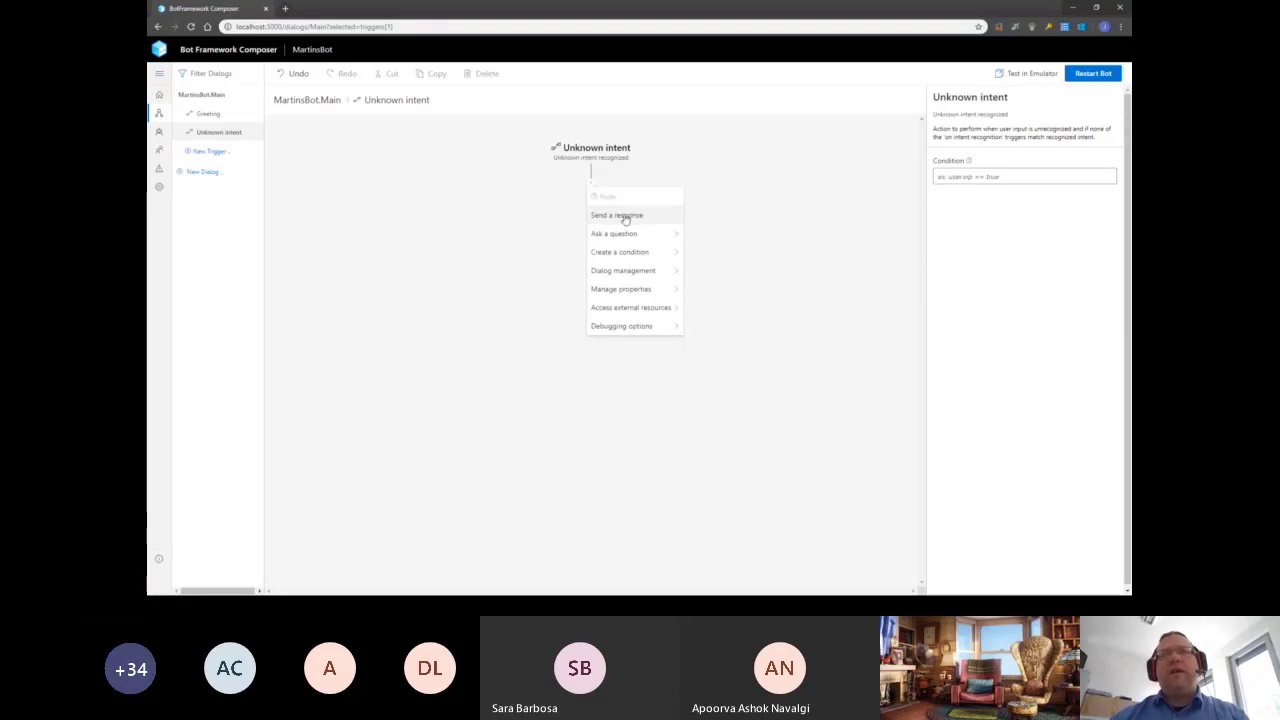
pyautogui.click(624, 214)
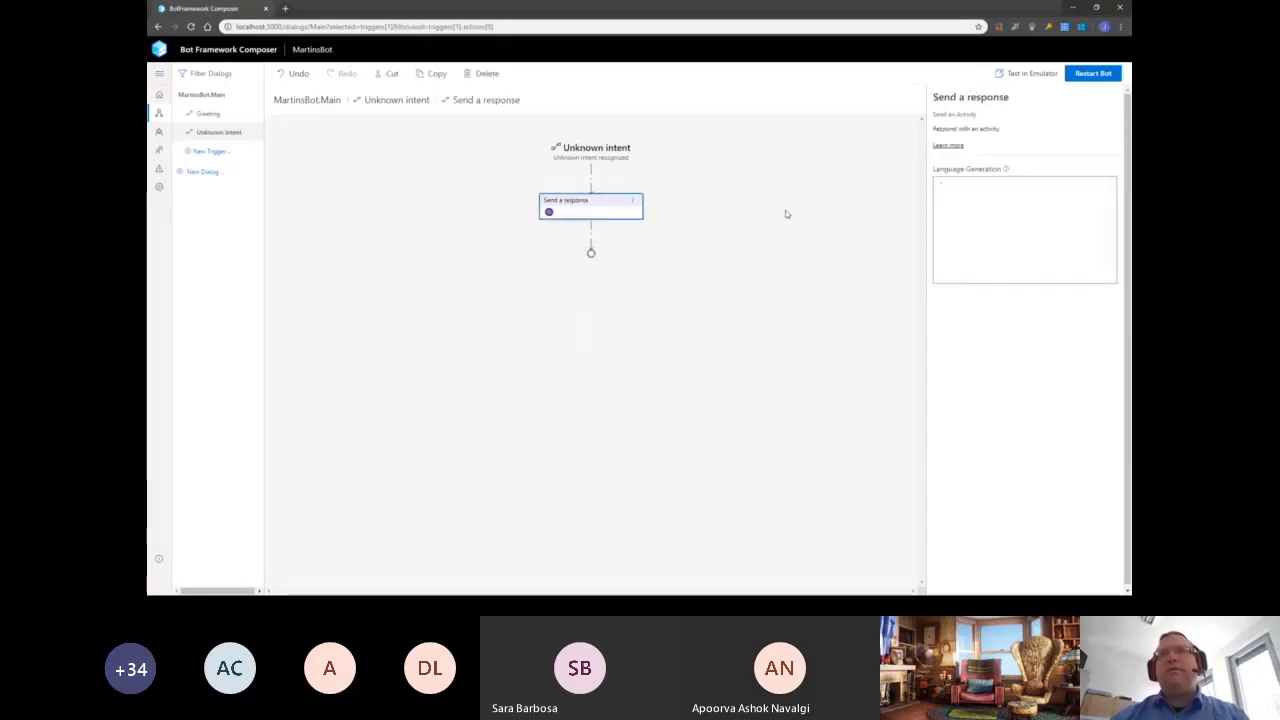
pyautogui.click(1003, 181)
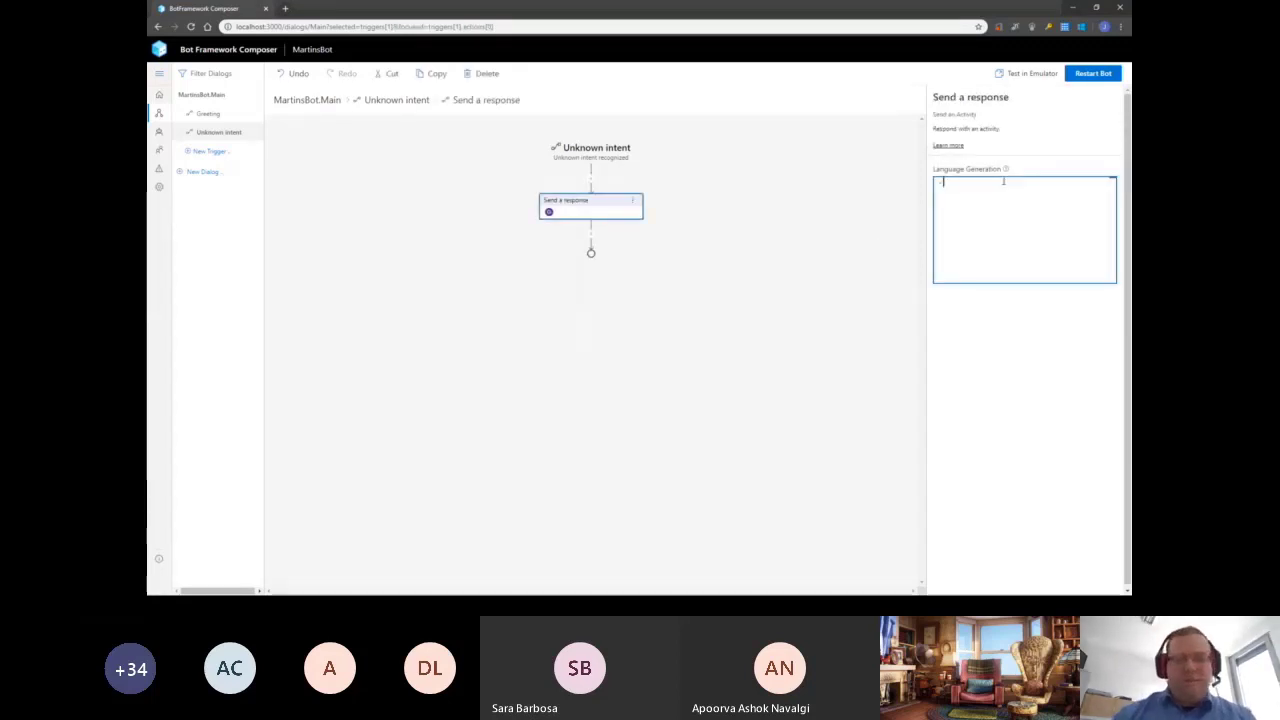
pyautogui.write("hm.. I'm n")
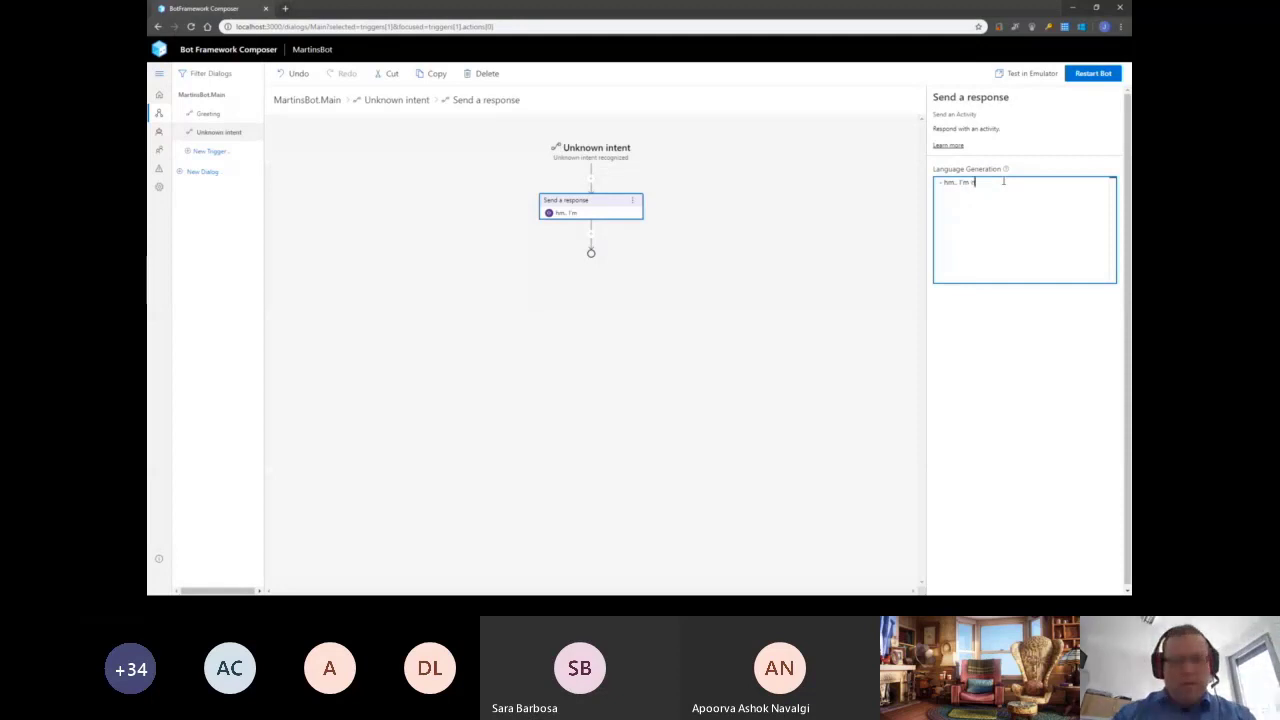
pyautogui.write('ot sure how to handle yout message.')
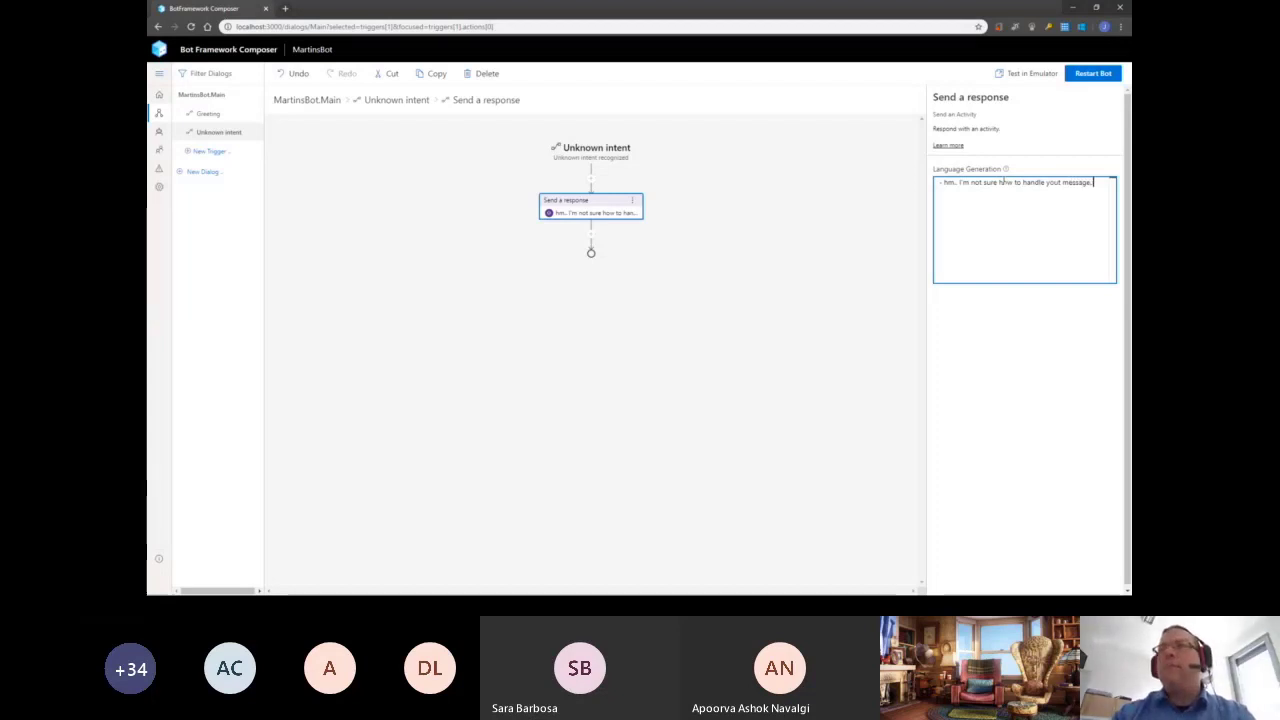
pyautogui.write(', but maybe we should check Hans handle')
pyautogui.write('ag for an')
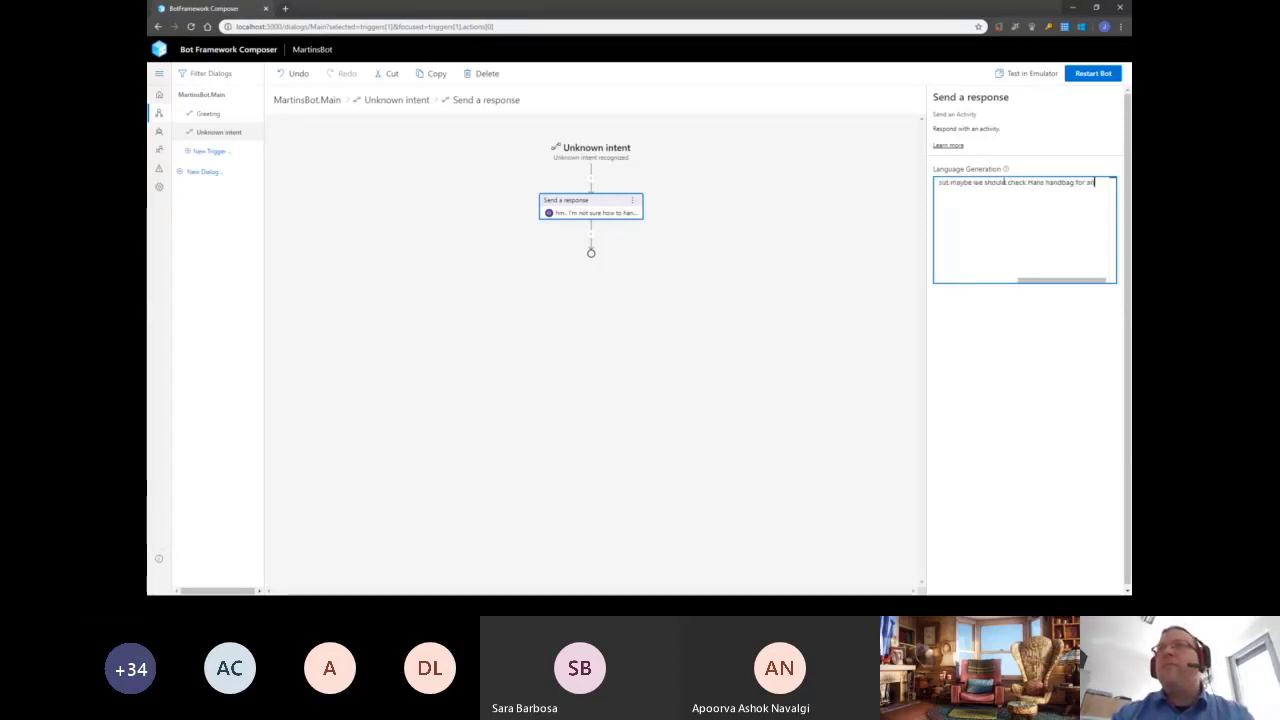
pyautogui.write('dswer?')
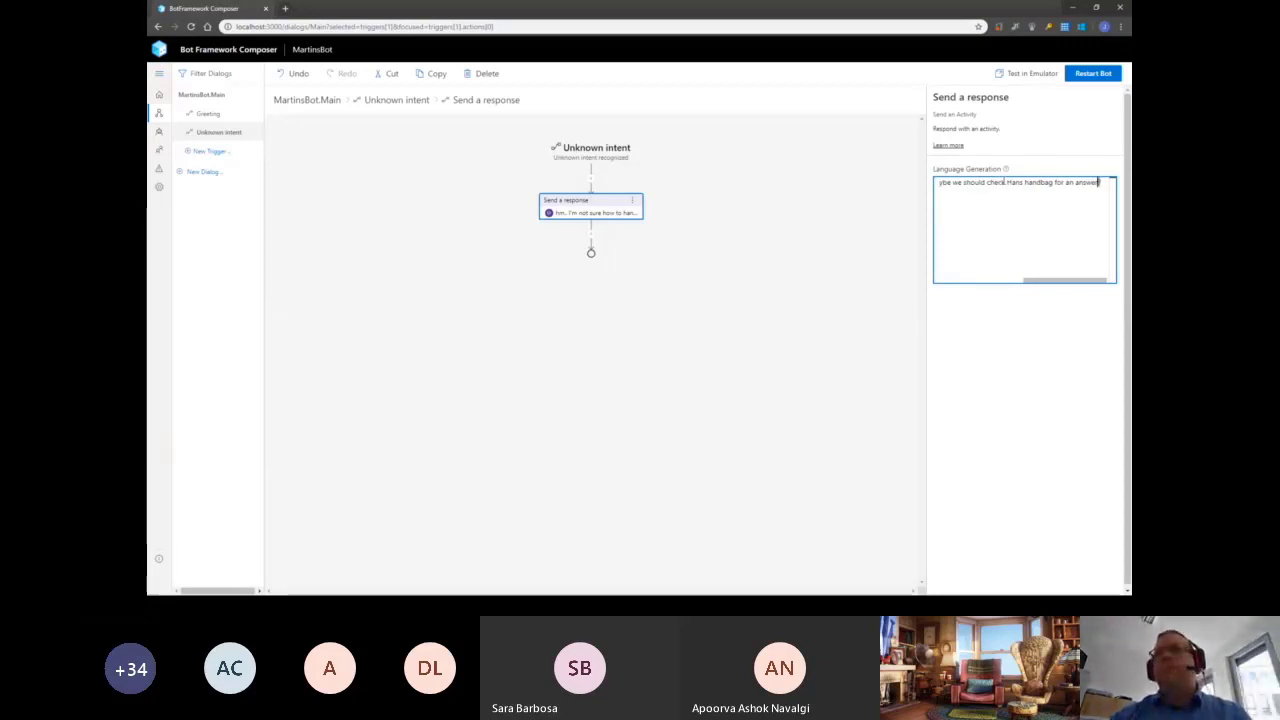
pyautogui.hotkey('ctrl', 'shift', 'Left')
pyautogui.hotkey('ctrl', 'shift', 'Left')
pyautogui.hotkey('ctrl', 'shift', 'Left')
pyautogui.hotkey('ctrl', 'shift', 'Left')
pyautogui.hotkey('ctrl', 'shift', 'Left')
pyautogui.hotkey('ctrl', 'shift', 'Left')
pyautogui.hotkey('ctrl', 'shift', 'Left')
pyautogui.hotkey('ctrl', 'shift', 'Left')
pyautogui.hotkey('ctrl', 'shift', 'Left')
pyautogui.hotkey('ctrl', 'shift', 'Left')
pyautogui.hotkey('ctrl', 'shift', 'Left')
pyautogui.hotkey('ctrl', 'shift', 'Left')
pyautogui.hotkey('ctrl', 'shift', 'Left')
pyautogui.hotkey('ctrl', 'shift', 'Left')
pyautogui.hotkey('ctrl', 'shift', 'Left')
pyautogui.hotkey('ctrl', 'shift', 'Left')
pyautogui.hotkey('ctrl', 'shift', 'Left')
pyautogui.hotkey('ctrl', 'shift', 'Left')
pyautogui.hotkey('ctrl', 'shift', 'Left')
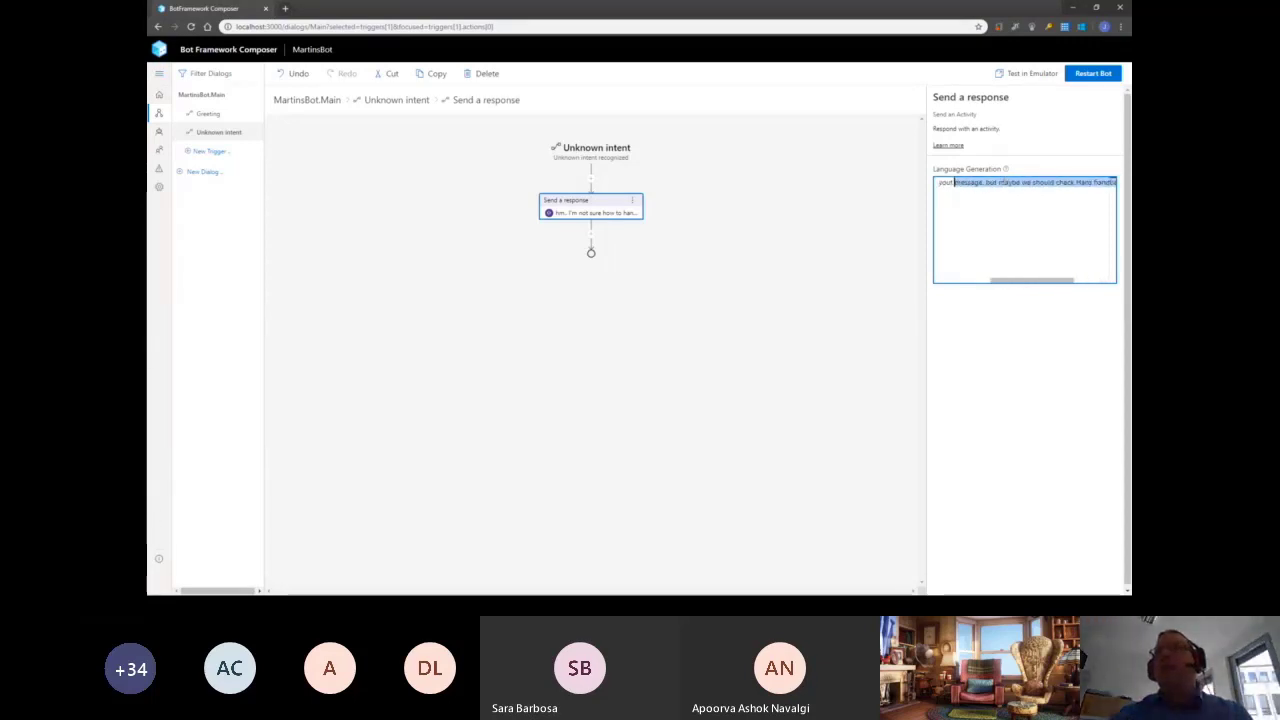
pyautogui.hotkey('ctrl', 'shift', 'Left')
pyautogui.hotkey('ctrl', 'shift', 'Left')
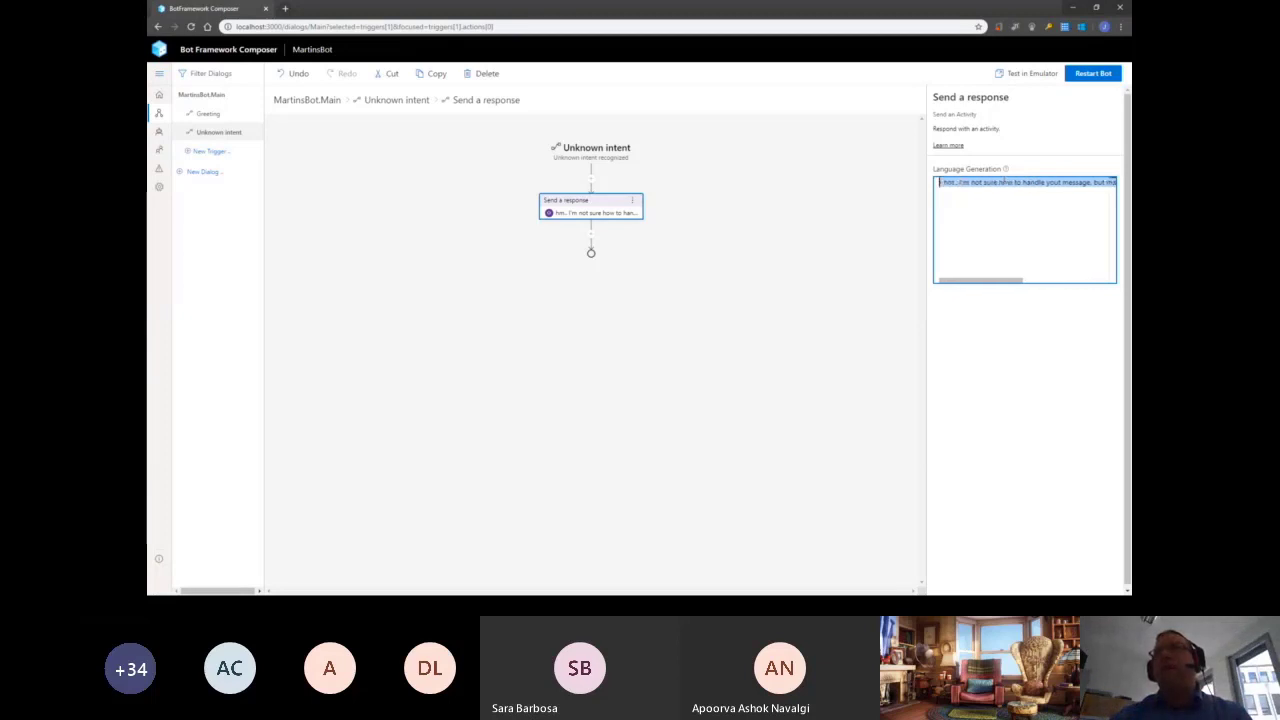
pyautogui.press('End')
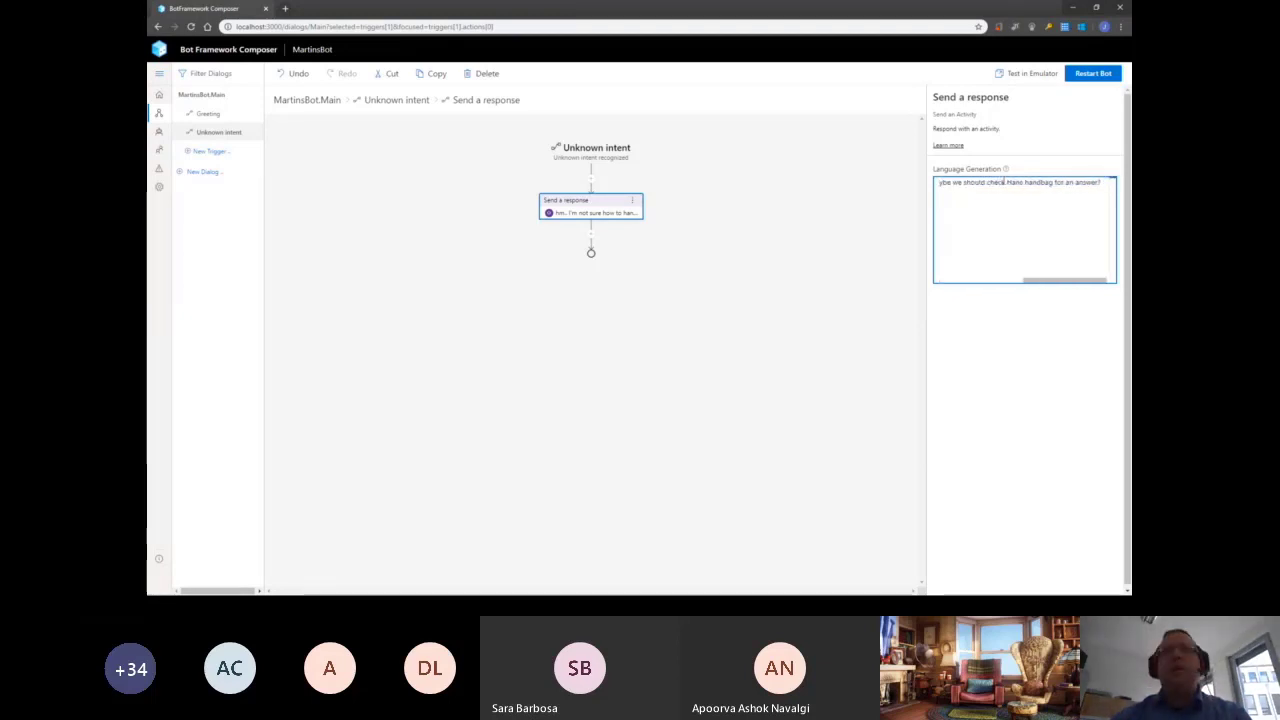
pyautogui.press('BackSpace')
pyautogui.write('?')
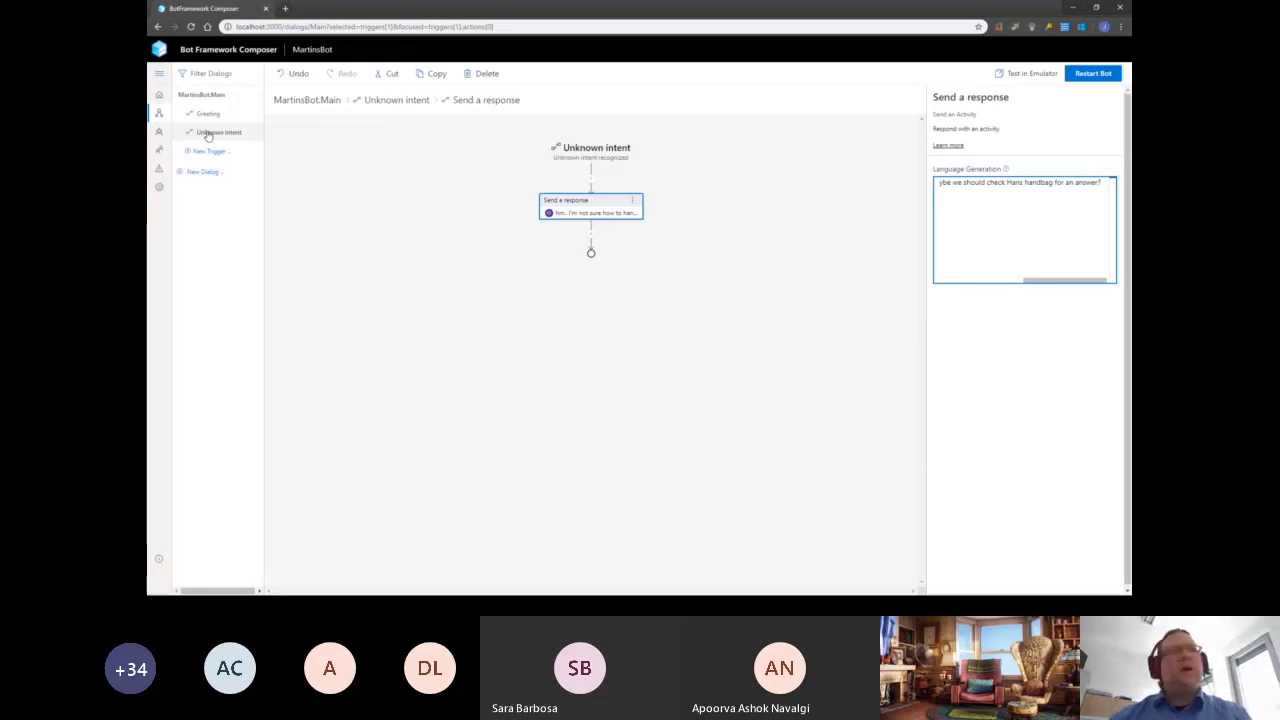
# Step: Restart the bot and open it in the Bot Framework Emulator with a restarted conversation under a new user ID
pyautogui.click(1087, 78)
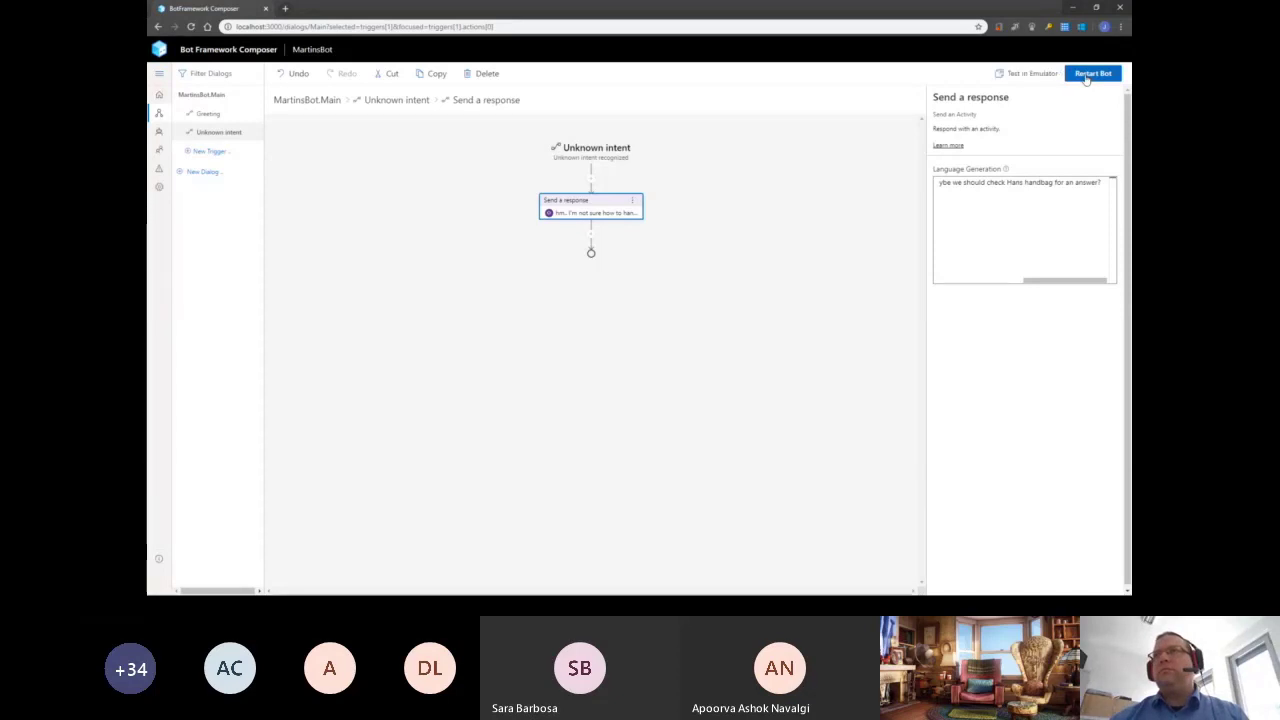
pyautogui.click(1030, 74)
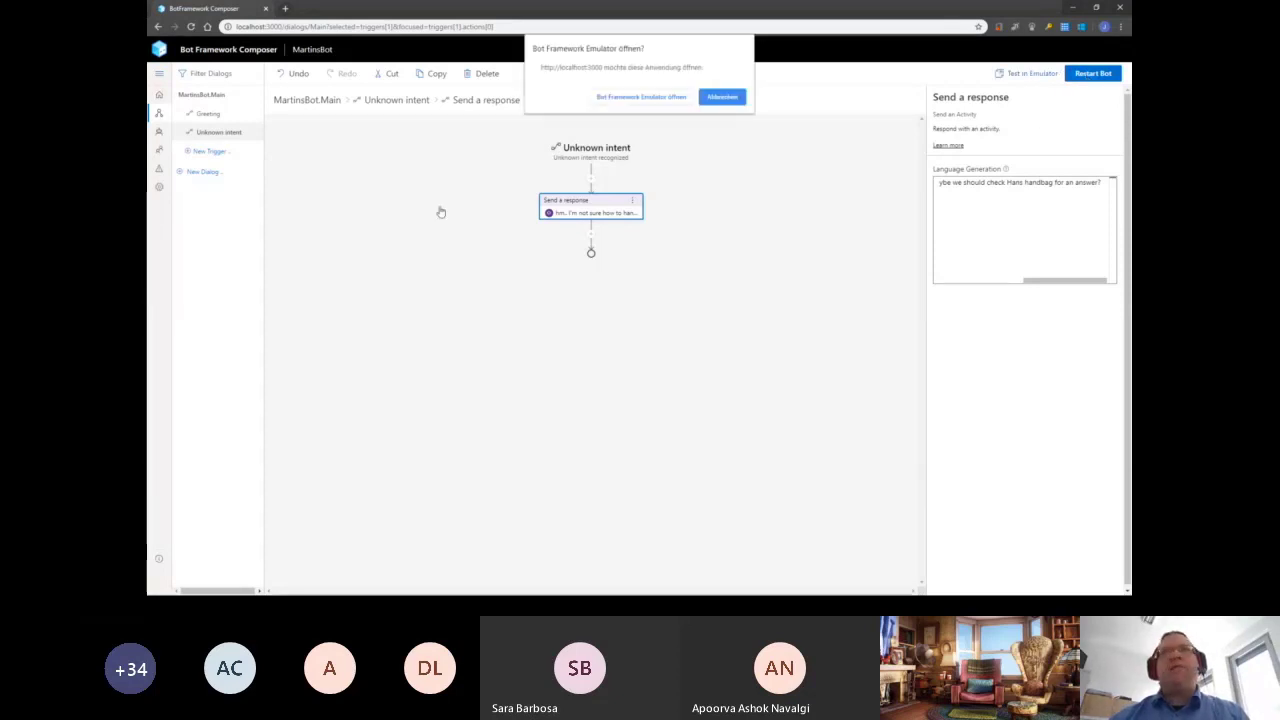
pyautogui.click(646, 98)
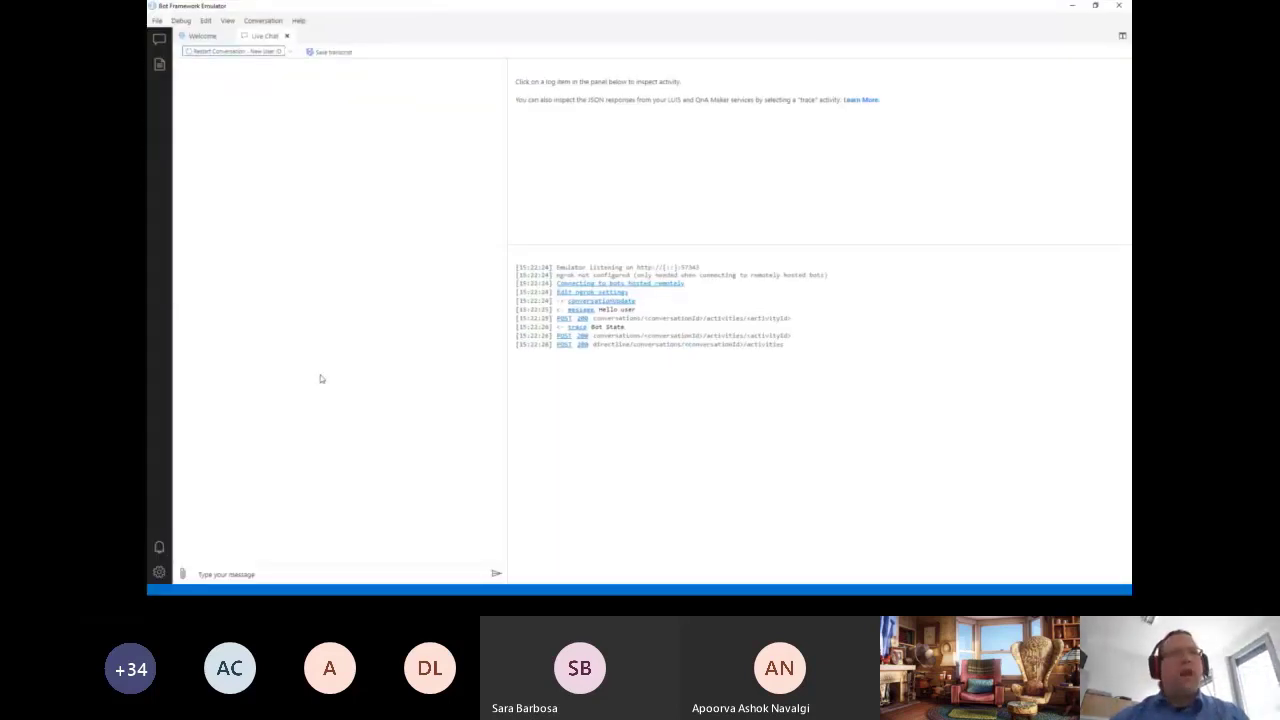
pyautogui.click(246, 55)
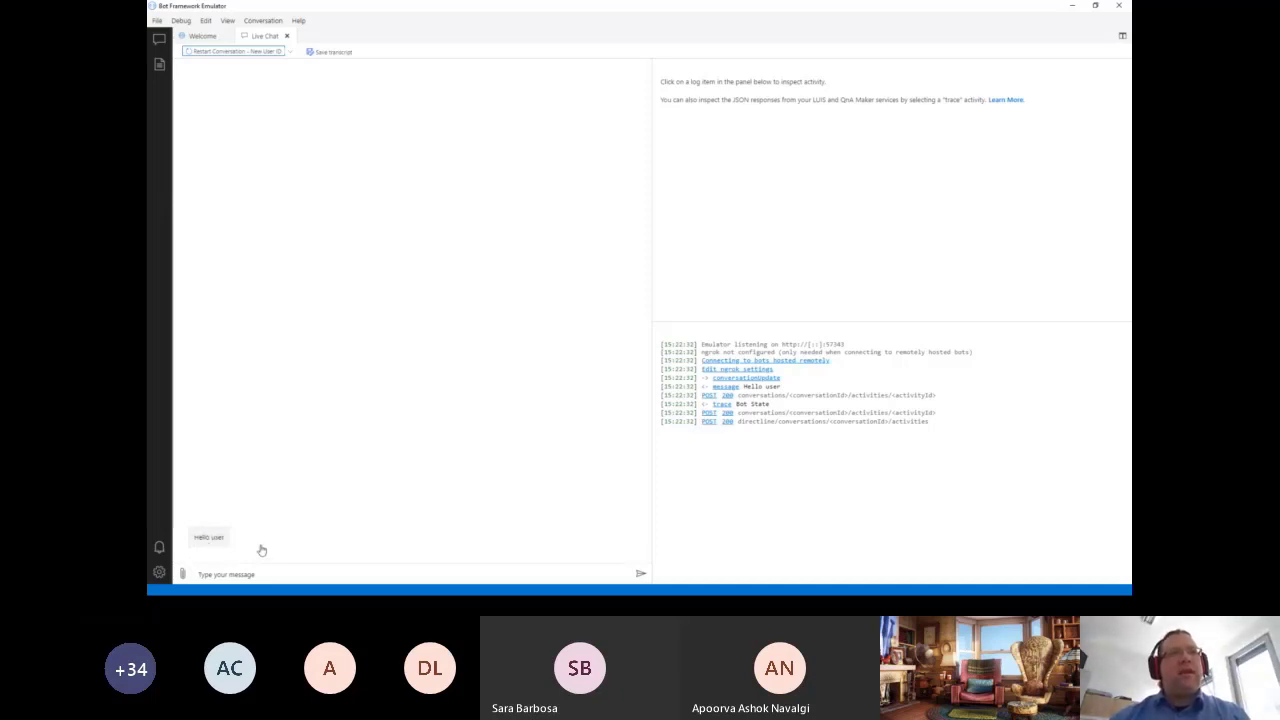
# Step: Send the message "Hi, how is it inWarsaw?" in the live chat to test the Unknown intent response
pyautogui.click(258, 575)
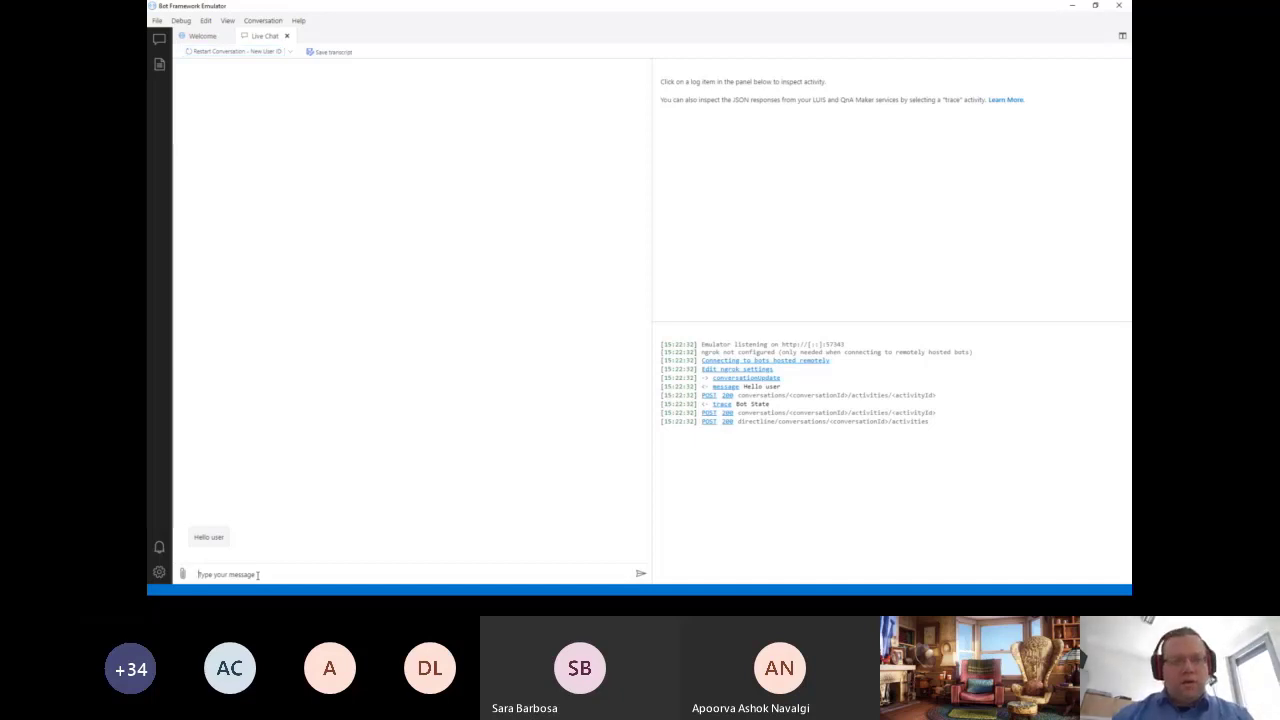
pyautogui.write('Hi')
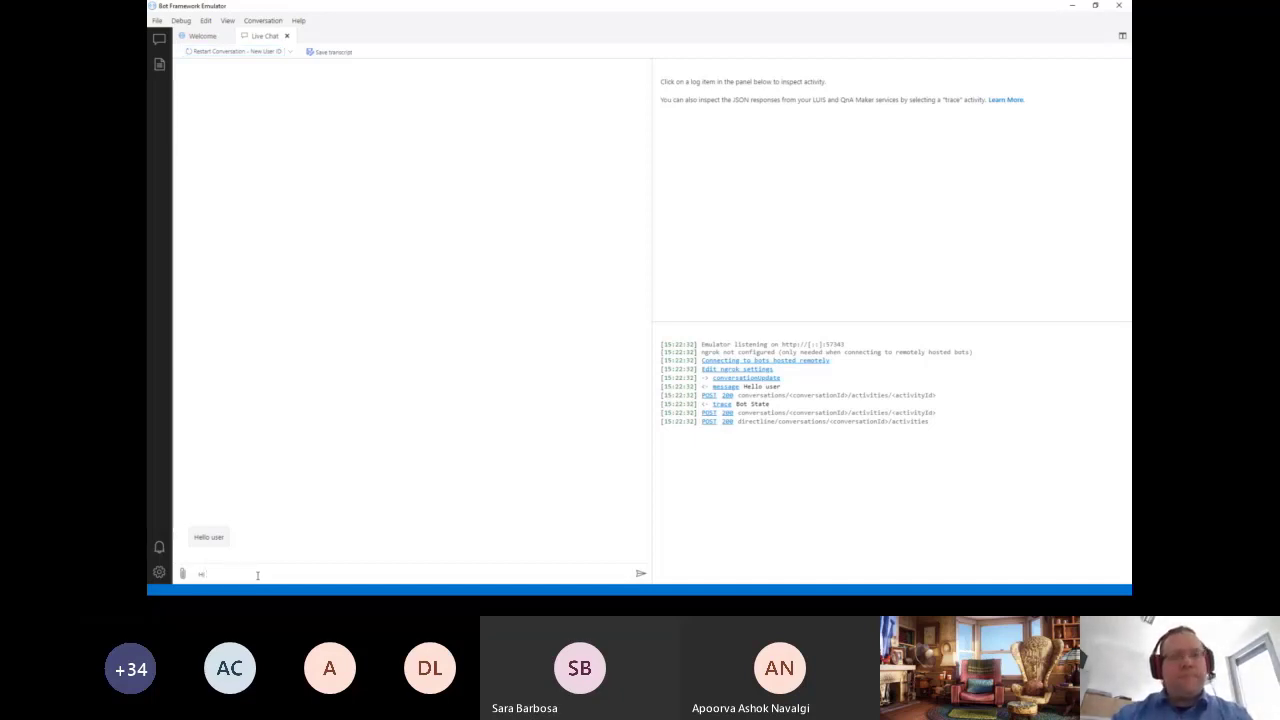
pyautogui.write(', how is it in Warsaw?')
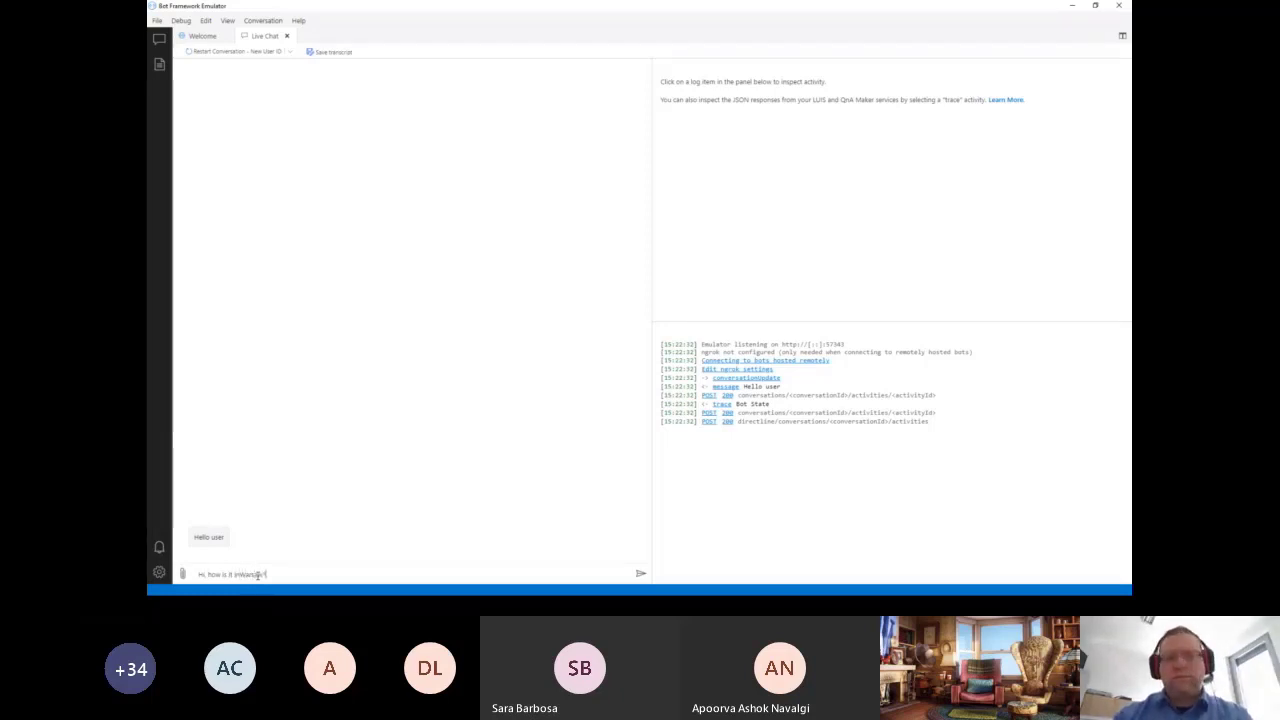
pyautogui.press('Return')
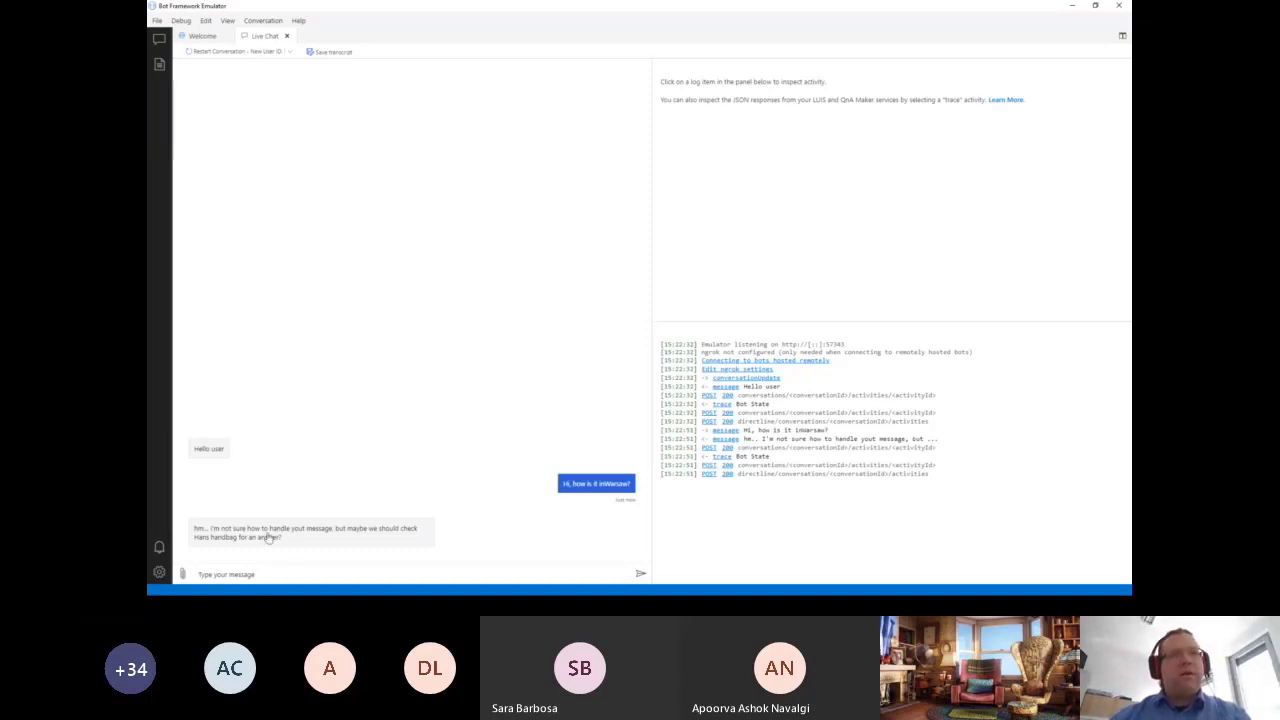
# Step: Inspect the activity JSON of the bot's reply and of the sent message, and exit the Emulator to return to Composer
pyautogui.click(268, 537)
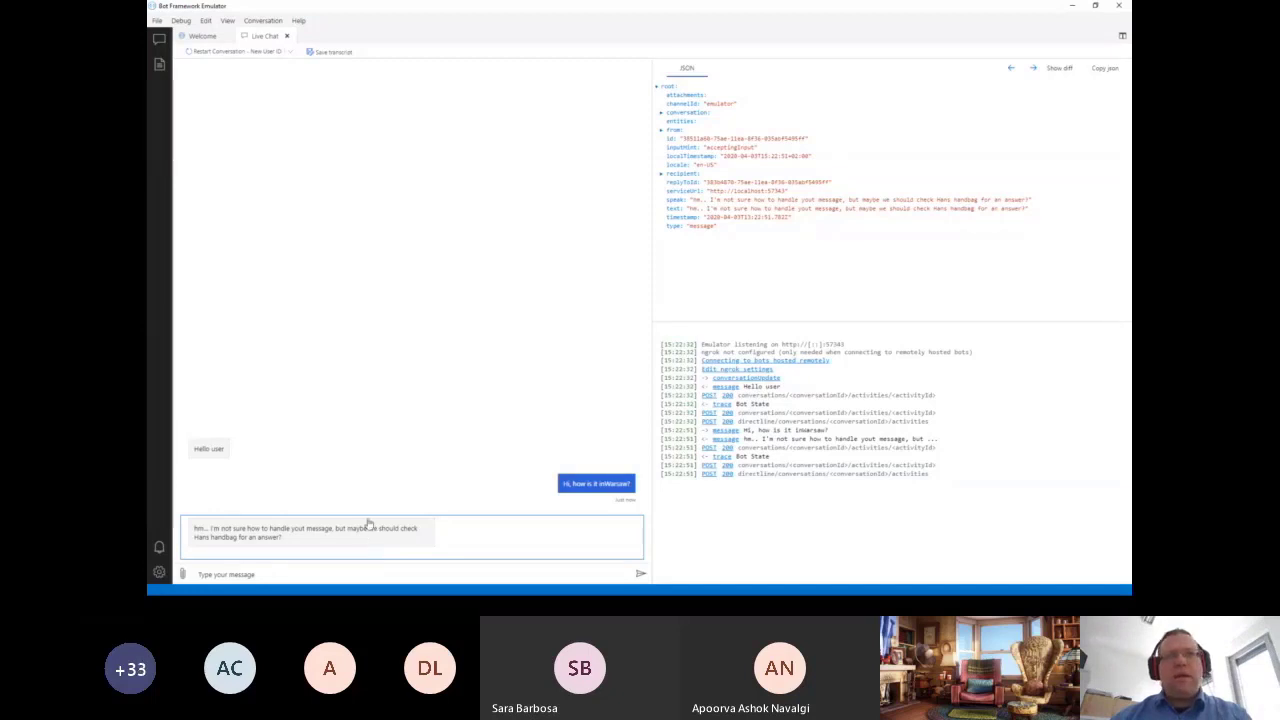
pyautogui.click(366, 470)
pyautogui.click(367, 492)
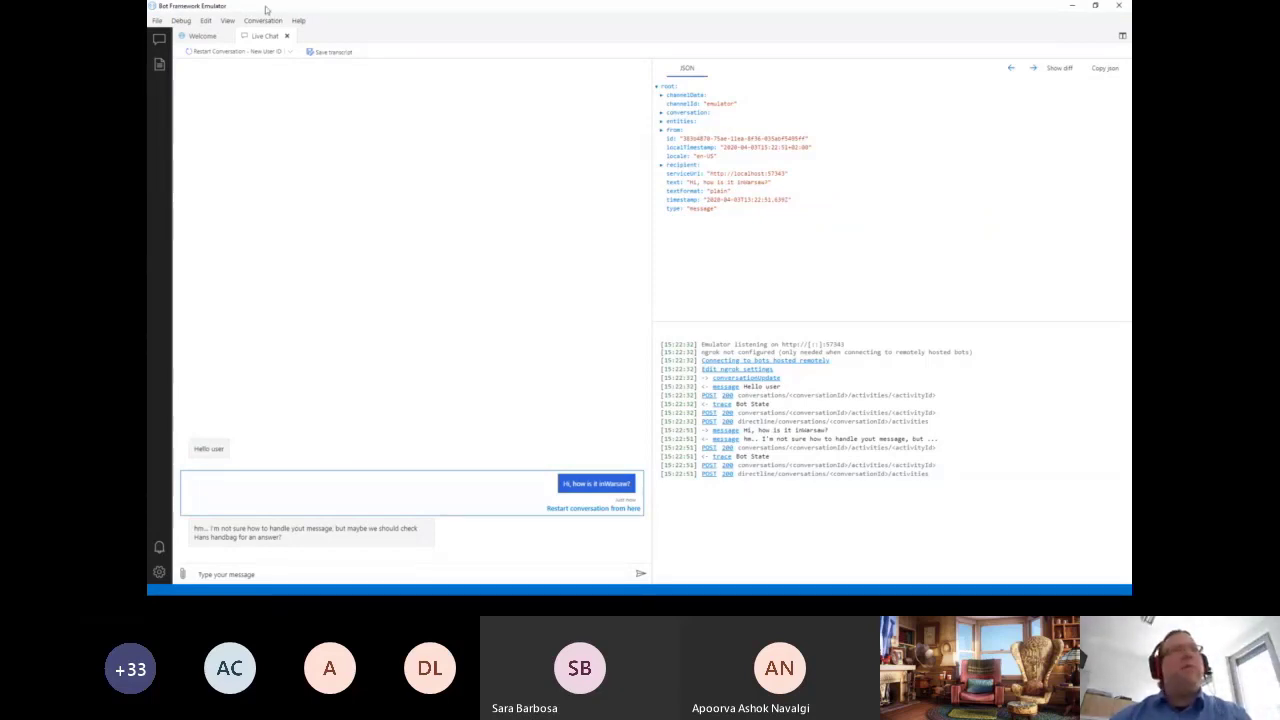
pyautogui.click(157, 22)
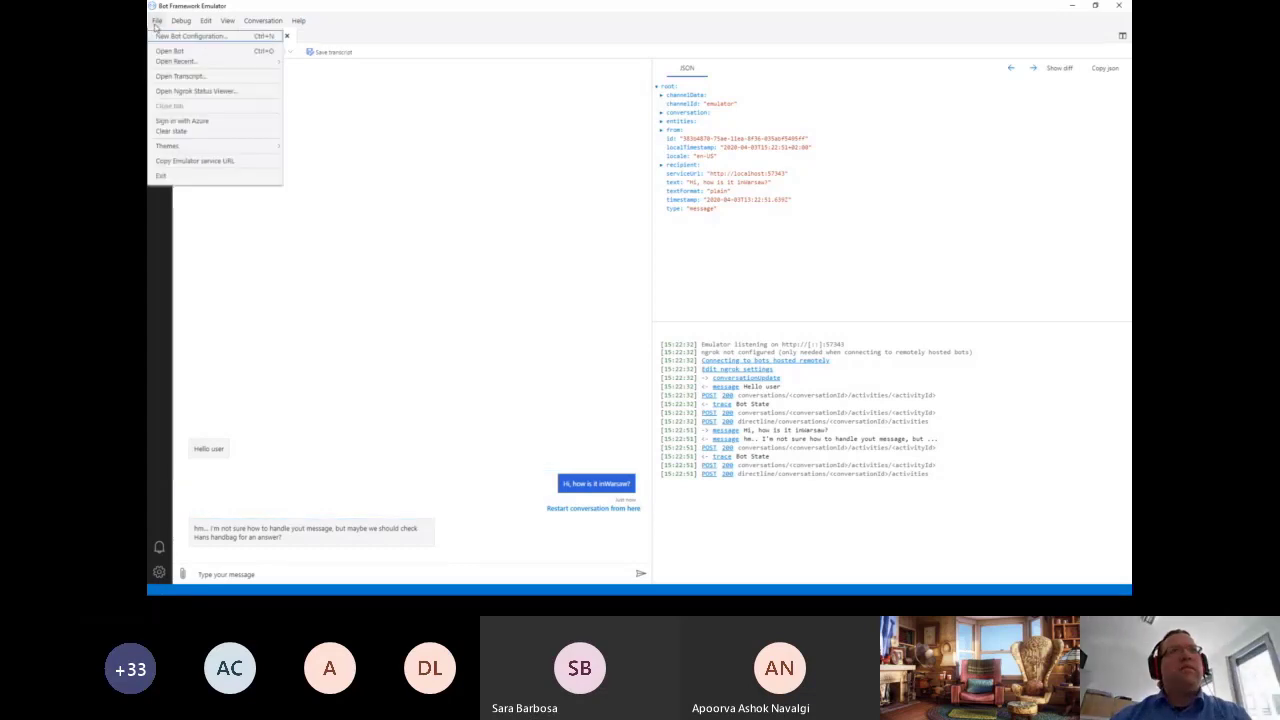
pyautogui.click(215, 179)
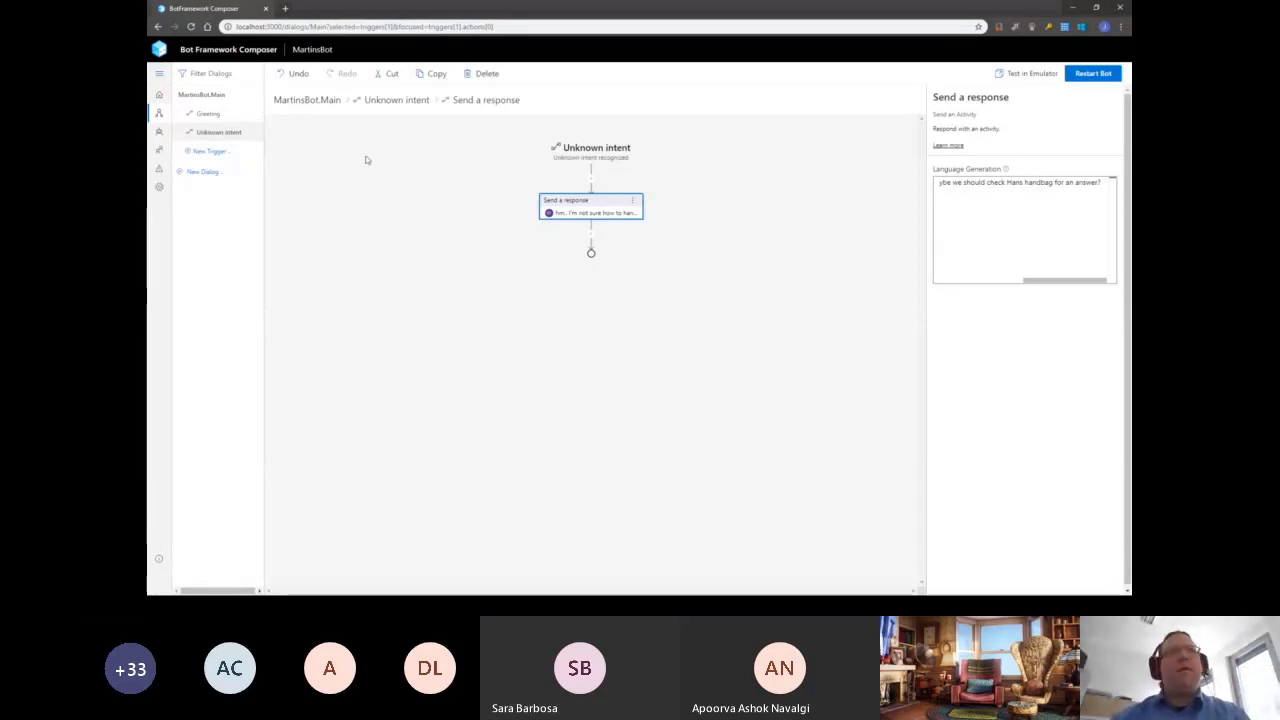
# Step: Review the available trigger types for a new trigger and cancel its creation
pyautogui.click(216, 153)
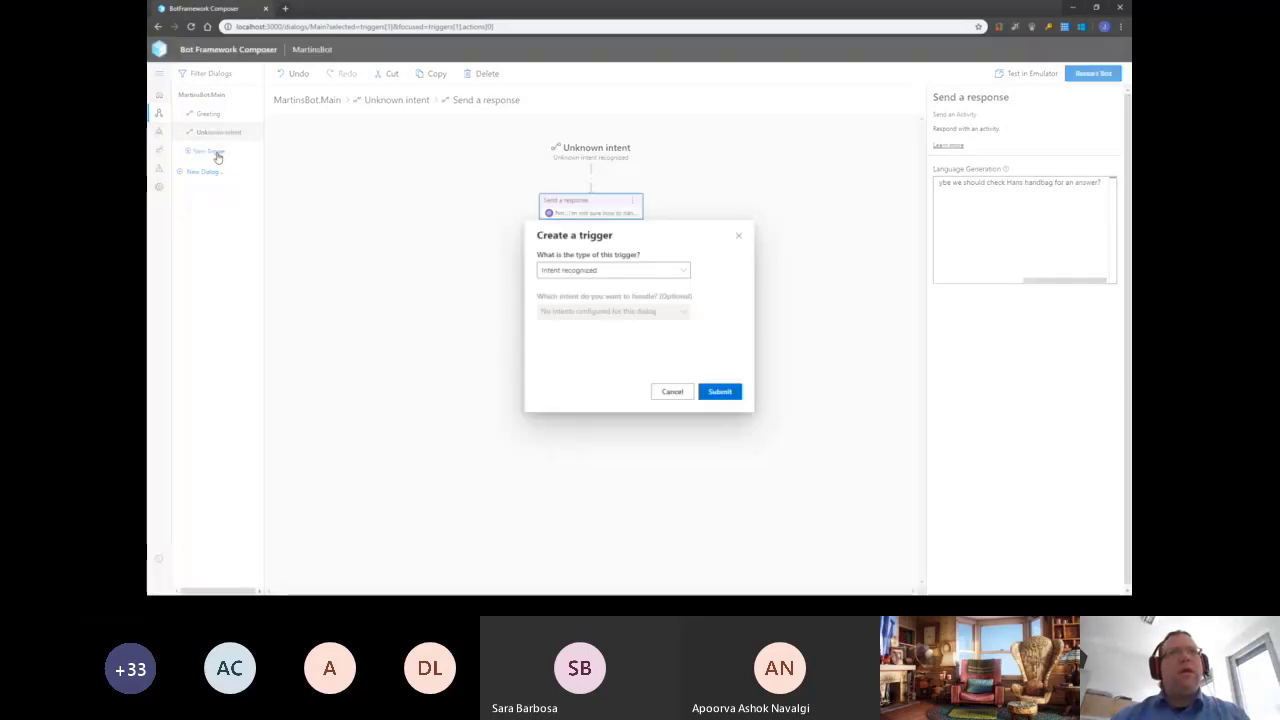
pyautogui.click(639, 271)
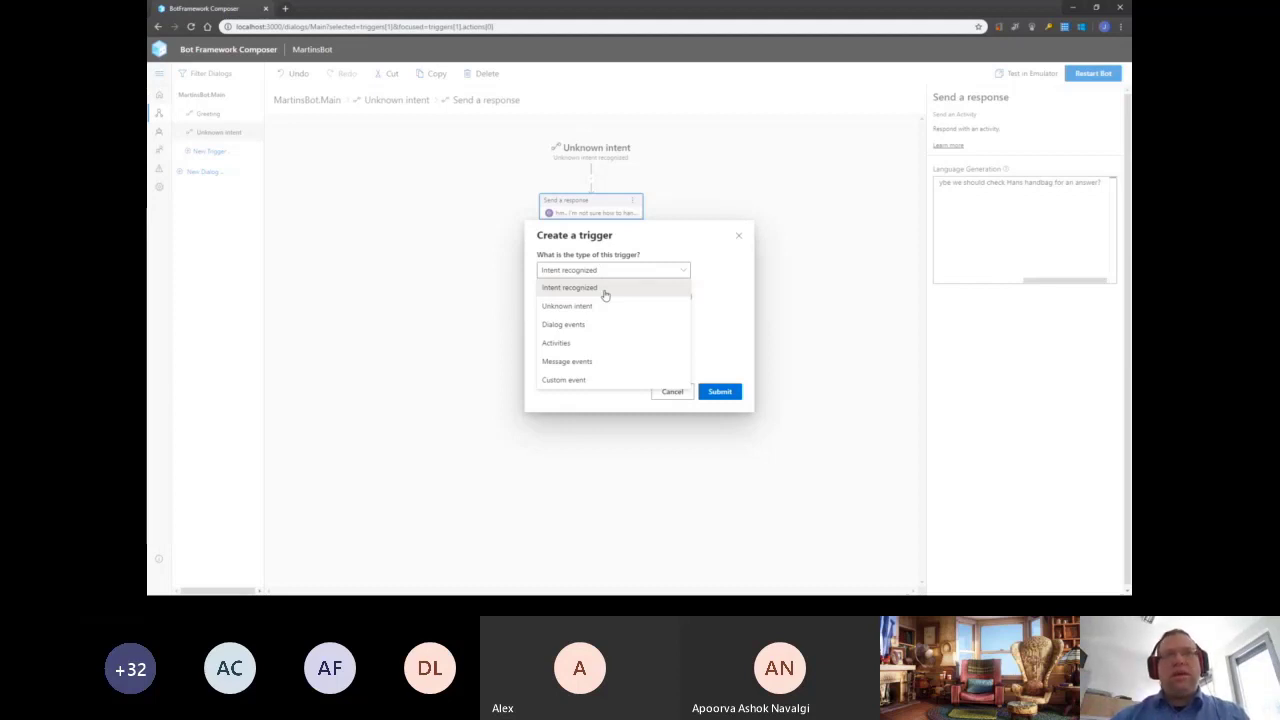
pyautogui.click(690, 399)
pyautogui.click(690, 399)
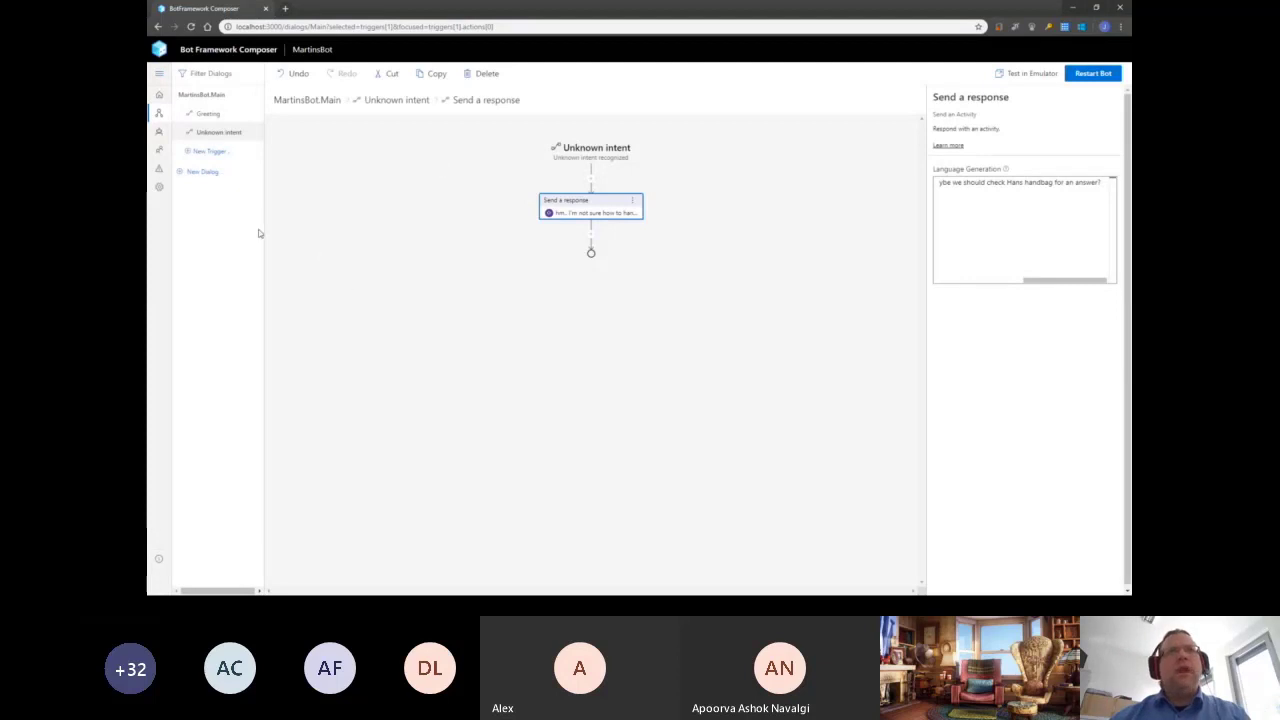
# Step: Open the second bot in the recent bots list and display its Weather trigger's flow
pyautogui.click(159, 94)
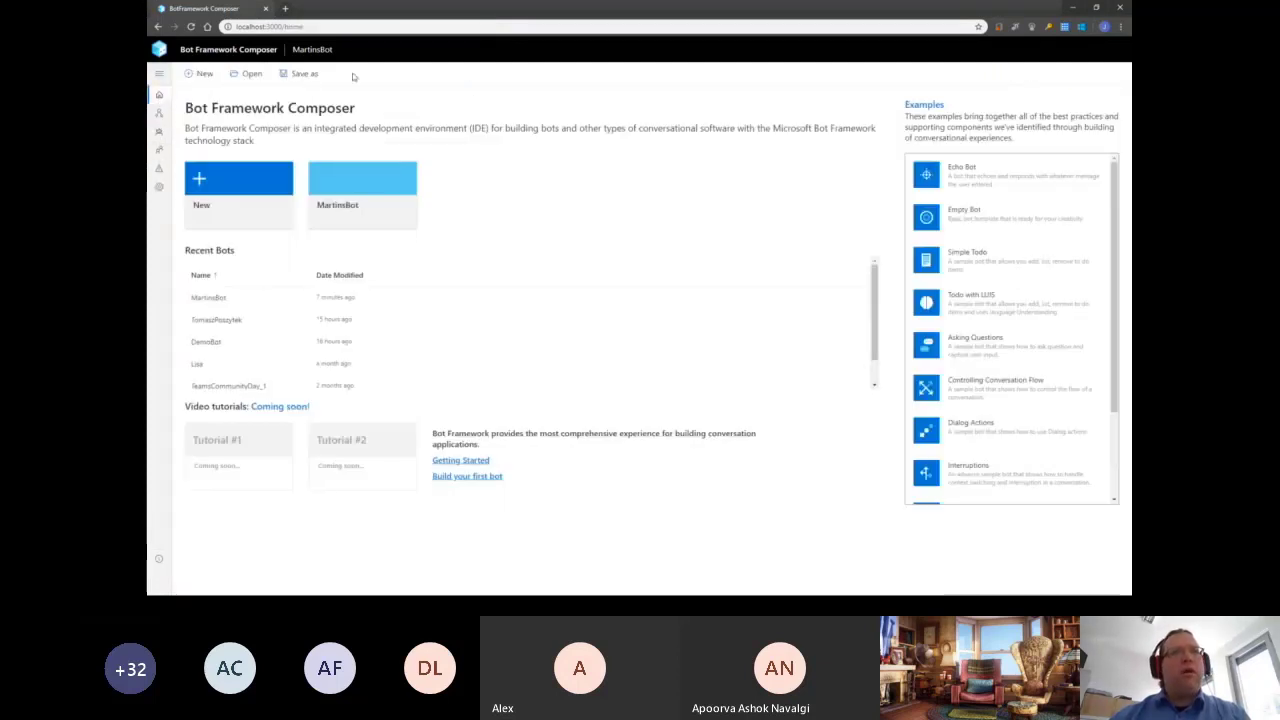
pyautogui.doubleClick(229, 325)
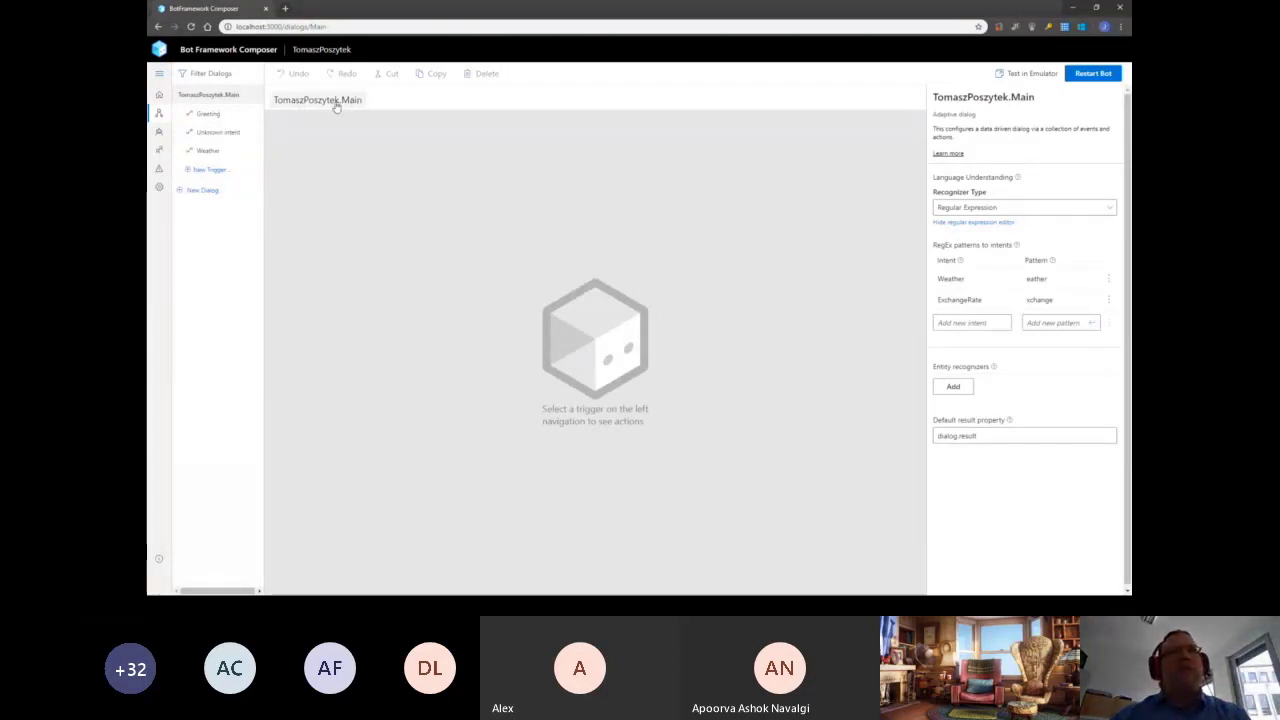
pyautogui.click(210, 152)
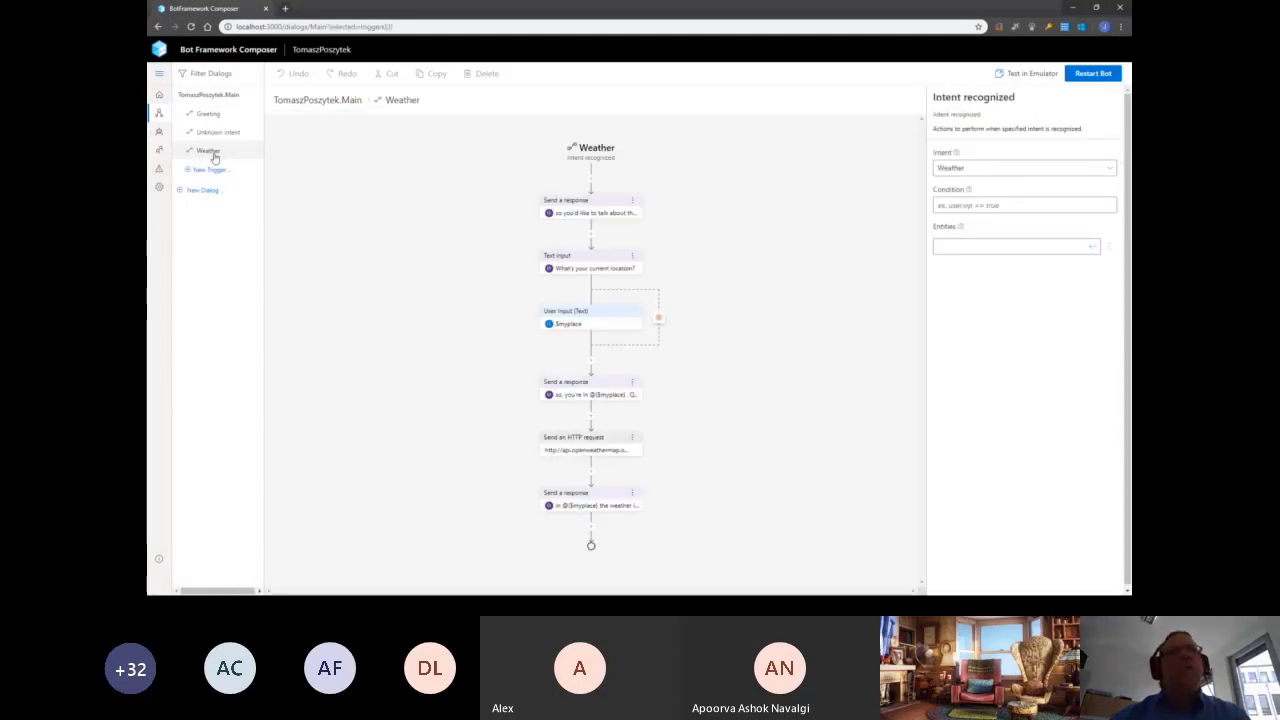
# Step: Examine the alternative greeting texts in the Greeting trigger's Send a response action
pyautogui.click(208, 114)
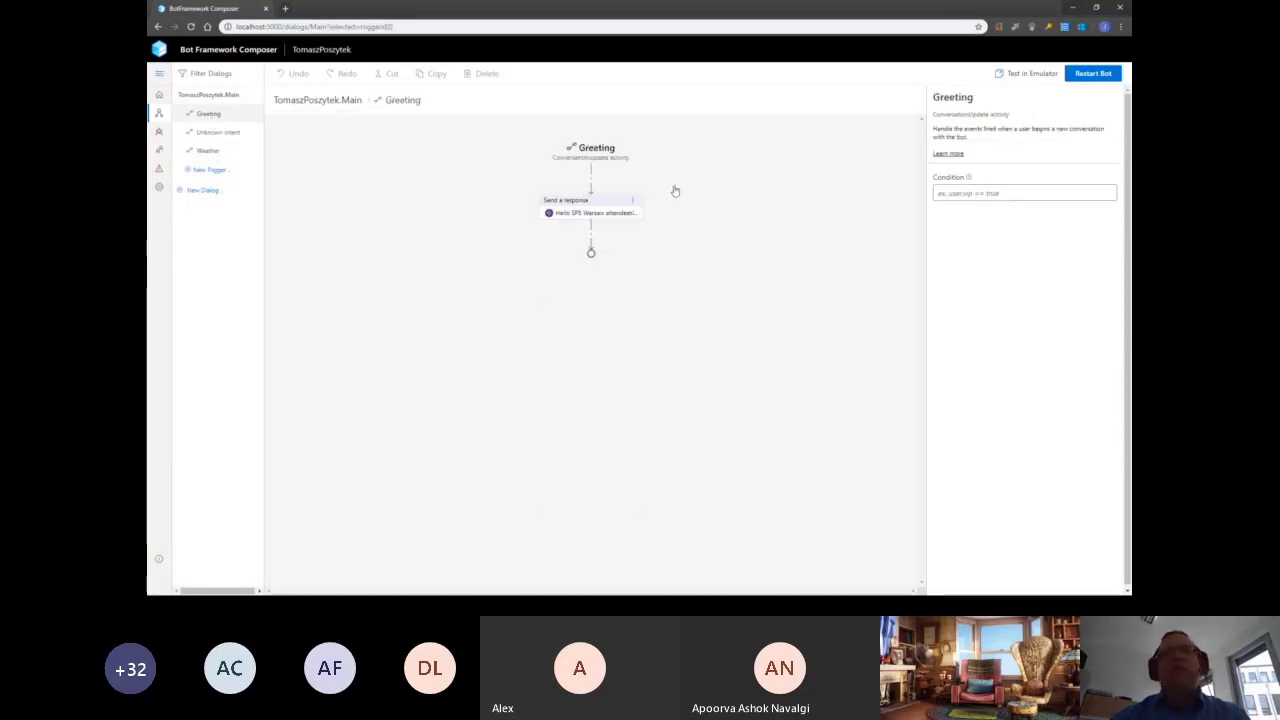
pyautogui.click(603, 213)
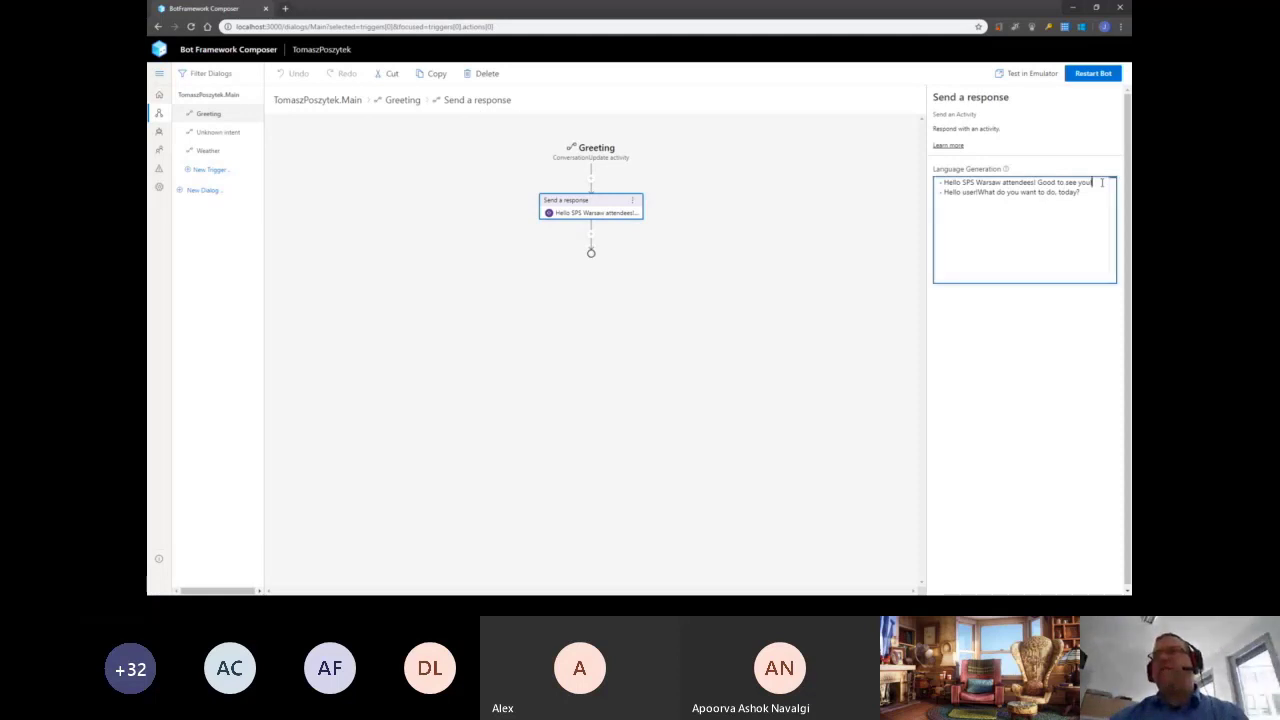
pyautogui.click(944, 183)
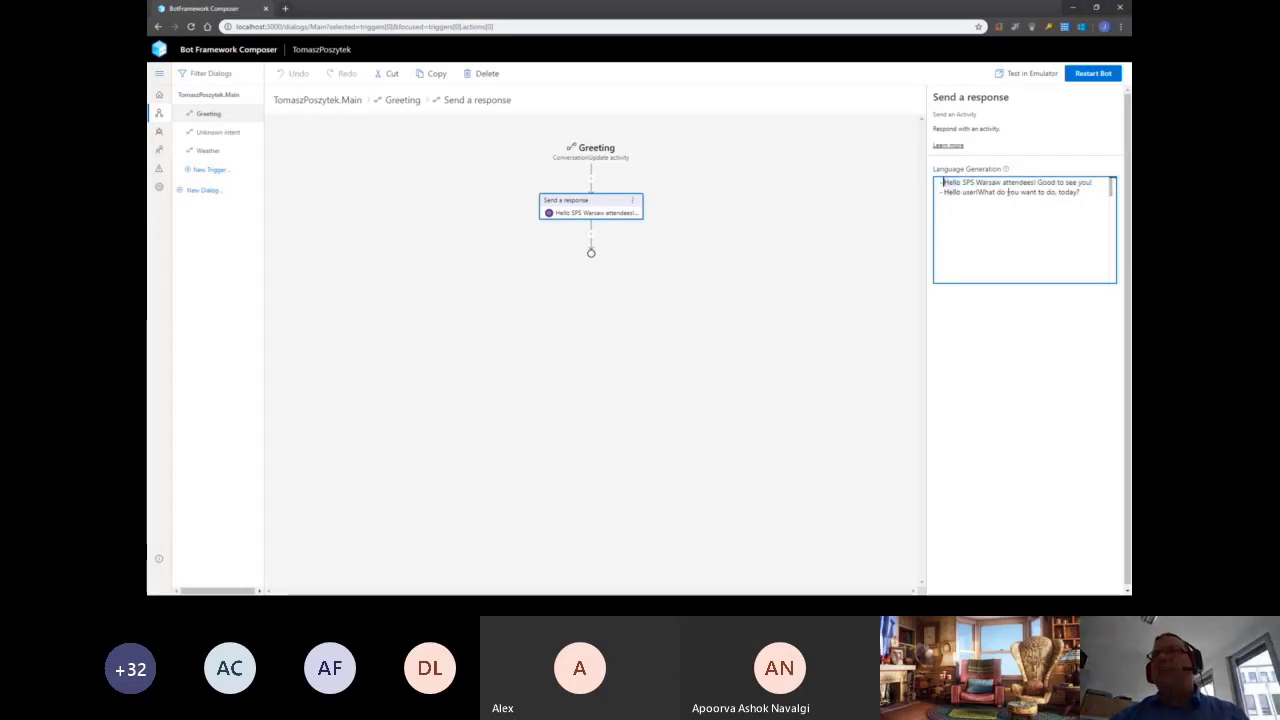
pyautogui.click(944, 193)
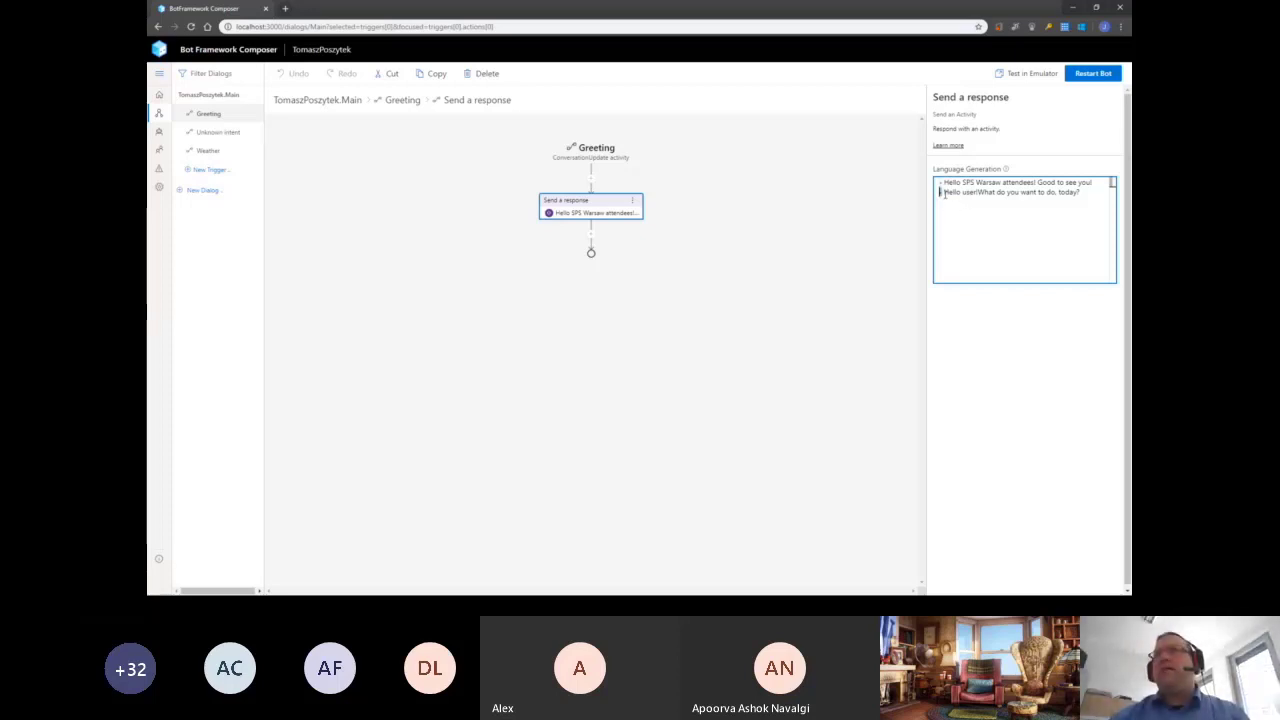
pyautogui.moveTo(944, 193); pyautogui.dragTo(1090, 193)
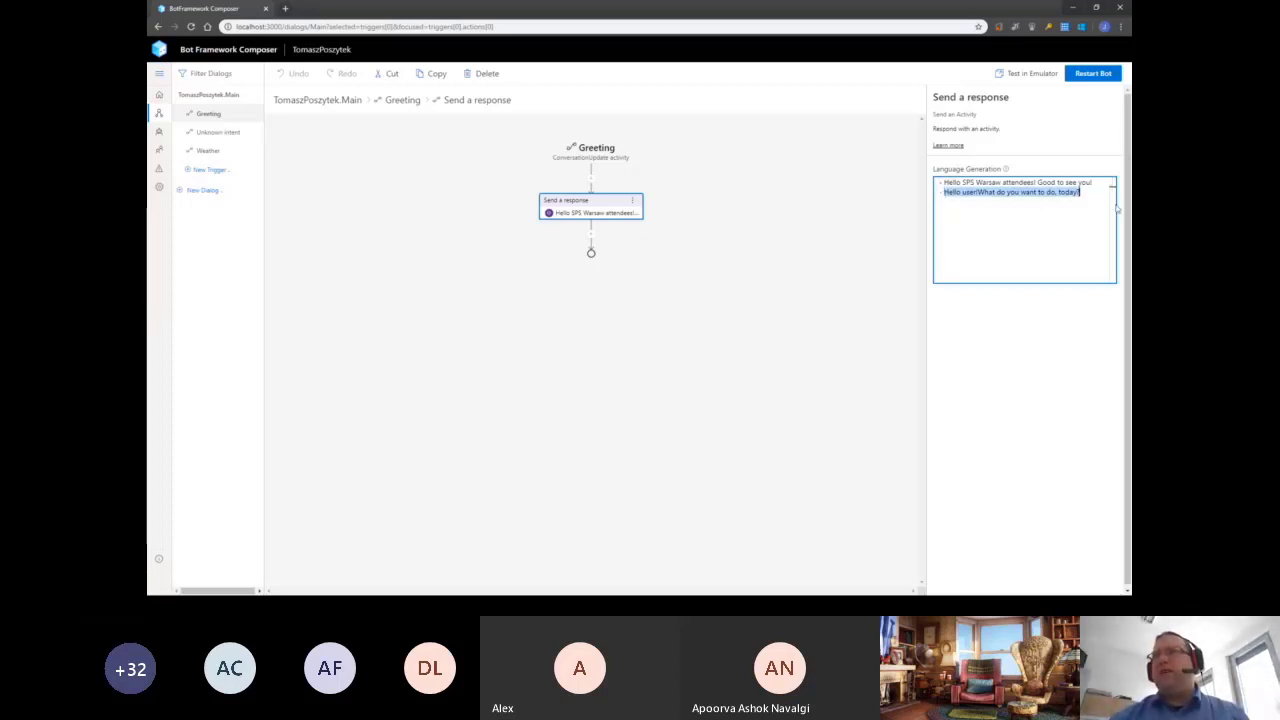
pyautogui.click(1044, 223)
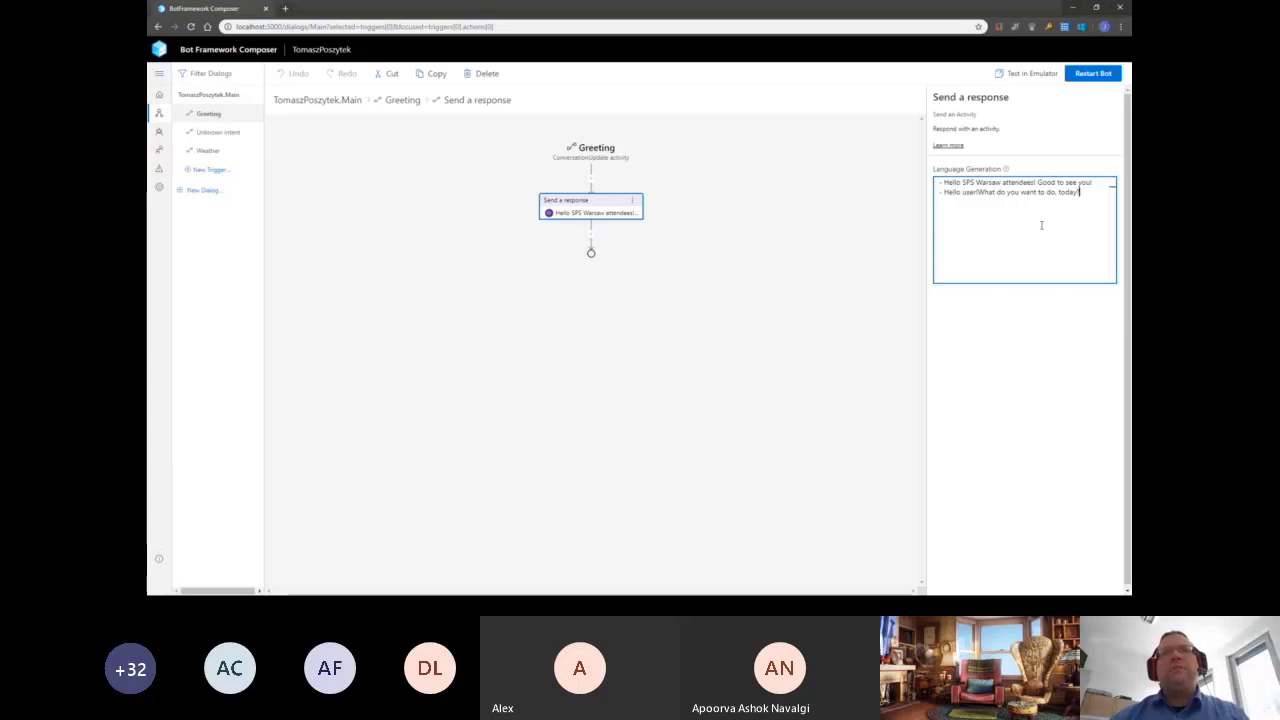
pyautogui.click(806, 222)
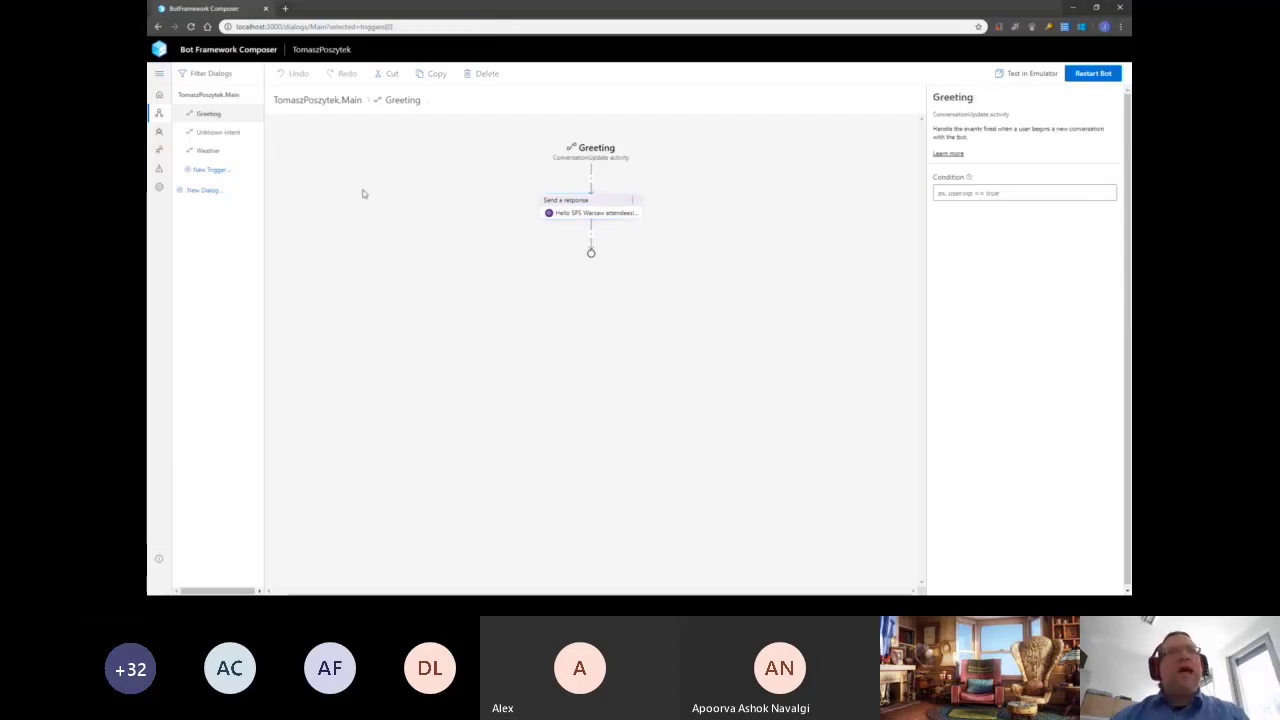
# Step: Examine the Unknown intent trigger's response text and look over the Weather and Greeting triggers again
pyautogui.click(230, 134)
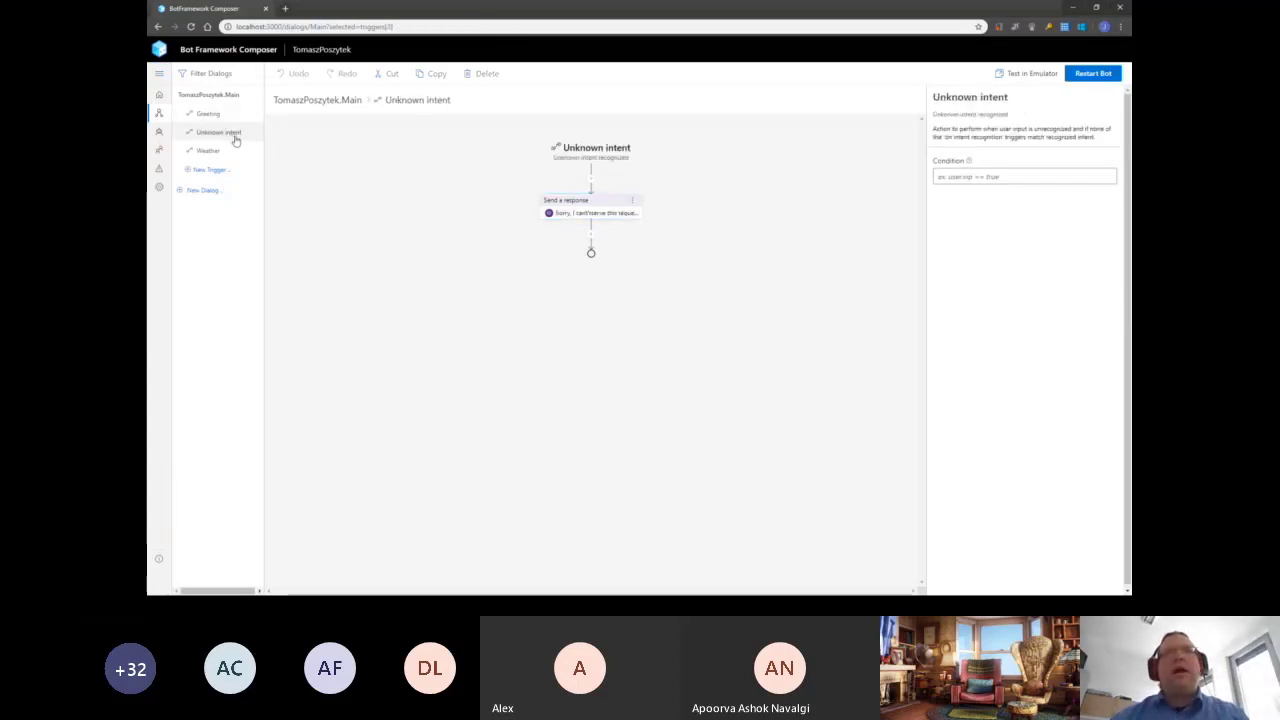
pyautogui.click(573, 214)
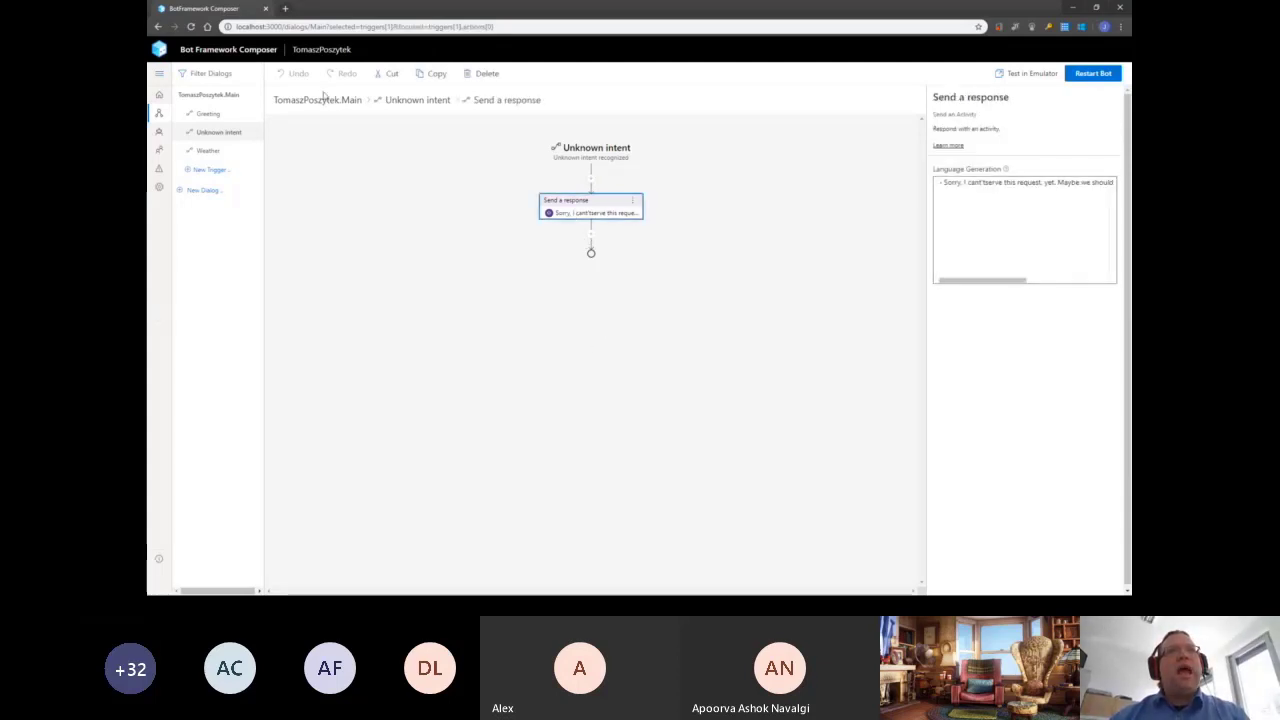
pyautogui.click(210, 153)
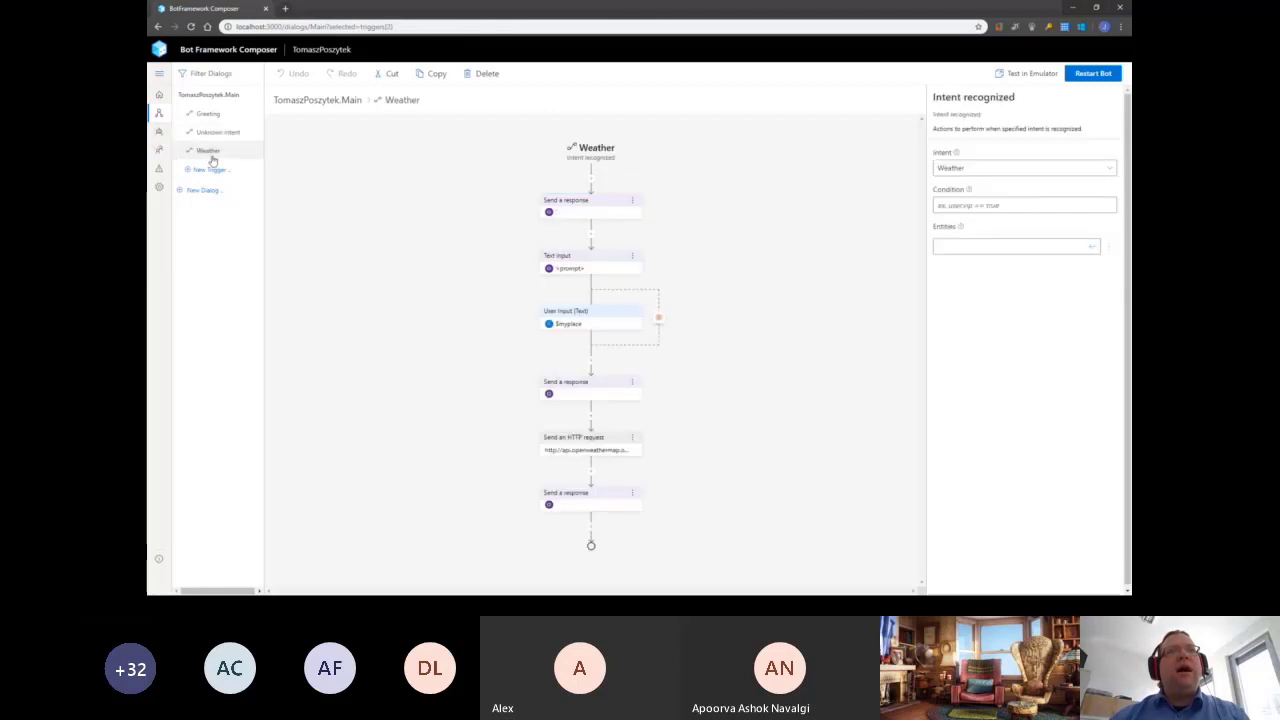
pyautogui.click(208, 114)
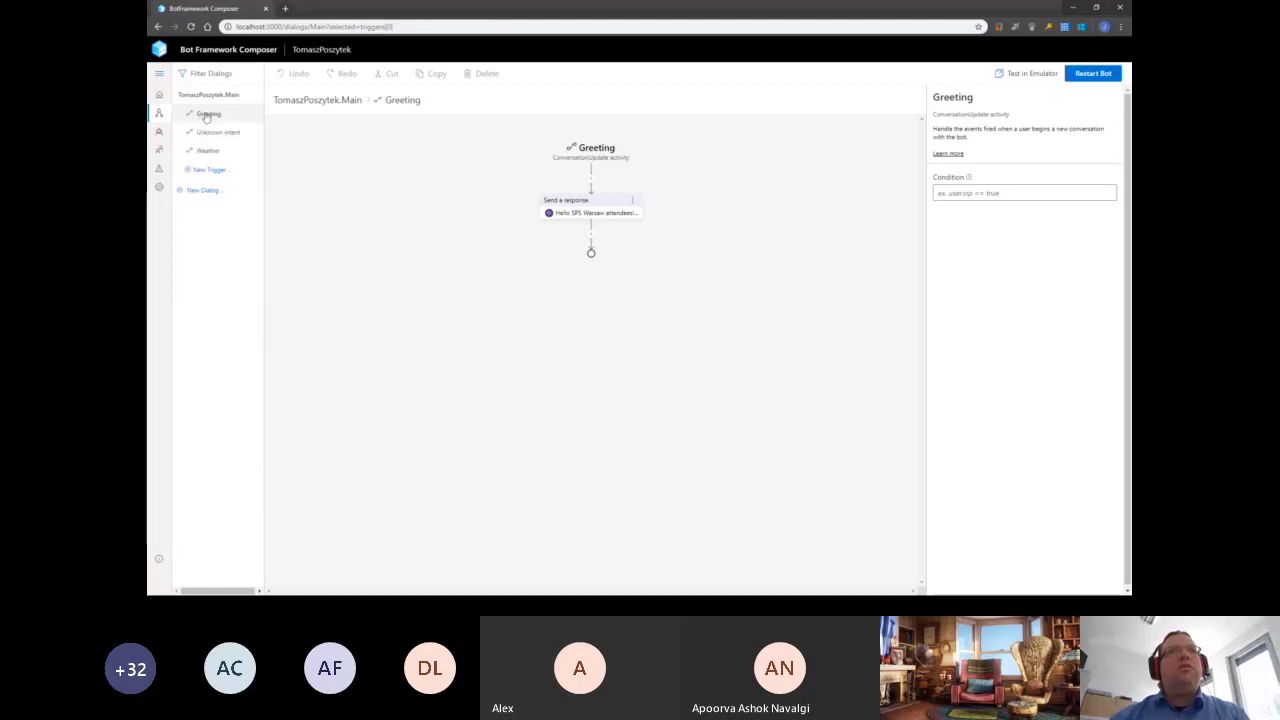
# Step: Select Regular Expression as the recognizer type for the bot's main dialog
pyautogui.click(210, 97)
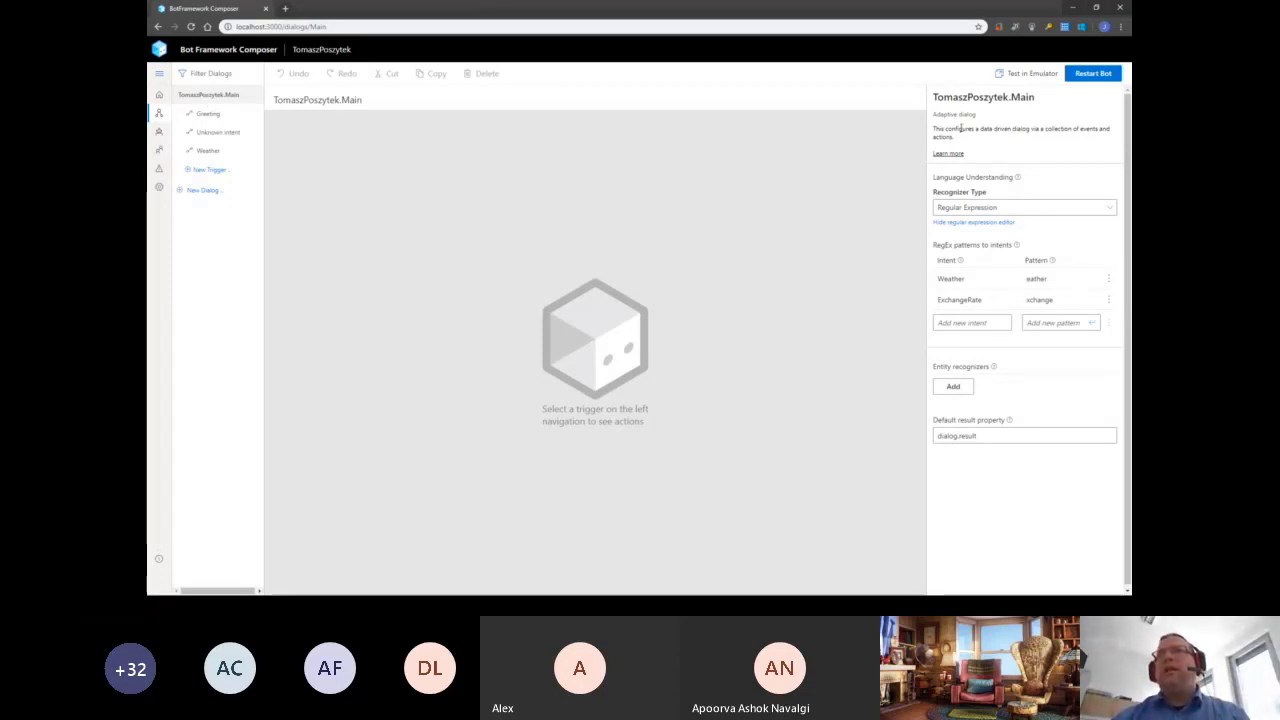
pyautogui.click(982, 208)
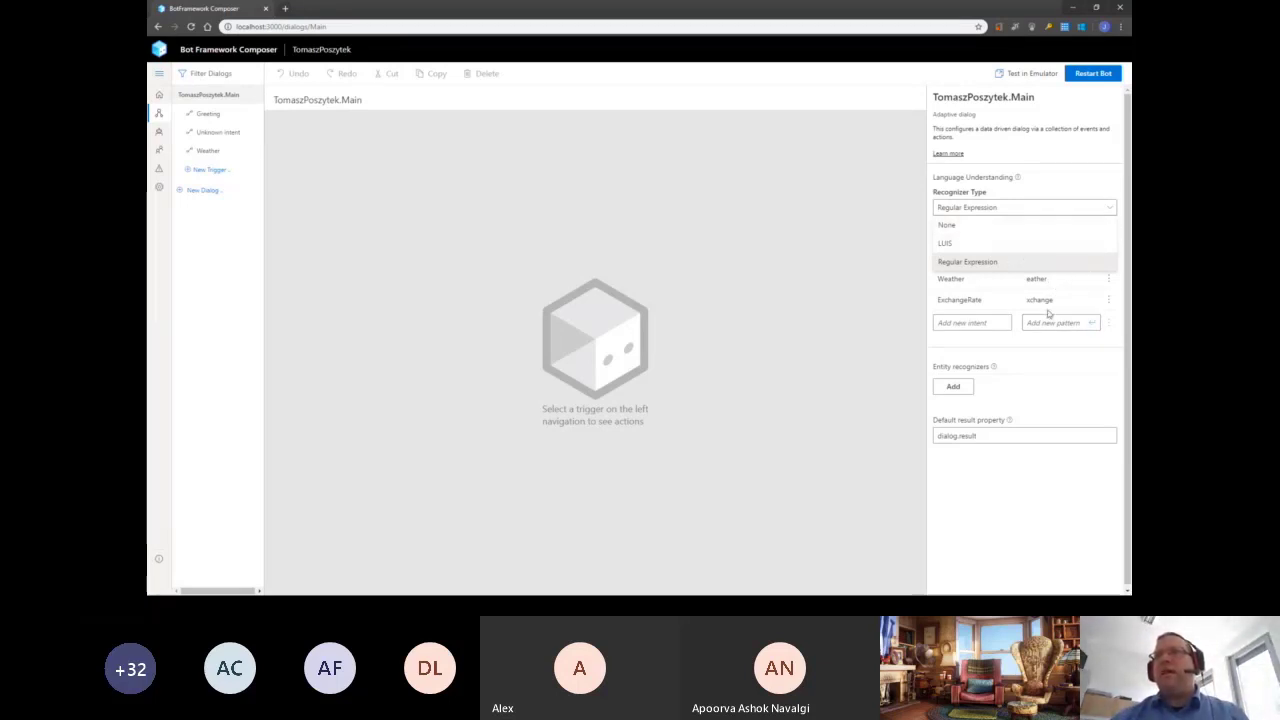
pyautogui.click(997, 264)
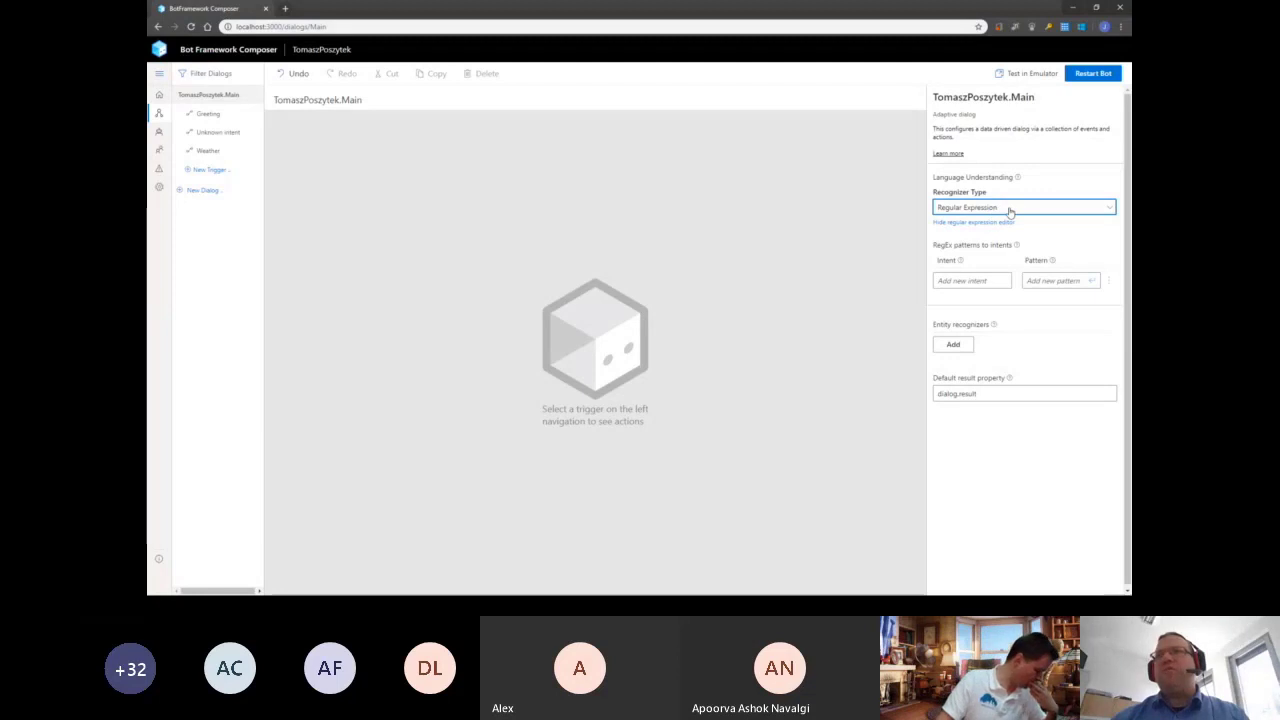
pyautogui.click(1010, 212)
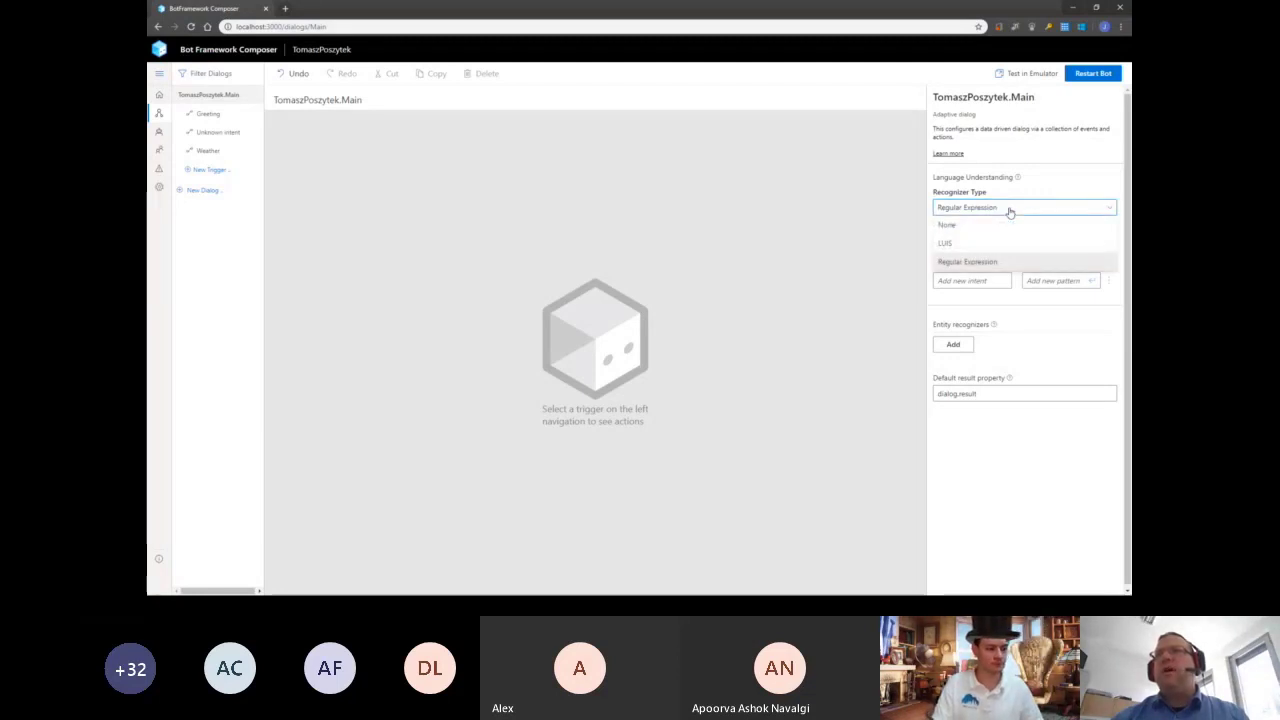
pyautogui.click(1003, 304)
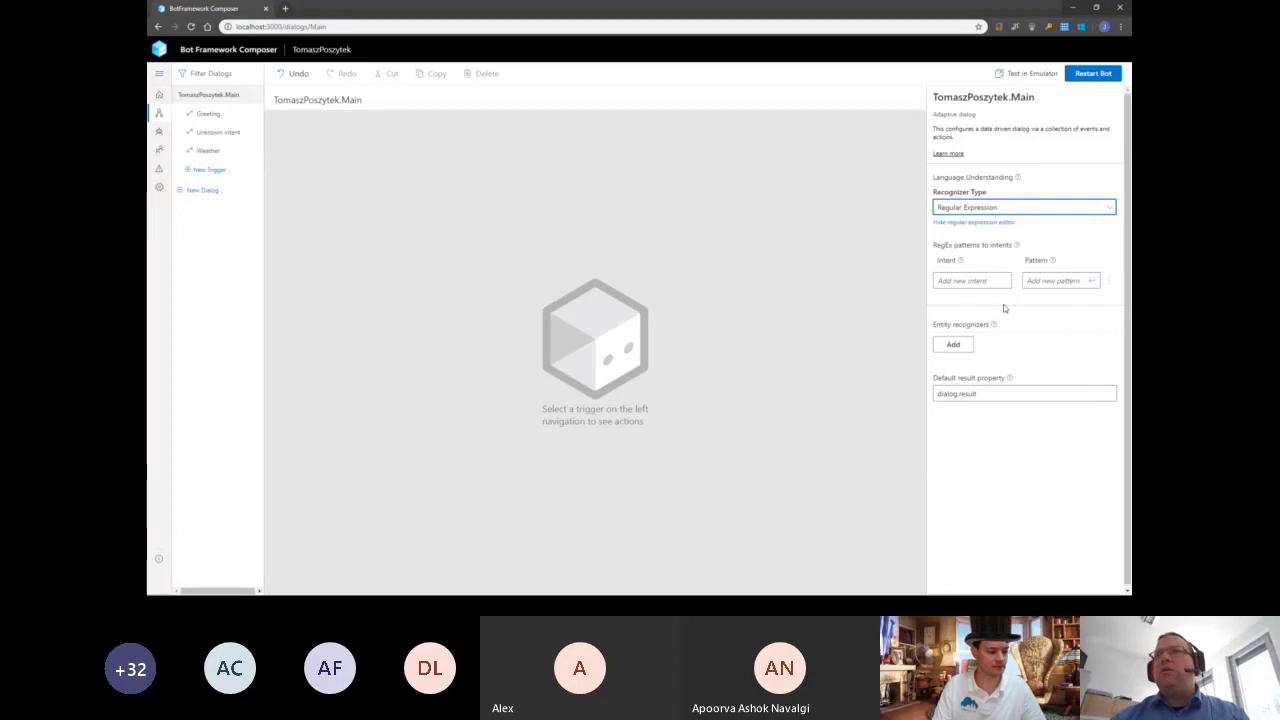
# Step: Enter "Weather" as the name of a new intent in the main dialog's RegEx patterns
pyautogui.click(957, 282)
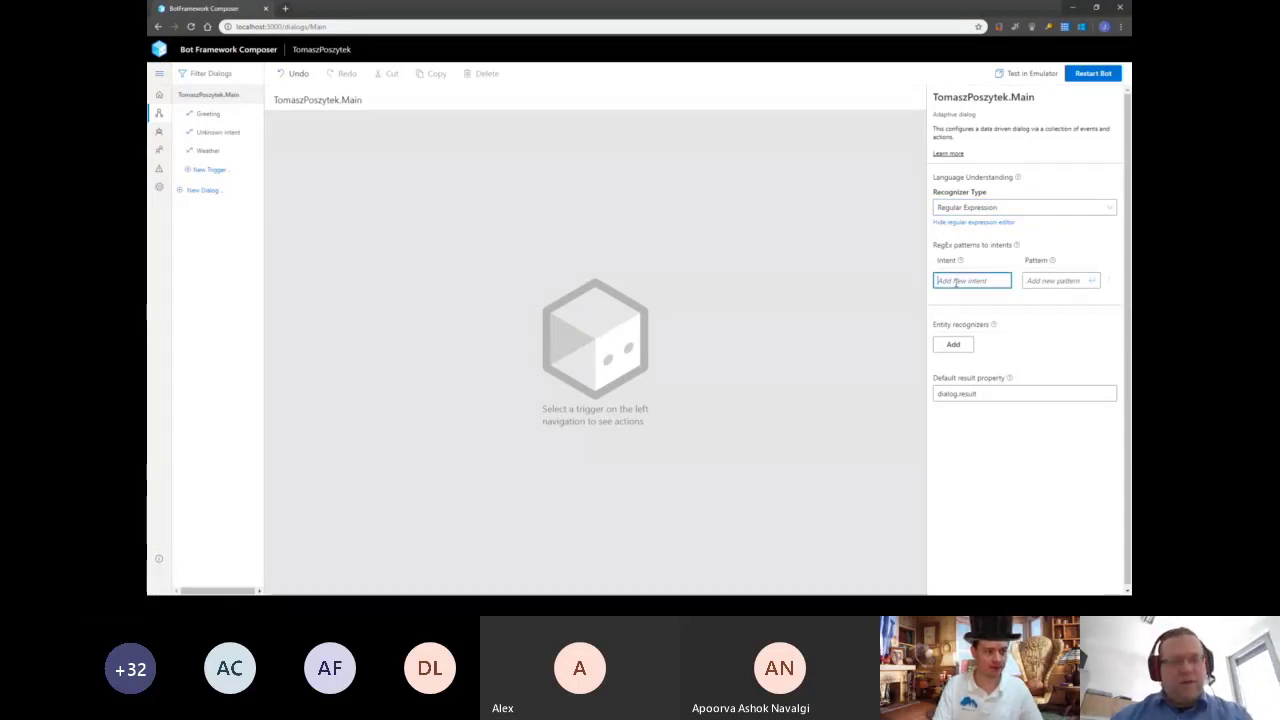
pyautogui.write('Weather')
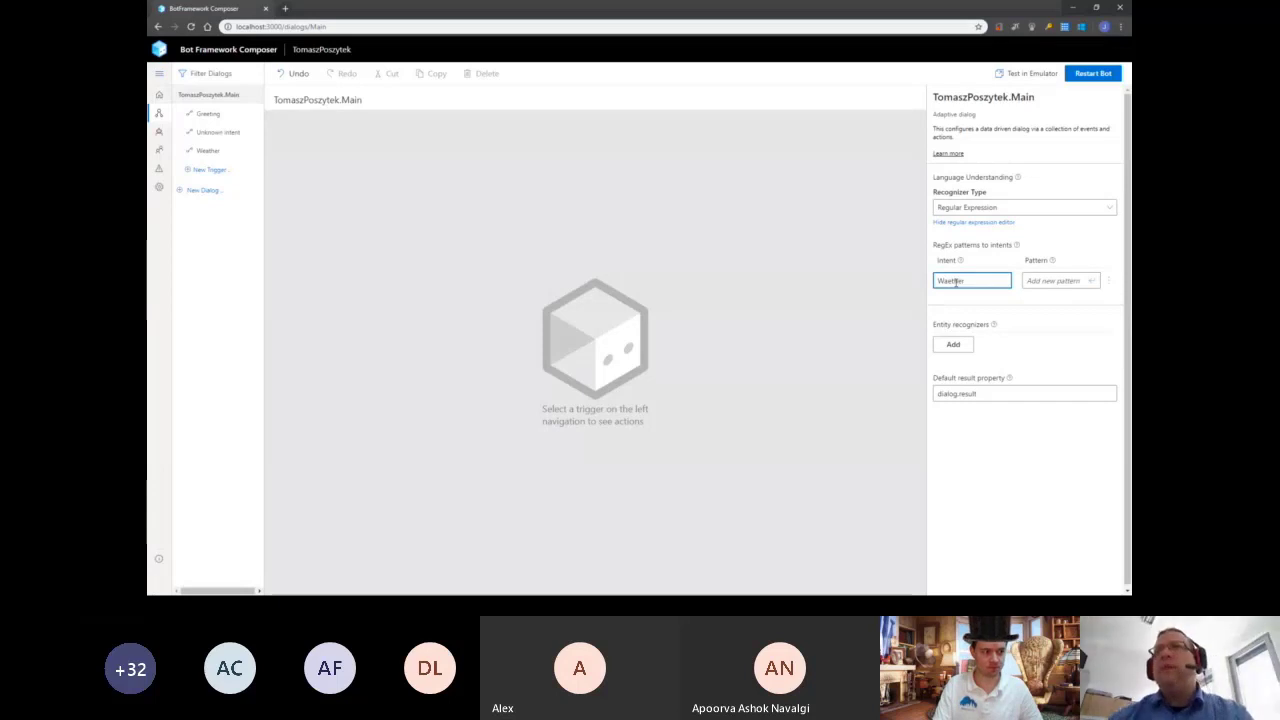
pyautogui.press('Left')
pyautogui.press('Left')
pyautogui.press('Left')
pyautogui.press('Left')
pyautogui.press('Left')
pyautogui.press('BackSpace')
pyautogui.write('e')
pyautogui.press('BackSpace')
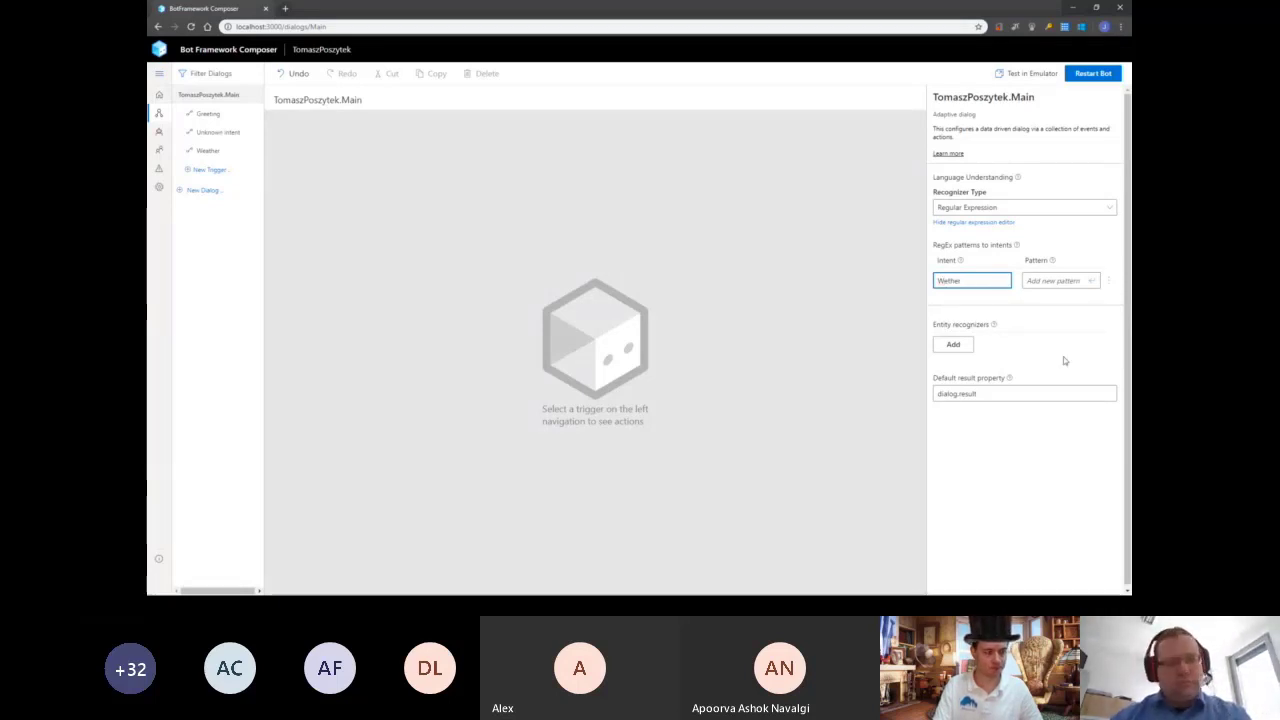
pyautogui.write('a')
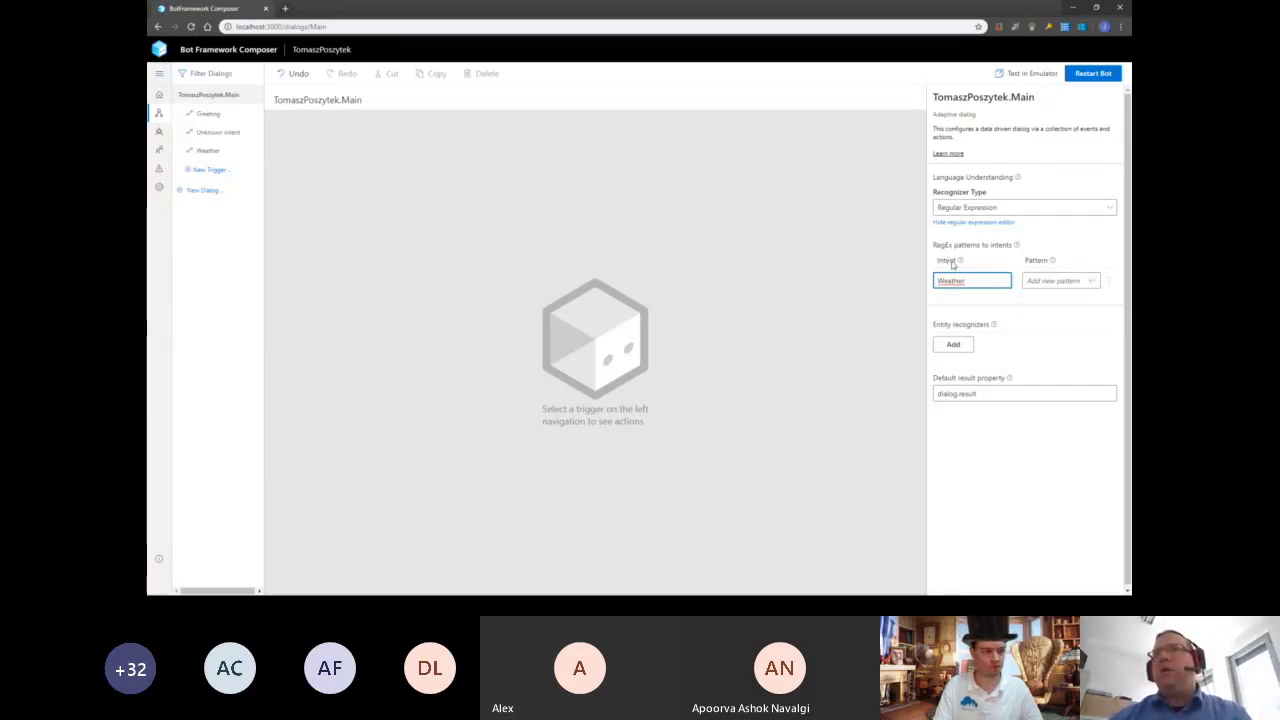
# Step: Enter "eather" as the RegEx pattern for the Weather intent
pyautogui.click(1046, 286)
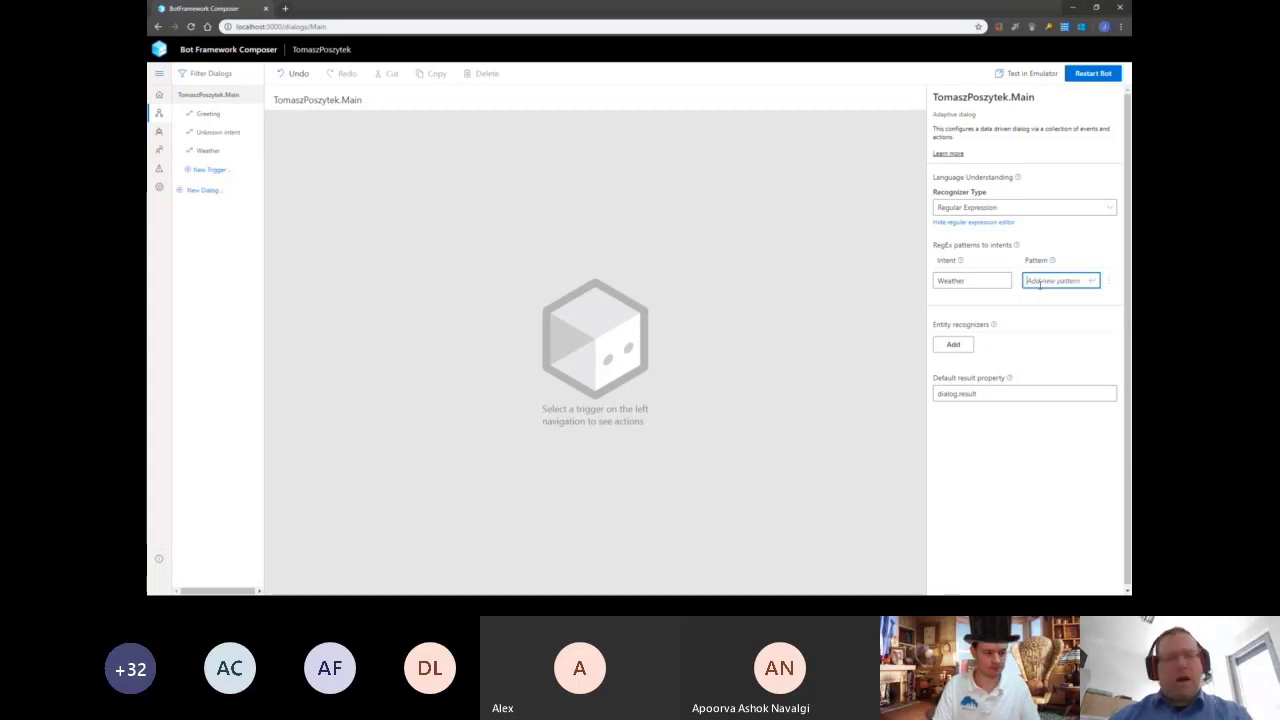
pyautogui.write('weather')
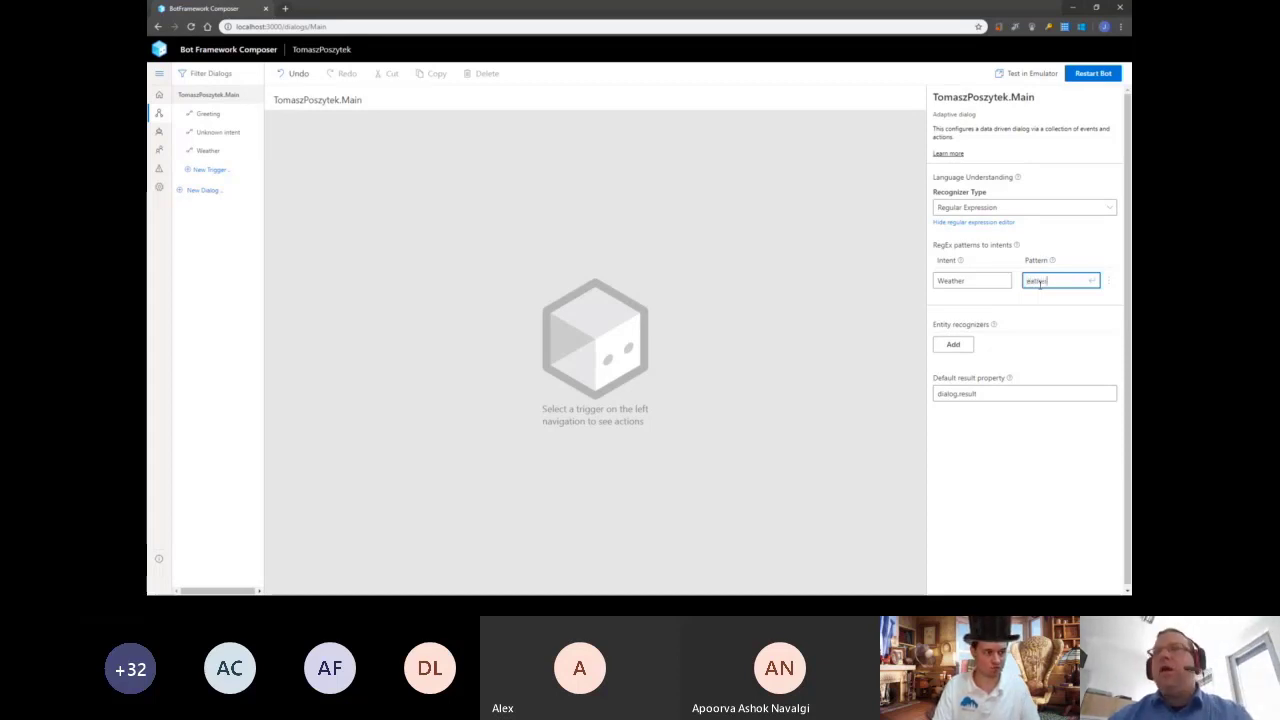
pyautogui.doubleClick(1040, 283)
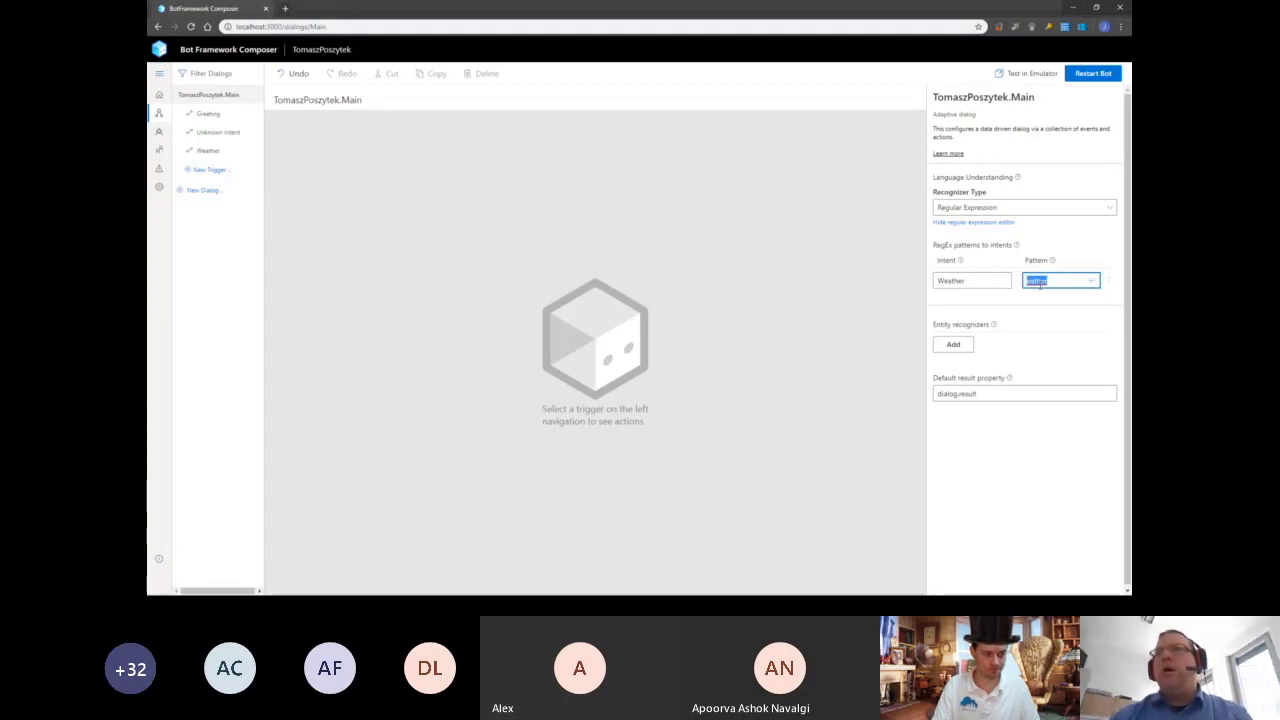
pyautogui.click(1040, 283)
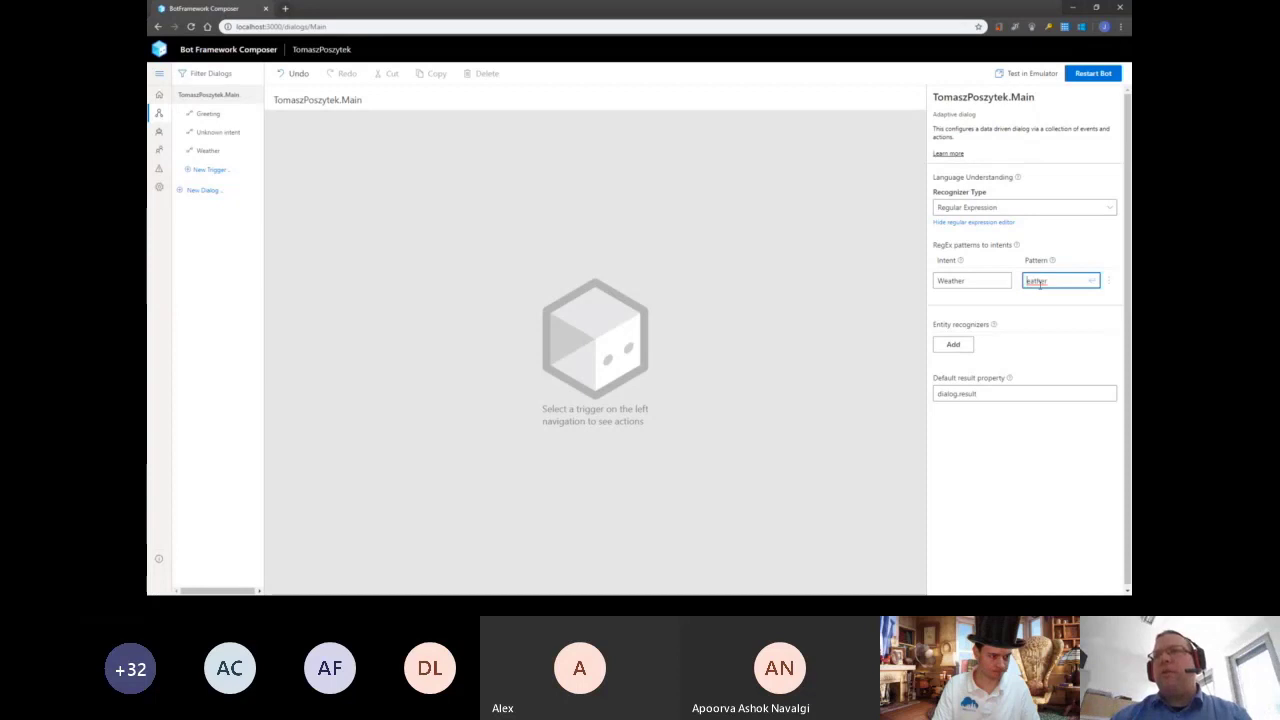
pyautogui.hotkey('shift', 'Right')
pyautogui.hotkey('shift', 'Right')
pyautogui.hotkey('shift', 'Right')
pyautogui.hotkey('shift', 'Right')
pyautogui.hotkey('shift', 'Right')
pyautogui.hotkey('shift', 'Right')
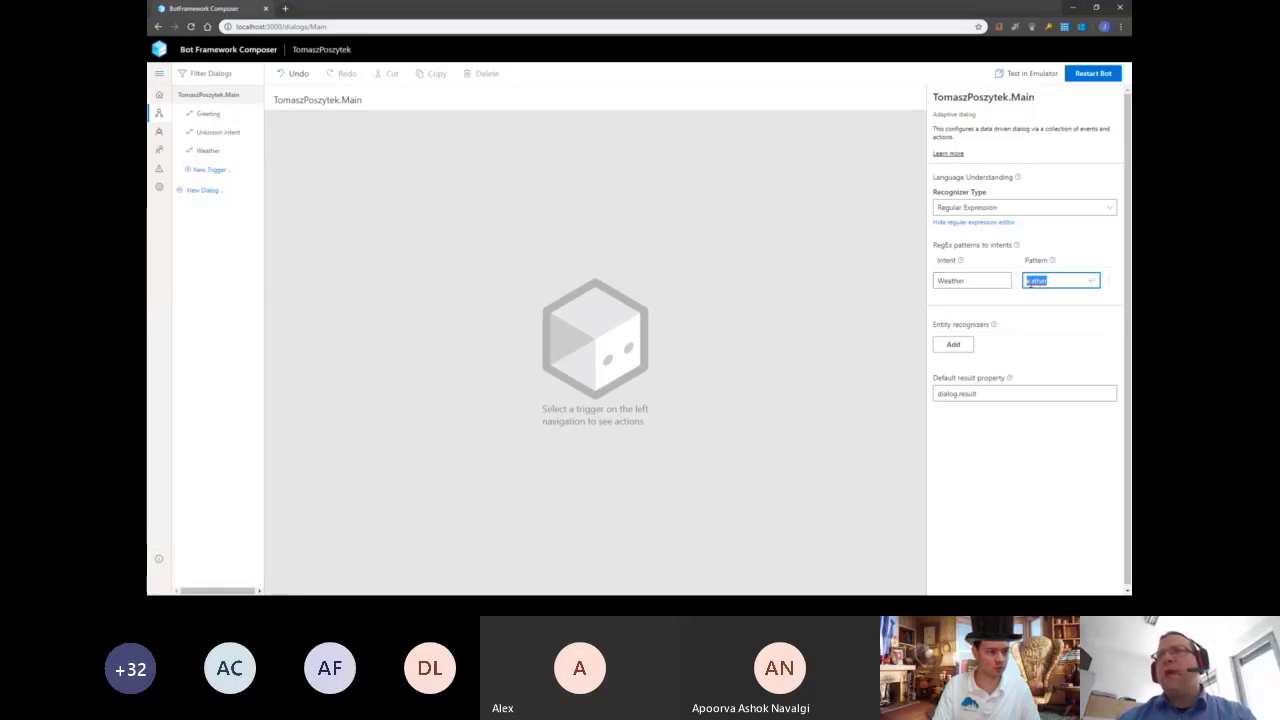
pyautogui.click(1068, 281)
pyautogui.moveTo(1068, 281); pyautogui.dragTo(1042, 283)
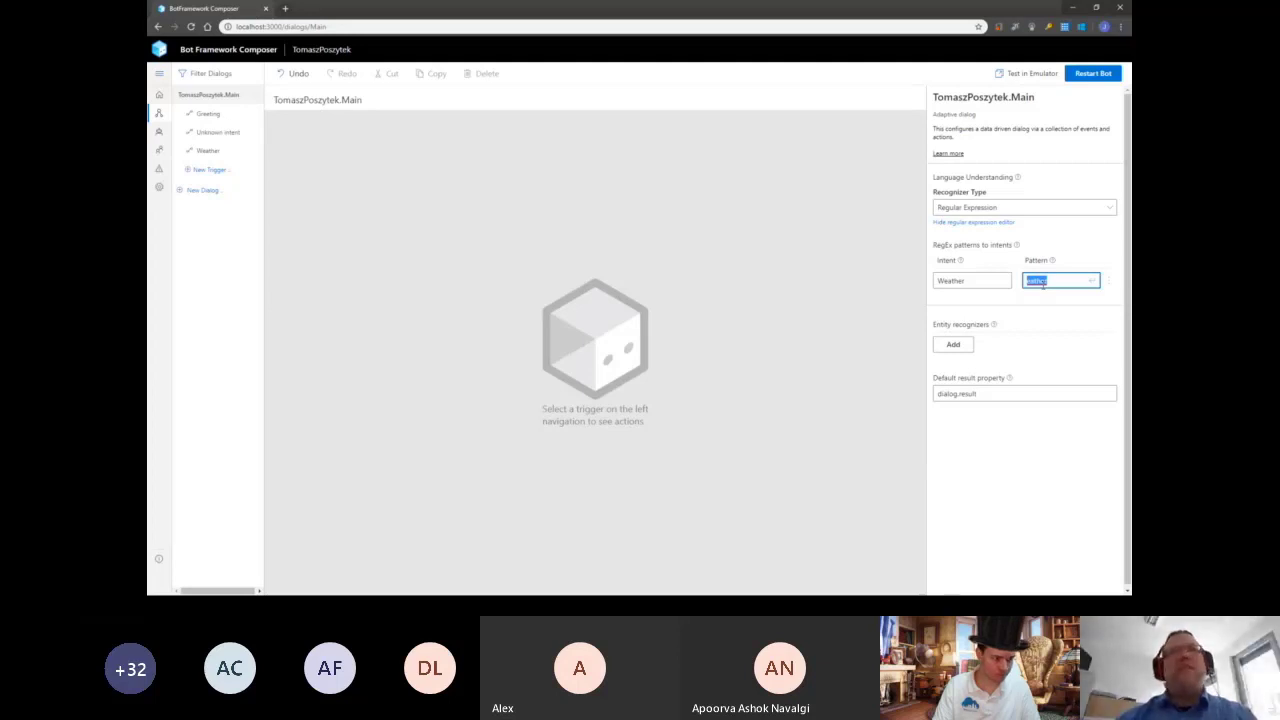
pyautogui.doubleClick(971, 281)
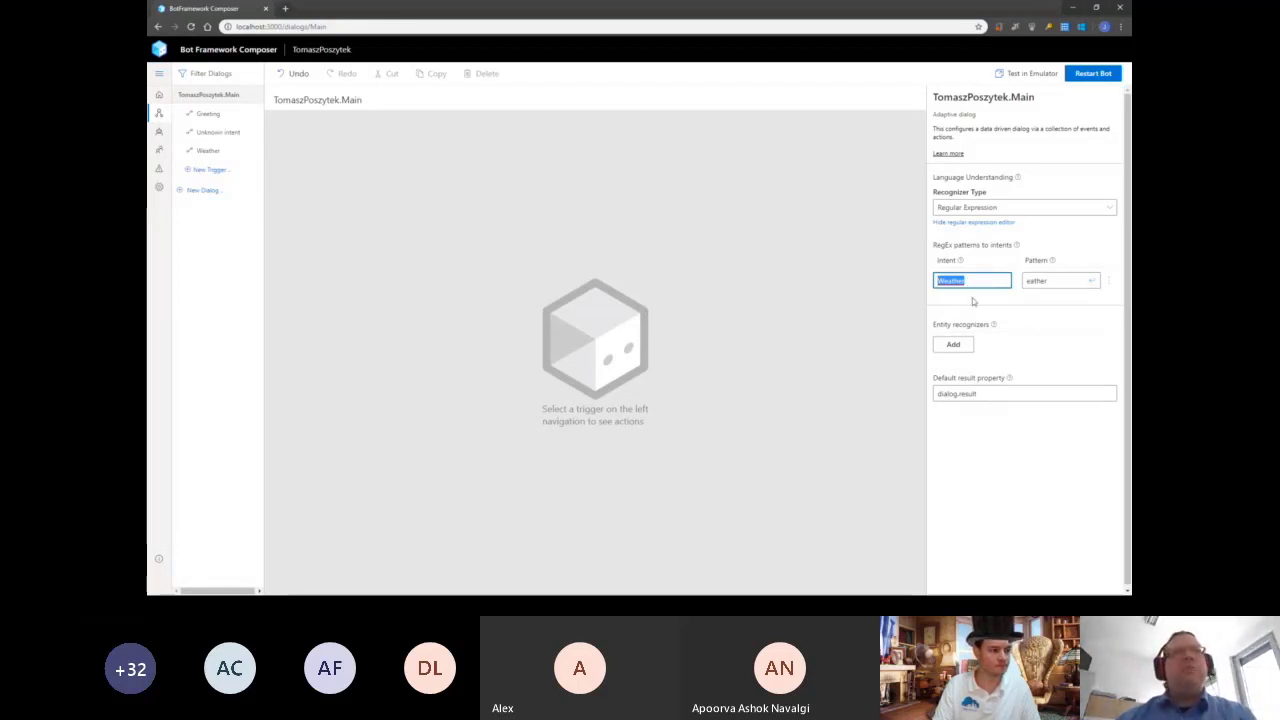
pyautogui.click(213, 171)
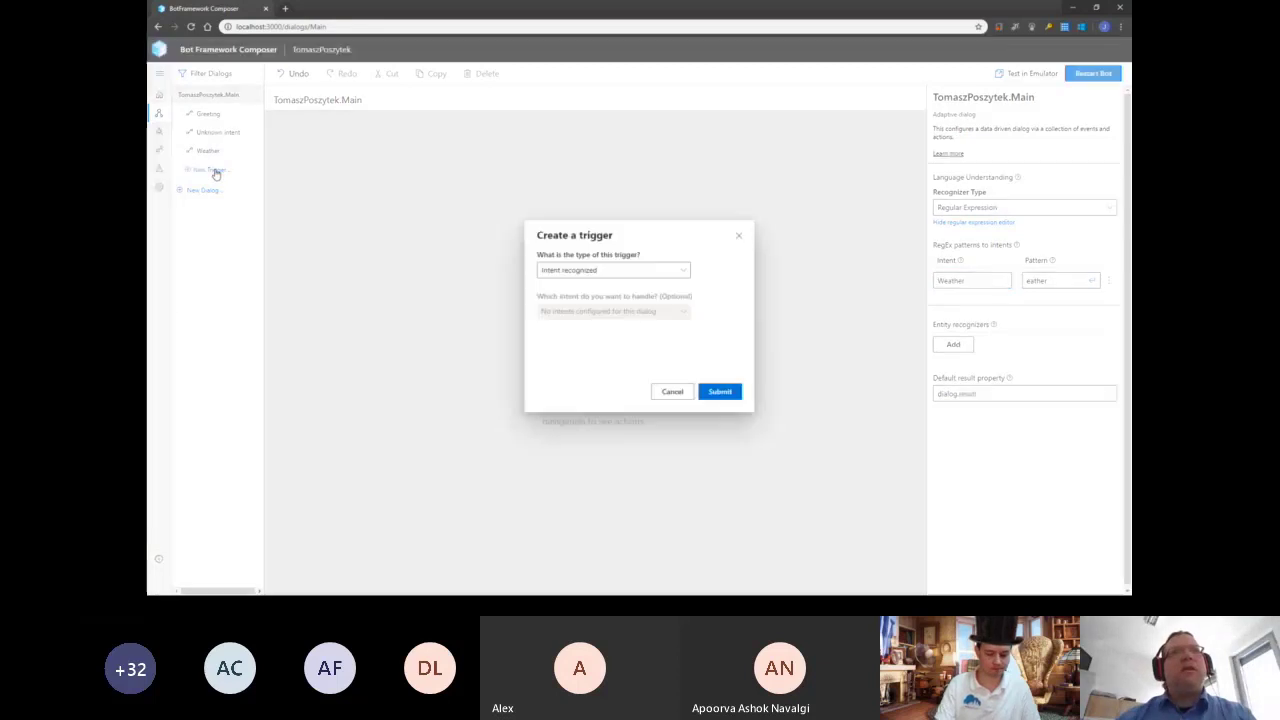
pyautogui.click(572, 272)
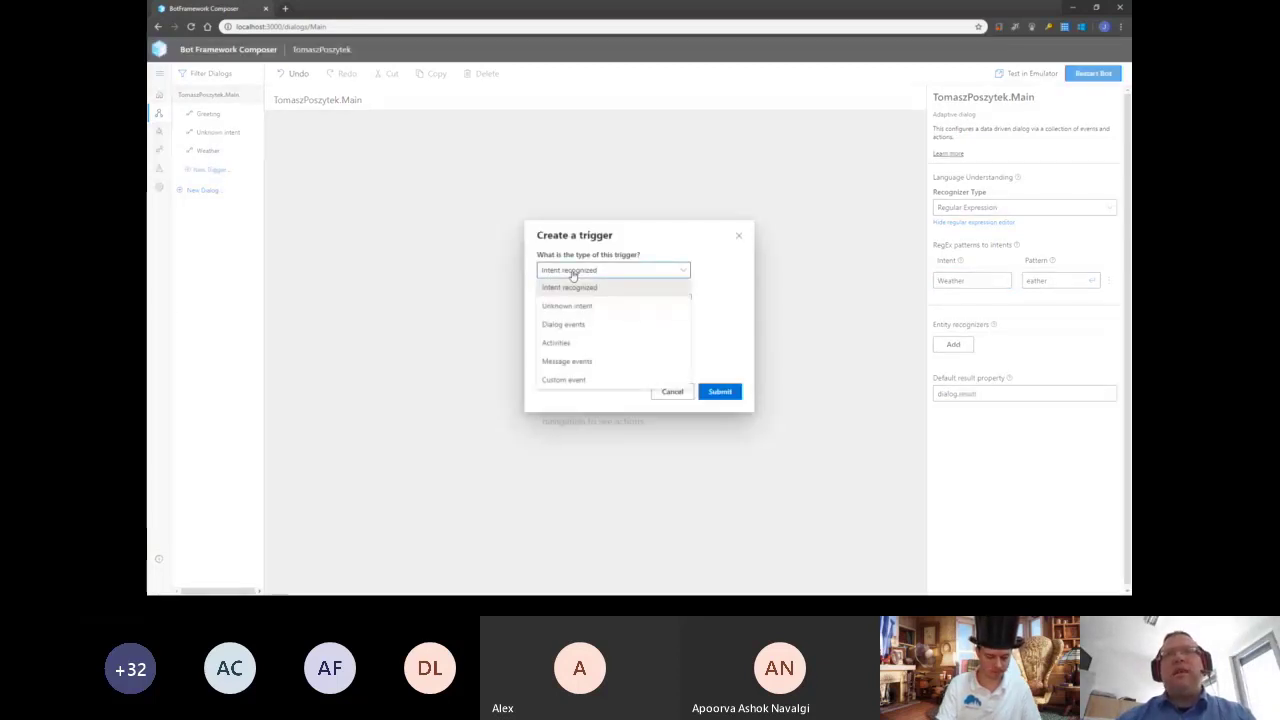
pyautogui.click(571, 287)
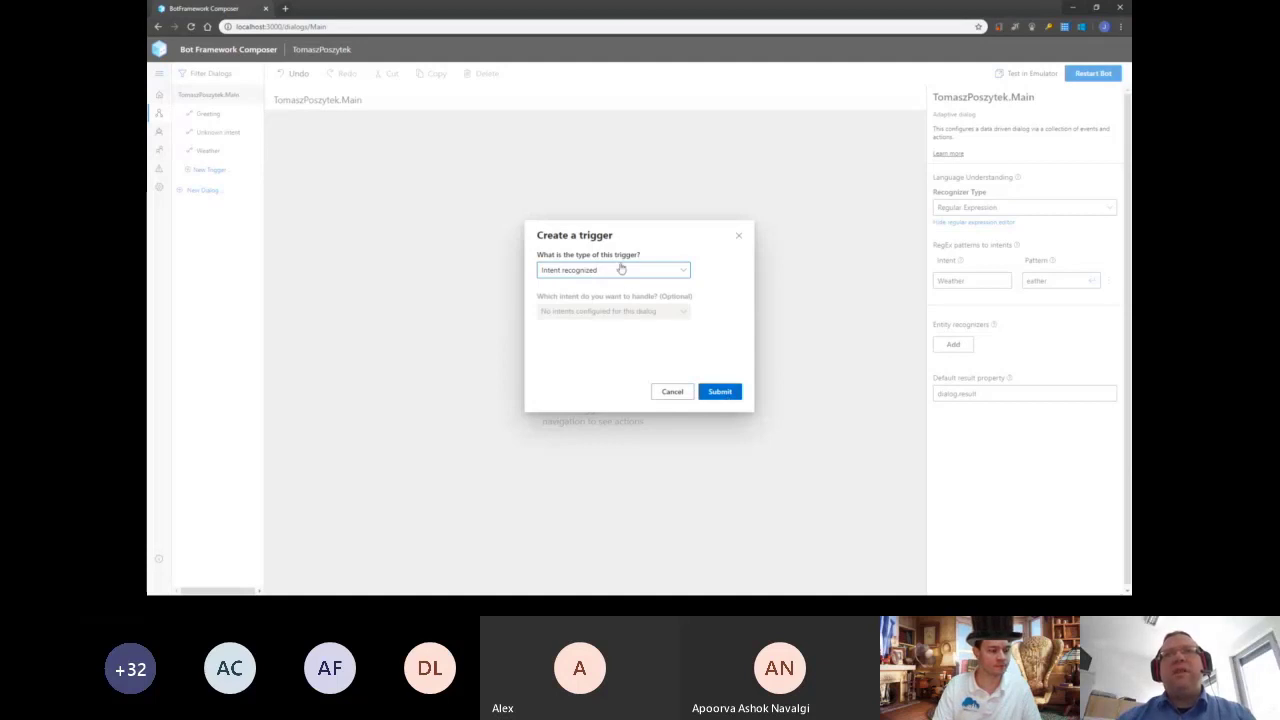
pyautogui.click(673, 394)
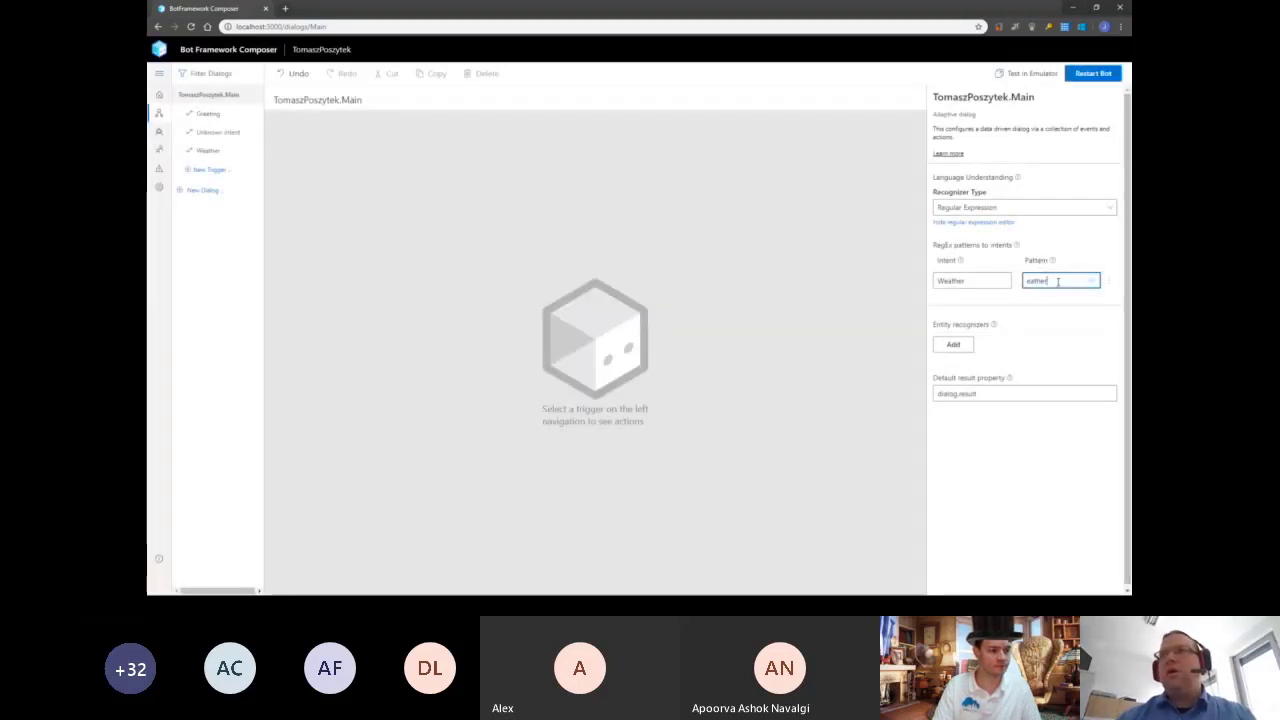
# Step: Commit the Weather intent with the pattern "eather" to the main dialog's RegEx patterns
pyautogui.press('Return')
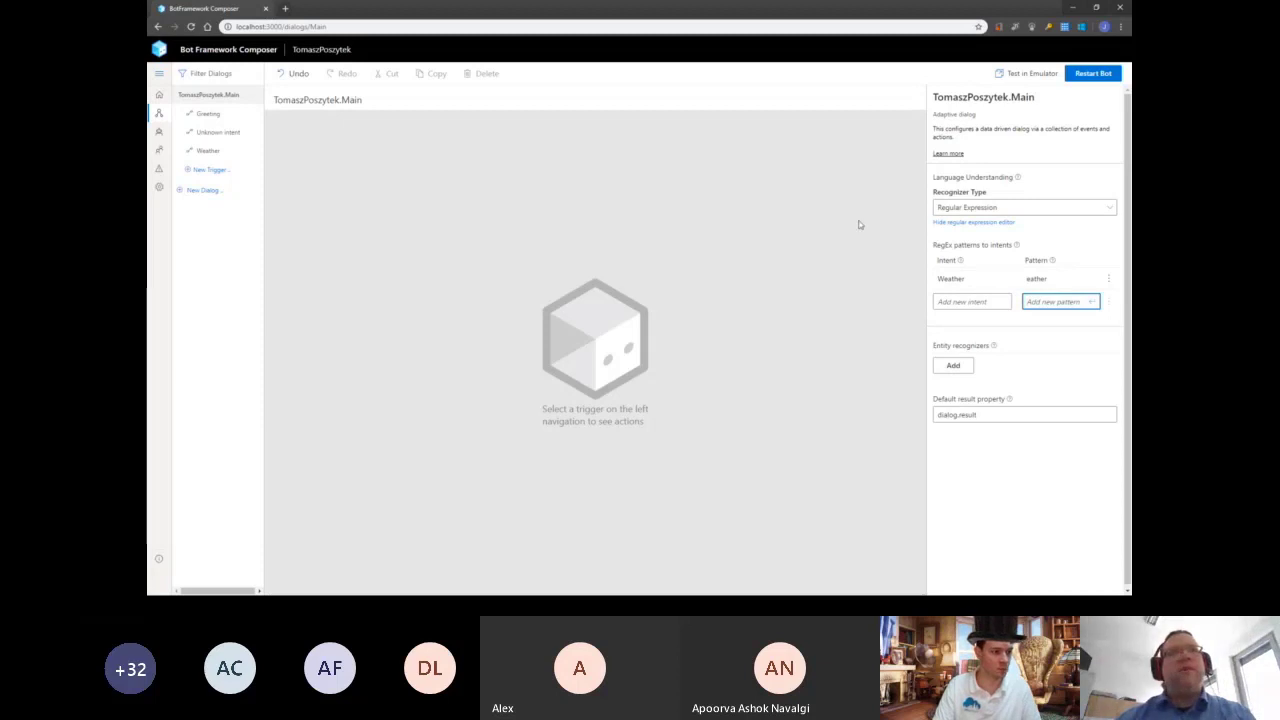
pyautogui.click(203, 169)
pyautogui.click(604, 271)
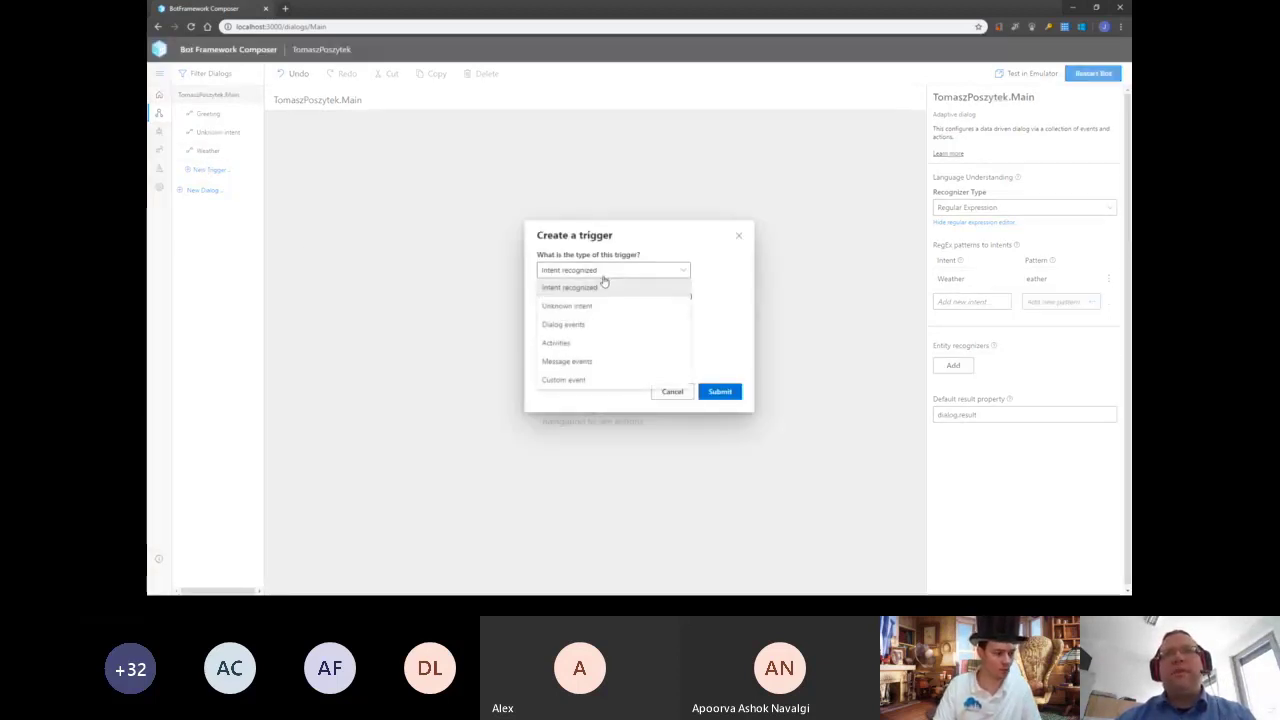
pyautogui.click(576, 290)
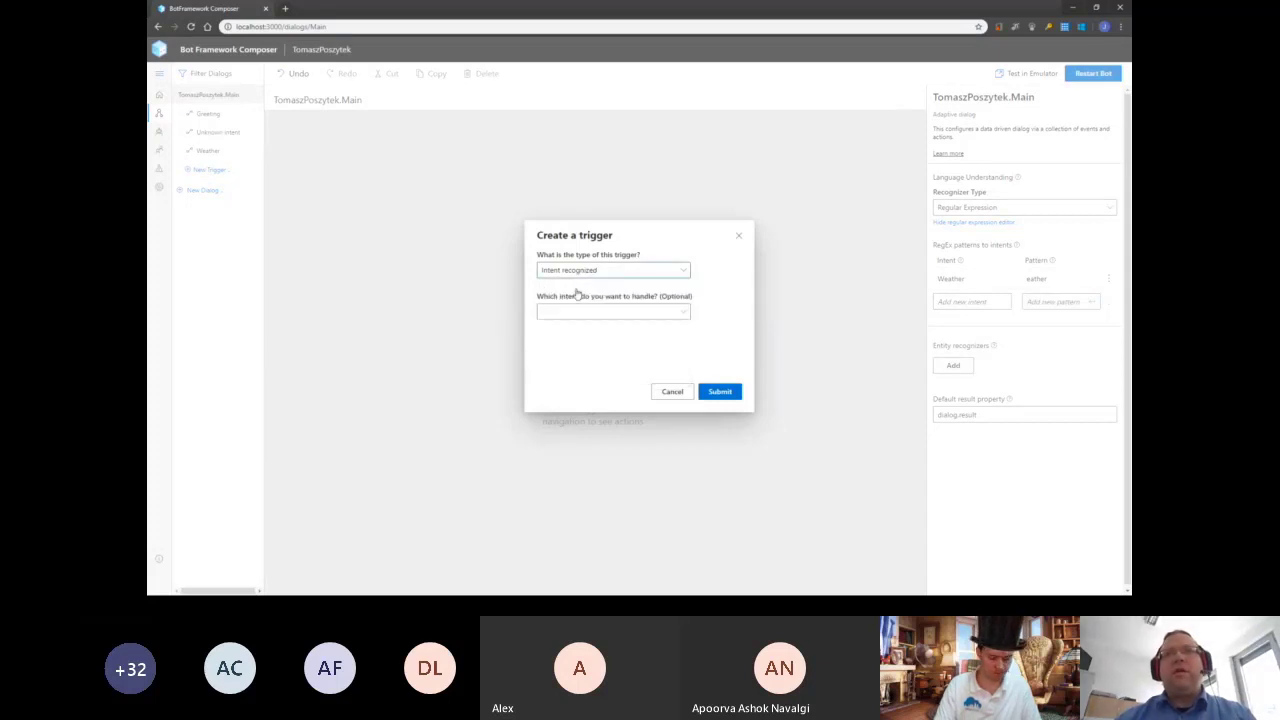
pyautogui.click(686, 311)
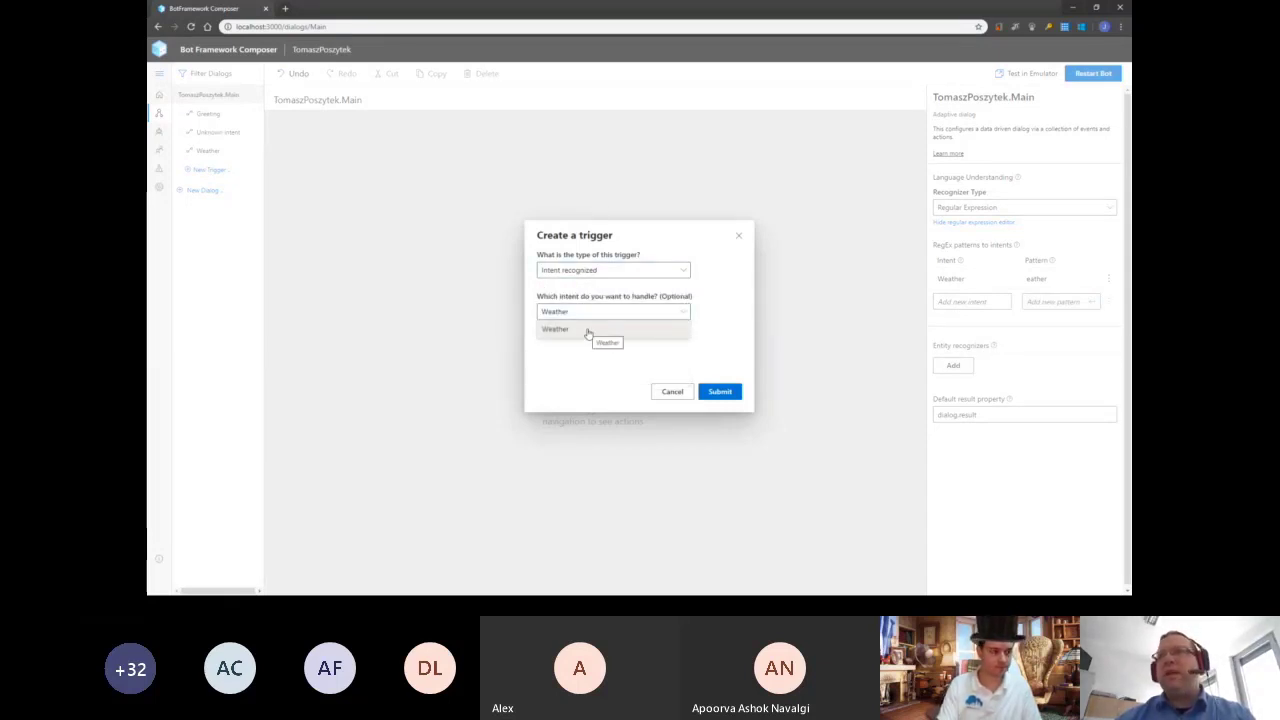
pyautogui.click(588, 330)
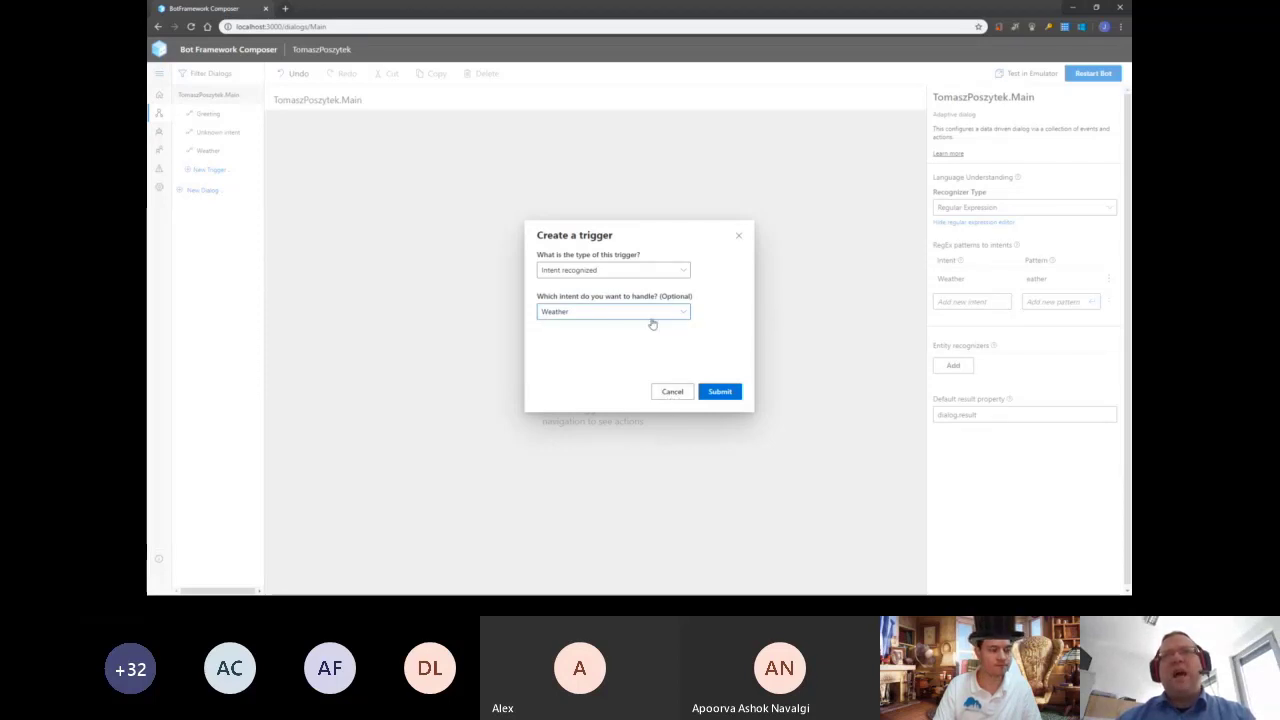
pyautogui.click(672, 392)
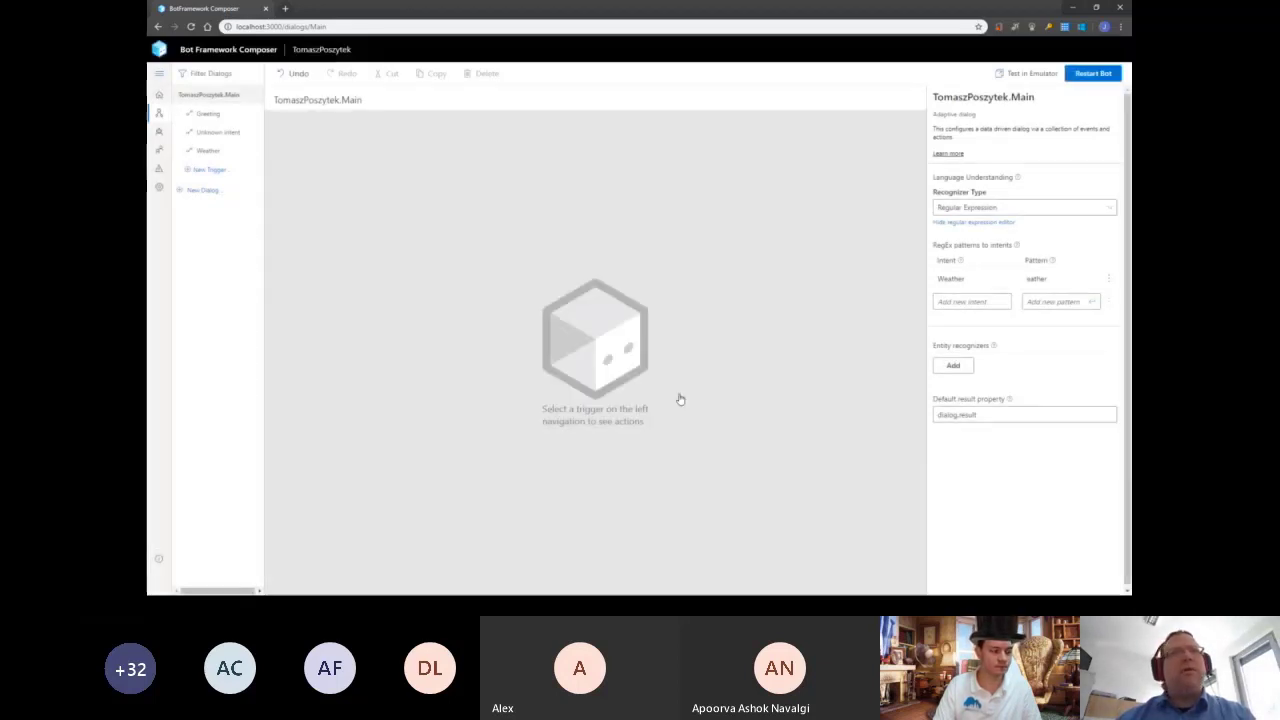
# Step: Open the Weather trigger and examine the language generation text of its first response
pyautogui.click(207, 152)
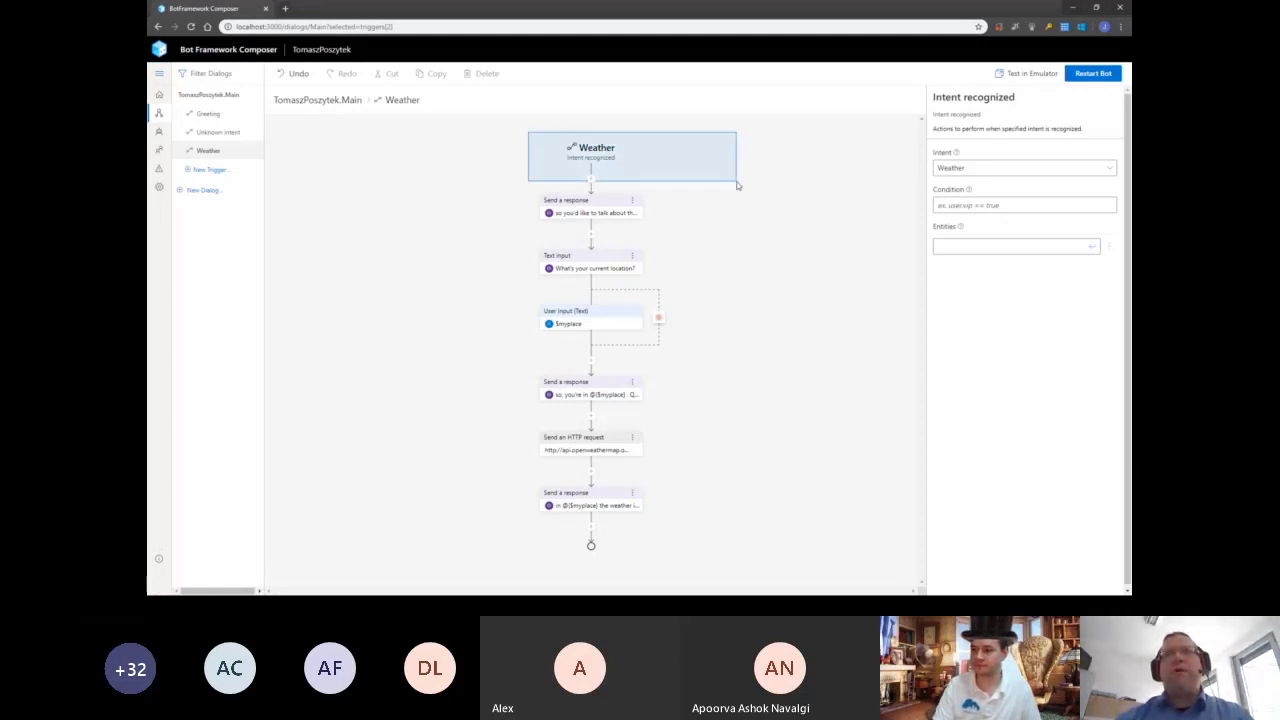
pyautogui.click(591, 204)
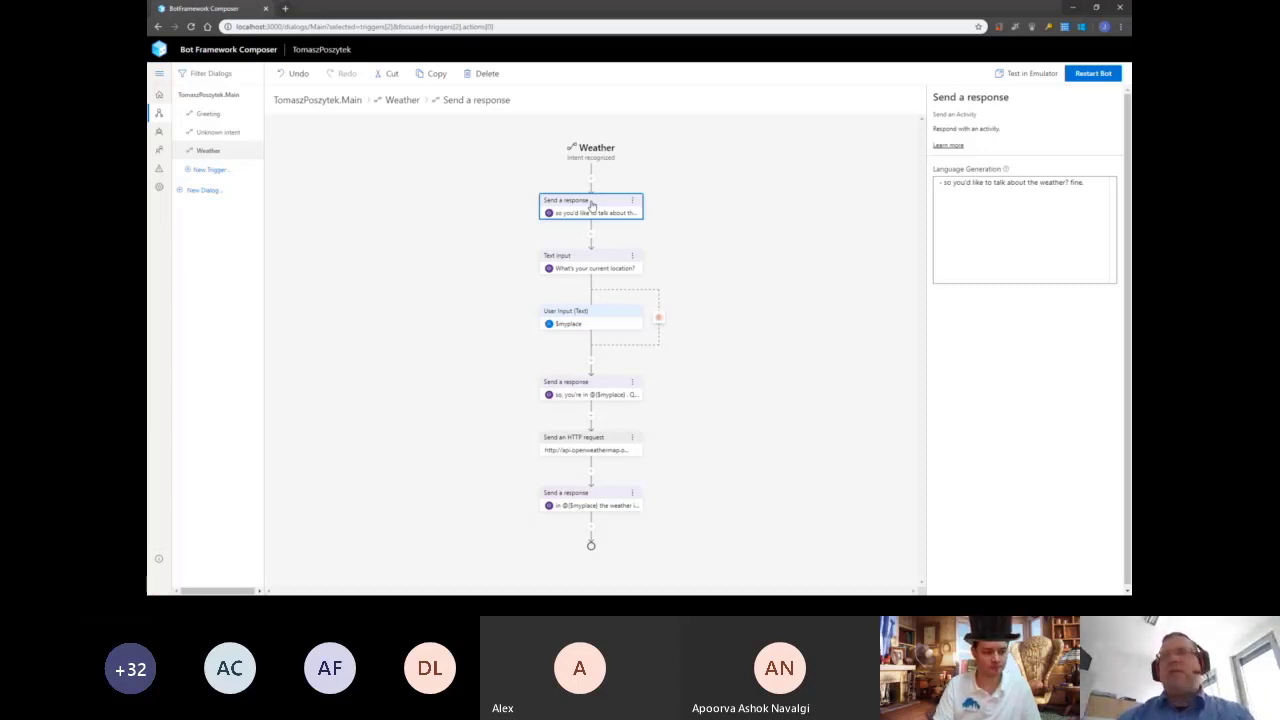
pyautogui.moveTo(1095, 180); pyautogui.dragTo(889, 173)
pyautogui.click(1078, 210)
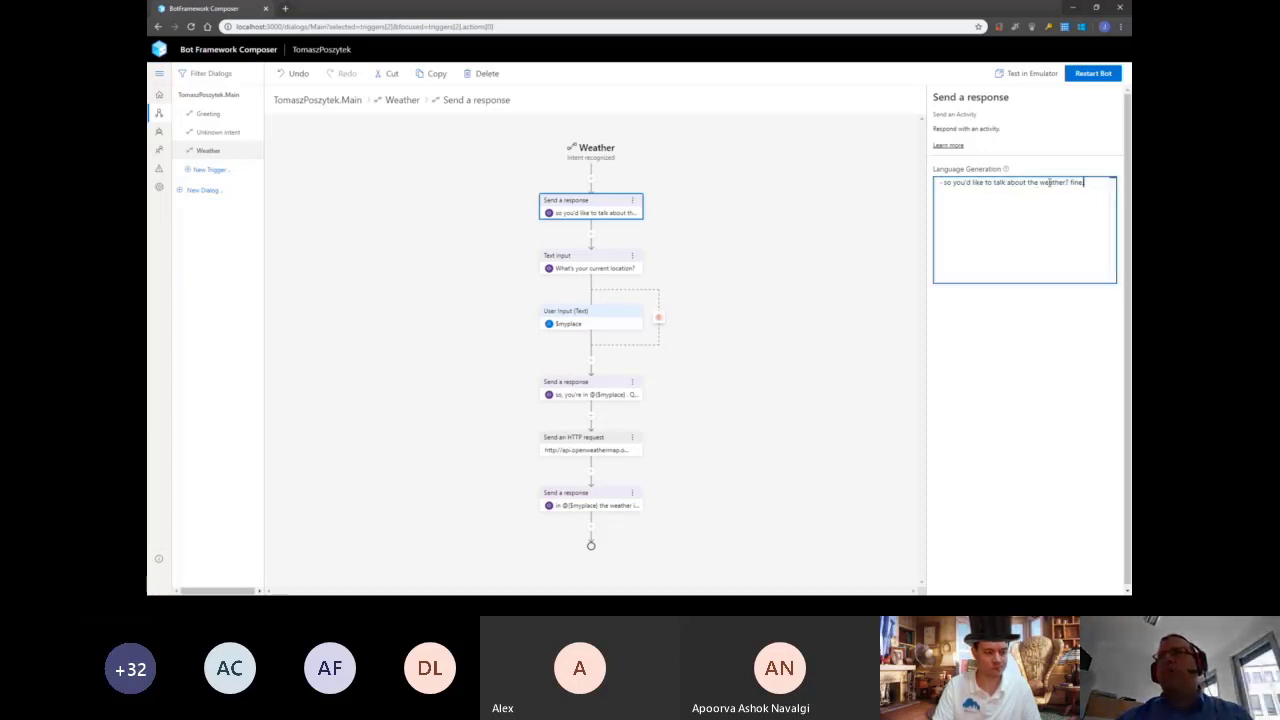
pyautogui.doubleClick(1049, 182)
pyautogui.click(1049, 182)
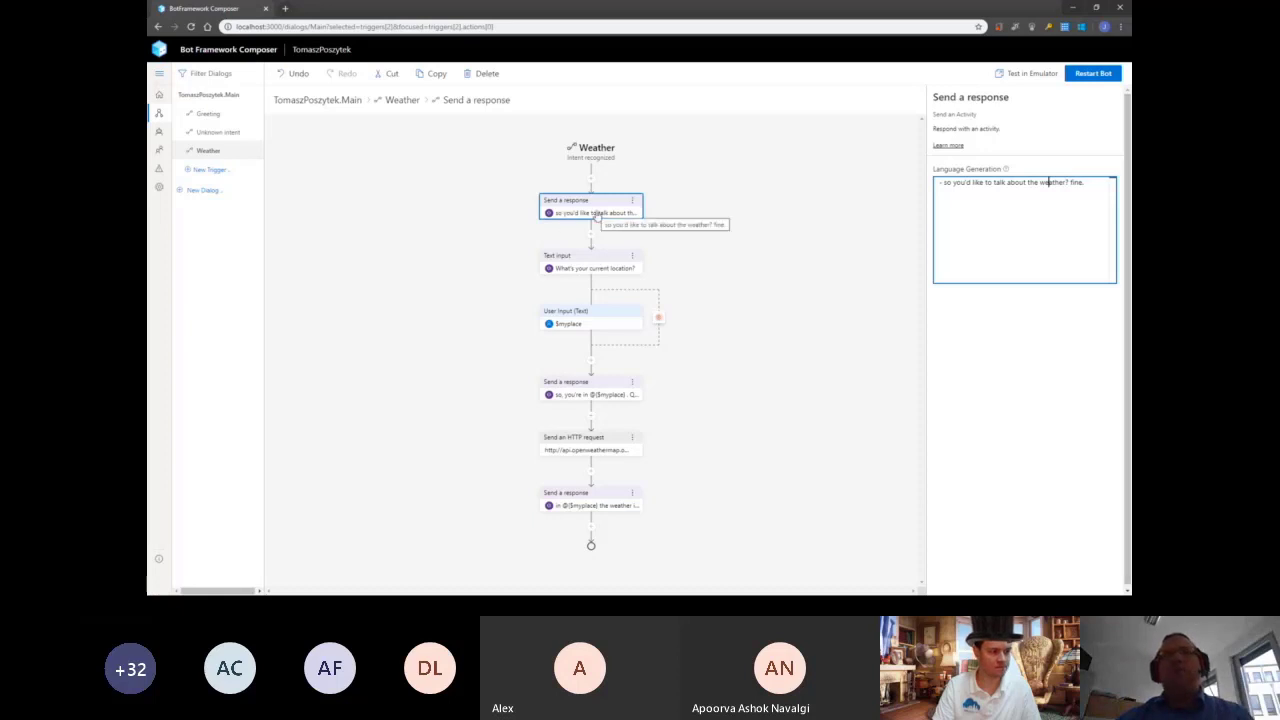
pyautogui.click(597, 215)
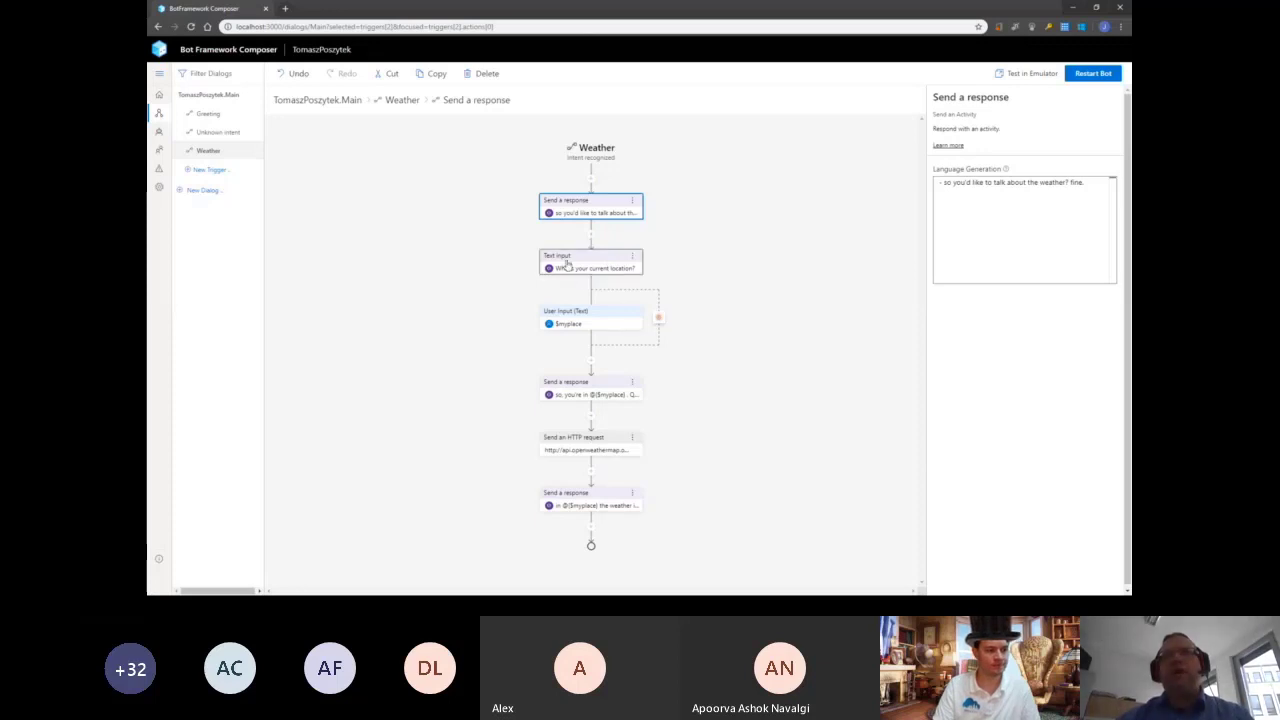
# Step: Look over the question types that can be inserted after the Weather trigger's first response
pyautogui.click(593, 239)
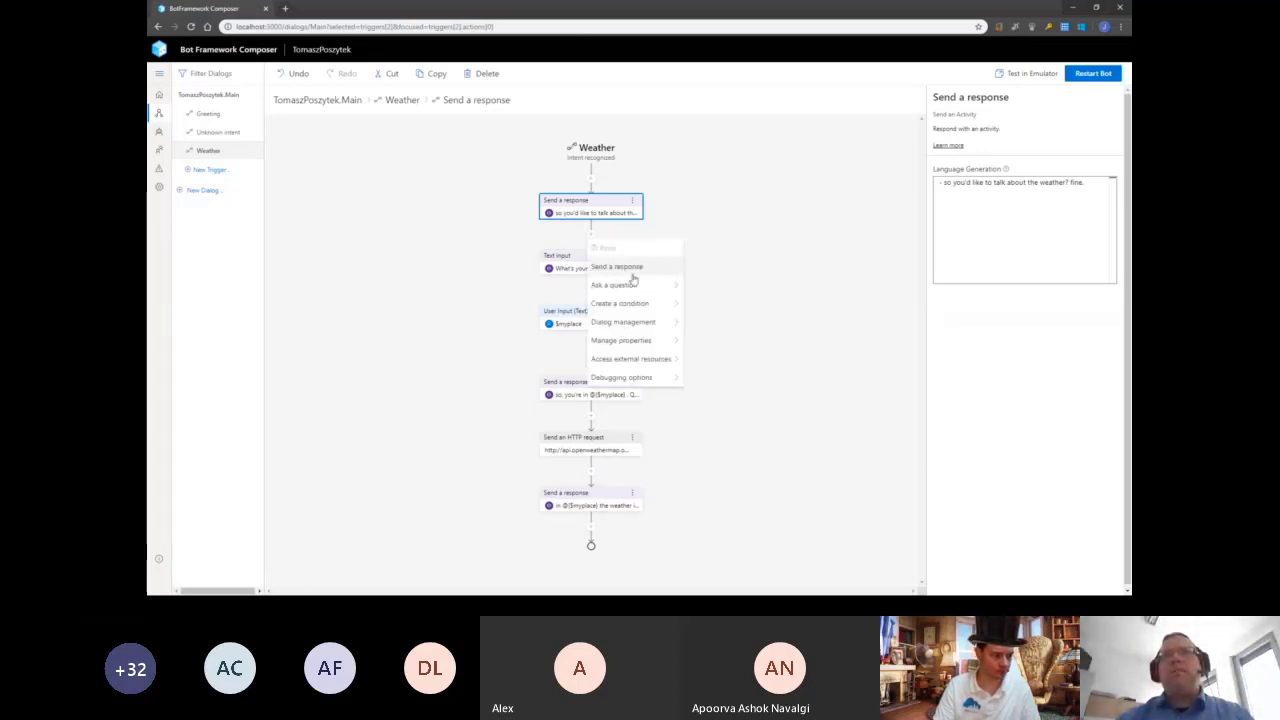
pyautogui.moveTo(620, 285)
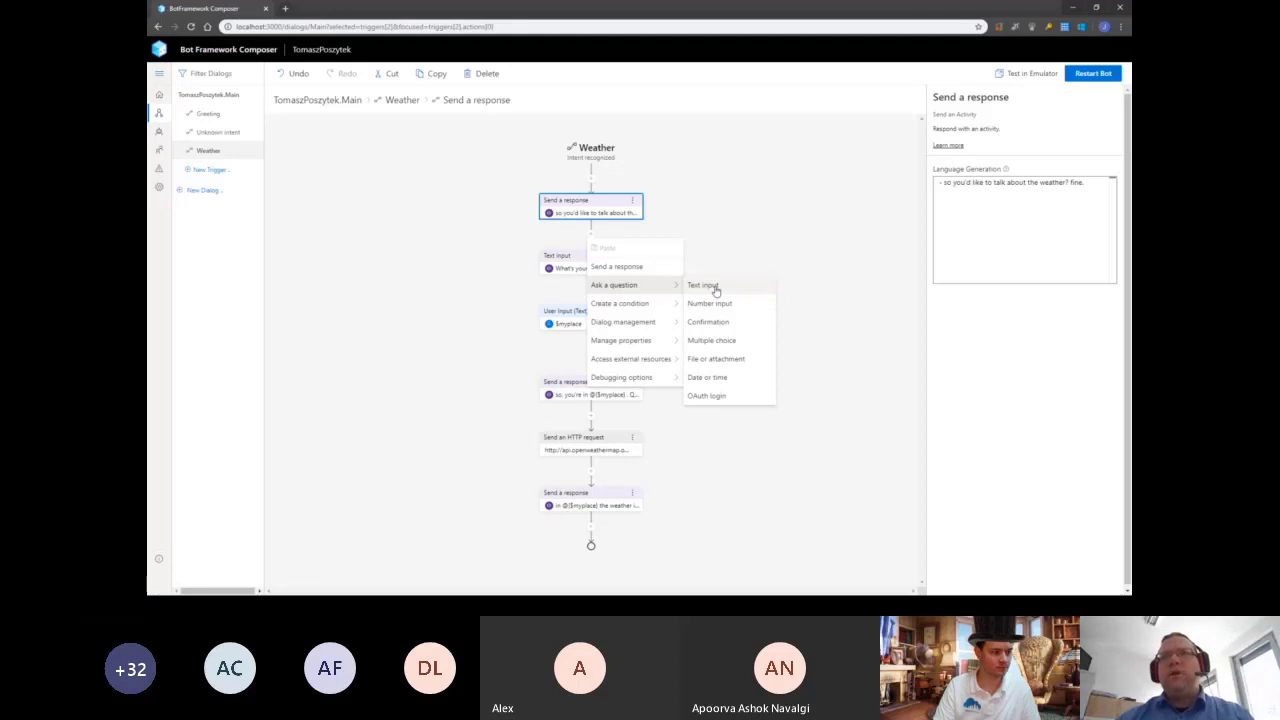
pyautogui.click(822, 291)
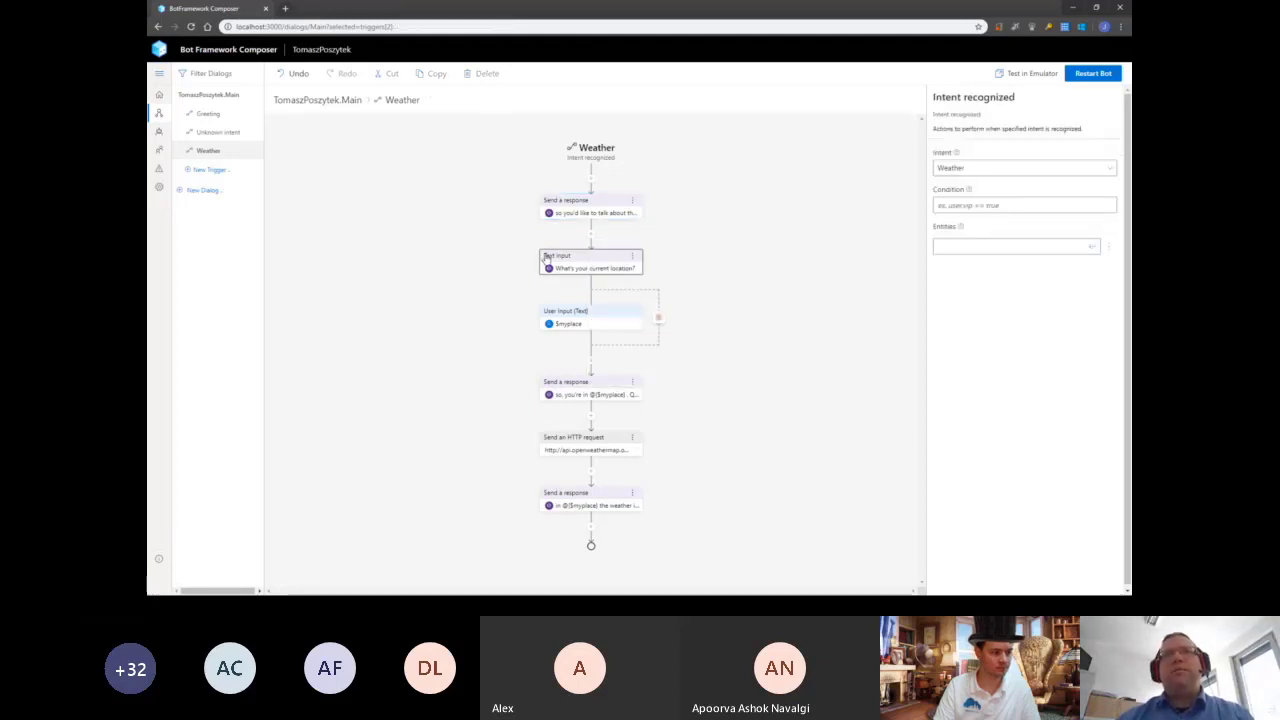
# Step: Examine the prompt text and the user input settings of the Weather trigger's Text input action
pyautogui.click(546, 258)
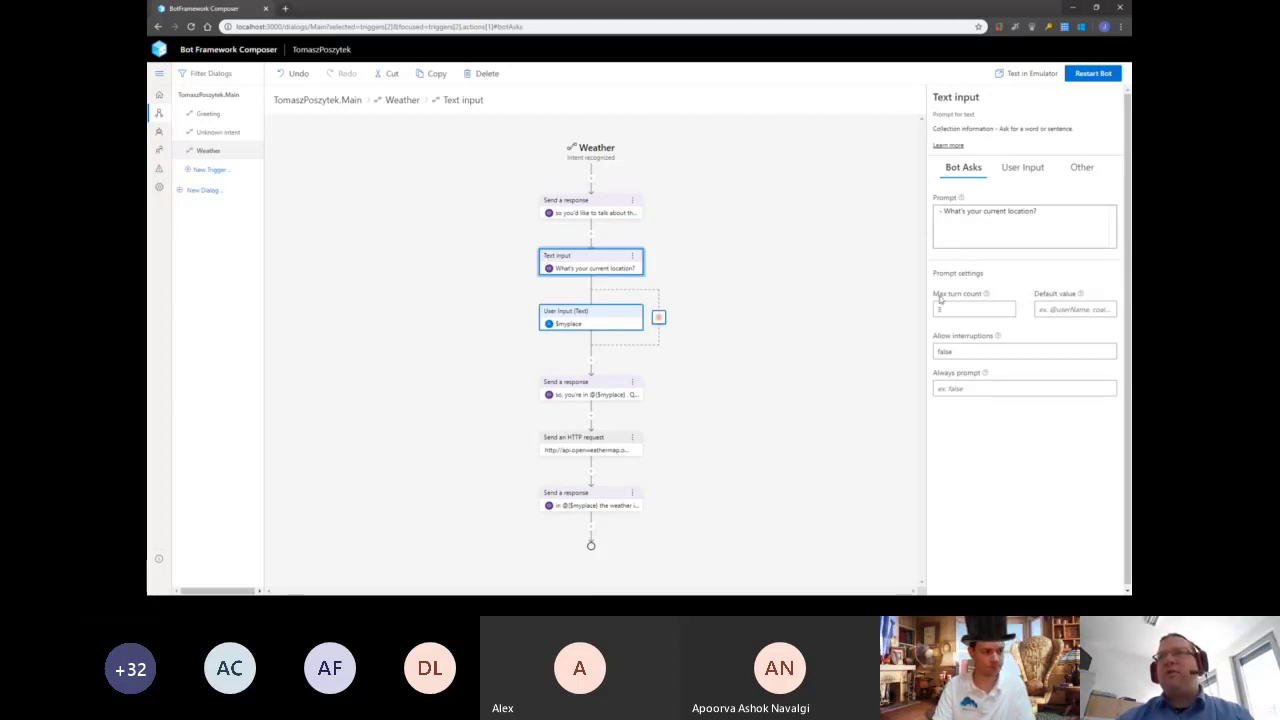
pyautogui.click(1022, 170)
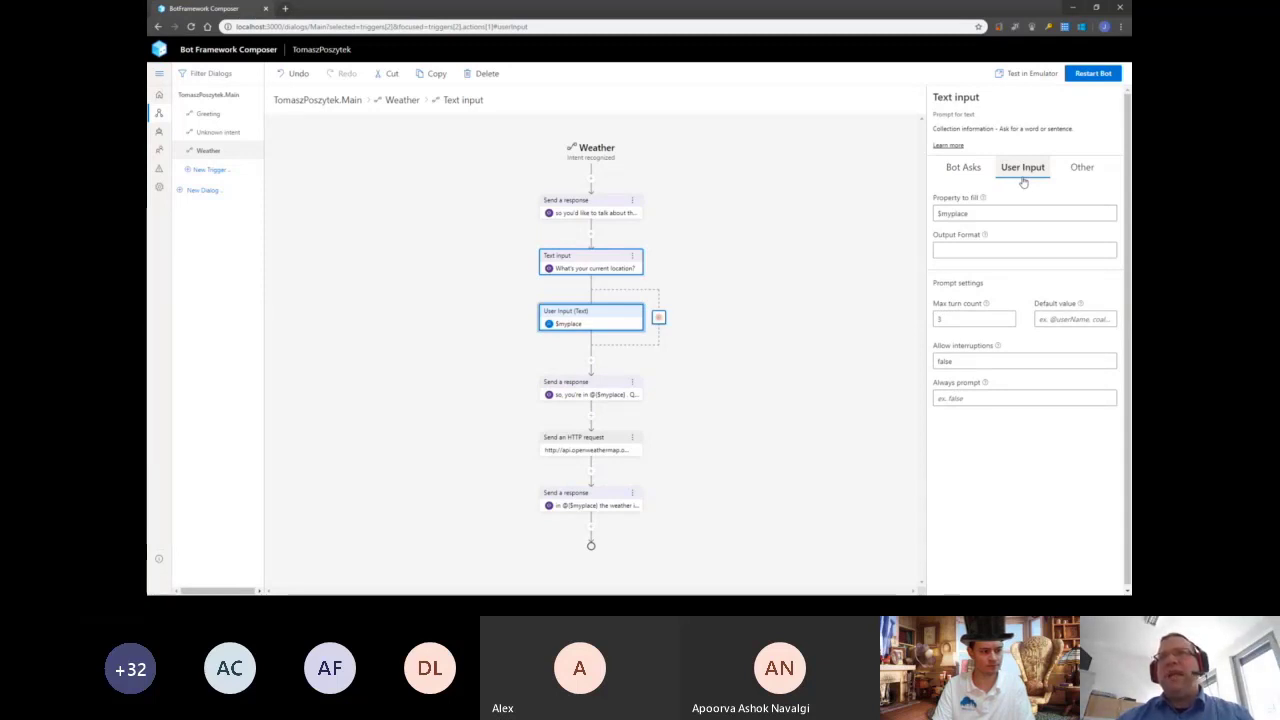
pyautogui.click(964, 172)
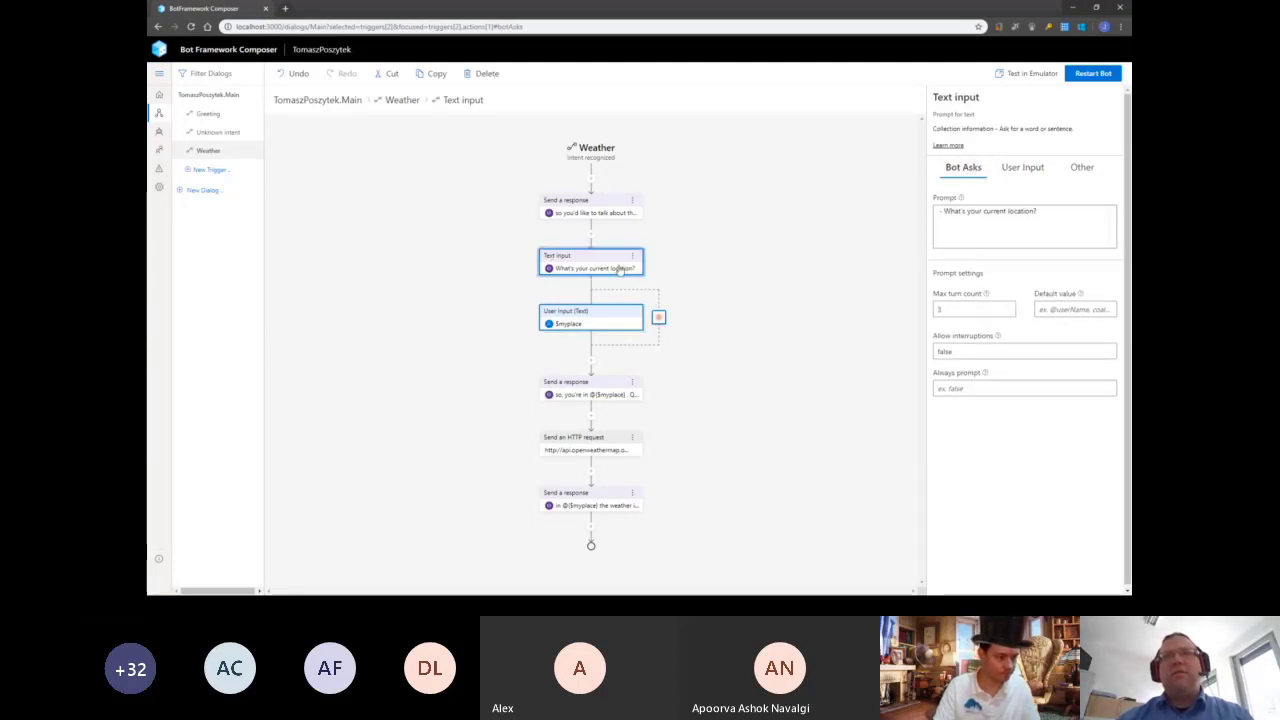
pyautogui.click(1019, 173)
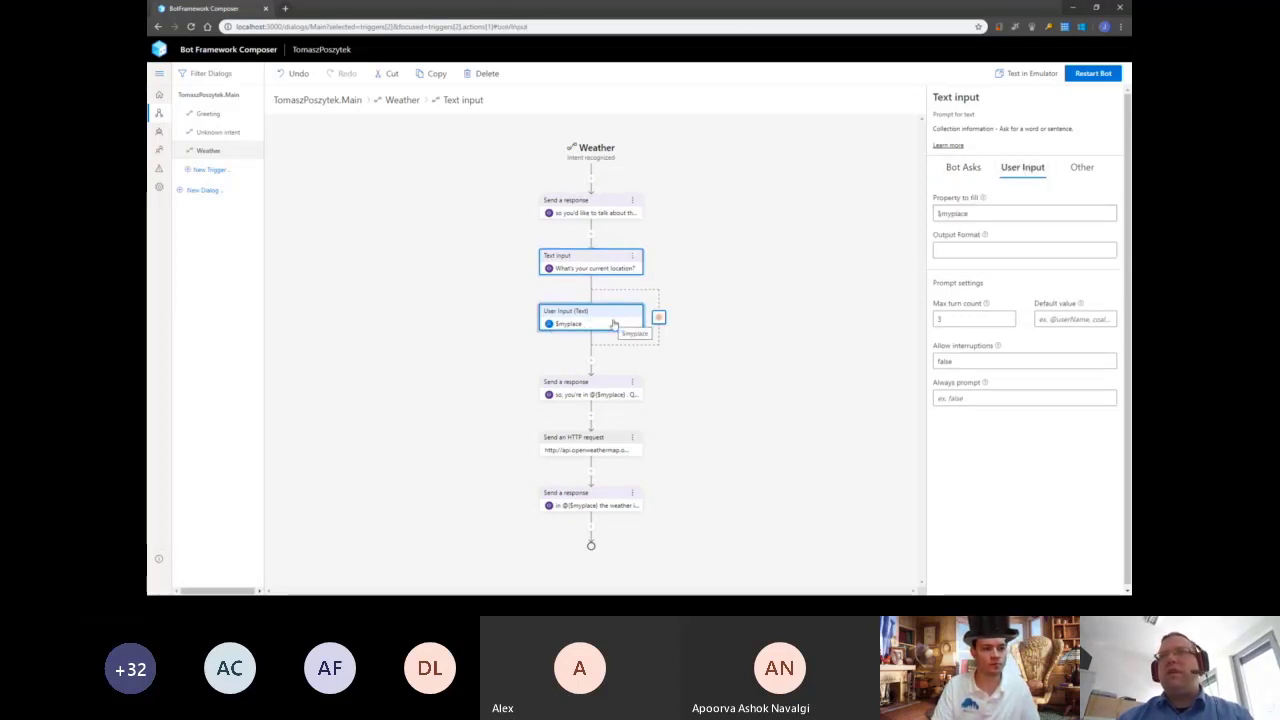
pyautogui.click(965, 172)
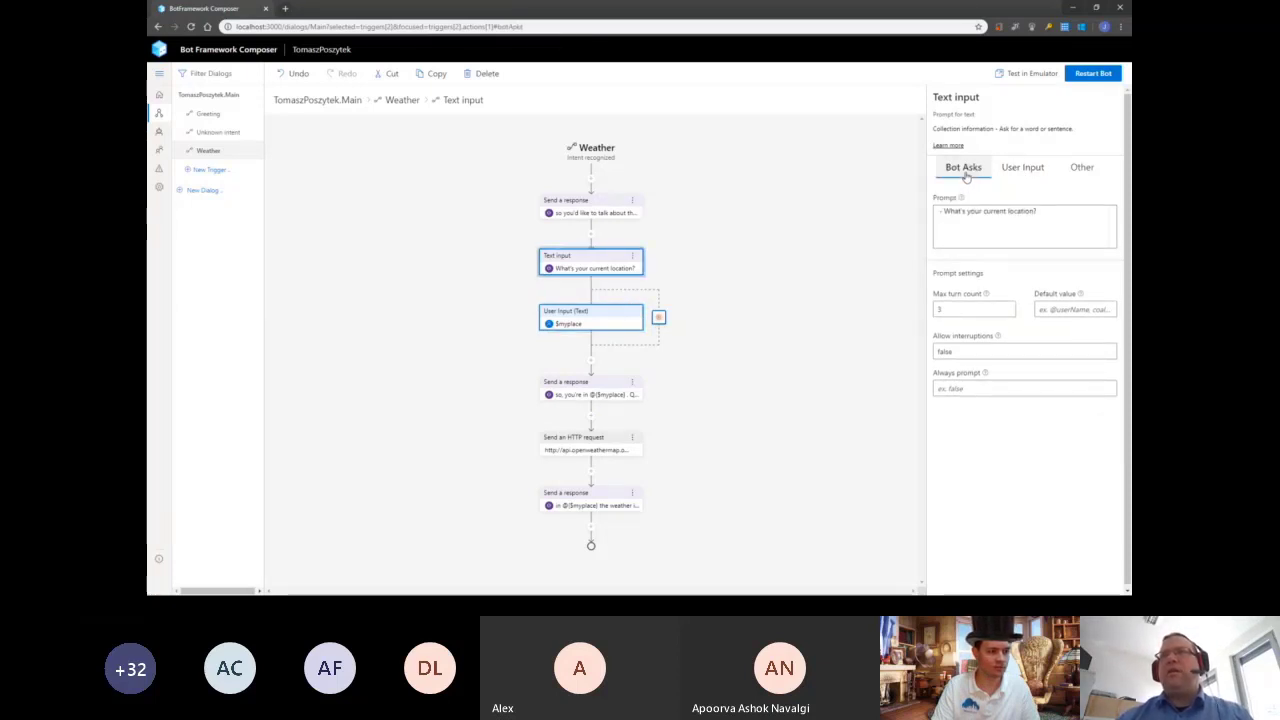
pyautogui.moveTo(1062, 215); pyautogui.dragTo(860, 190)
pyautogui.click(1070, 233)
pyautogui.tripleClick(1056, 211)
pyautogui.click(1048, 212)
pyautogui.moveTo(1044, 212); pyautogui.dragTo(916, 224)
pyautogui.click(916, 224)
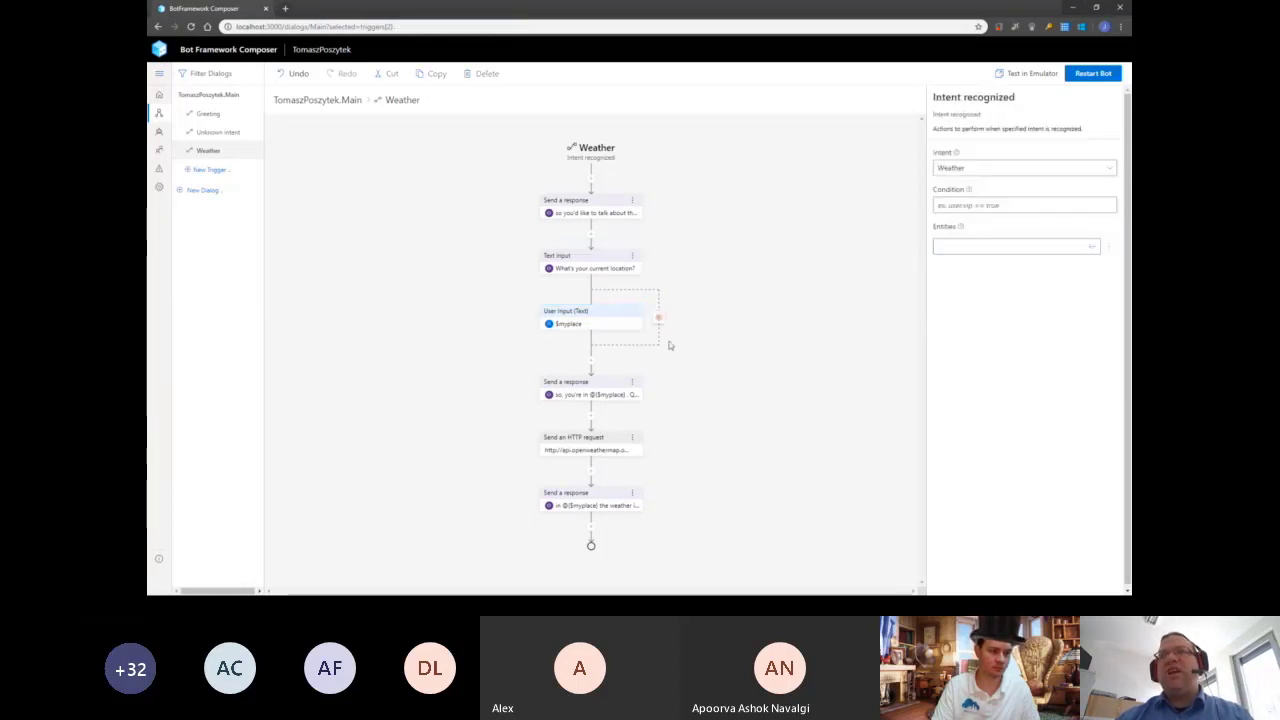
# Step: Examine which property the Weather trigger's Text input fills with the user's answer, comparing it with the bot's prompt
pyautogui.click(570, 268)
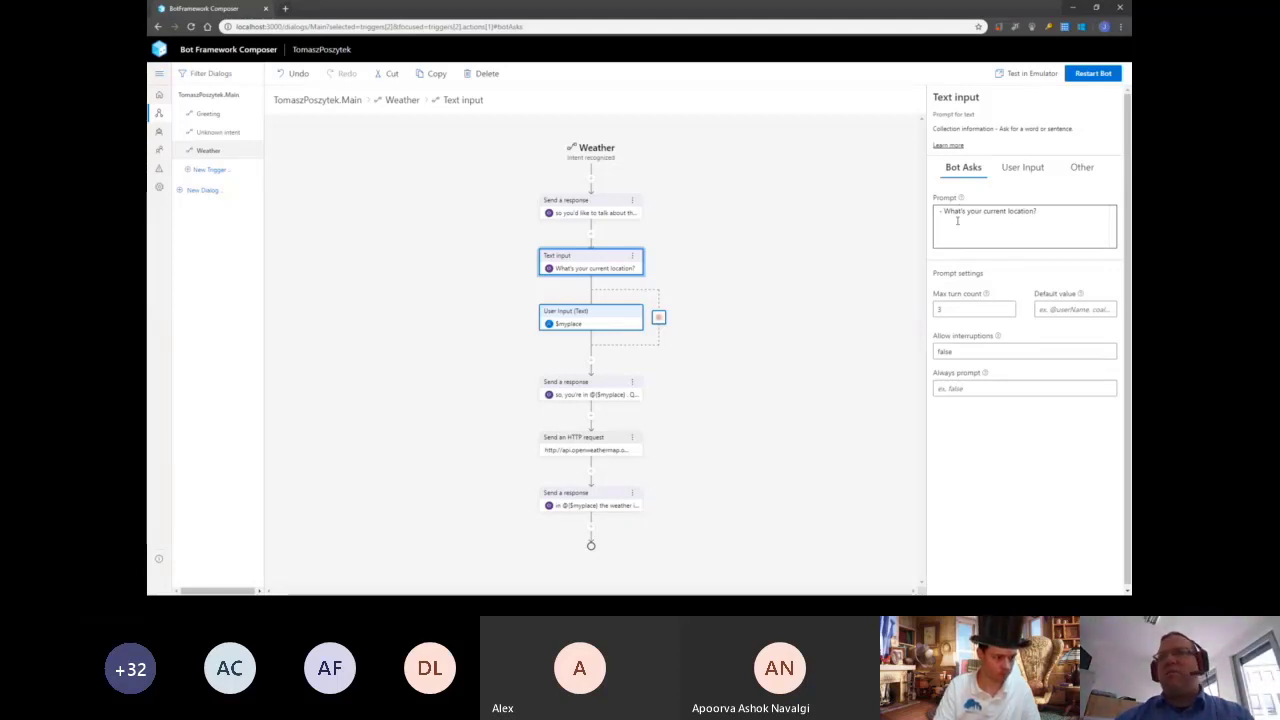
pyautogui.click(1025, 169)
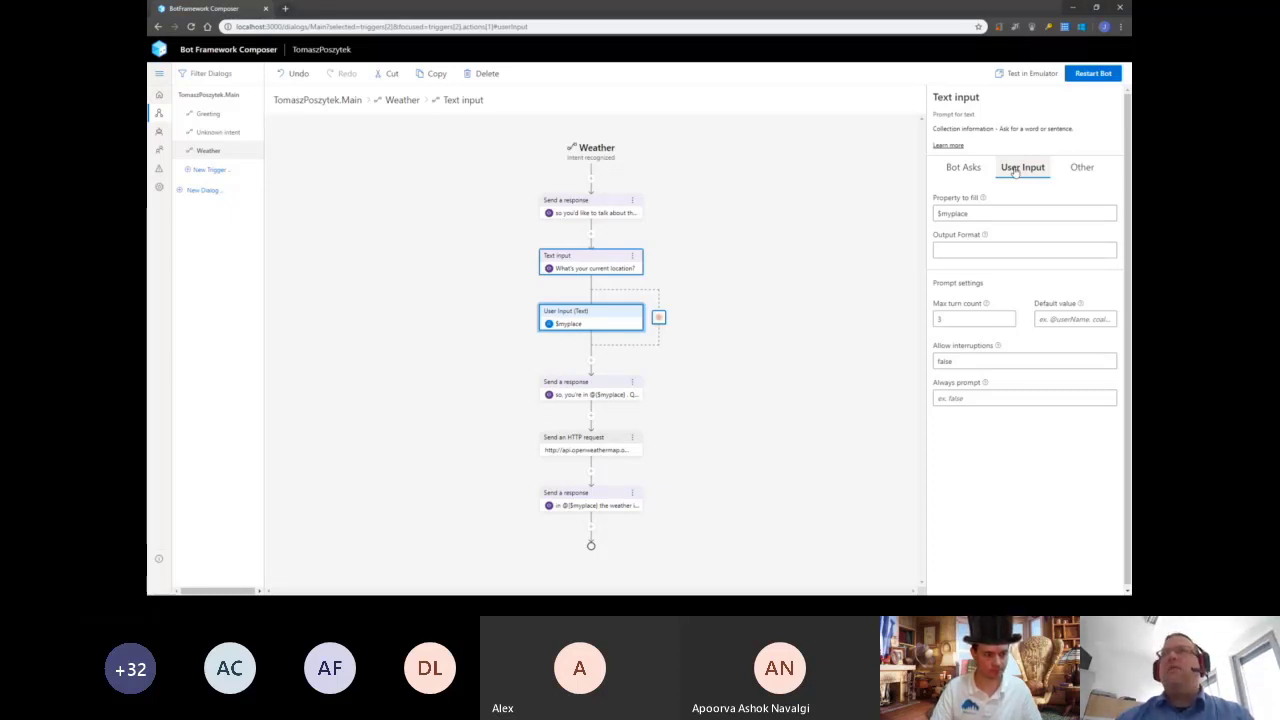
pyautogui.moveTo(968, 213); pyautogui.dragTo(942, 227)
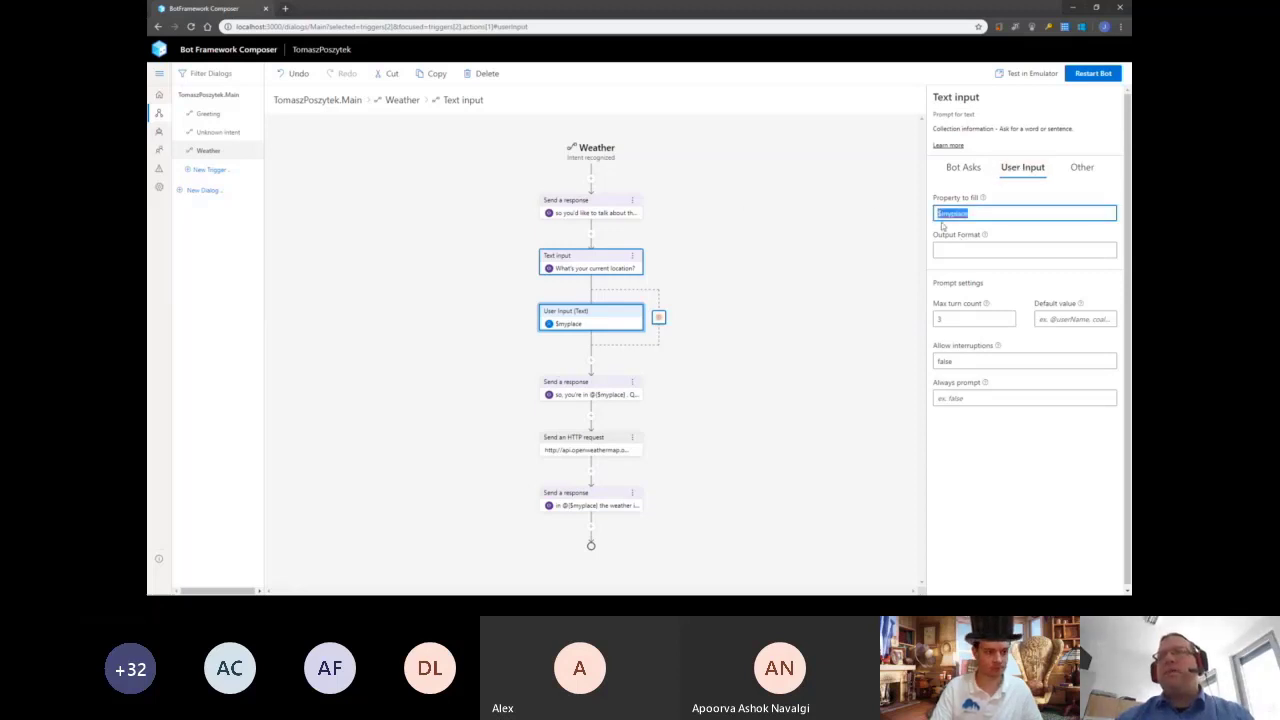
pyautogui.click(1050, 216)
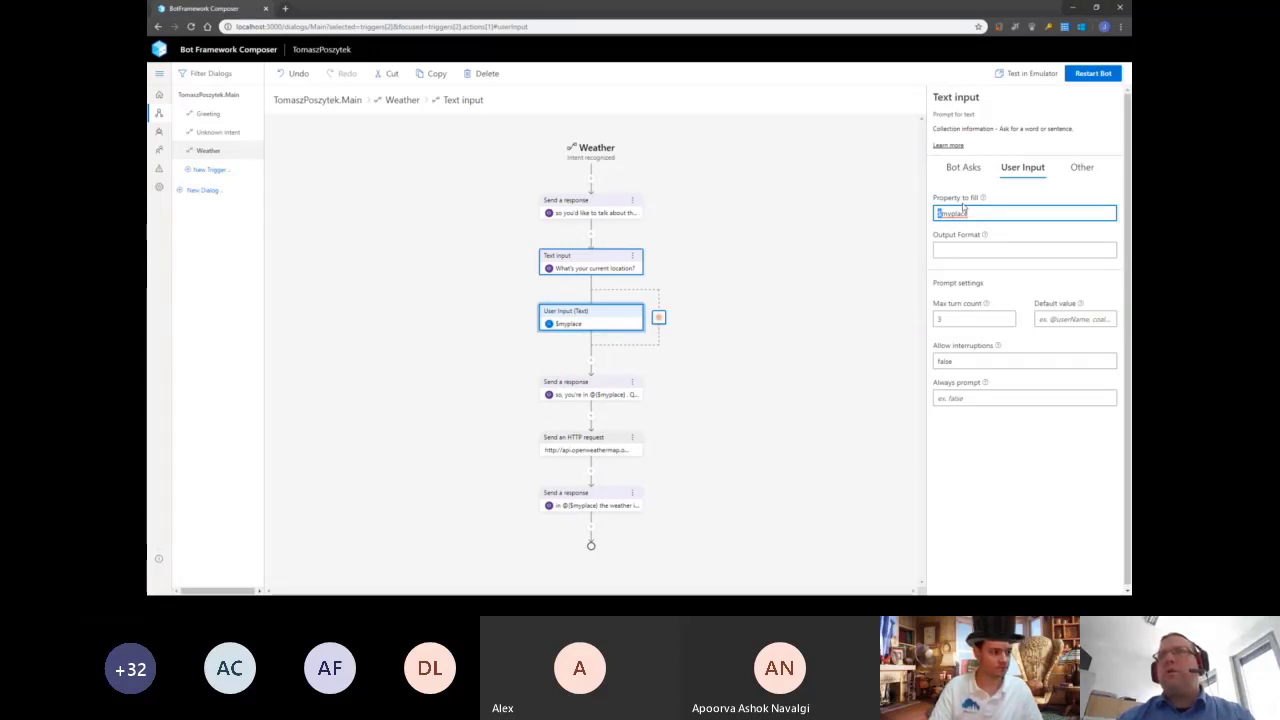
pyautogui.hotkey('ctrl', 'shift', 'Right')
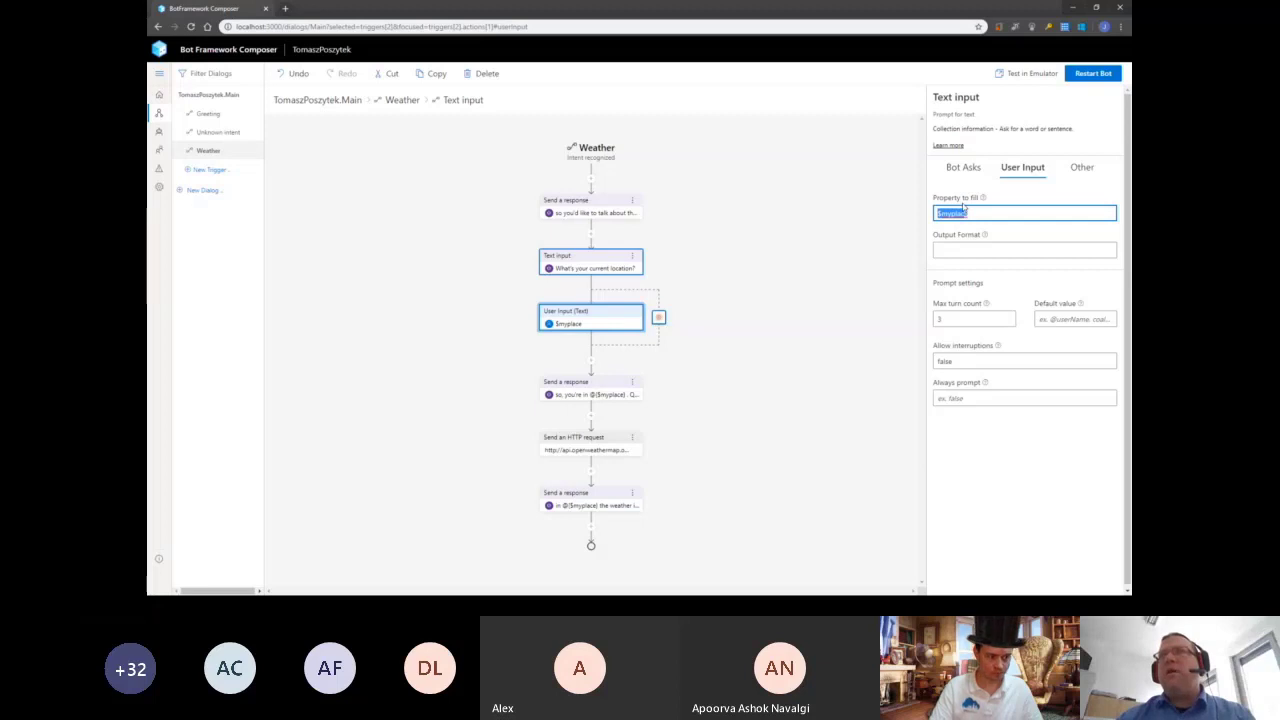
pyautogui.hotkey('ctrl', 'shift', 'Left')
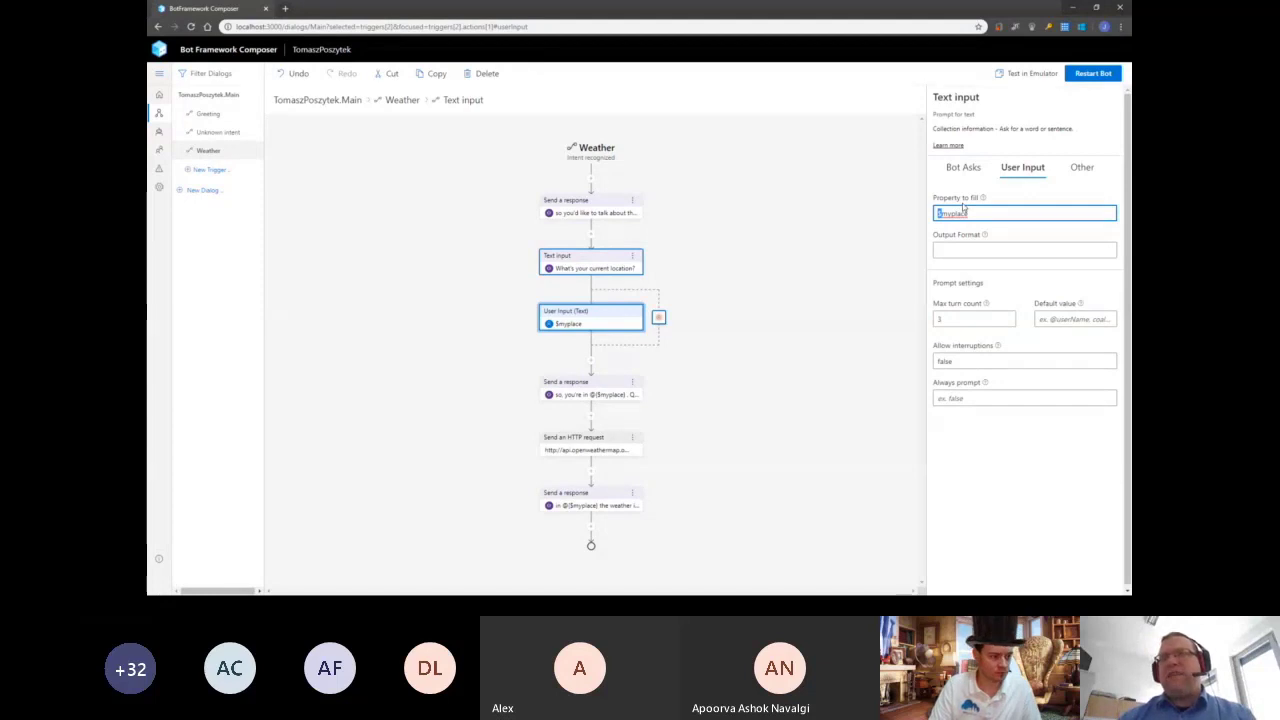
pyautogui.hotkey('ctrl', 'a')
pyautogui.hotkey('shift', 'Left')
pyautogui.hotkey('shift', 'Left')
pyautogui.hotkey('shift', 'Left')
pyautogui.hotkey('shift', 'Left')
pyautogui.hotkey('shift', 'Left')
pyautogui.hotkey('shift', 'Left')
pyautogui.hotkey('shift', 'Left')
pyautogui.hotkey('shift', 'Left')
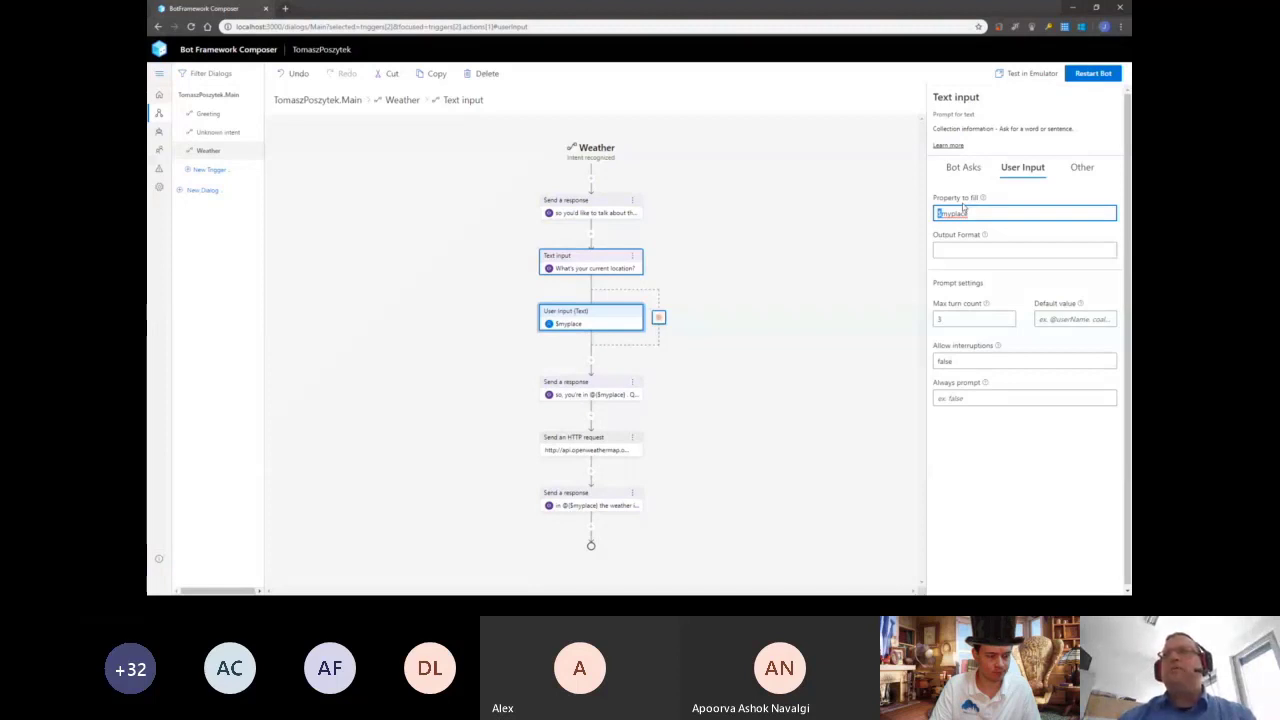
pyautogui.click(985, 170)
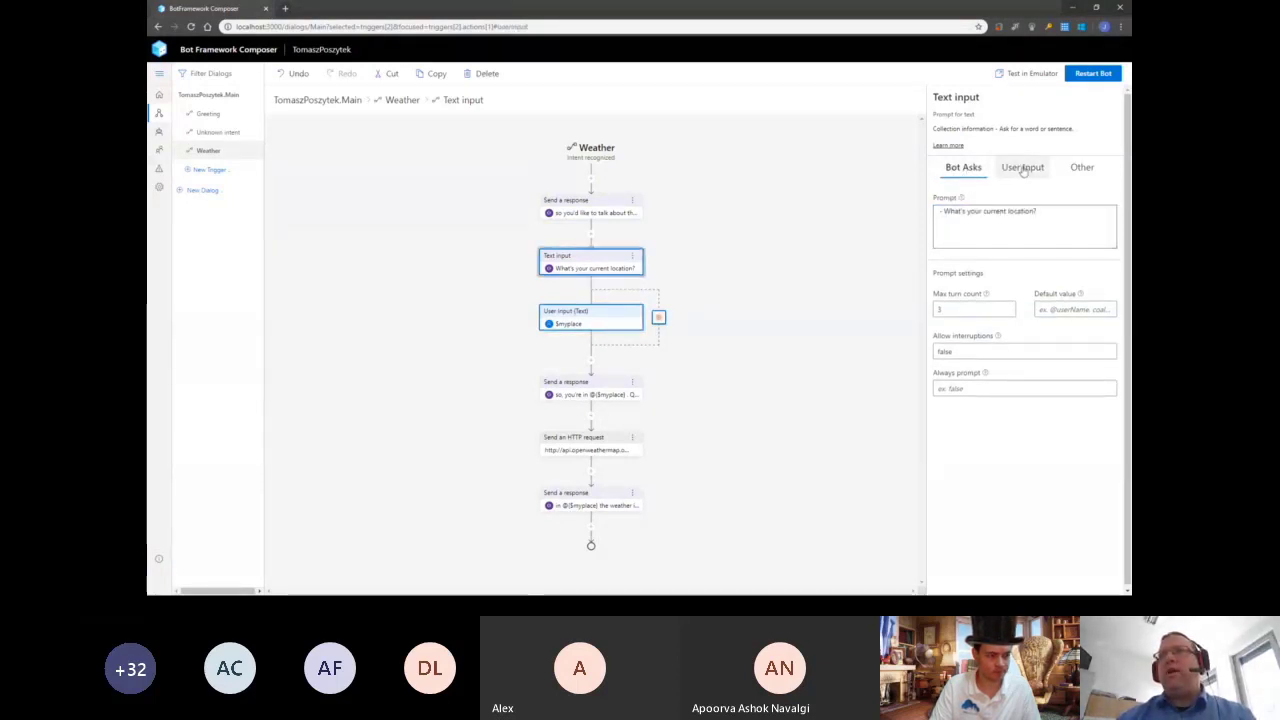
pyautogui.click(1023, 169)
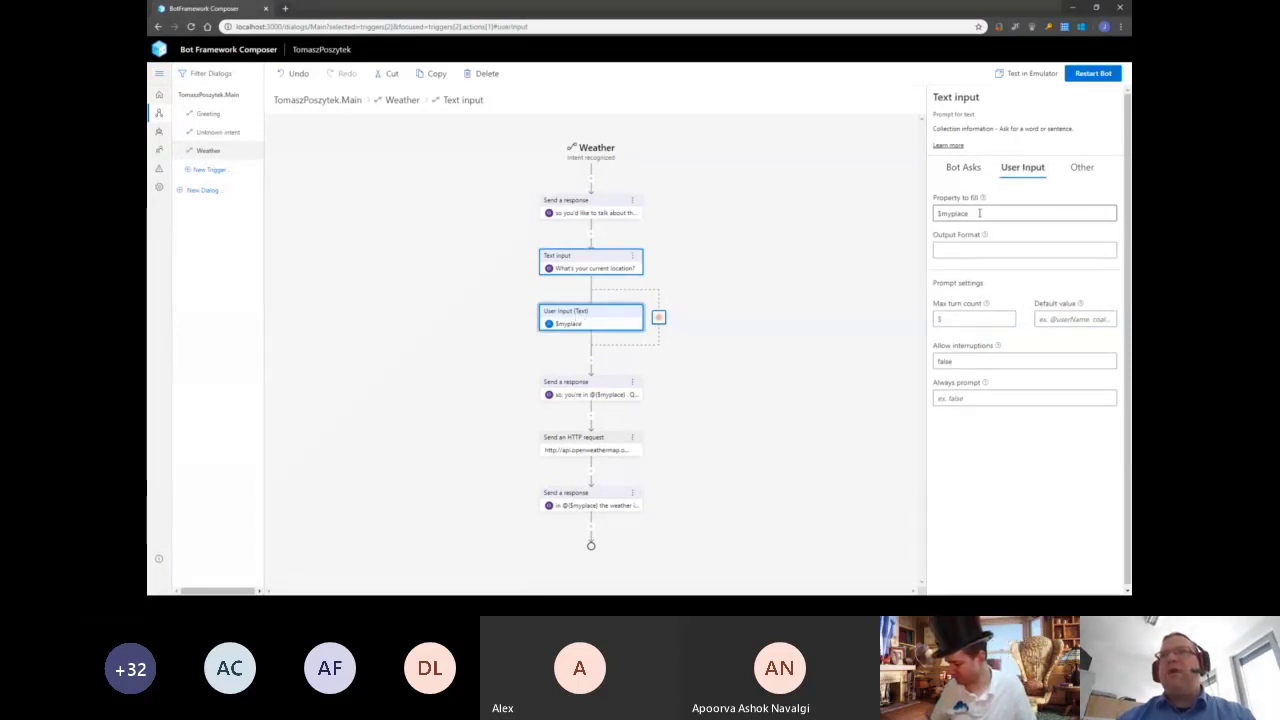
pyautogui.moveTo(984, 212); pyautogui.dragTo(870, 219)
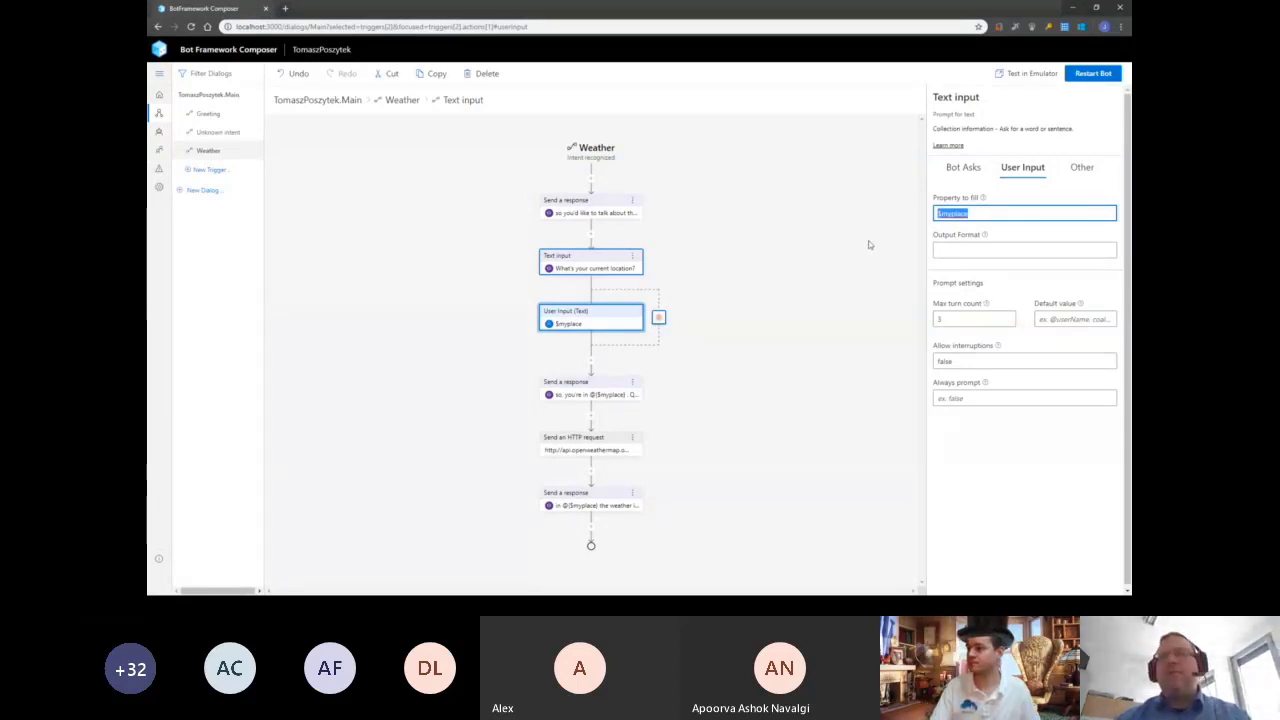
pyautogui.click(718, 323)
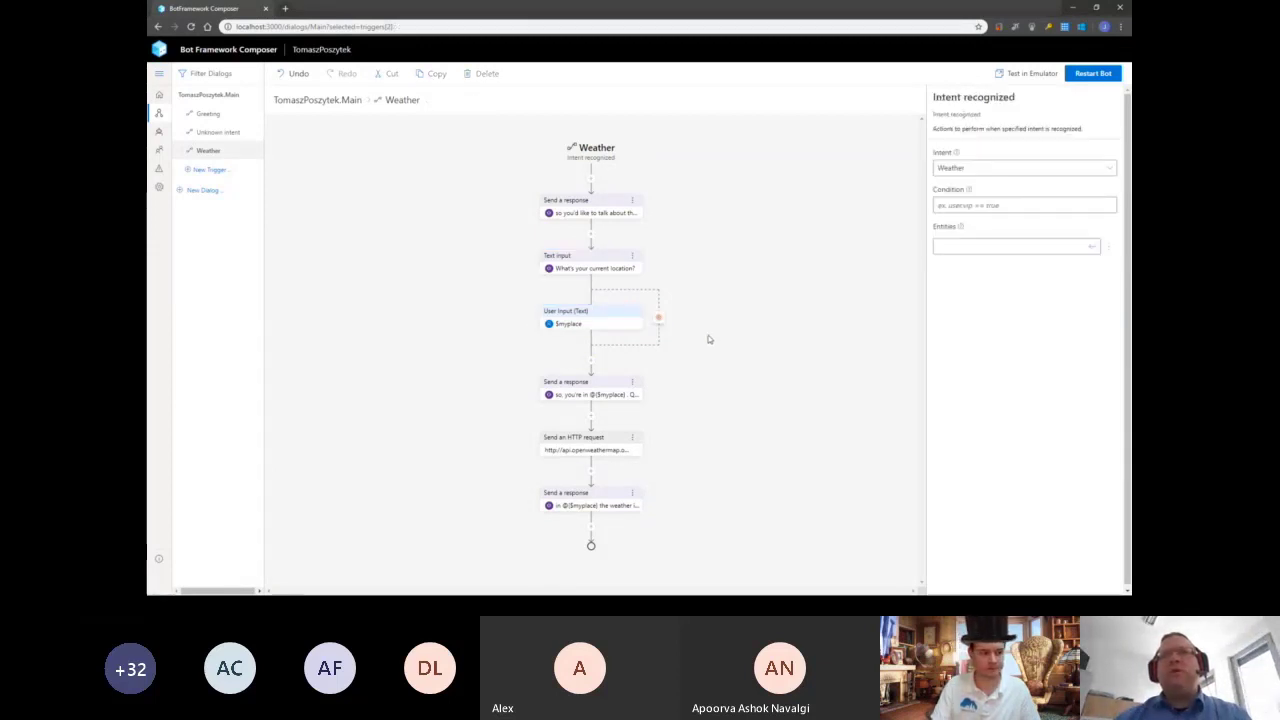
# Step: Open the Weather trigger's response that follows the location question and examine the opening of its language generation text
pyautogui.click(585, 390)
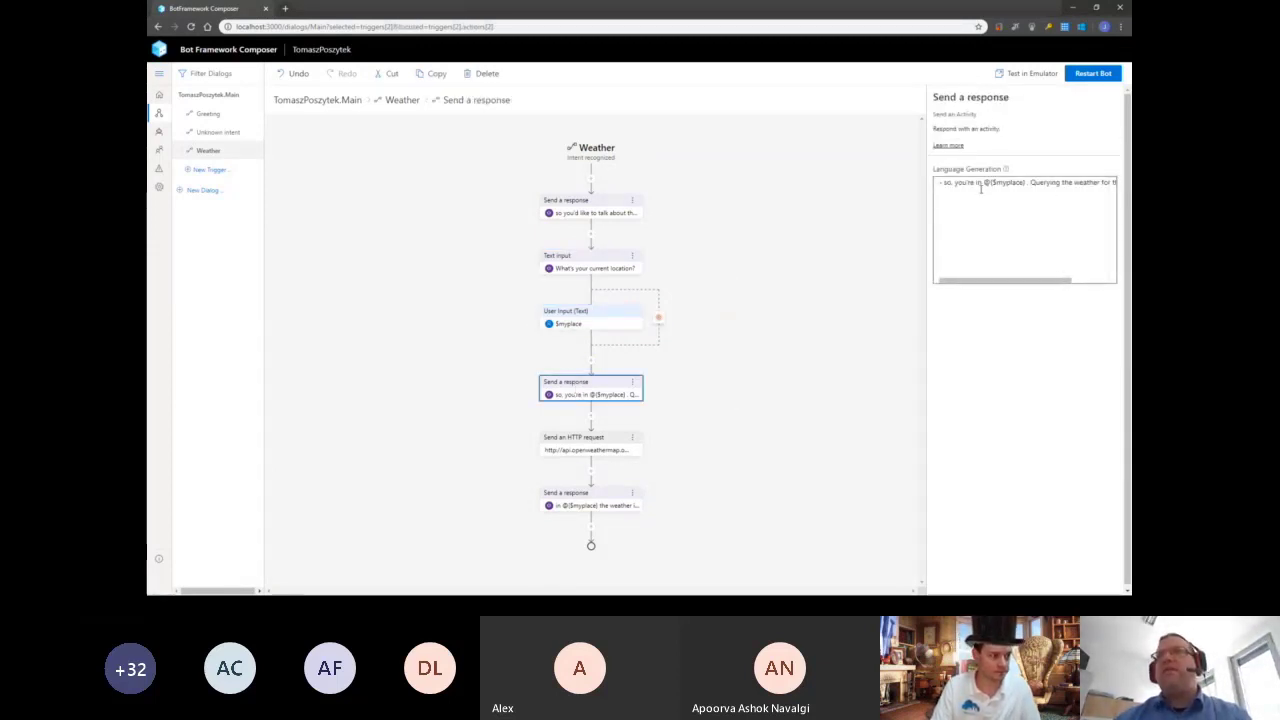
pyautogui.moveTo(1030, 182); pyautogui.dragTo(847, 170)
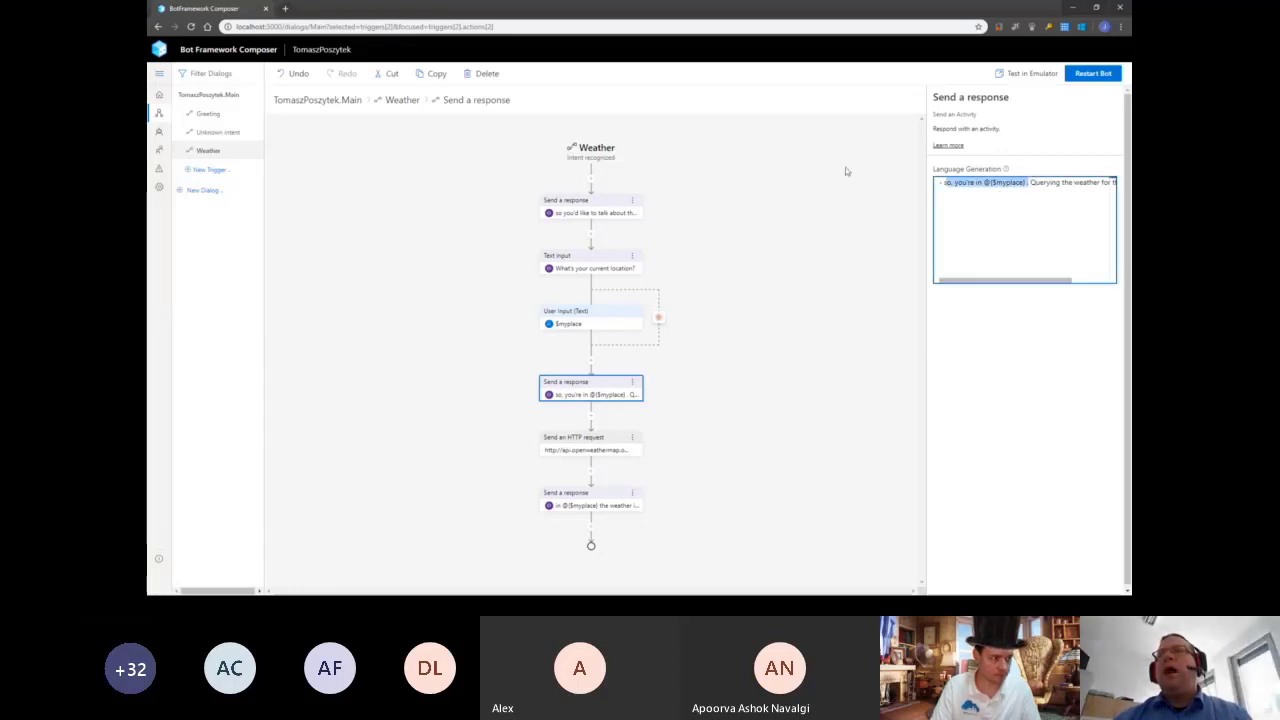
pyautogui.moveTo(983, 180); pyautogui.dragTo(926, 197)
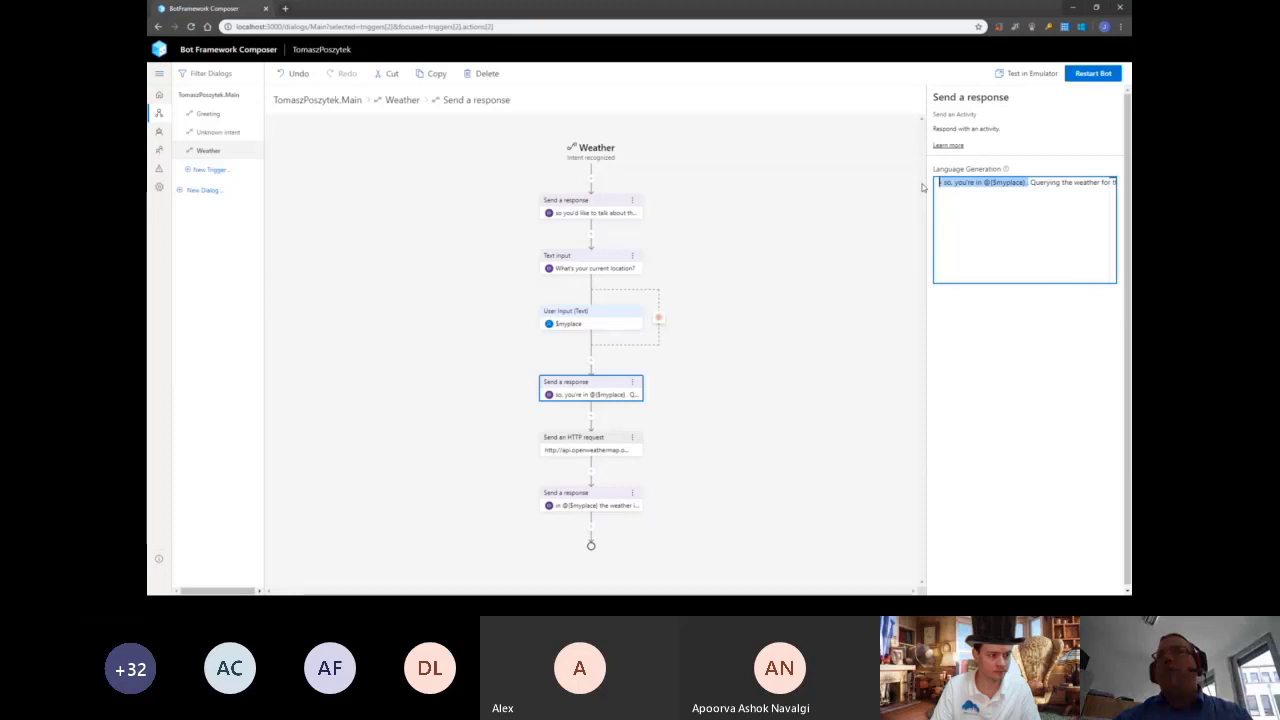
pyautogui.click(940, 188)
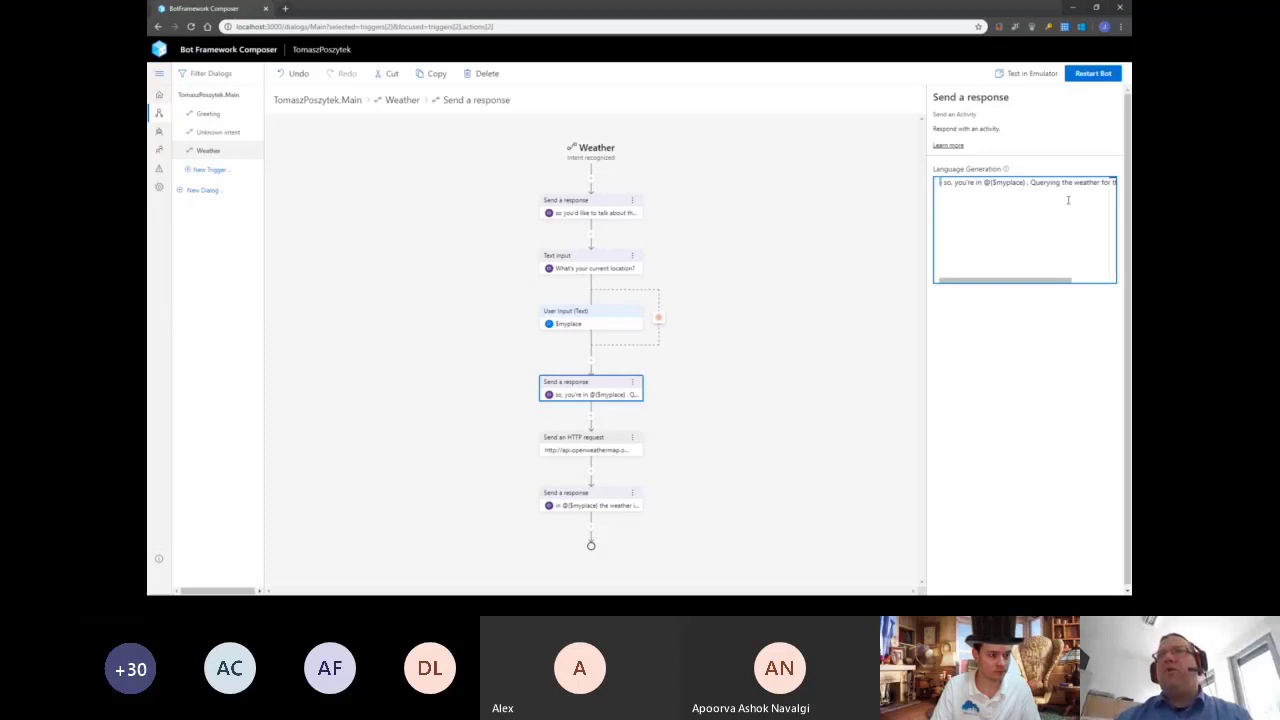
pyautogui.hotkey('ctrl', 'shift', 'Right')
pyautogui.hotkey('ctrl', 'shift', 'Right')
pyautogui.hotkey('ctrl', 'shift', 'Right')
pyautogui.hotkey('ctrl', 'shift', 'Right')
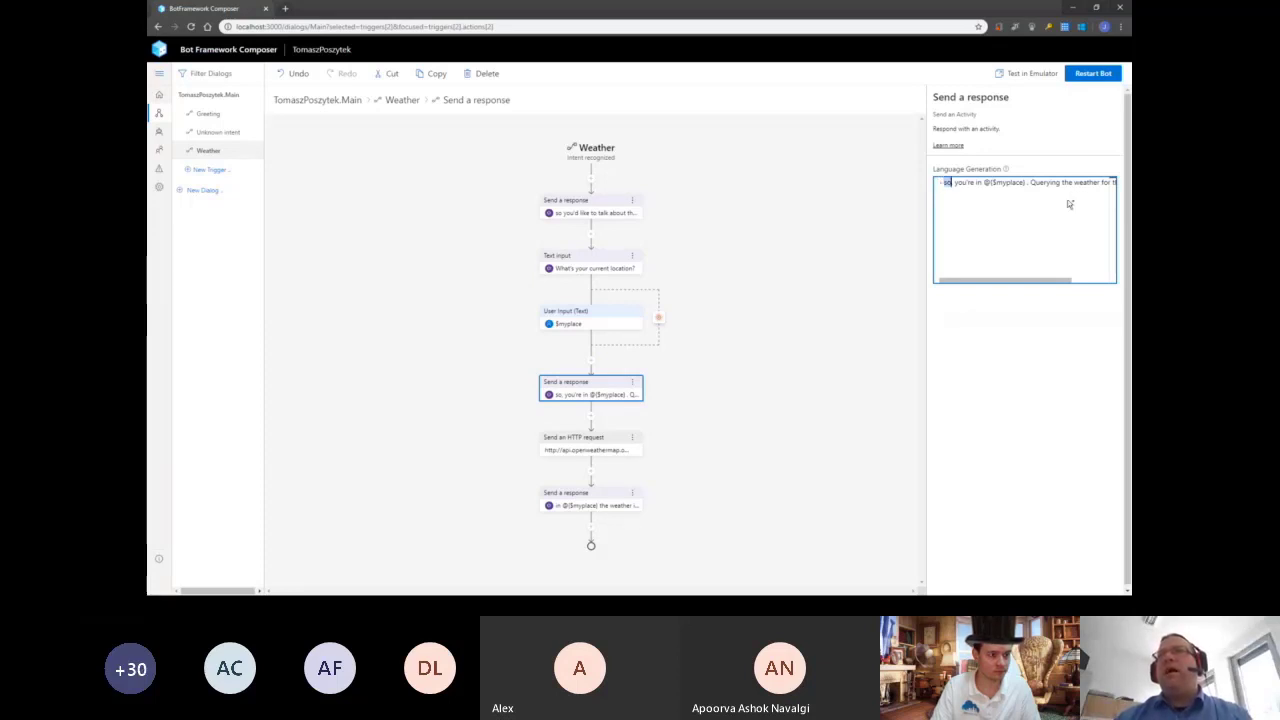
# Step: Examine how the response text references the user's answer through the @{$myplace} expression
pyautogui.press('Right')
pyautogui.press('Right')
pyautogui.hotkey('shift', 'Right')
pyautogui.hotkey('shift', 'Right')
pyautogui.hotkey('shift', 'Right')
pyautogui.hotkey('shift', 'Right')
pyautogui.hotkey('shift', 'Right')
pyautogui.hotkey('shift', 'Right')
pyautogui.hotkey('shift', 'Right')
pyautogui.hotkey('shift', 'Right')
pyautogui.hotkey('shift', 'Right')
pyautogui.hotkey('shift', 'Right')
pyautogui.hotkey('shift', 'Right')
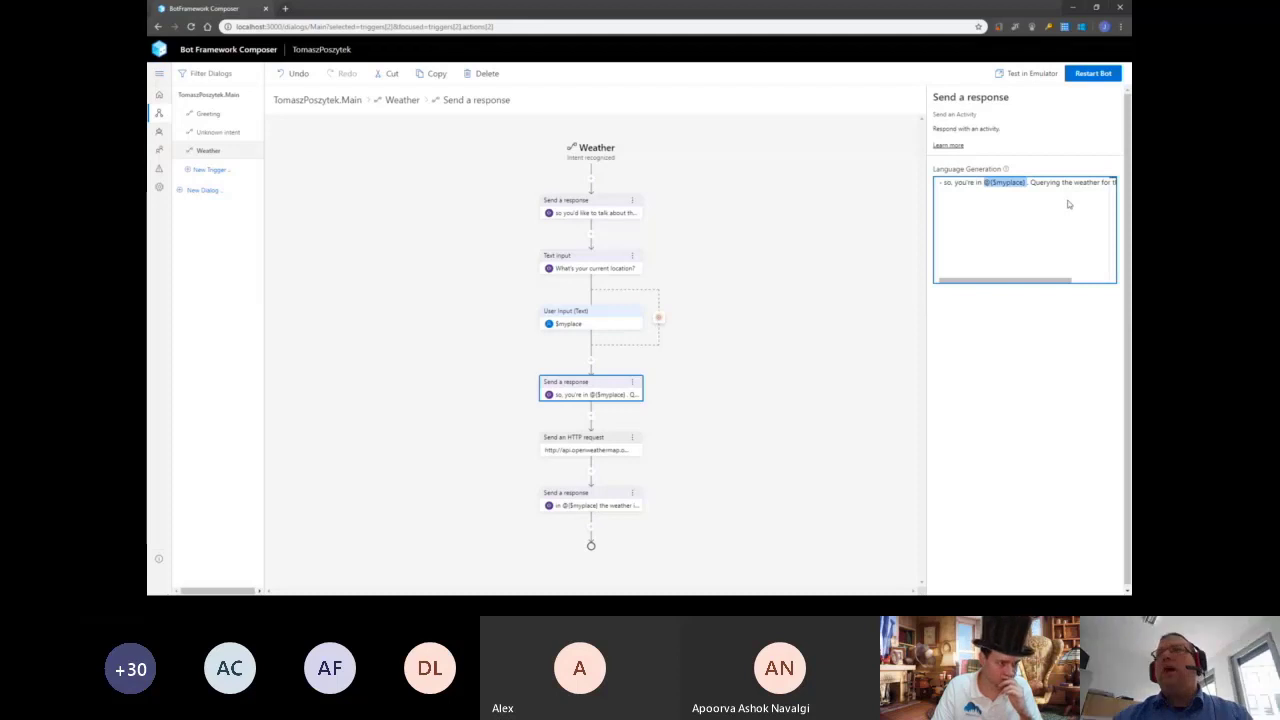
pyautogui.press('Right')
pyautogui.press('Left')
pyautogui.hotkey('ctrl', 'shift', 'Left')
pyautogui.hotkey('shift', 'Left')
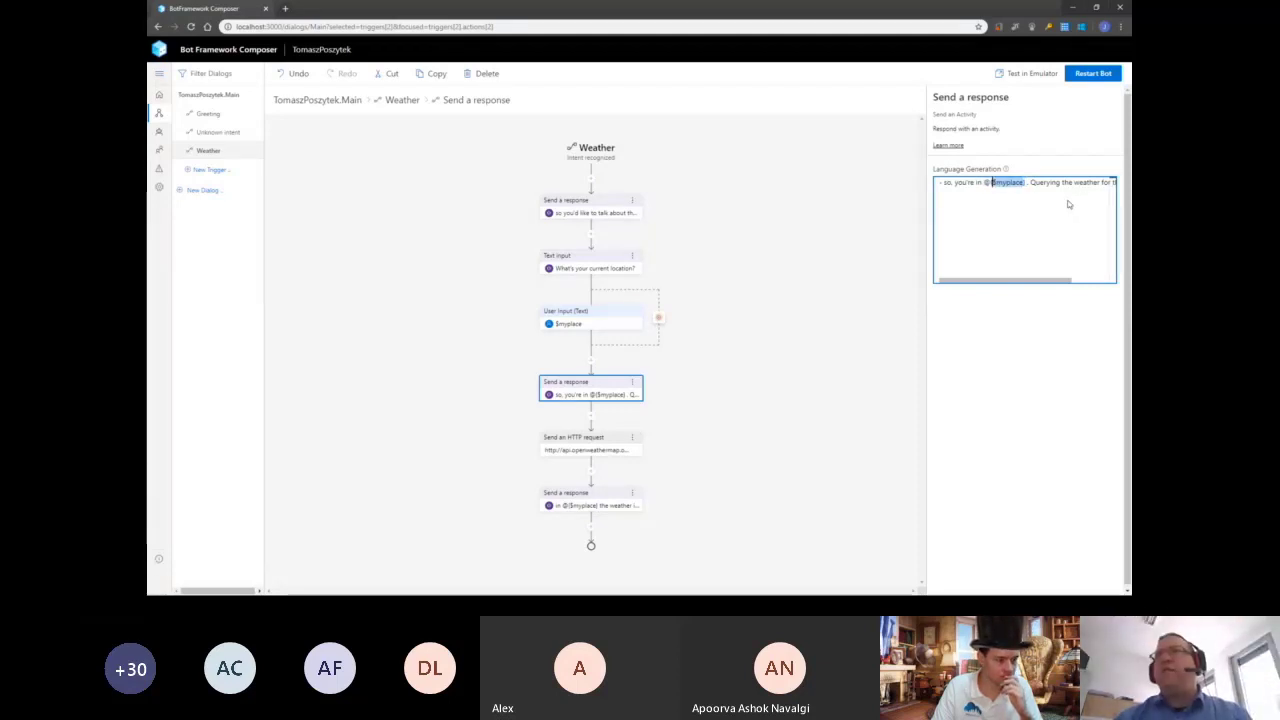
pyautogui.press('Left')
pyautogui.hotkey('ctrl', 'shift', 'Right')
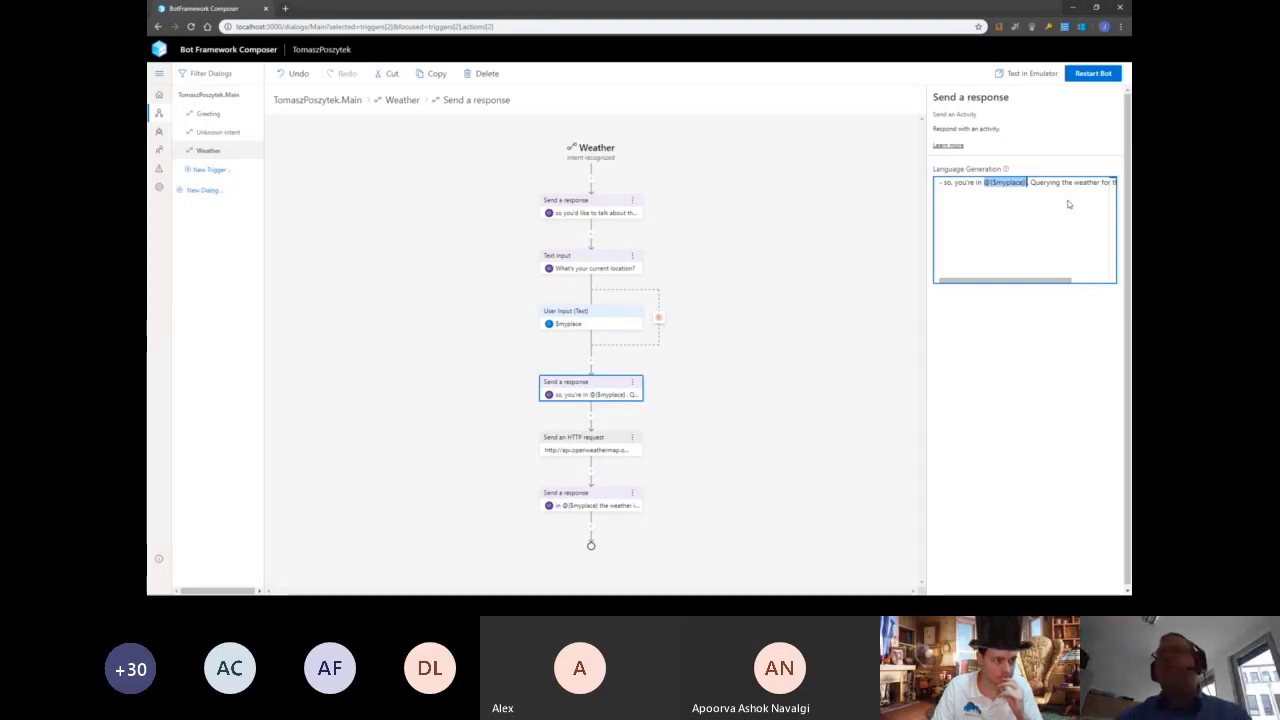
# Step: Examine the rest of the response text after the @{$myplace} expression, up to the end of its second sentence
pyautogui.press('Right')
pyautogui.hotkey('ctrl', 'shift', 'Right')
pyautogui.hotkey('ctrl', 'shift', 'Right')
pyautogui.hotkey('ctrl', 'shift', 'Right')
pyautogui.hotkey('ctrl', 'shift', 'Right')
pyautogui.hotkey('ctrl', 'shift', 'Right')
pyautogui.hotkey('ctrl', 'shift', 'Right')
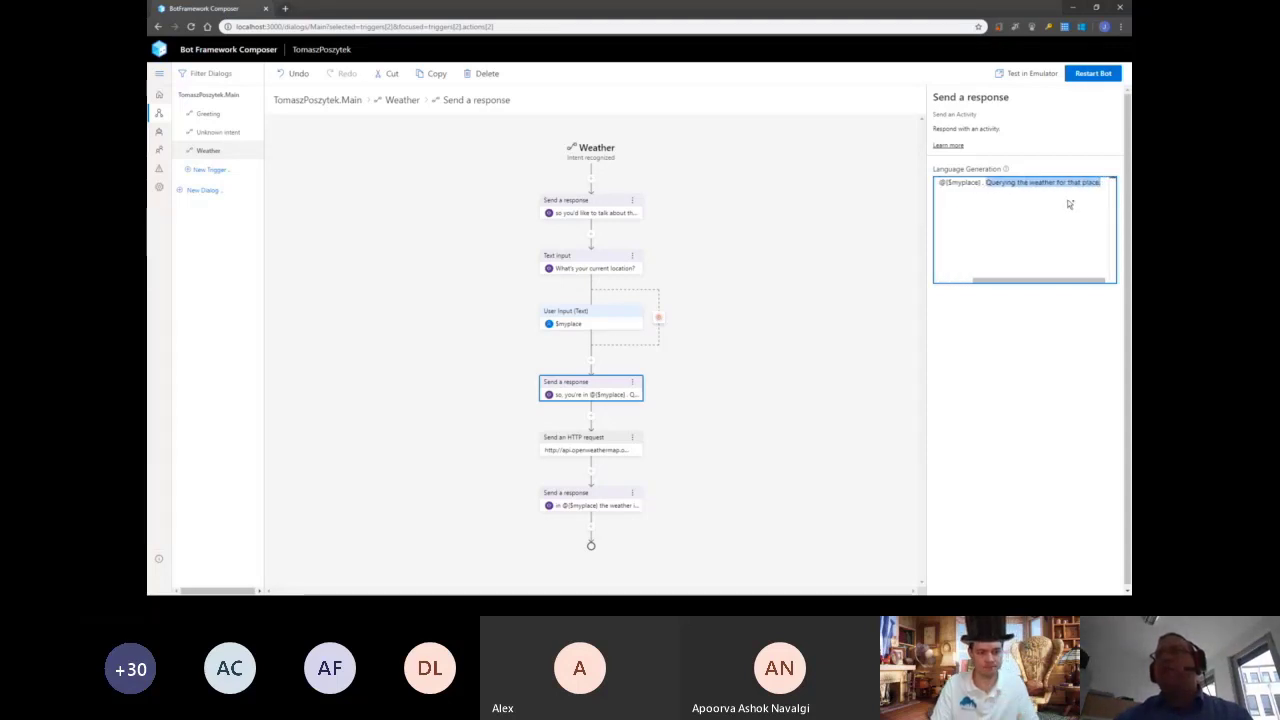
pyautogui.hotkey('ctrl', 'shift', 'Left')
pyautogui.hotkey('ctrl', 'shift', 'Left')
pyautogui.hotkey('ctrl', 'shift', 'Left')
pyautogui.hotkey('ctrl', 'shift', 'Left')
pyautogui.hotkey('ctrl', 'shift', 'Left')
pyautogui.hotkey('ctrl', 'shift', 'Left')
pyautogui.hotkey('ctrl', 'shift', 'Left')
pyautogui.hotkey('ctrl', 'shift', 'Left')
pyautogui.hotkey('ctrl', 'shift', 'Left')
pyautogui.hotkey('ctrl', 'shift', 'Left')
pyautogui.hotkey('ctrl', 'shift', 'Left')
pyautogui.hotkey('ctrl', 'shift', 'Left')
pyautogui.hotkey('ctrl', 'shift', 'Right')
pyautogui.hotkey('ctrl', 'shift', 'Right')
pyautogui.hotkey('ctrl', 'shift', 'Right')
pyautogui.hotkey('ctrl', 'shift', 'Right')
pyautogui.hotkey('ctrl', 'shift', 'Right')
pyautogui.hotkey('ctrl', 'shift', 'Right')
pyautogui.hotkey('ctrl', 'shift', 'Right')
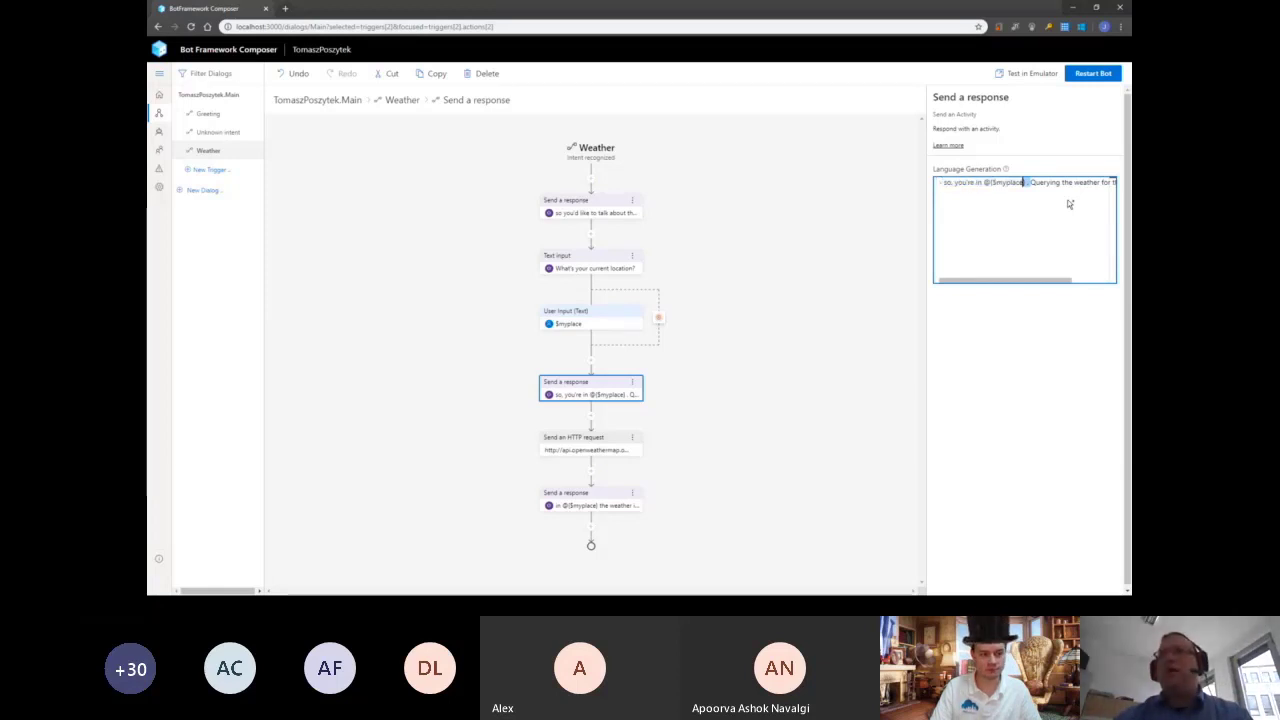
pyautogui.hotkey('ctrl', 'shift', 'Left')
pyautogui.hotkey('ctrl', 'shift', 'Left')
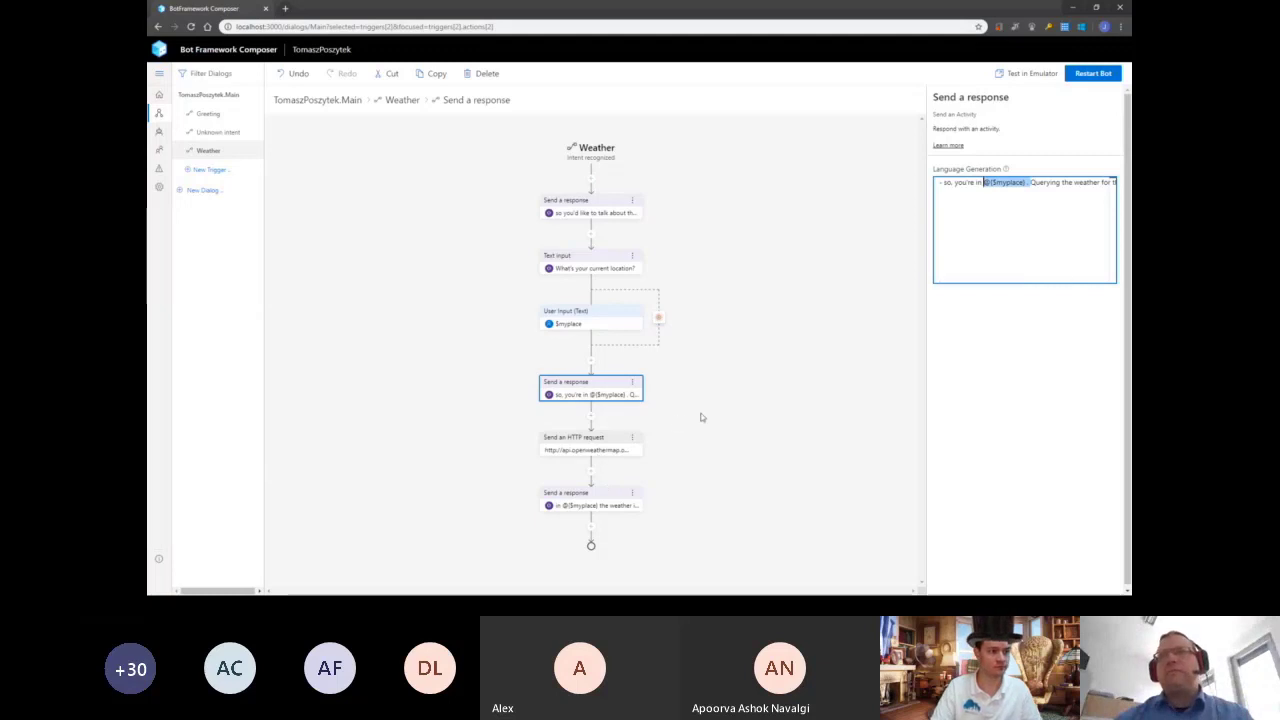
pyautogui.click(661, 463)
pyautogui.click(583, 391)
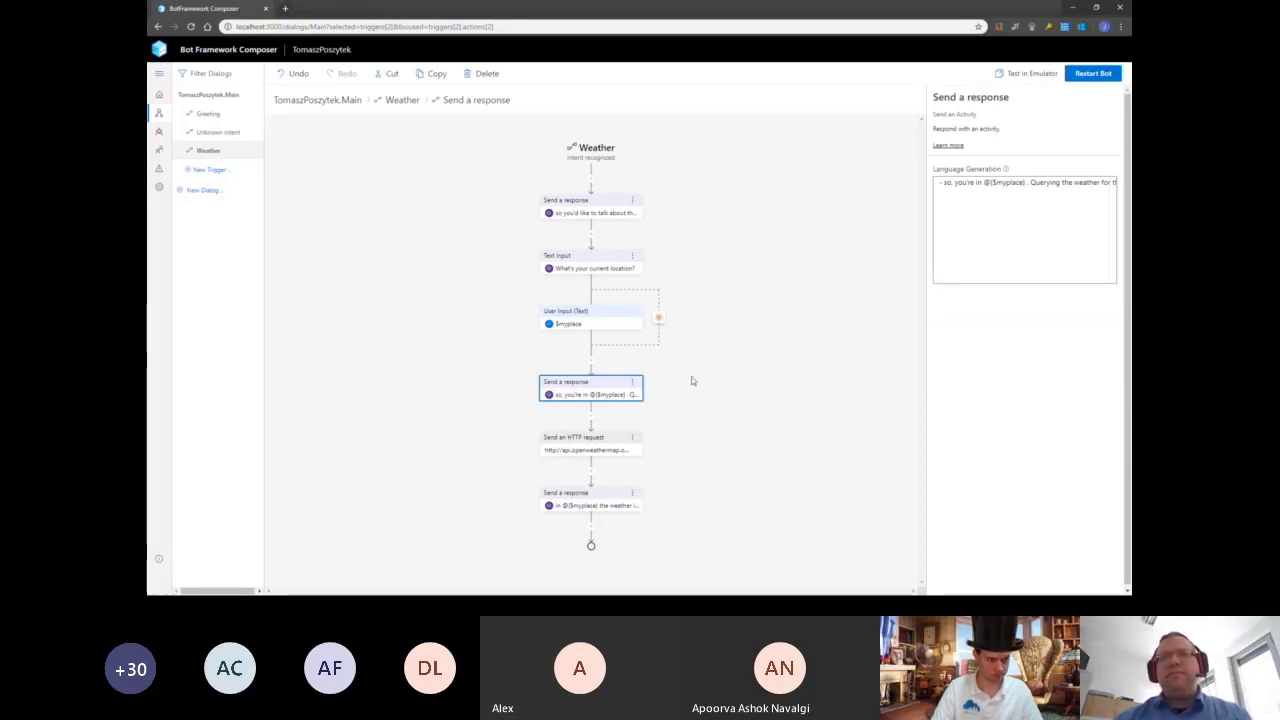
# Step: Look over the external resource actions that can be inserted before the Weather trigger's HTTP request
pyautogui.click(592, 423)
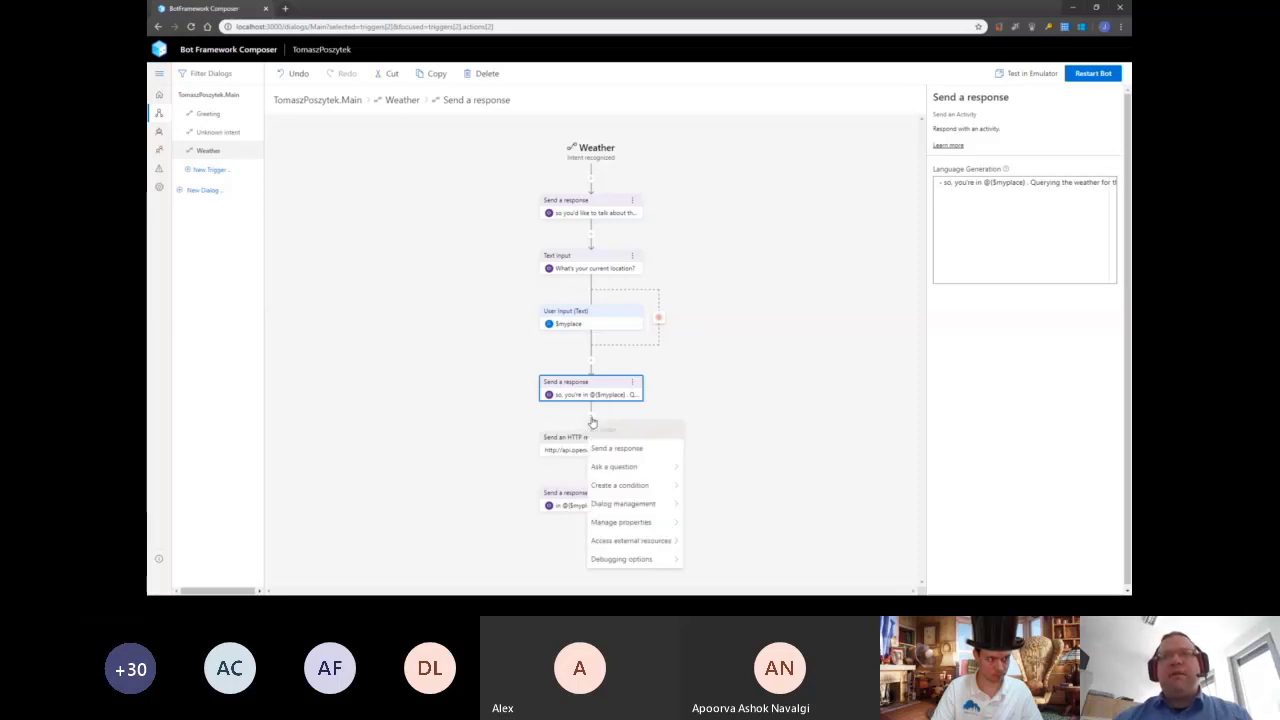
pyautogui.moveTo(638, 549)
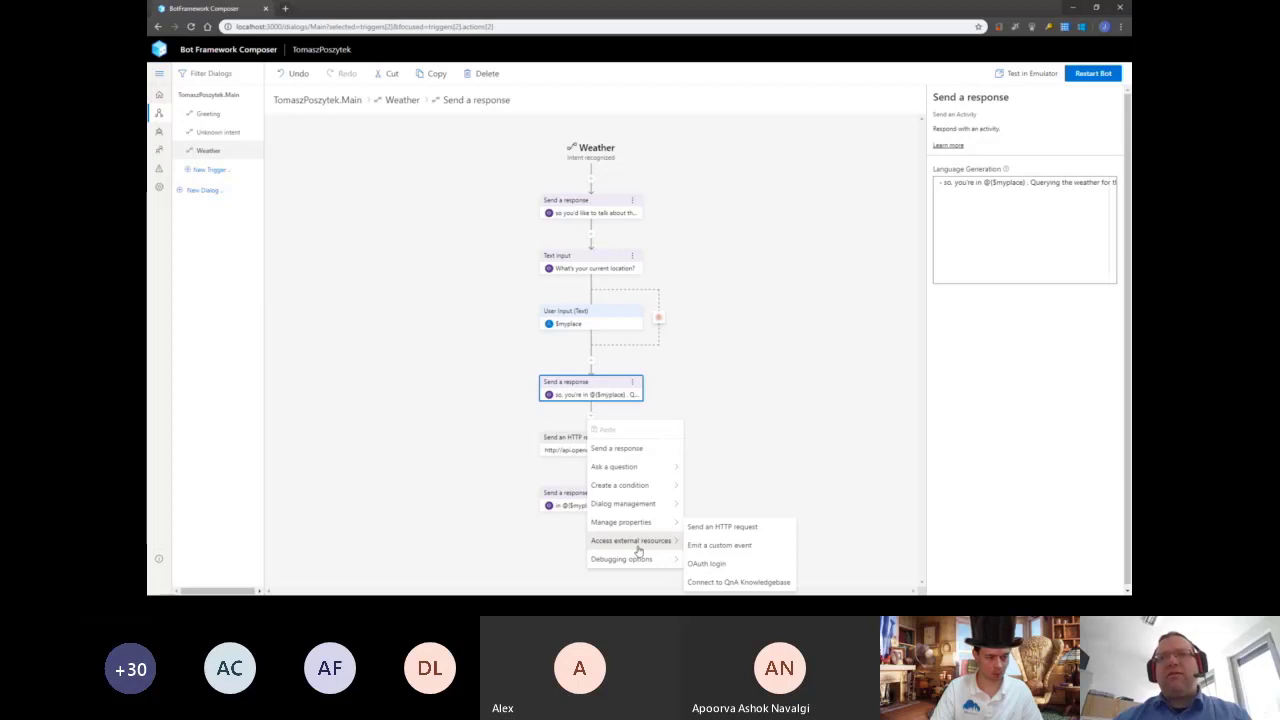
pyautogui.click(769, 423)
# Step: Copy the Weather HTTP request's URL, including its API key, into the address of a new browser tab
pyautogui.click(583, 447)
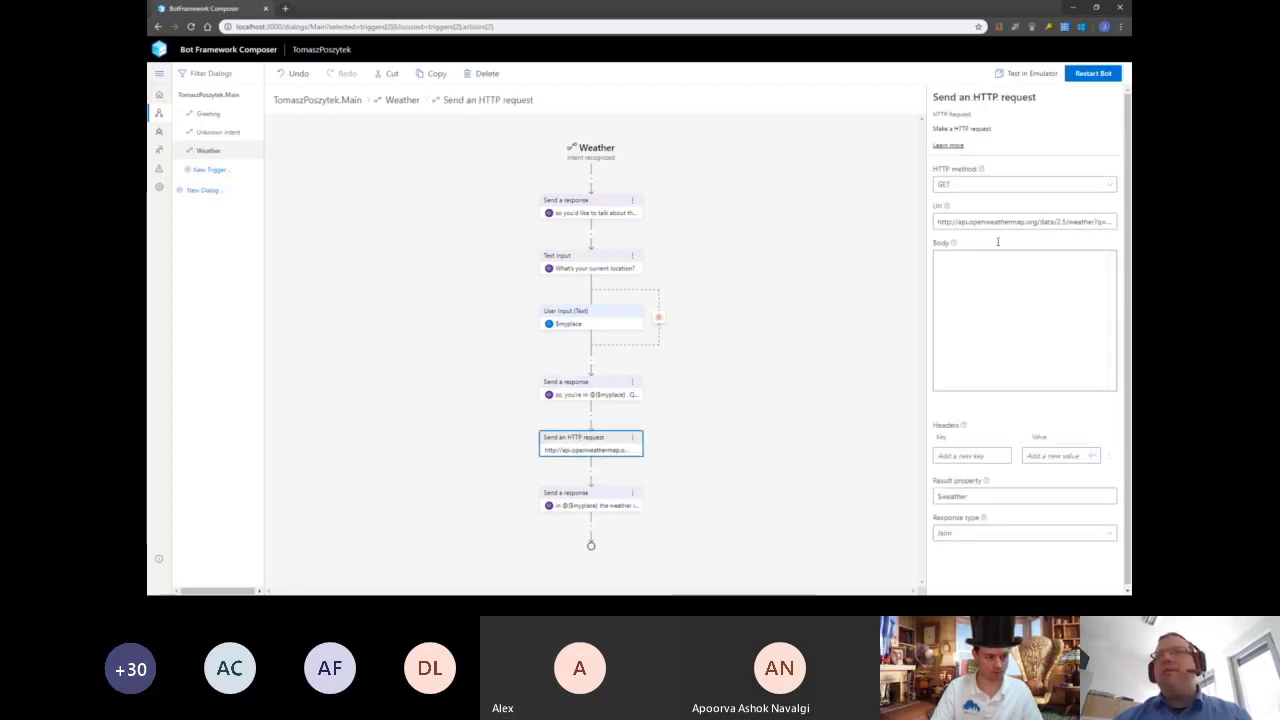
pyautogui.click(968, 221)
pyautogui.hotkey('ctrl', 'a')
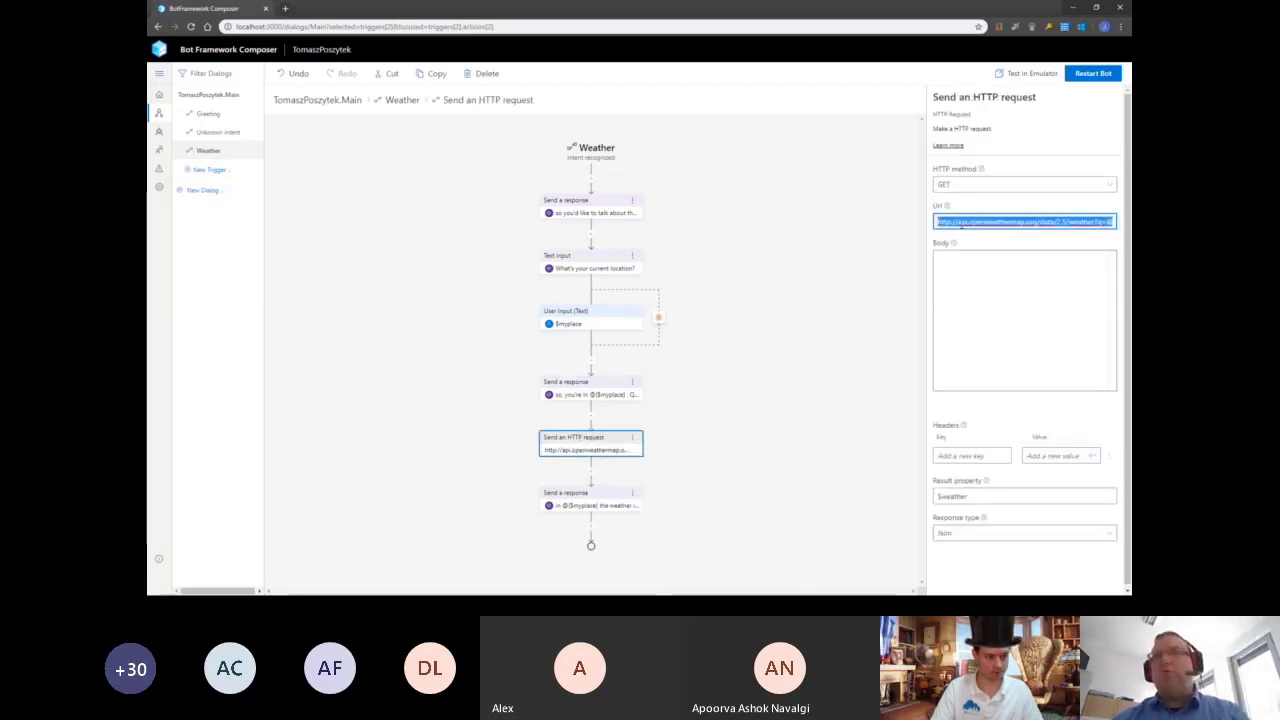
pyautogui.click(285, 8)
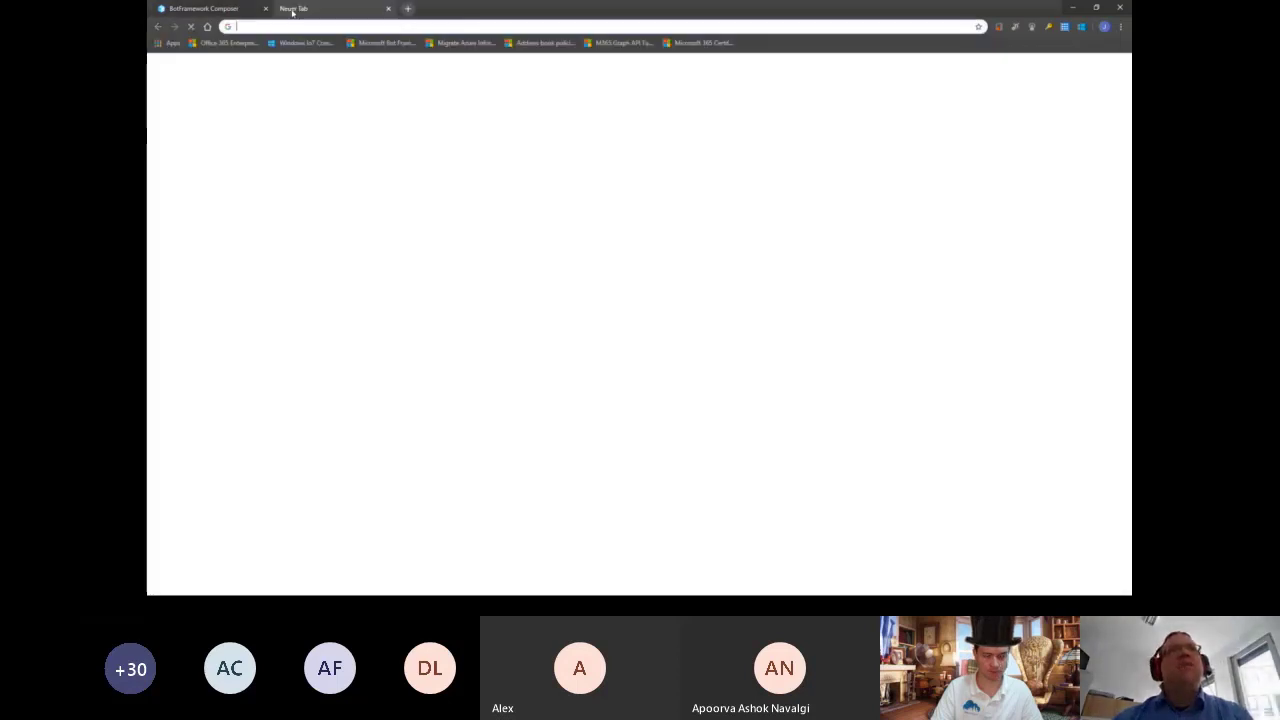
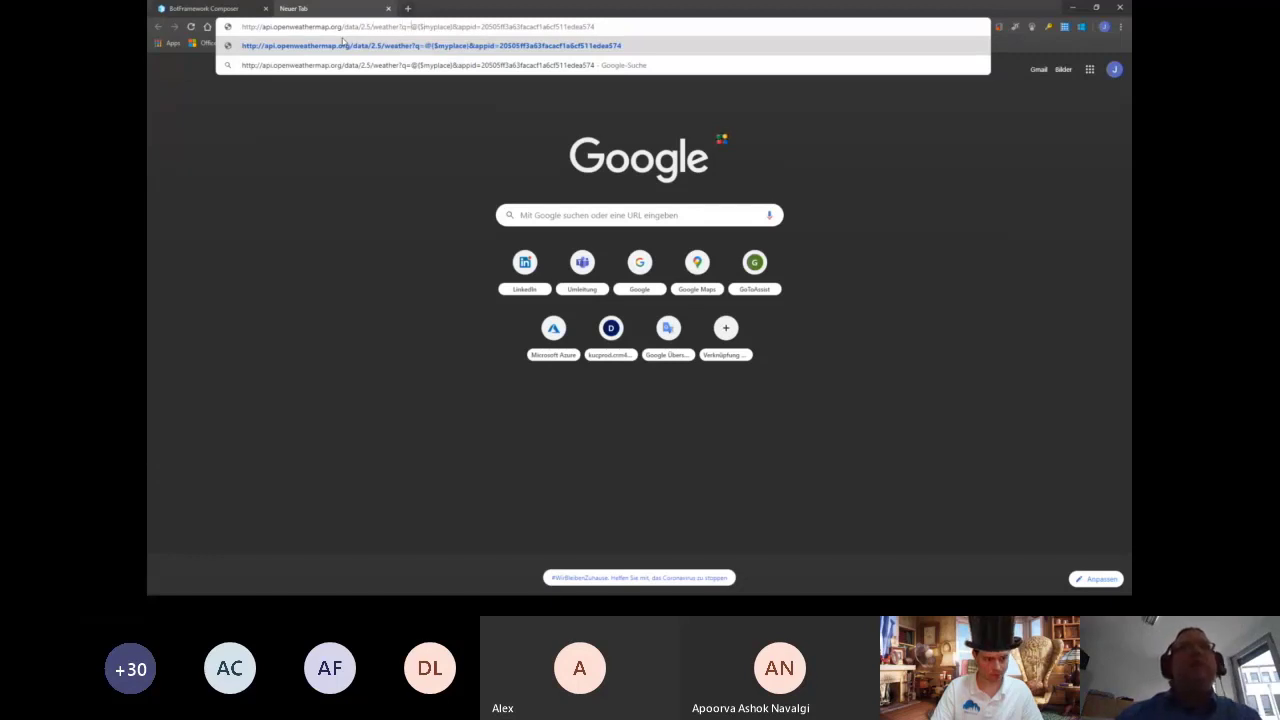
# Step: Replace the @{$myplace} placeholder in the pasted weather URL with Hamburg
pyautogui.hotkey('shift', 'Right')
pyautogui.hotkey('shift', 'Right')
pyautogui.hotkey('shift', 'Right')
pyautogui.hotkey('shift', 'Right')
pyautogui.hotkey('shift', 'Right')
pyautogui.hotkey('shift', 'Right')
pyautogui.hotkey('shift', 'Right')
pyautogui.hotkey('shift', 'Right')
pyautogui.hotkey('shift', 'Right')
pyautogui.hotkey('shift', 'Right')
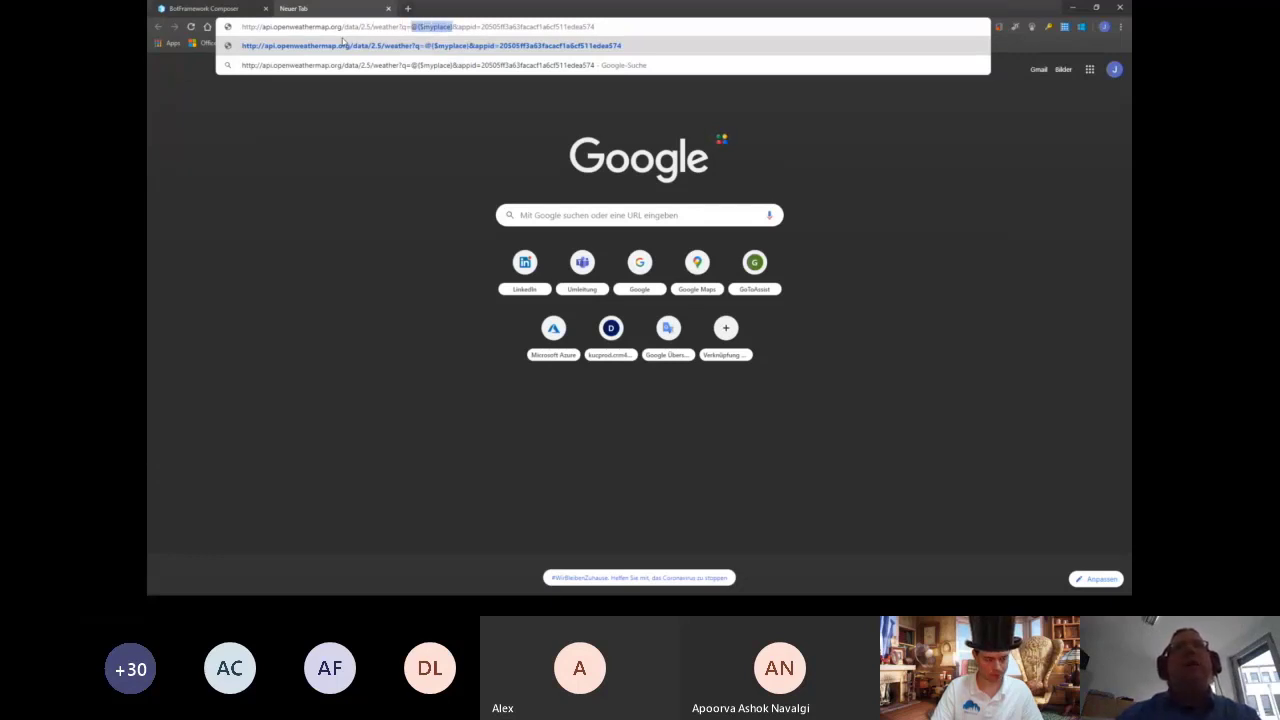
pyautogui.write('hAMBURG')
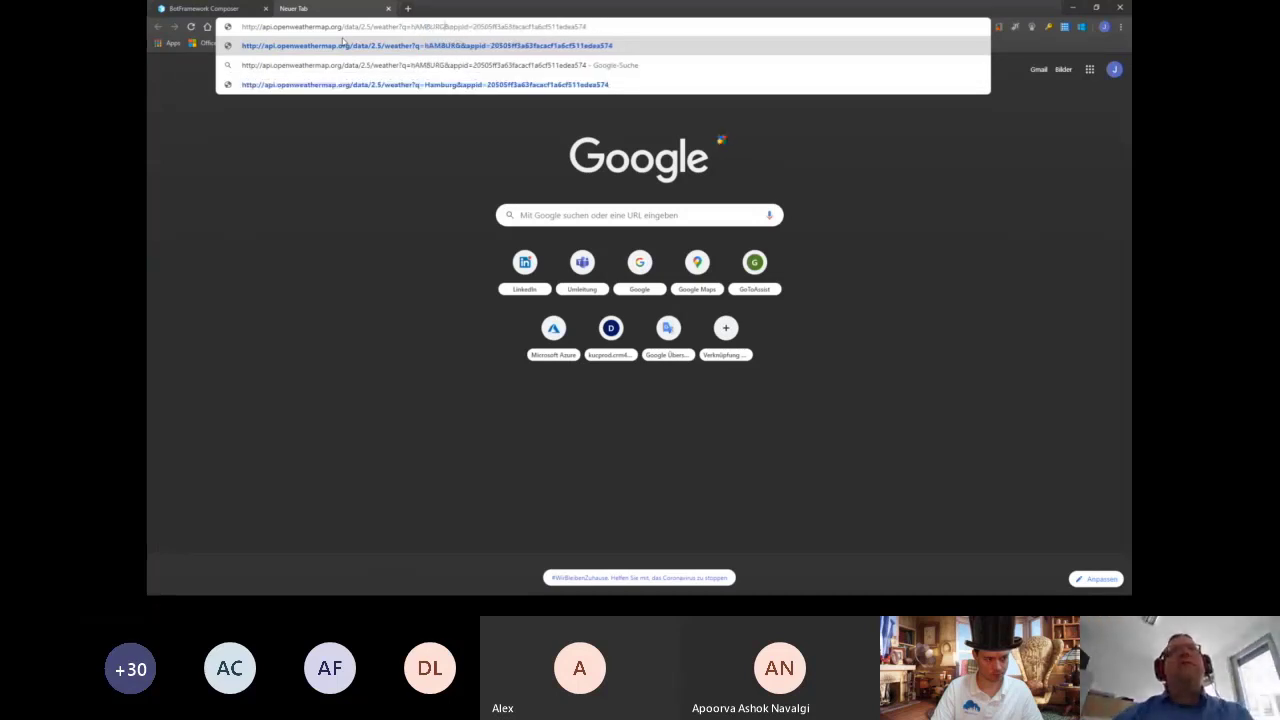
pyautogui.hotkey('shift', 'Left')
pyautogui.hotkey('shift', 'Left')
pyautogui.hotkey('shift', 'Left')
pyautogui.hotkey('shift', 'Left')
pyautogui.hotkey('shift', 'Left')
pyautogui.hotkey('shift', 'Left')
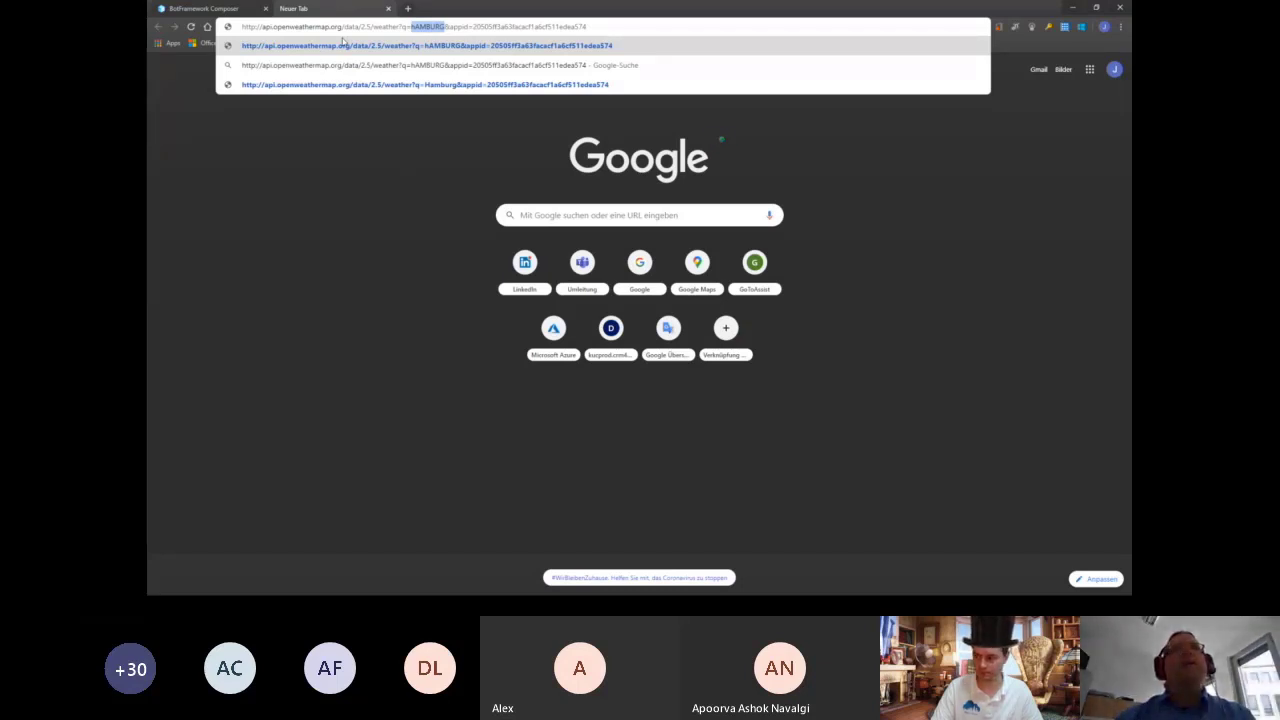
pyautogui.write('amburg')
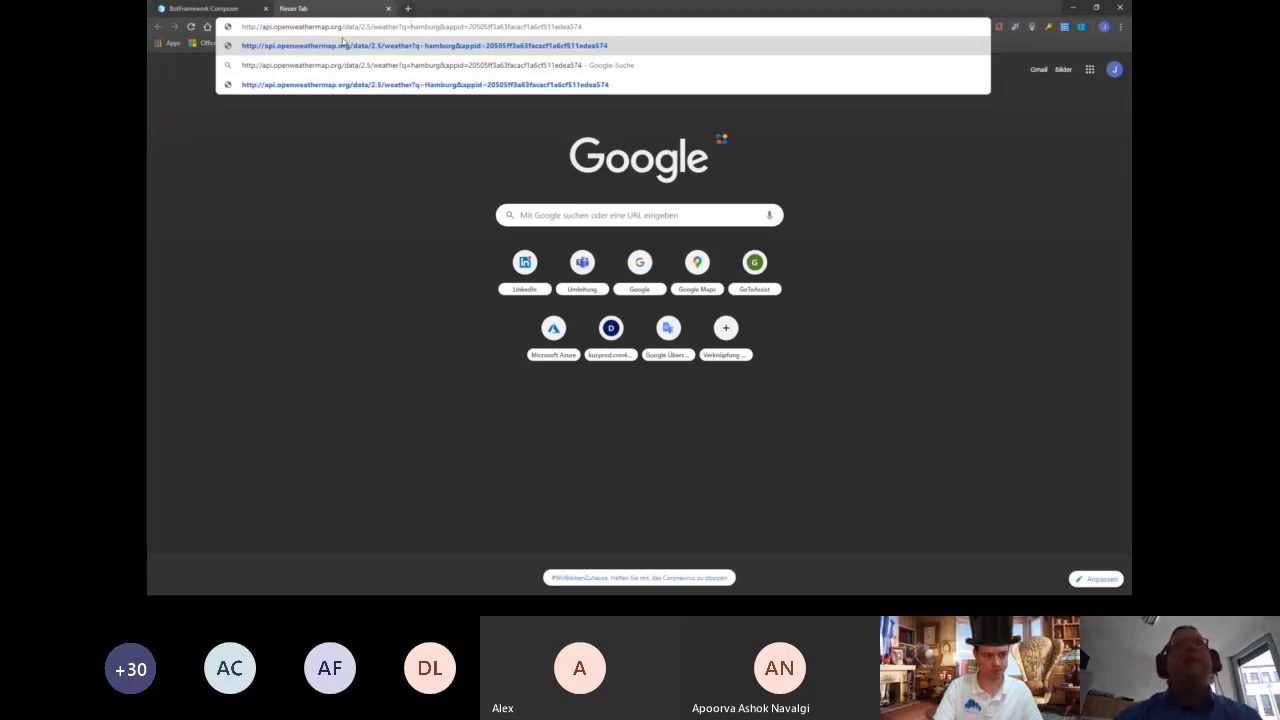
pyautogui.write('H')
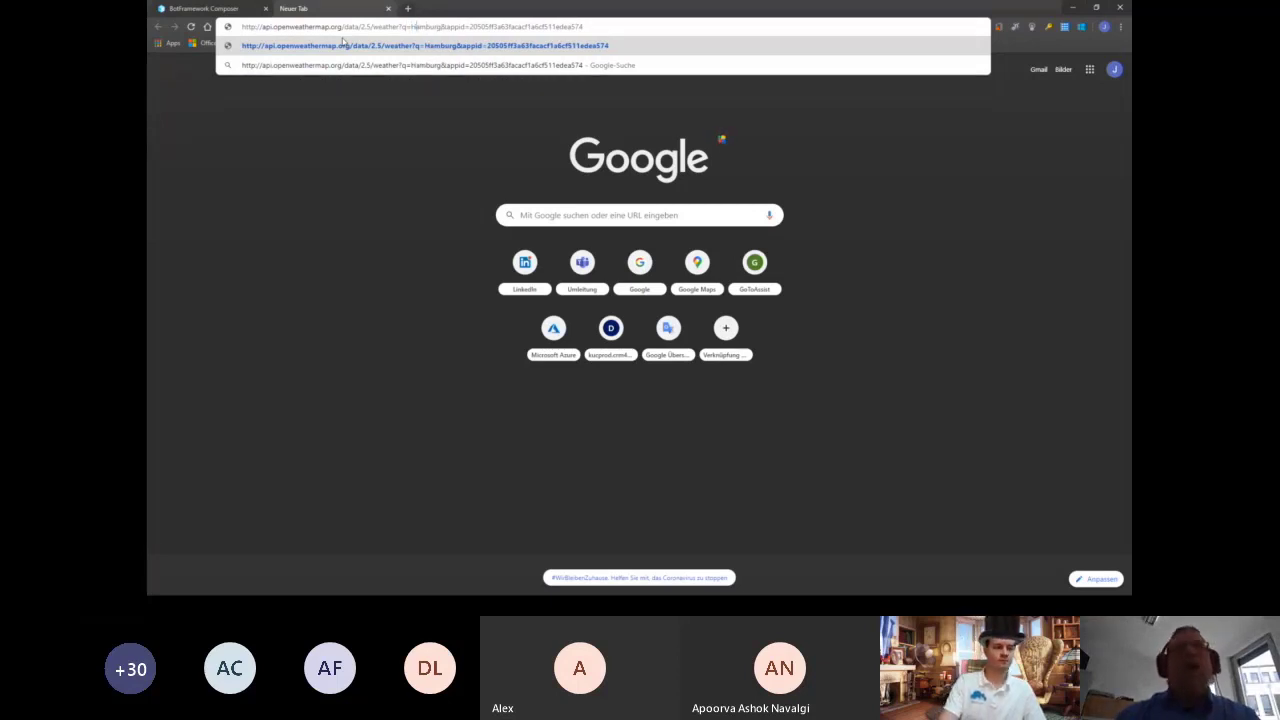
# Step: Check the q=Hamburg query parameter and load the weather URL
pyautogui.press('Right')
pyautogui.press('Right')
pyautogui.press('Right')
pyautogui.press('Right')
pyautogui.press('Right')
pyautogui.press('Right')
pyautogui.hotkey('shift', 'Left')
pyautogui.hotkey('shift', 'Left')
pyautogui.hotkey('shift', 'Left')
pyautogui.hotkey('shift', 'Left')
pyautogui.hotkey('shift', 'Left')
pyautogui.hotkey('shift', 'Left')
pyautogui.hotkey('shift', 'Left')
pyautogui.hotkey('shift', 'Left')
pyautogui.hotkey('shift', 'Left')
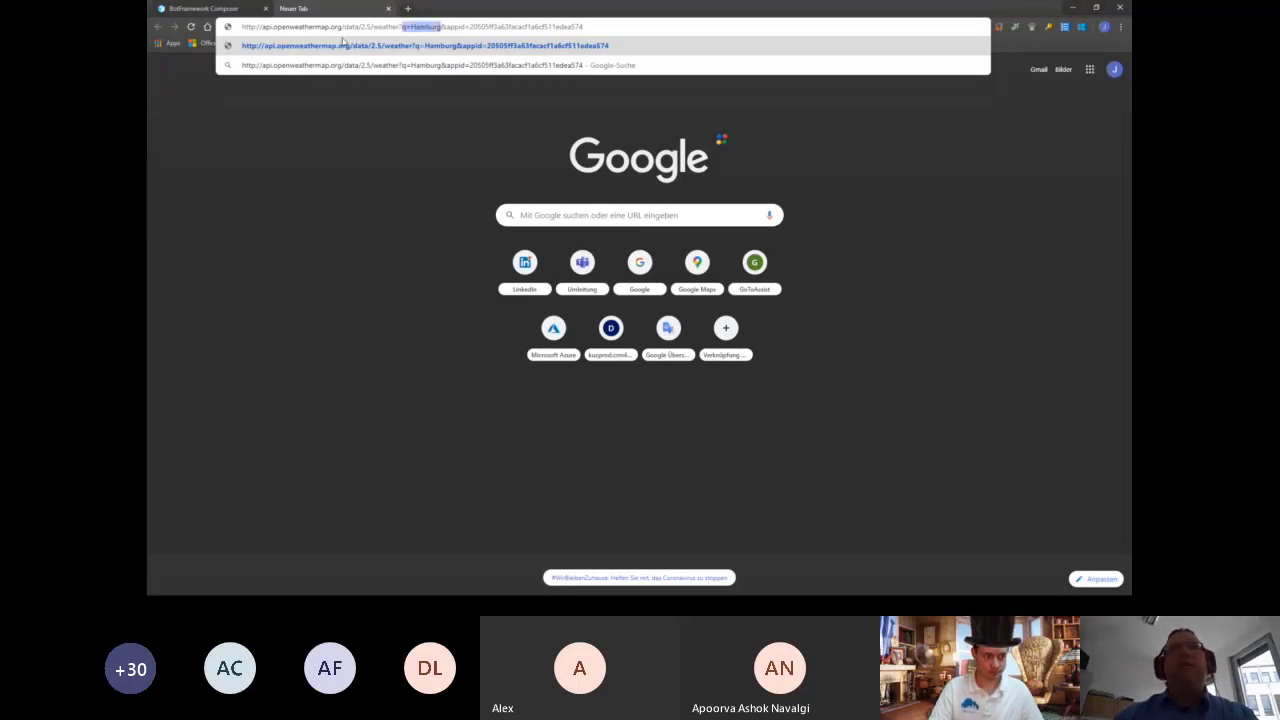
pyautogui.press('Return')
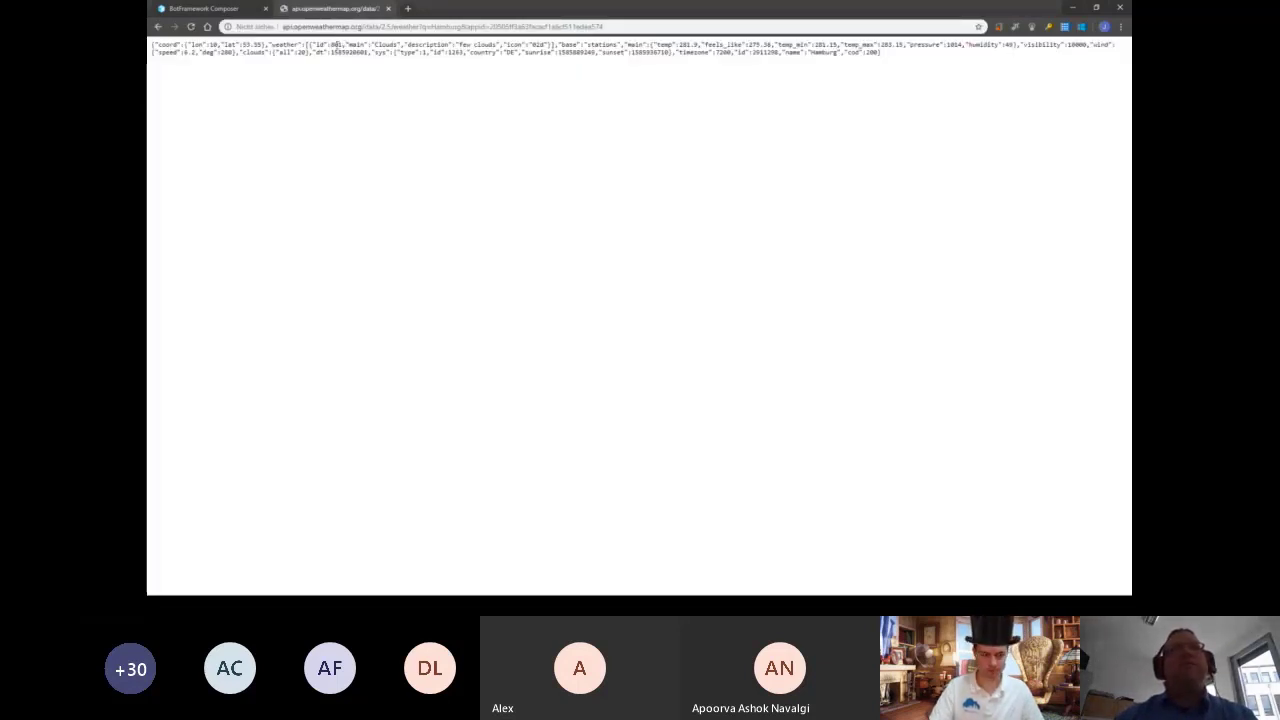
# Step: Copy the whole weather API response into the empty untitled file in a maximized Visual Studio Code window
pyautogui.hotkey('ctrl', 'a')
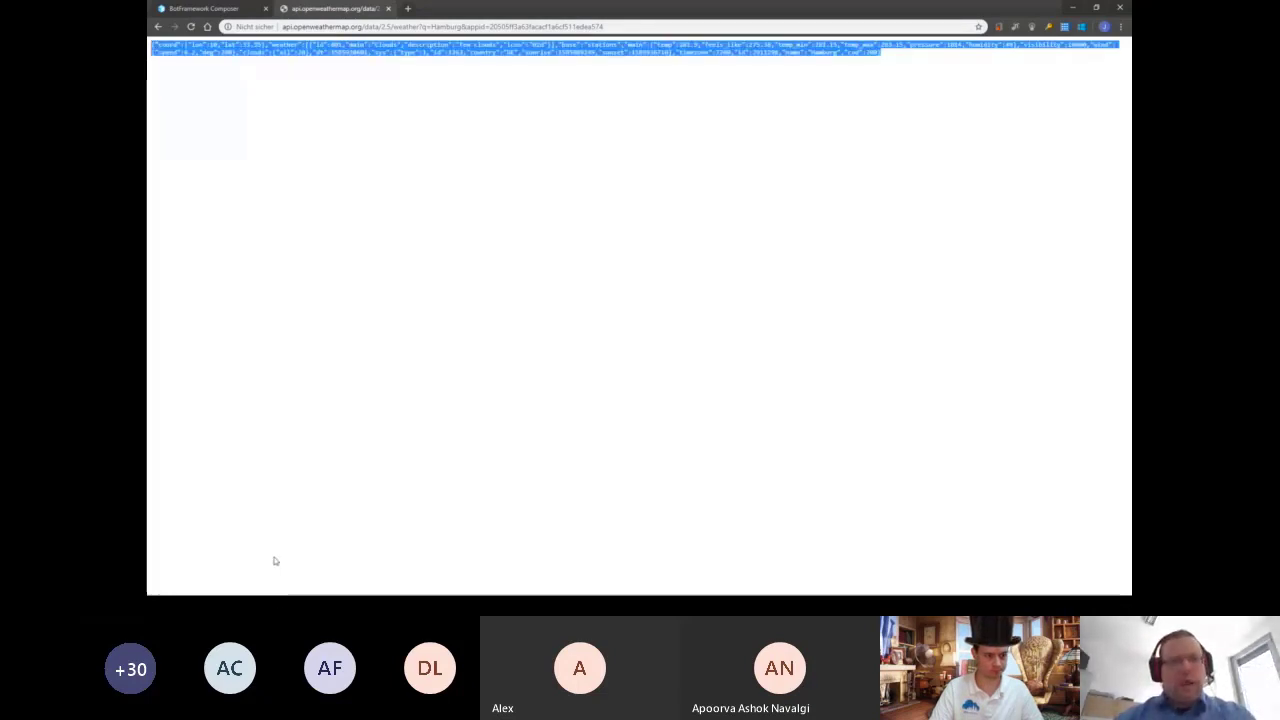
pyautogui.hotkey('alt', 'Tab')
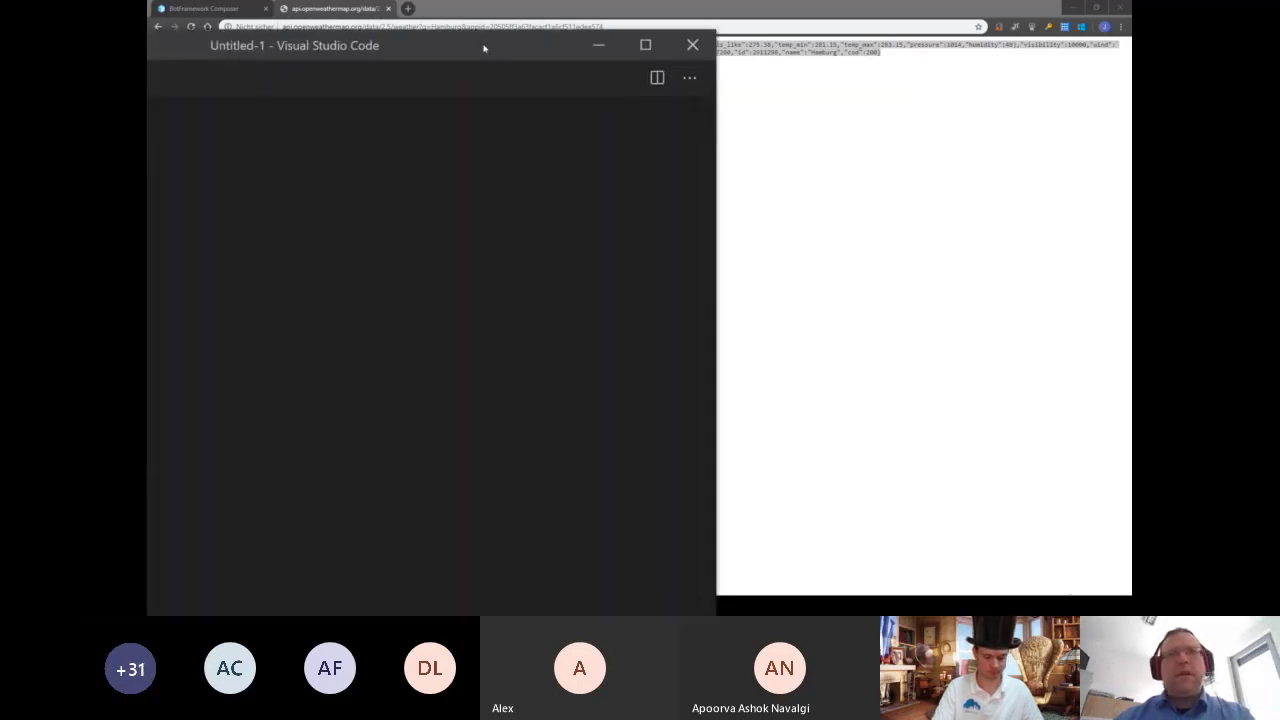
pyautogui.moveTo(486, 46); pyautogui.dragTo(746, 82)
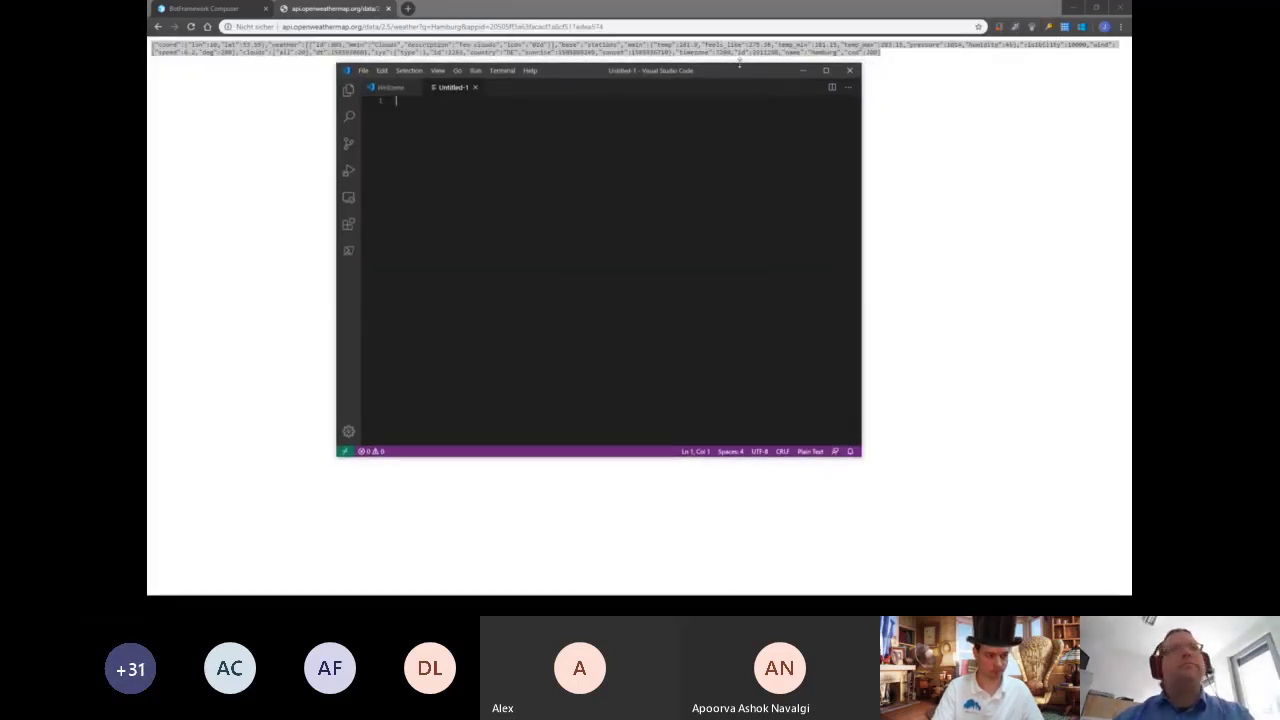
pyautogui.doubleClick(739, 64)
pyautogui.hotkey('ctrl', 'v')
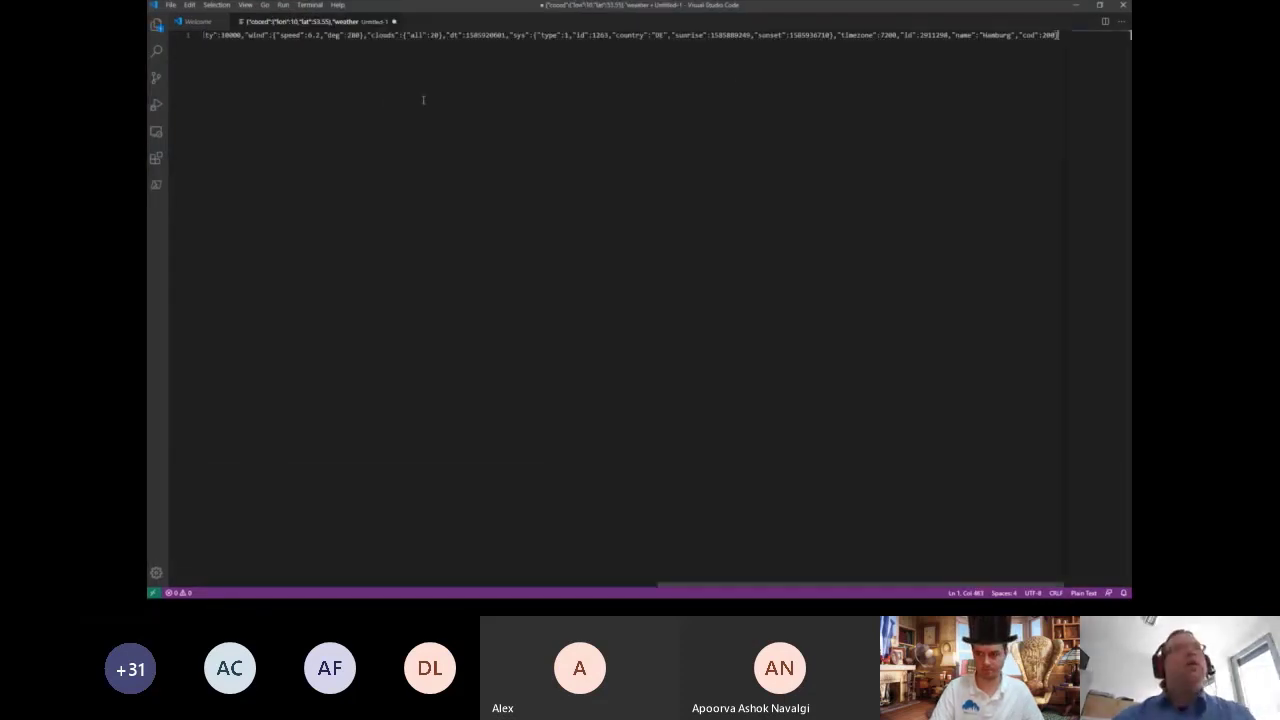
# Step: Change the untitled file's language mode to JSON
pyautogui.hotkey('ctrl', 'shift', 'p')
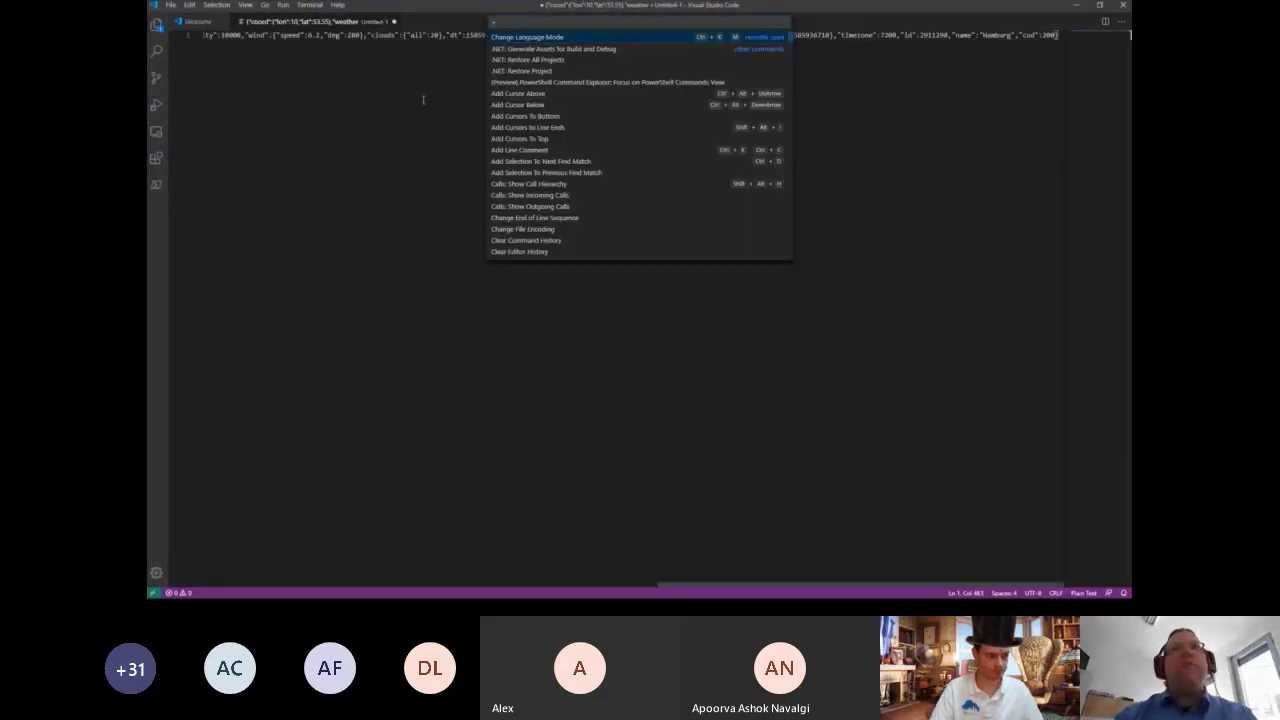
pyautogui.press('Escape')
pyautogui.hotkey('ctrl', 'shift', 'p')
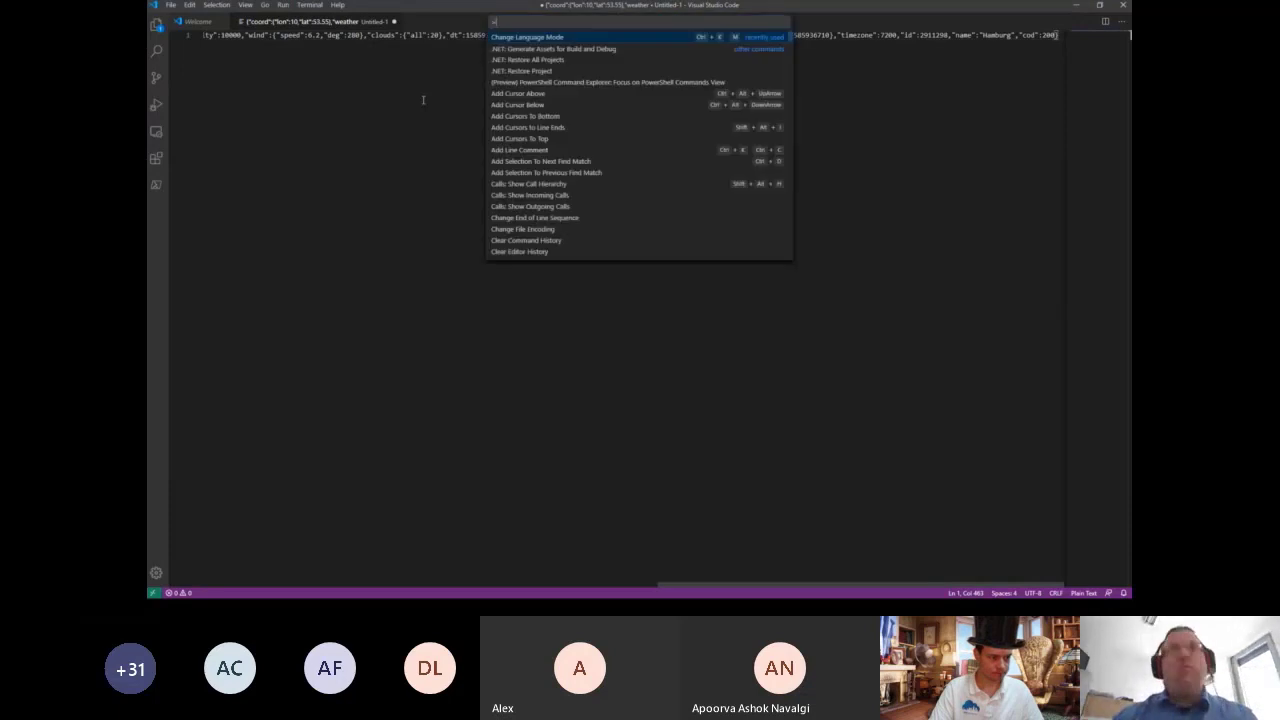
pyautogui.press('Return')
pyautogui.write('json')
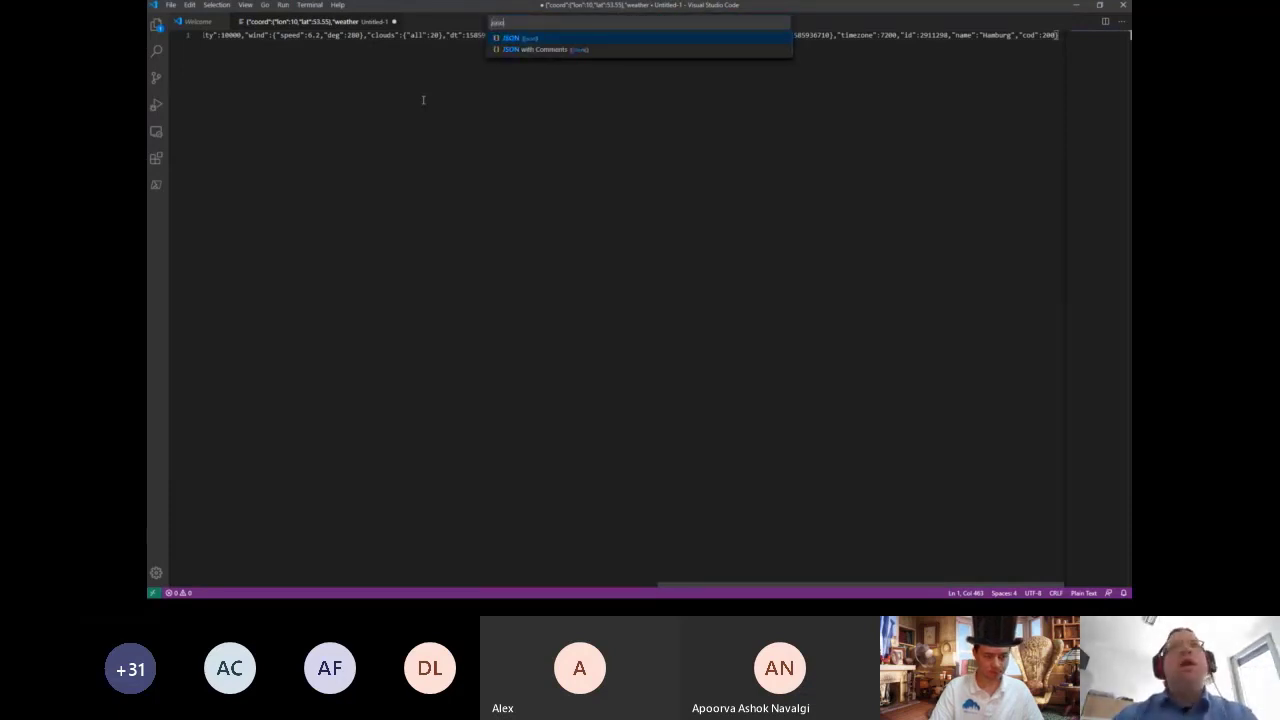
pyautogui.press('Return')
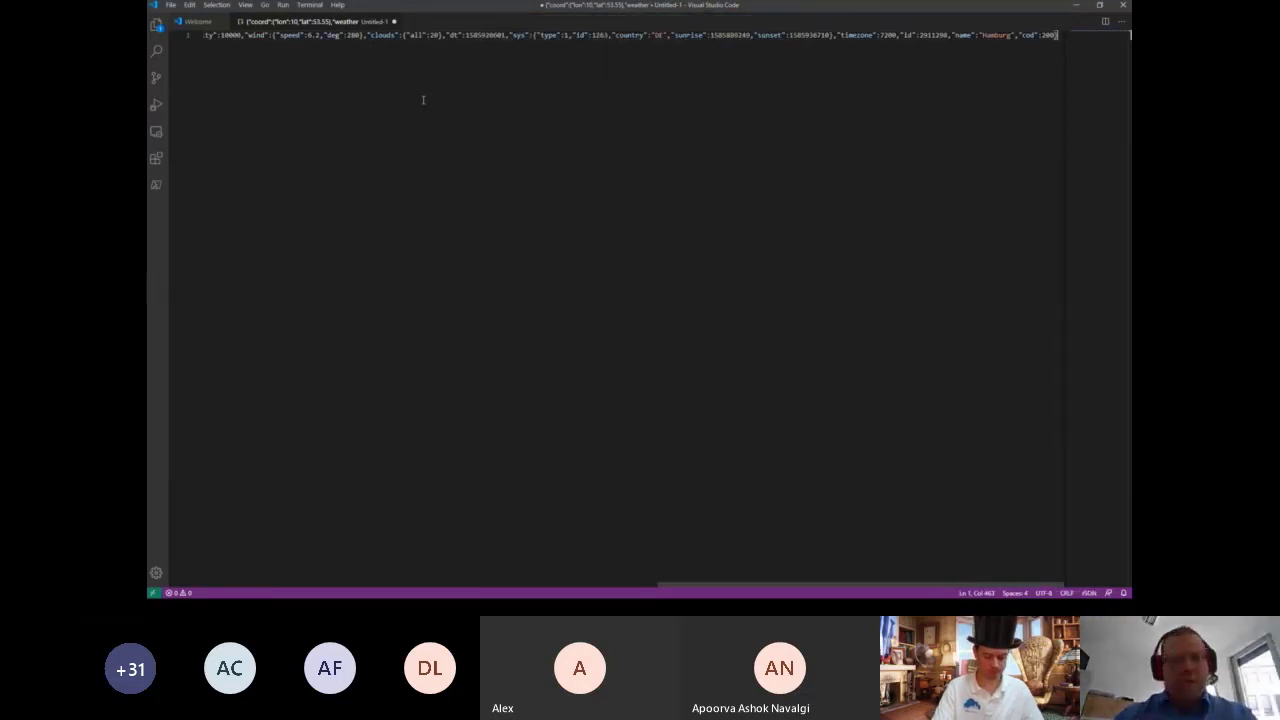
# Step: Format the pasted weather response as an indented JSON document
pyautogui.hotkey('ctrl', 'shift', 'p')
pyautogui.write('format')
pyautogui.press('Return')
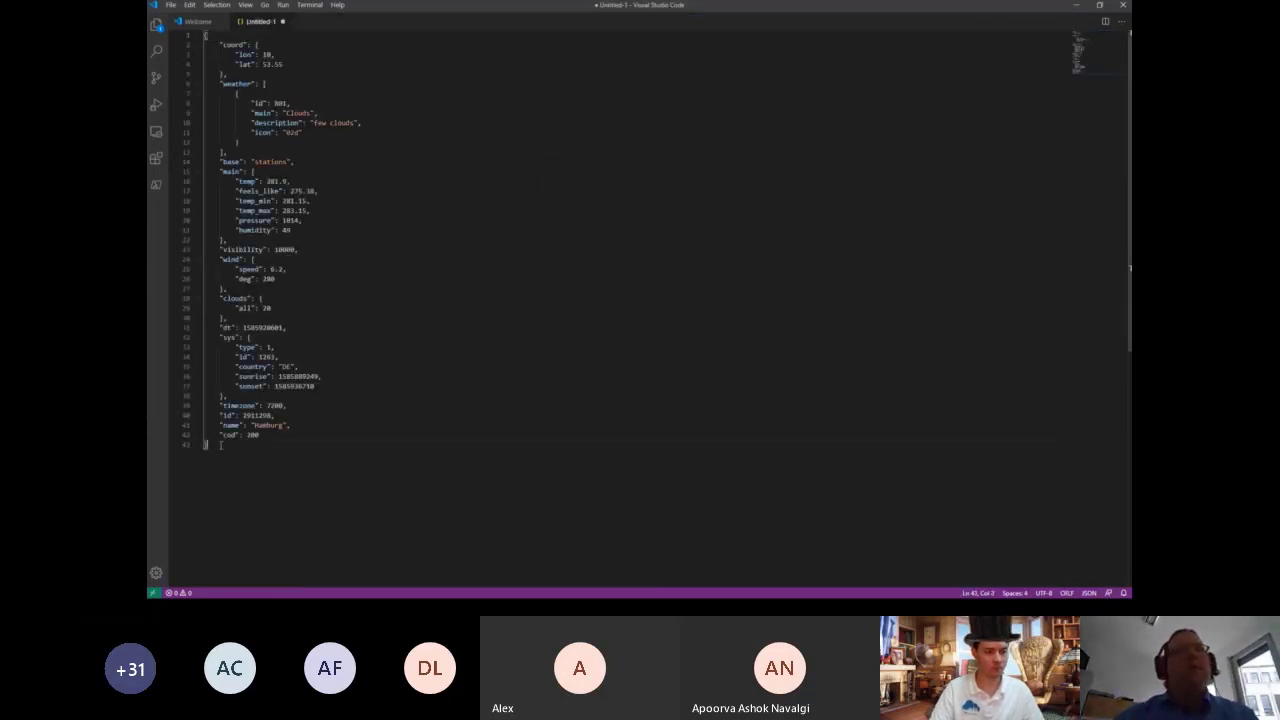
# Step: Examine the coord and weather entries in the formatted JSON, focusing on the weather array's object and its description value
pyautogui.doubleClick(236, 44)
pyautogui.doubleClick(236, 84)
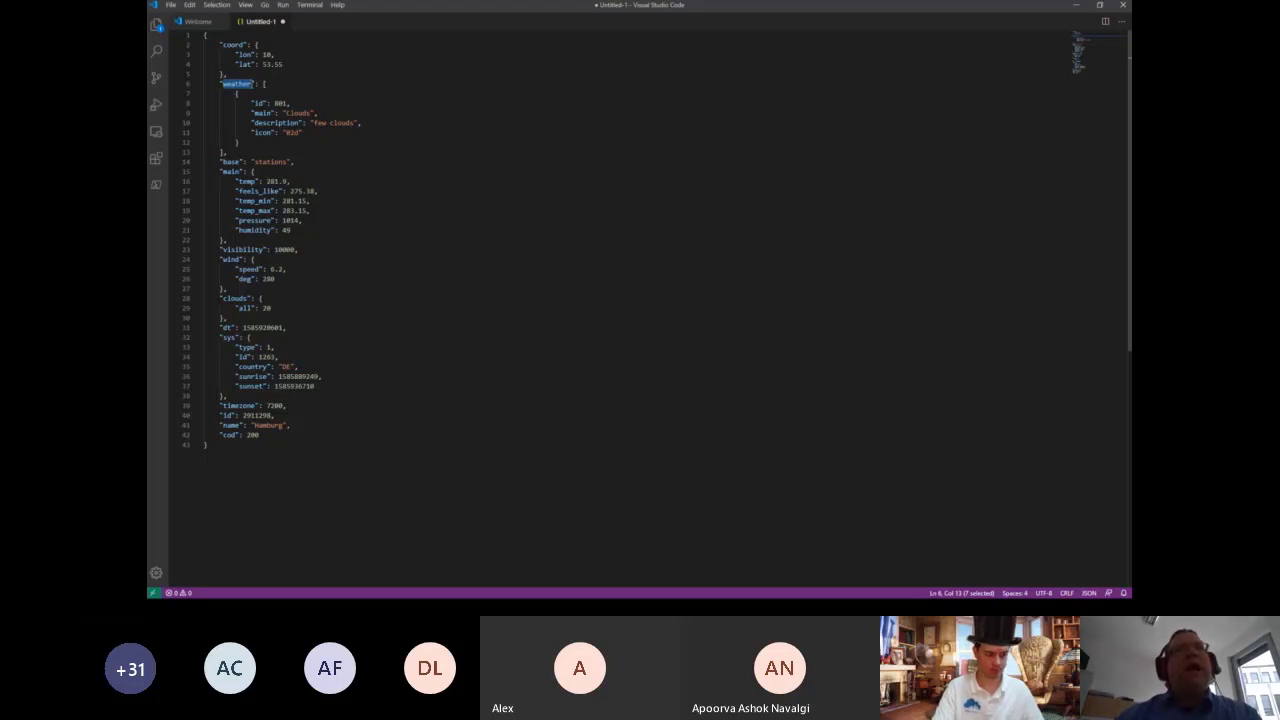
pyautogui.moveTo(238, 93); pyautogui.dragTo(240, 149)
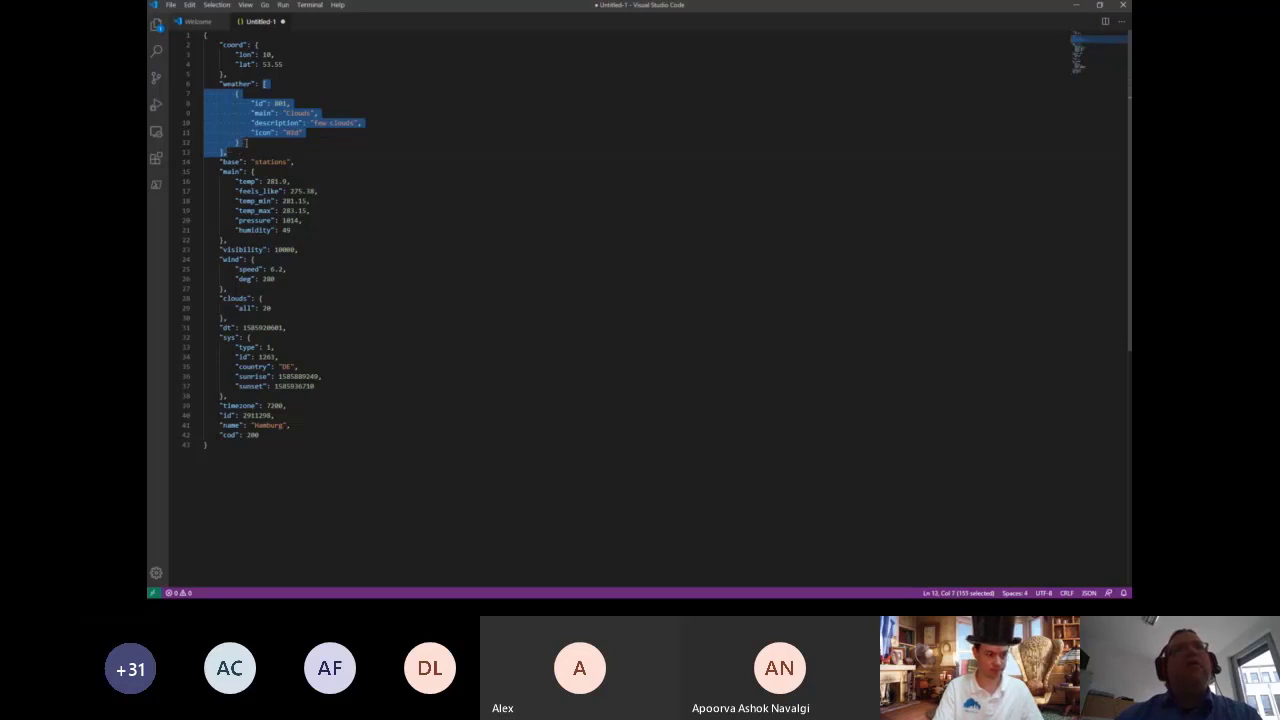
pyautogui.click(249, 145)
pyautogui.moveTo(249, 145); pyautogui.dragTo(211, 93)
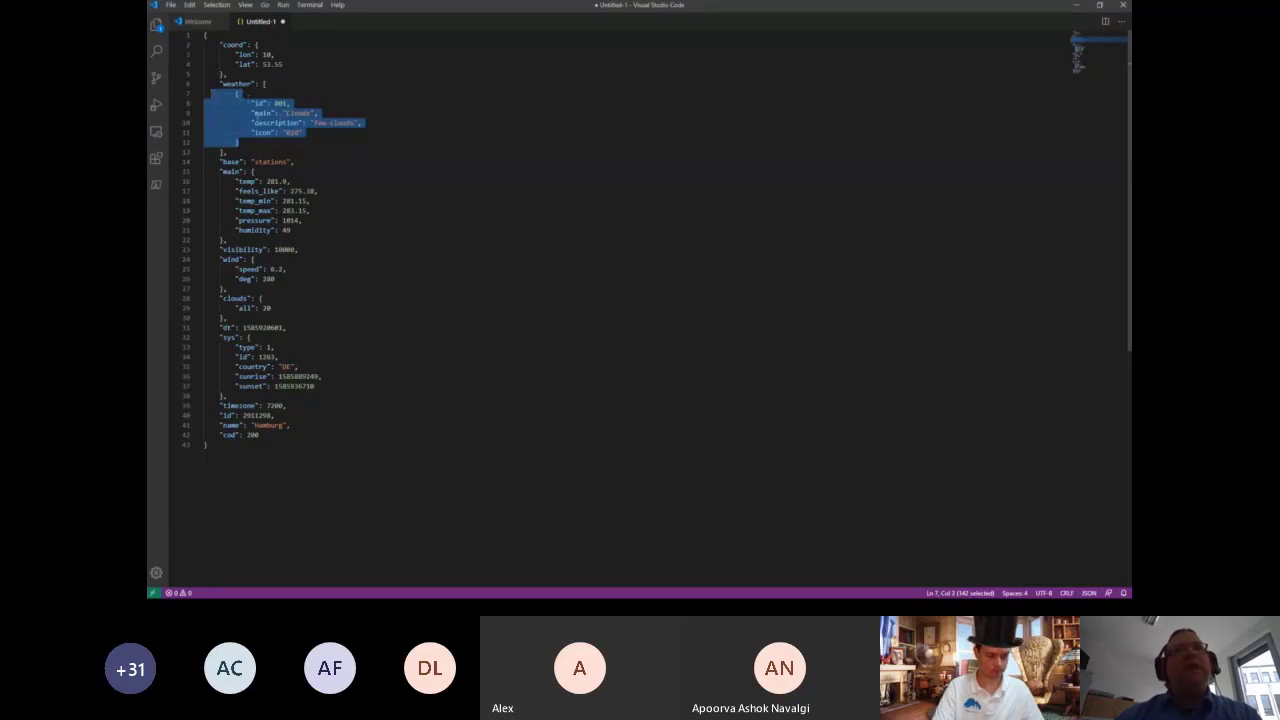
pyautogui.doubleClick(272, 122)
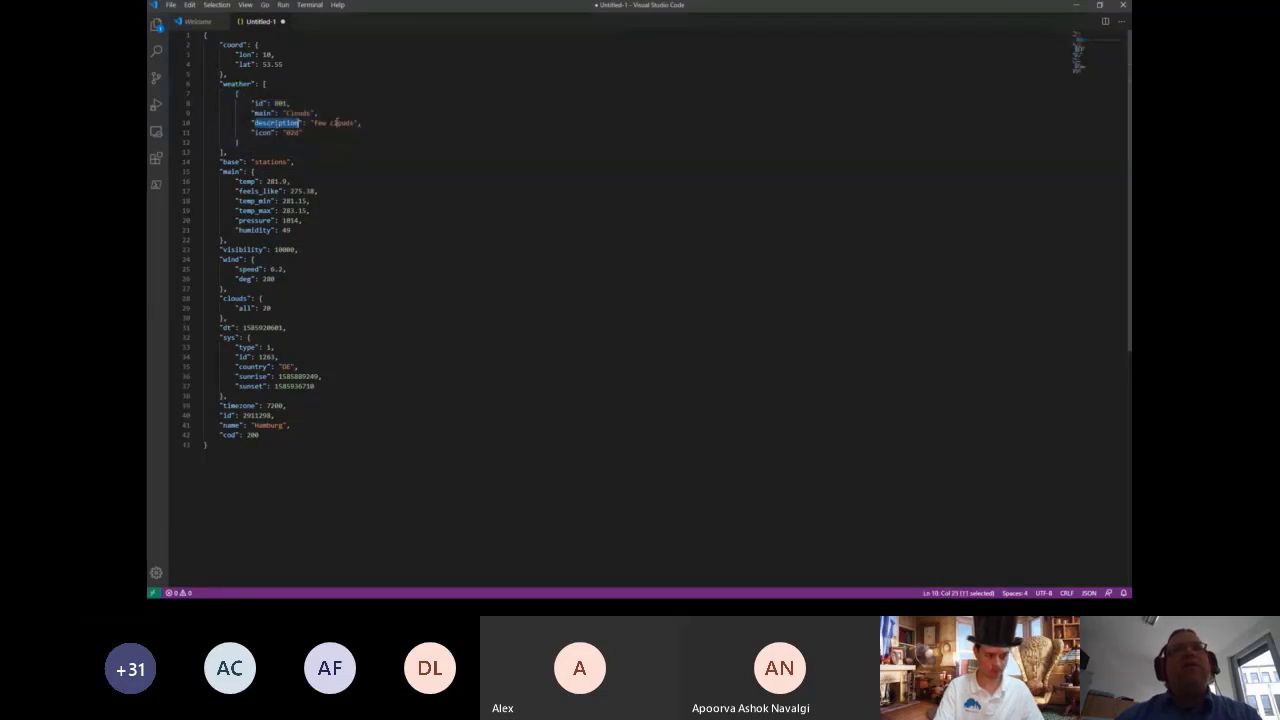
pyautogui.moveTo(310, 122); pyautogui.dragTo(403, 120)
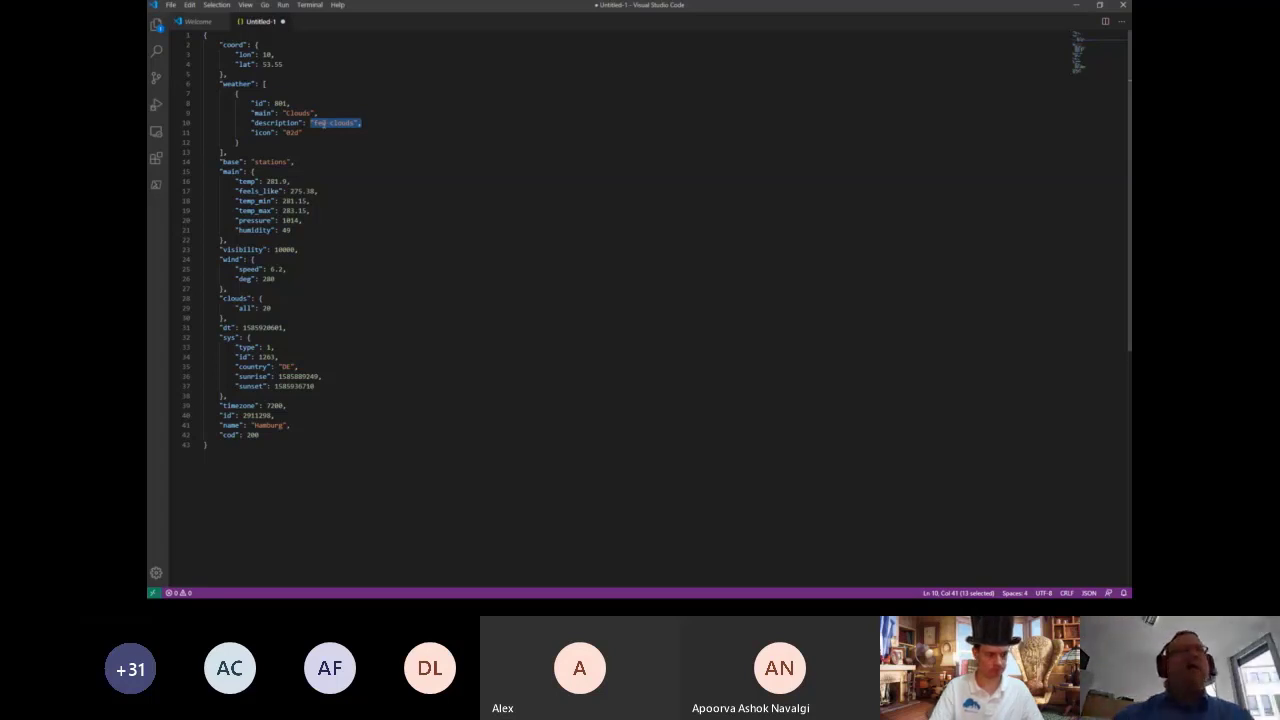
pyautogui.doubleClick(320, 122)
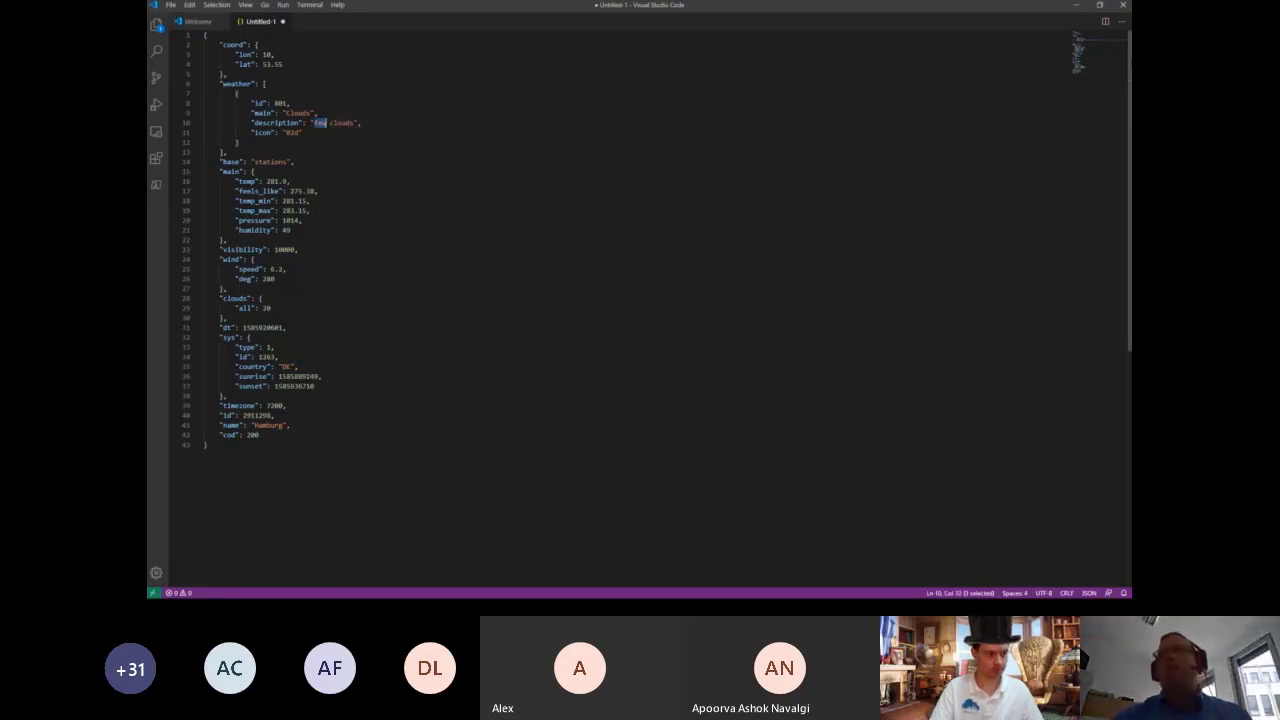
# Step: Switch back to Bot Framework Composer and review the available HTTP methods for the weather request
pyautogui.click(1076, 12)
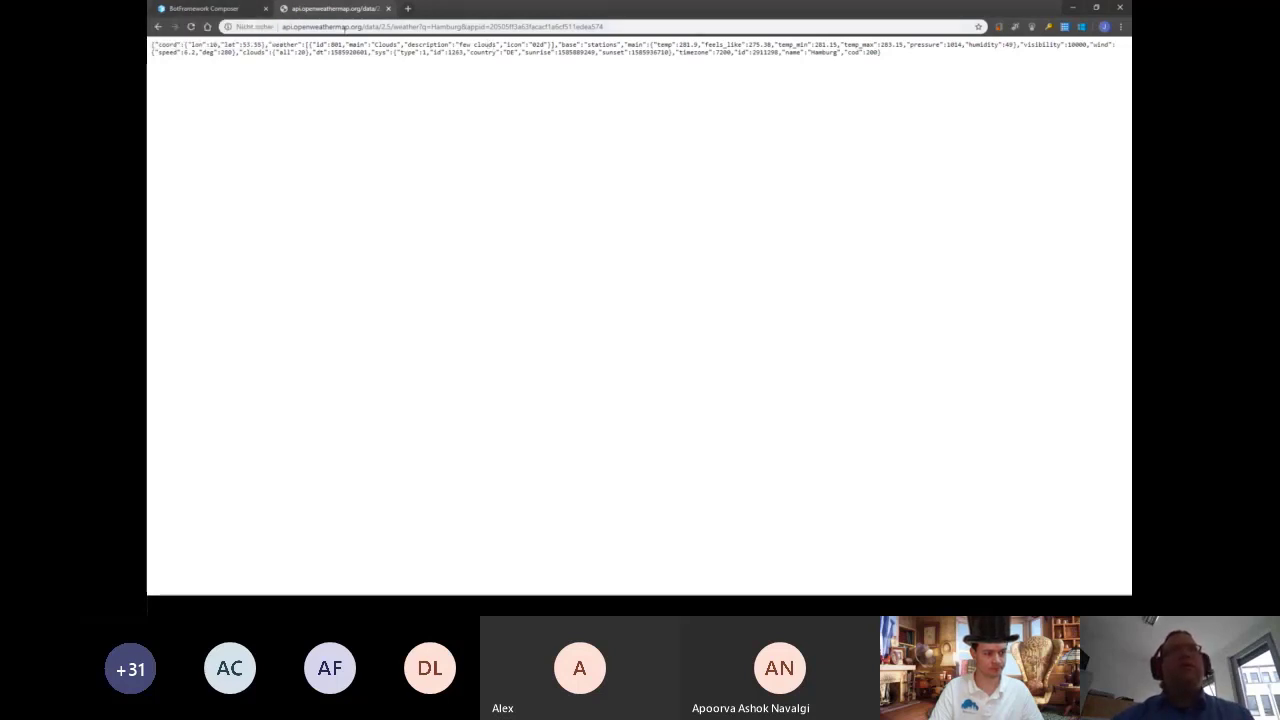
pyautogui.click(204, 8)
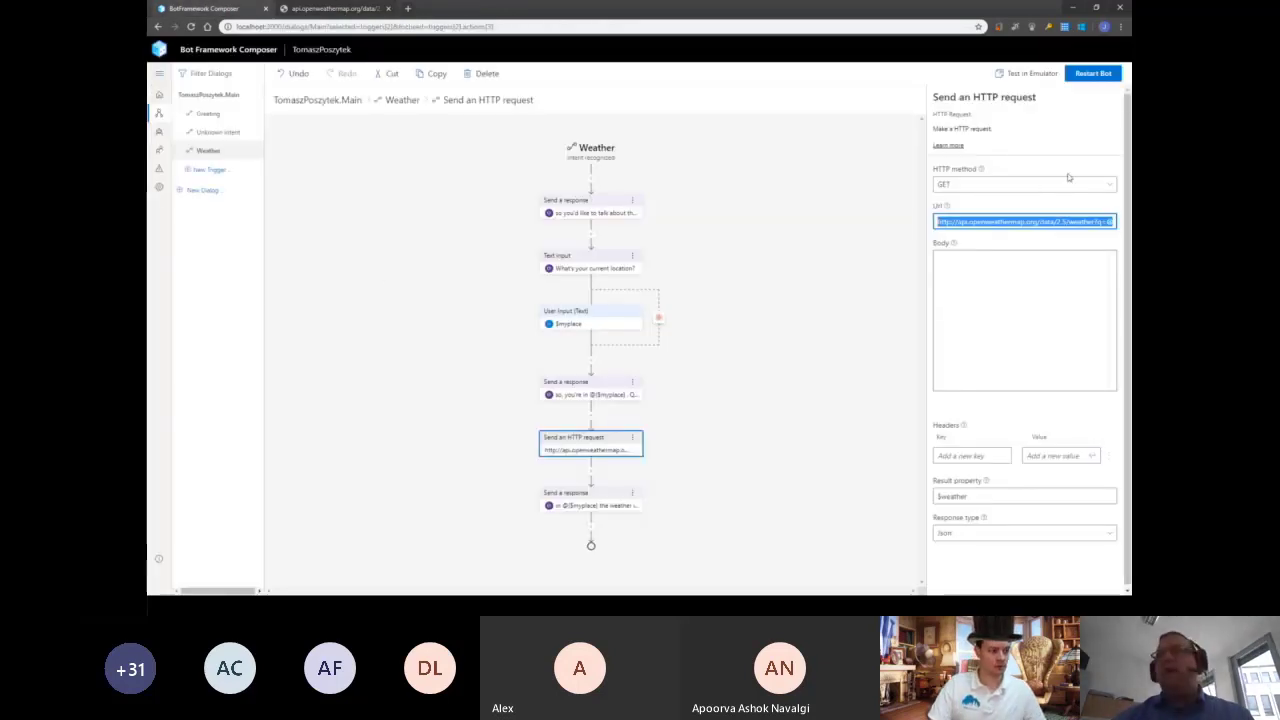
pyautogui.click(958, 185)
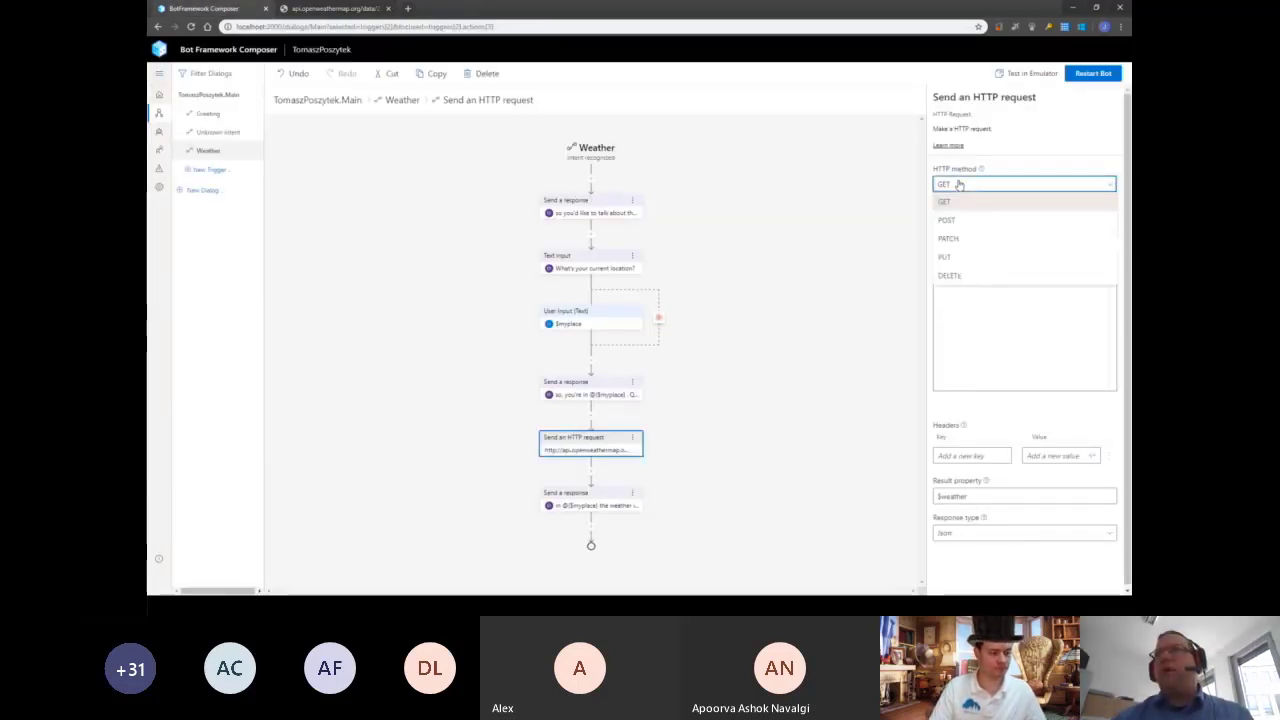
pyautogui.click(958, 185)
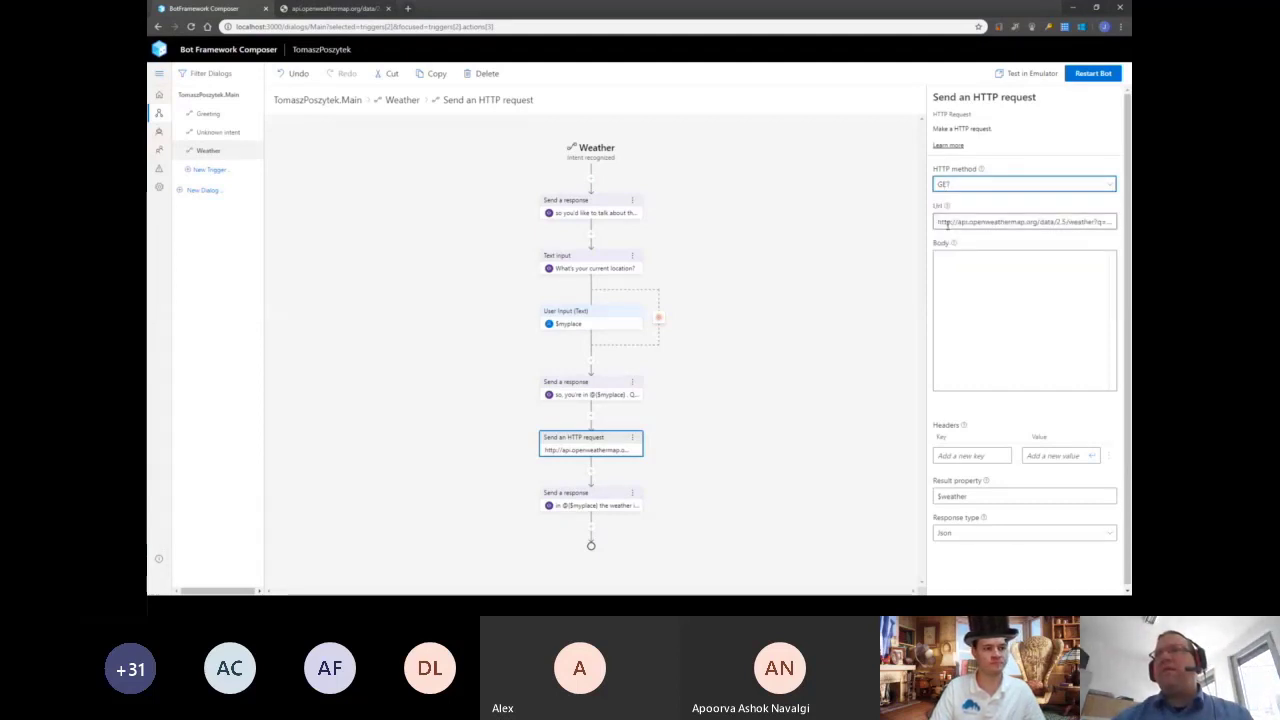
# Step: Inspect the HTTP request's full Url, from the openweathermap.org address to the appid parameter at its end
pyautogui.tripleClick(949, 222)
pyautogui.click(949, 222)
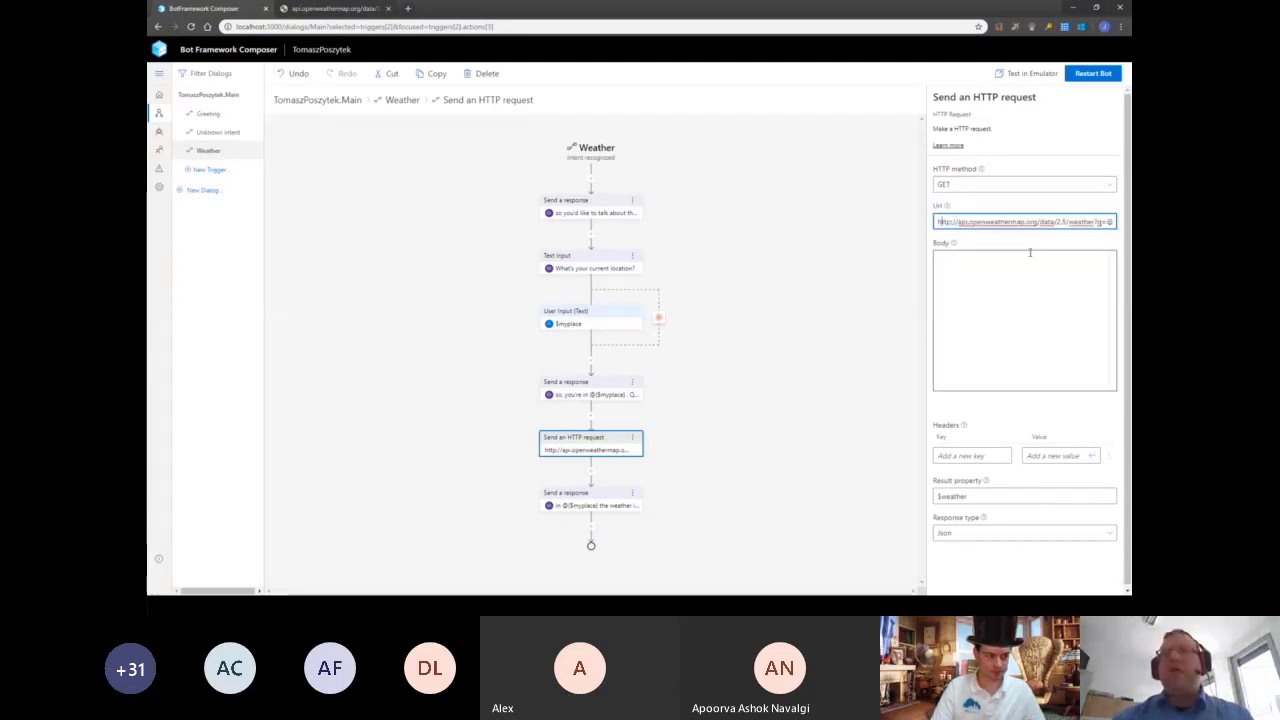
pyautogui.press('End')
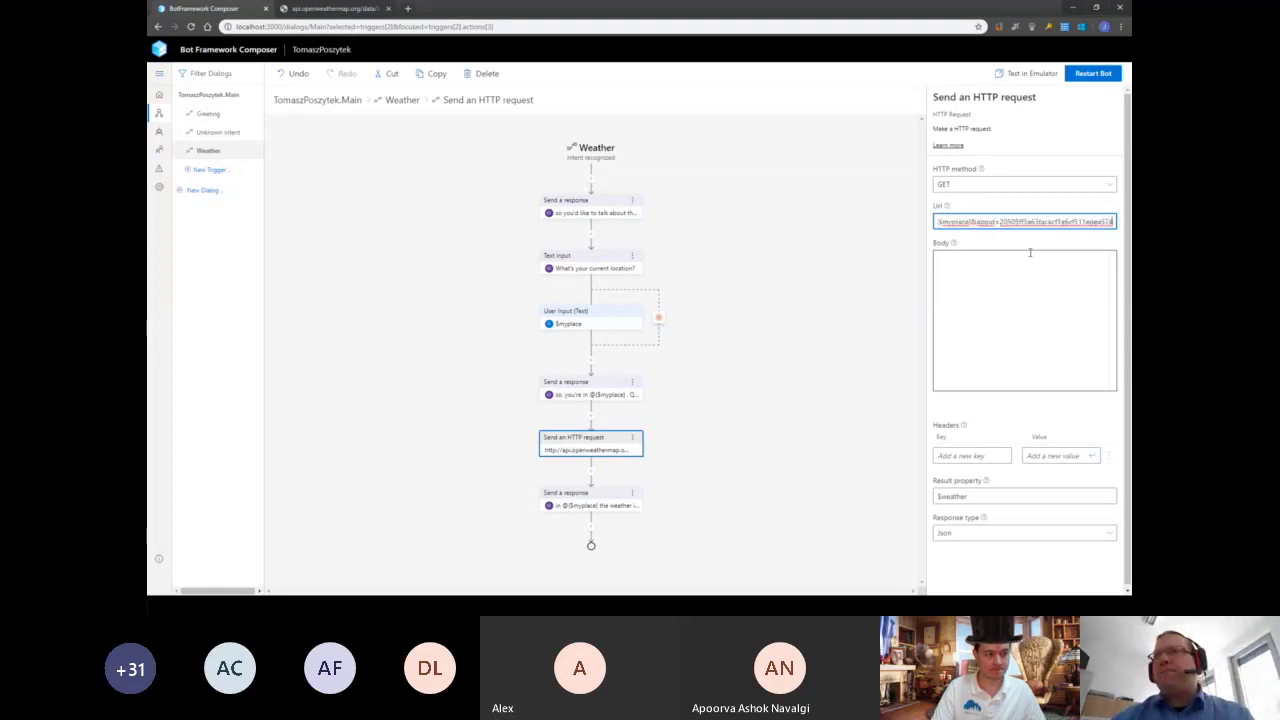
pyautogui.hotkey('ctrl', 'shift', 'Left')
pyautogui.hotkey('ctrl', 'shift', 'Left')
pyautogui.hotkey('ctrl', 'shift', 'Left')
pyautogui.hotkey('ctrl', 'shift', 'Left')
pyautogui.hotkey('ctrl', 'shift', 'Left')
pyautogui.hotkey('ctrl', 'shift', 'Left')
pyautogui.hotkey('ctrl', 'shift', 'Left')
pyautogui.hotkey('ctrl', 'shift', 'Left')
pyautogui.hotkey('ctrl', 'shift', 'Left')
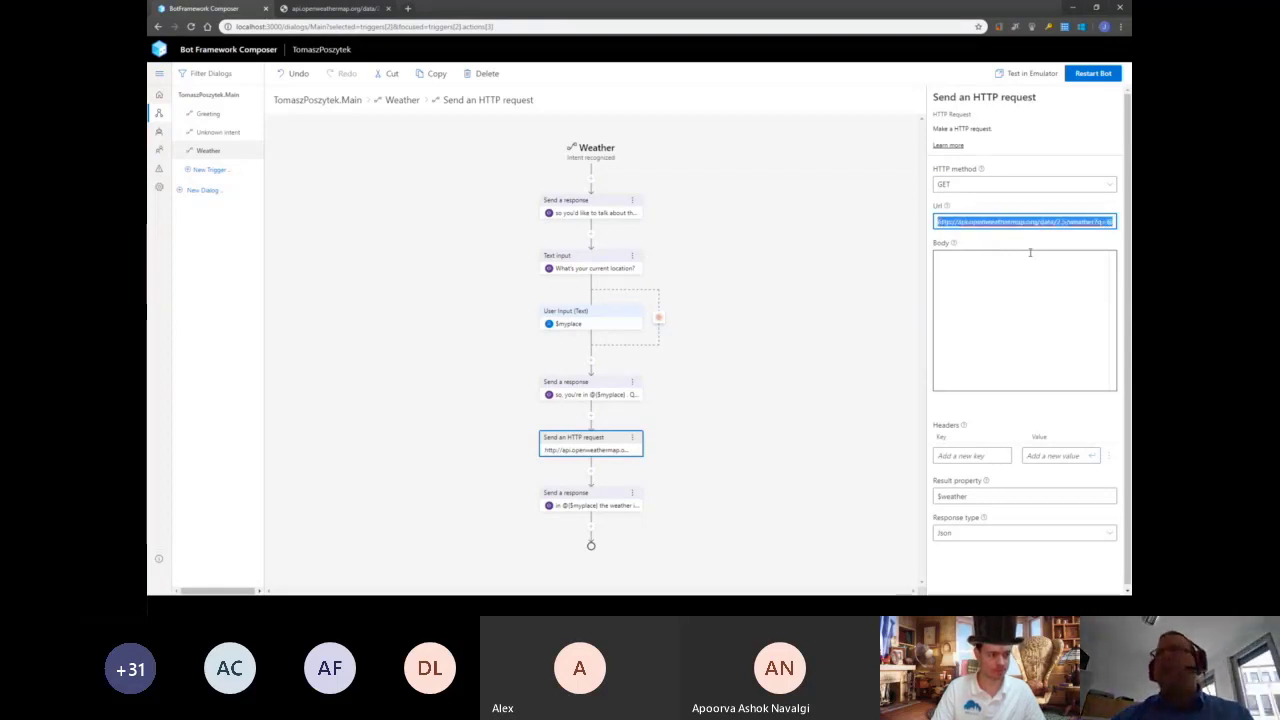
pyautogui.hotkey('ctrl', 'shift', 'Right')
pyautogui.hotkey('ctrl', 'shift', 'Right')
pyautogui.hotkey('ctrl', 'shift', 'Left')
pyautogui.hotkey('ctrl', 'shift', 'Left')
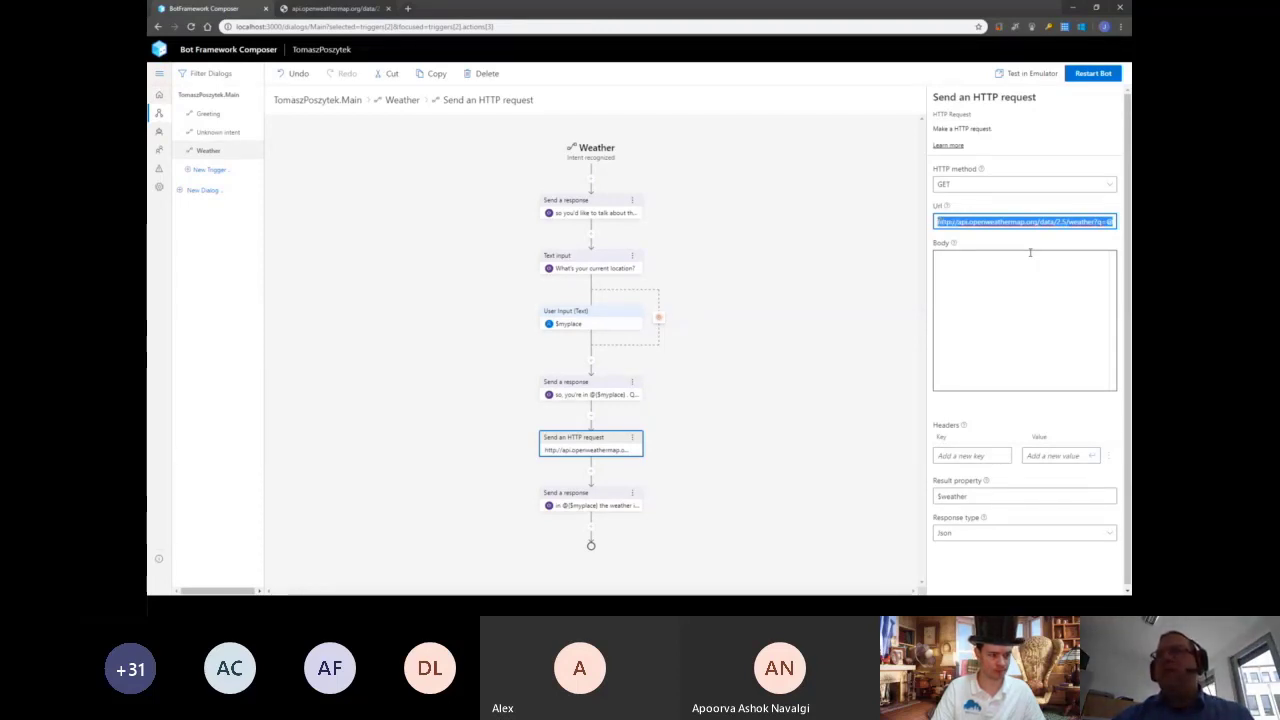
# Step: Go through the request Url's parts up to the q parameter with the $myplace variable and the appid parameter
pyautogui.hotkey('ctrl', 'Right')
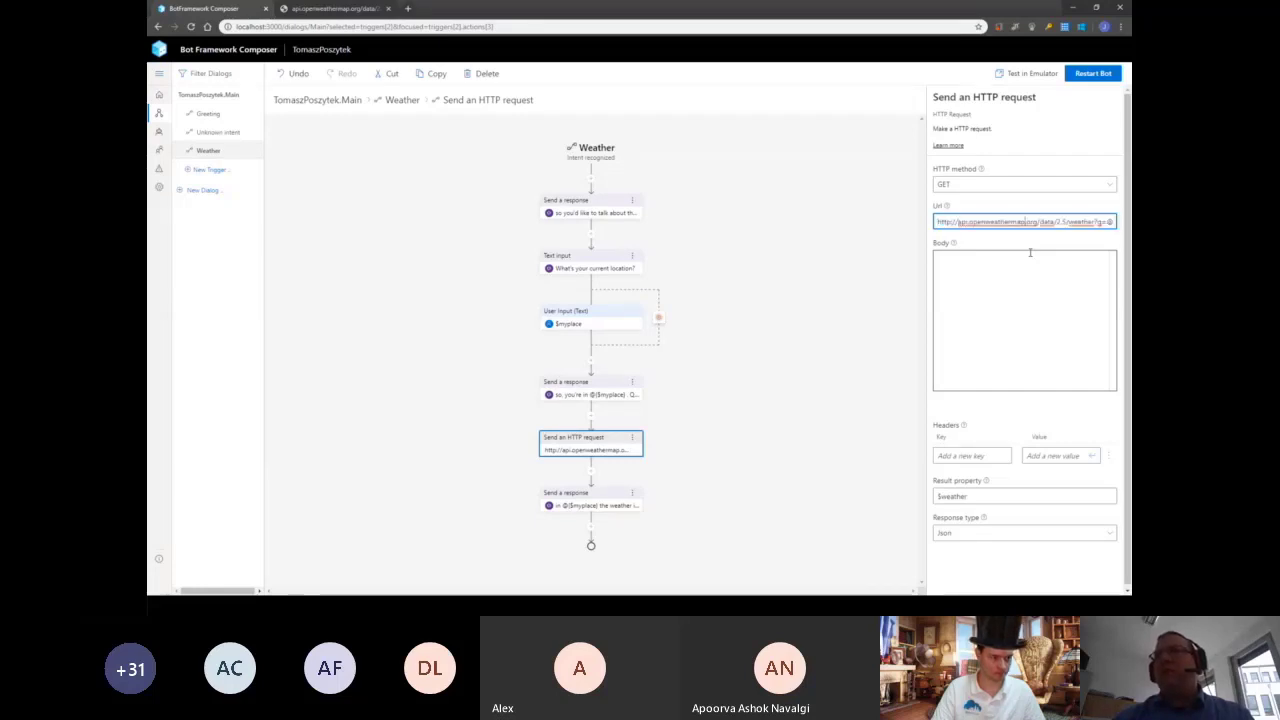
pyautogui.hotkey('ctrl', 'Right')
pyautogui.hotkey('ctrl', 'Right')
pyautogui.hotkey('ctrl', 'Right')
pyautogui.hotkey('ctrl', 'Right')
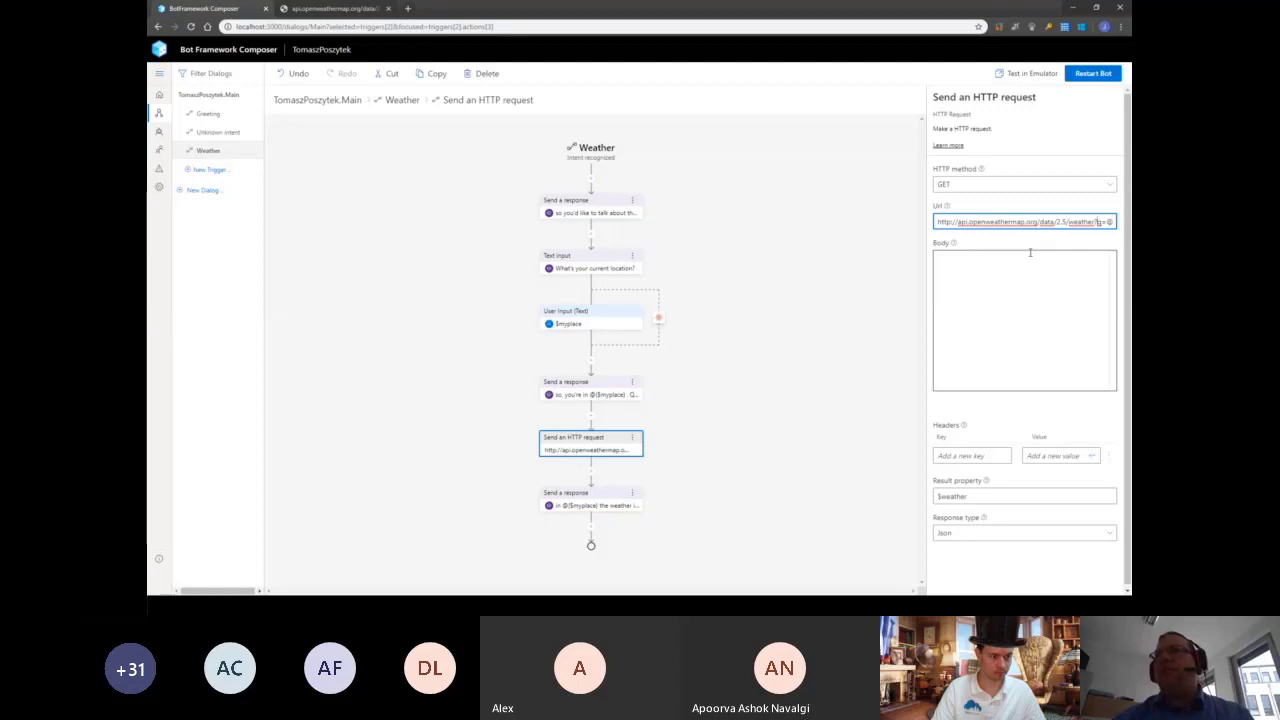
pyautogui.hotkey('ctrl', 'Right')
pyautogui.hotkey('ctrl', 'Right')
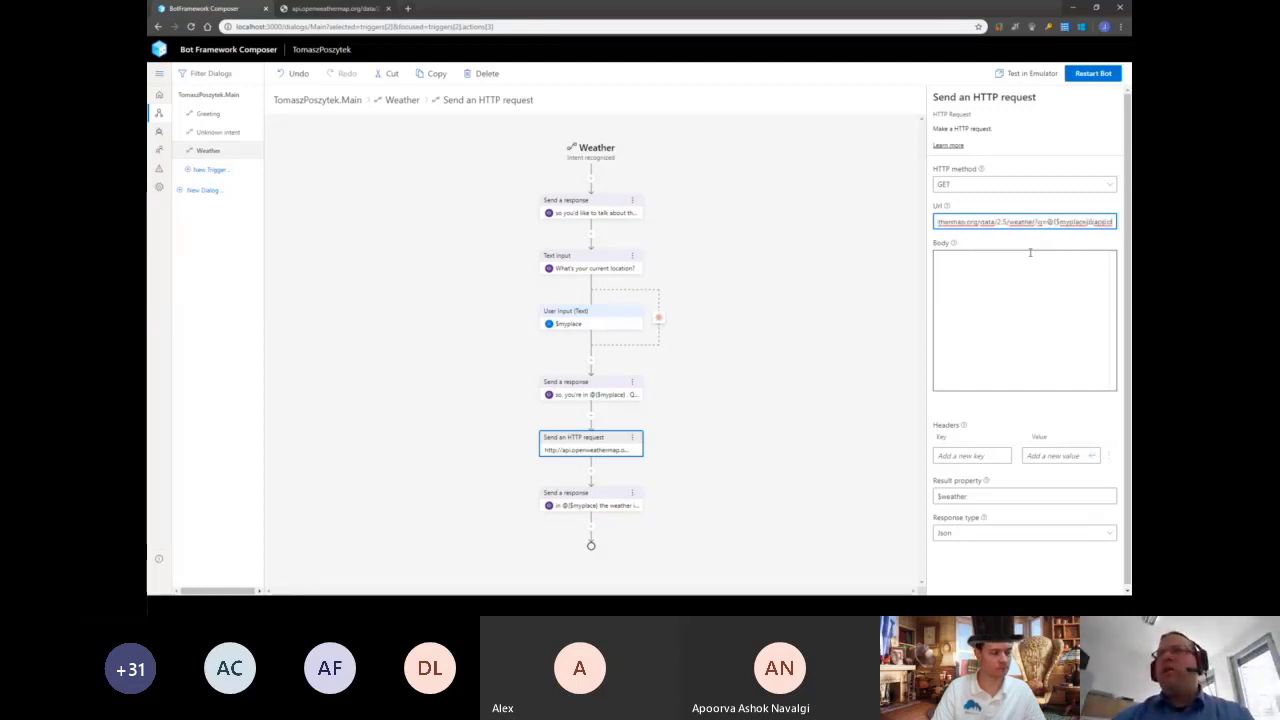
pyautogui.click(1008, 221)
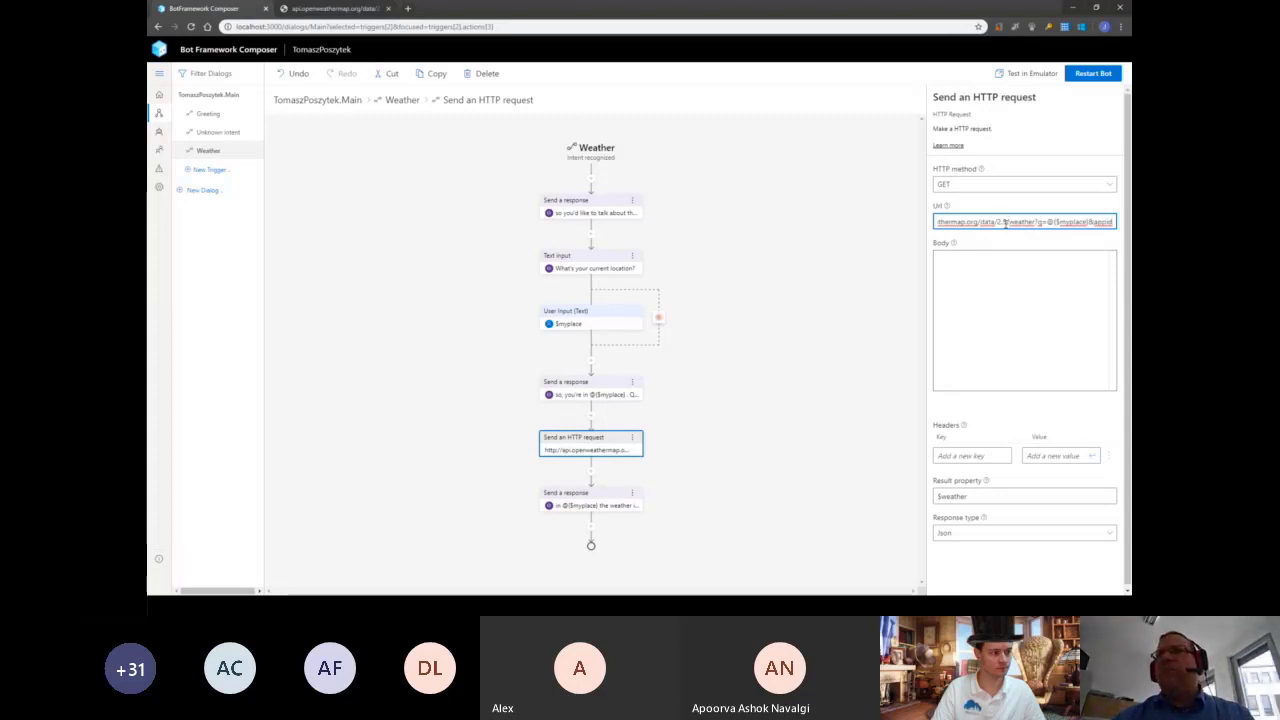
# Step: Check the HTTP request's Body and review the response type choices without changing the Json setting
pyautogui.click(940, 255)
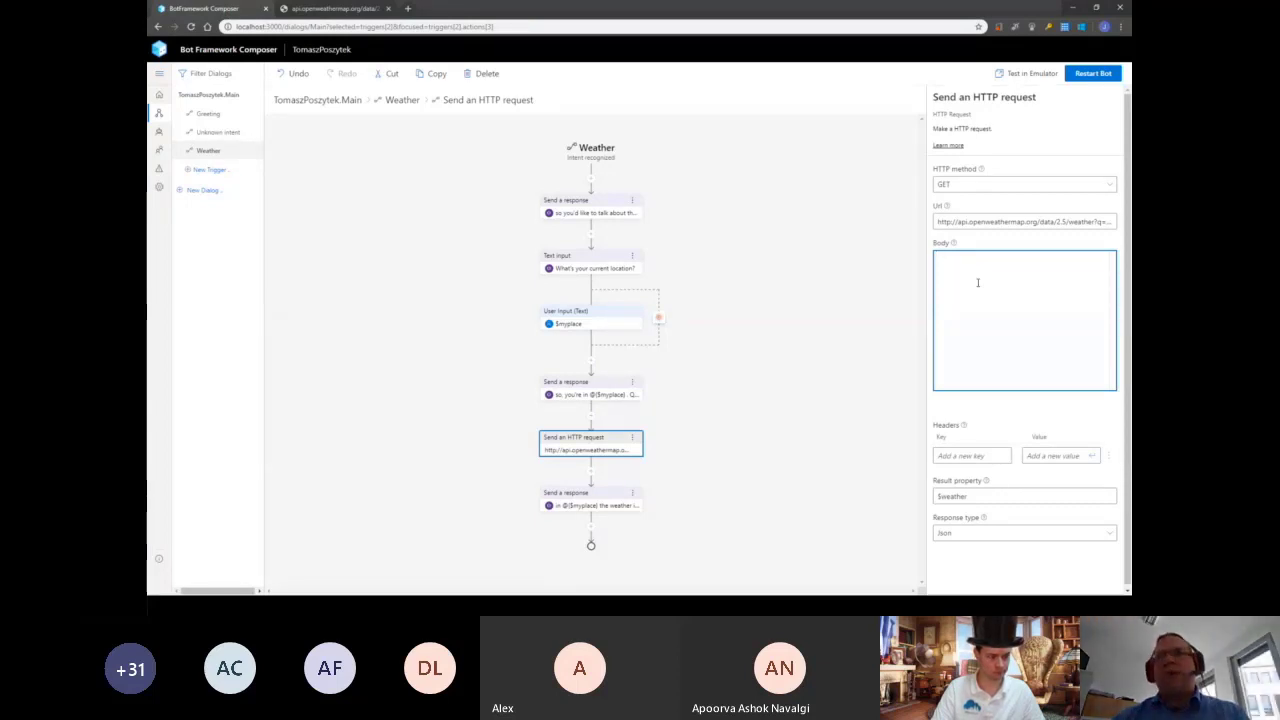
pyautogui.click(966, 533)
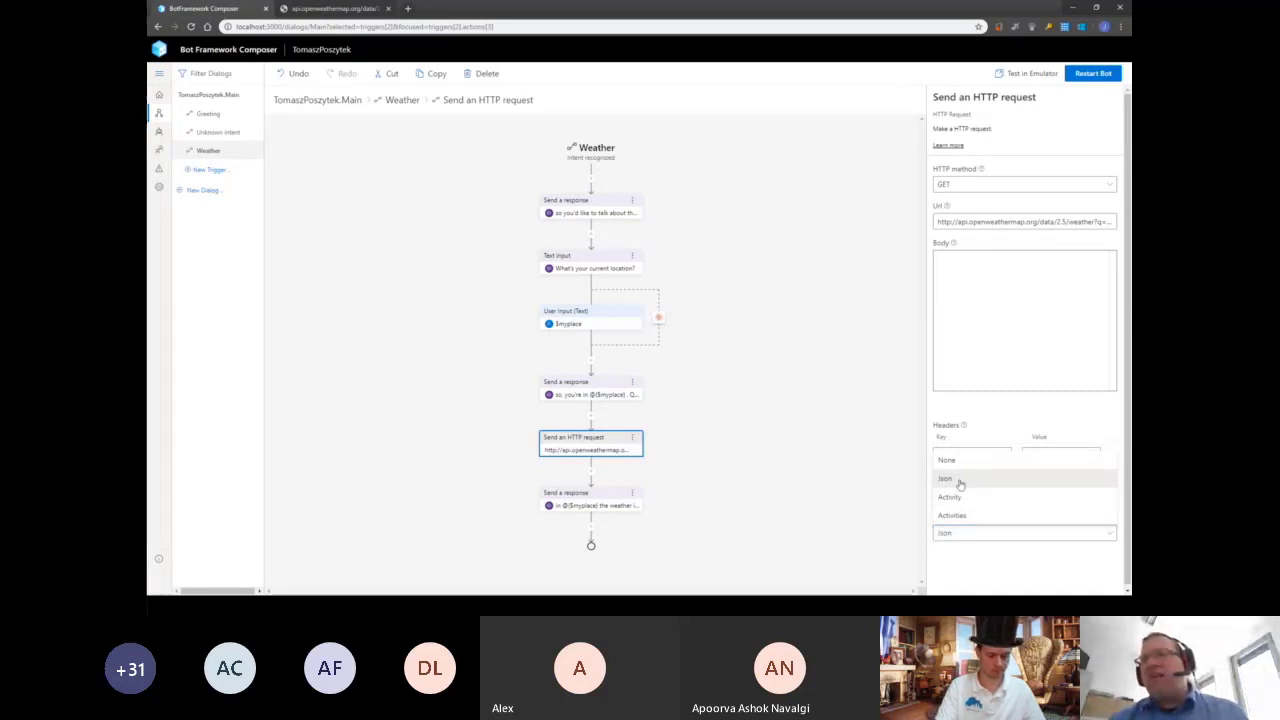
pyautogui.click(974, 530)
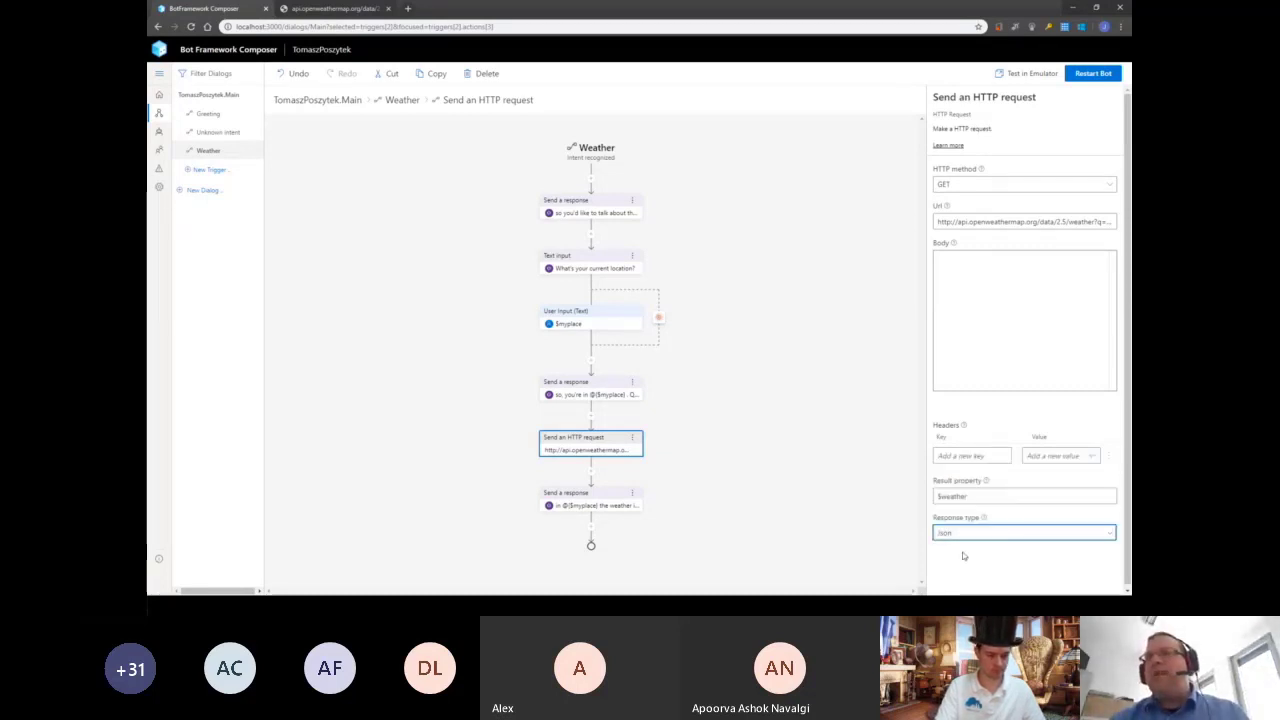
# Step: Examine the $weather variable in the HTTP request's result property
pyautogui.tripleClick(982, 495)
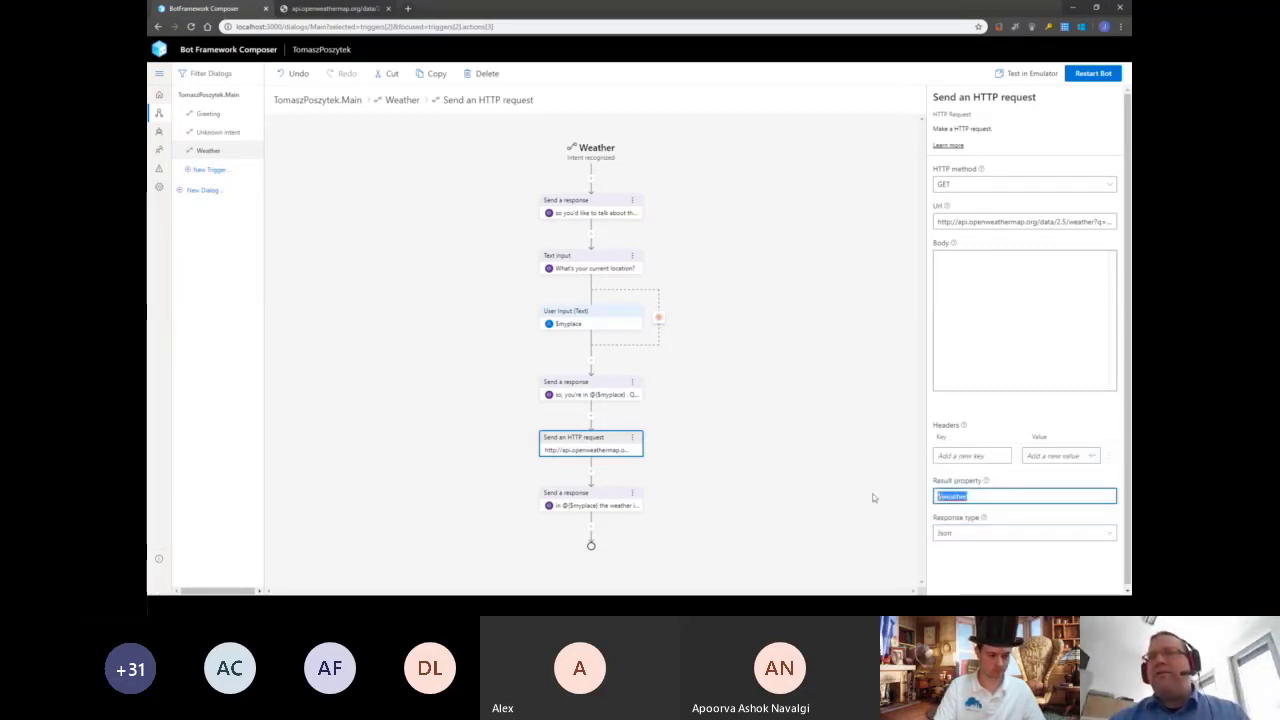
pyautogui.click(980, 496)
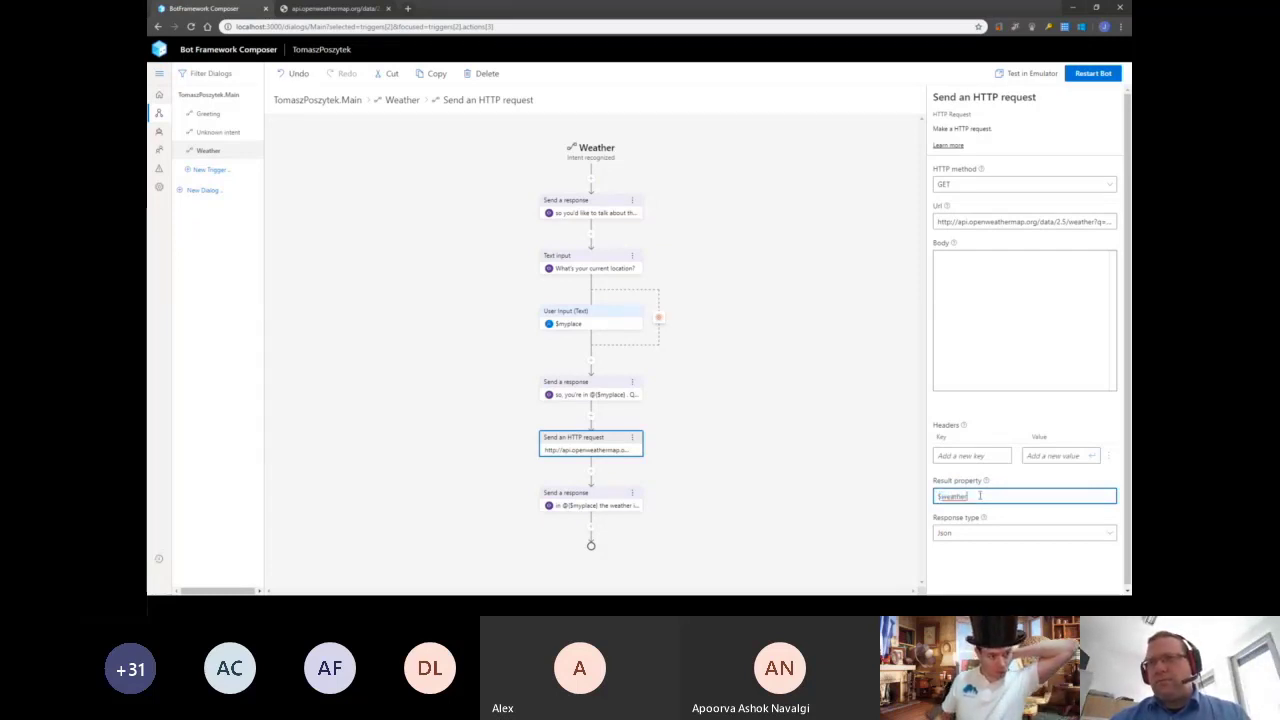
pyautogui.click(980, 495)
pyautogui.tripleClick(940, 497)
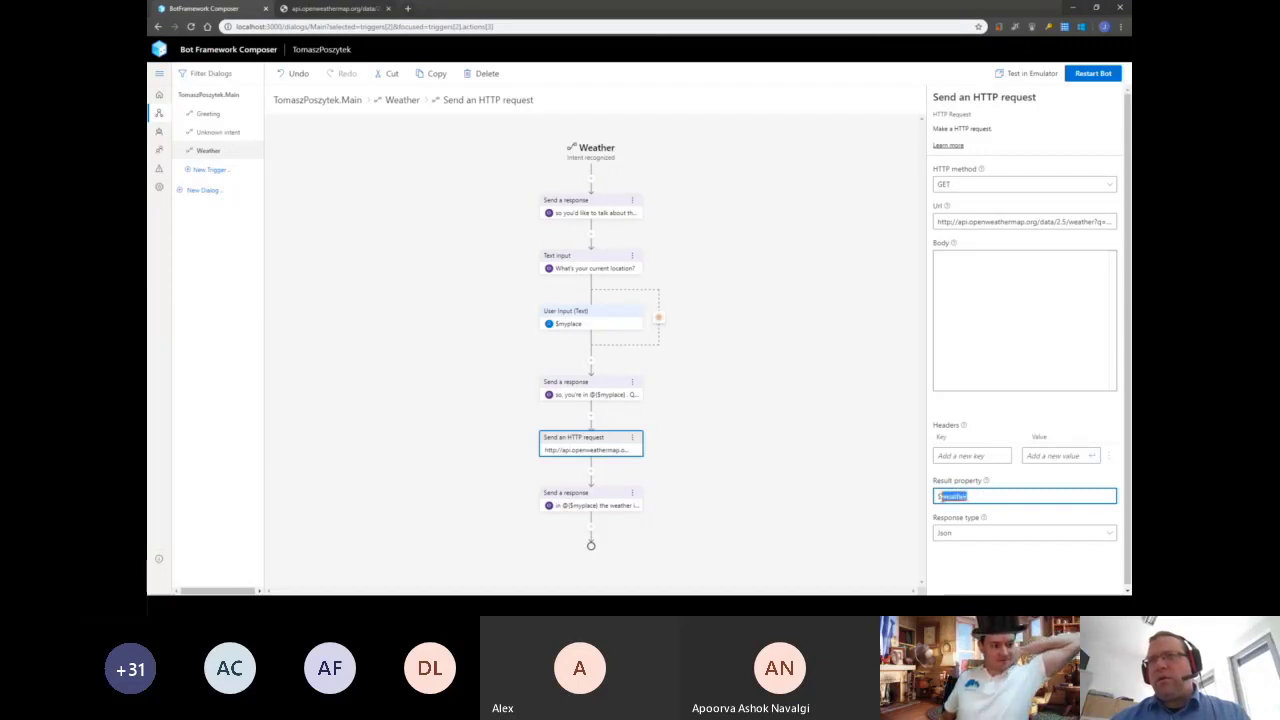
pyautogui.click(977, 497)
pyautogui.tripleClick(978, 497)
pyautogui.click(984, 496)
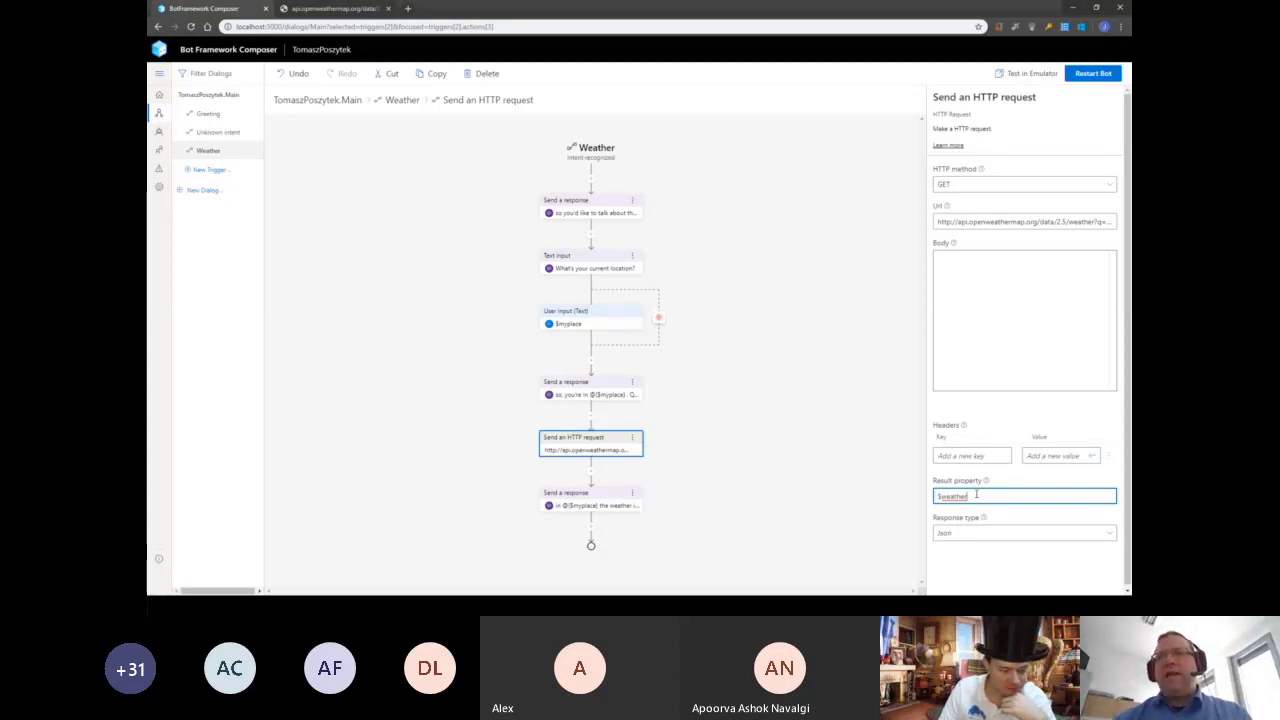
pyautogui.click(716, 477)
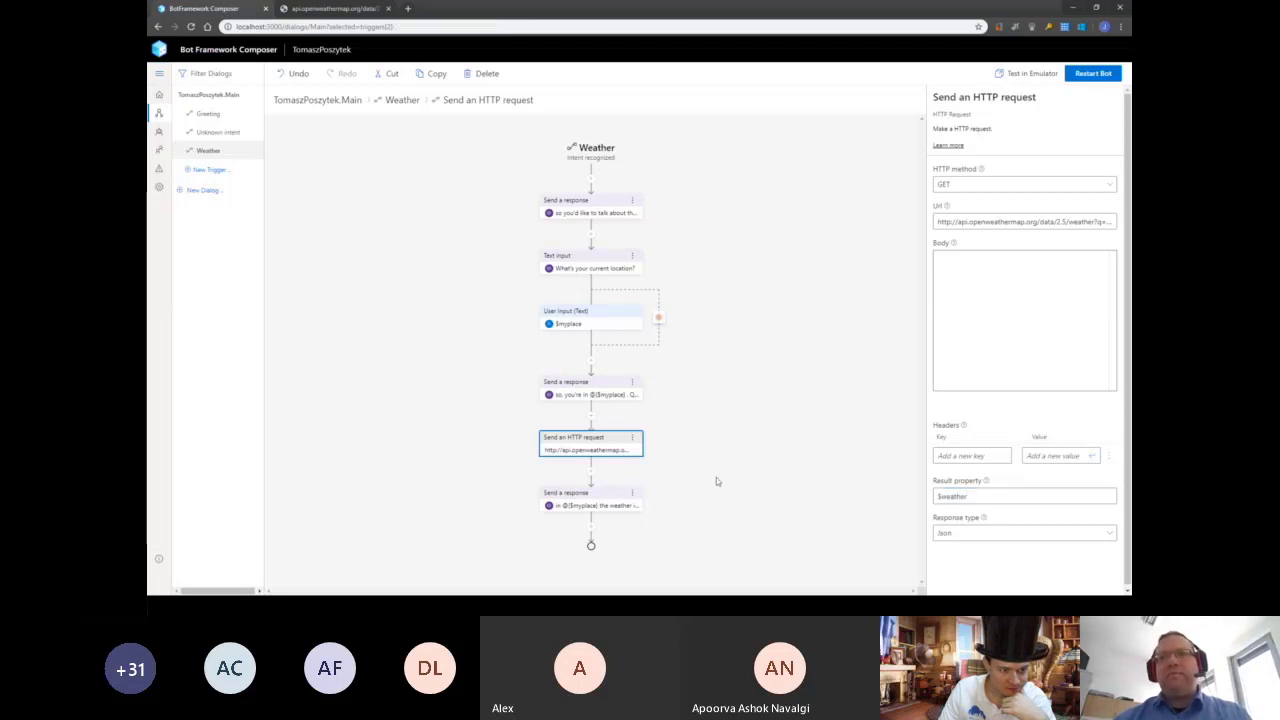
# Step: Open the final response of the Weather flow and read its language generation text, including the $myplace reference
pyautogui.click(562, 497)
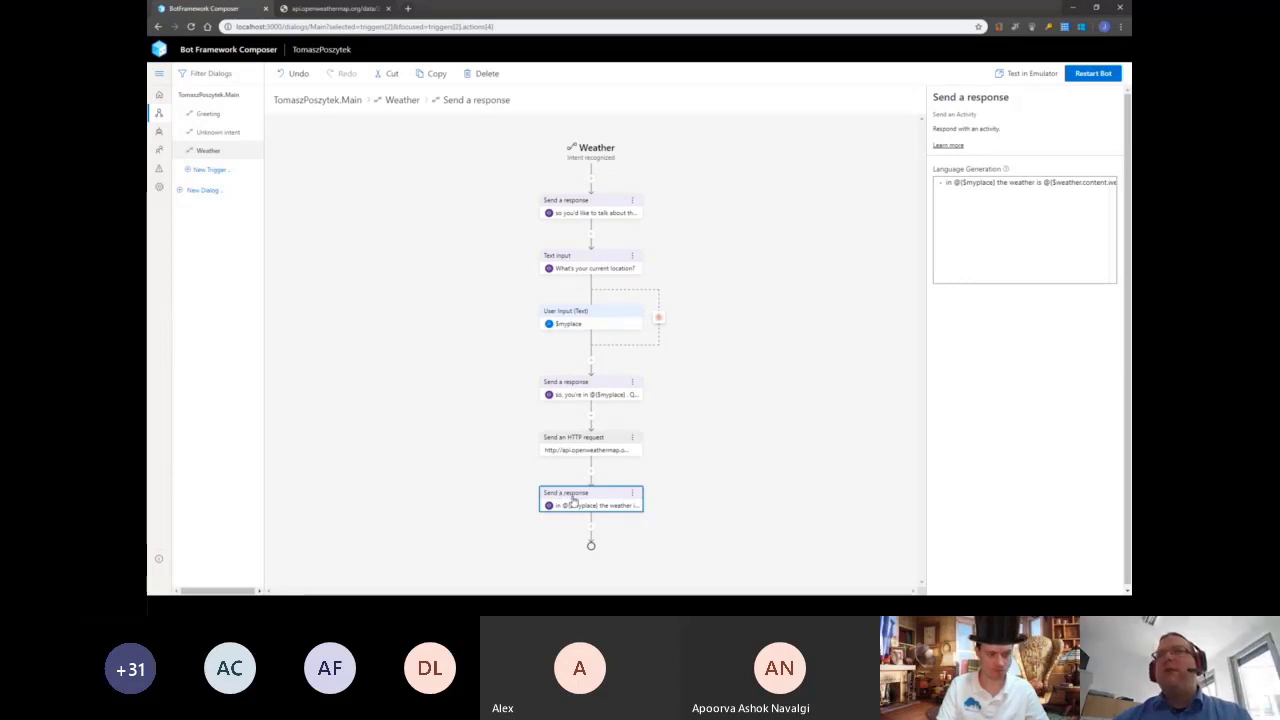
pyautogui.click(952, 182)
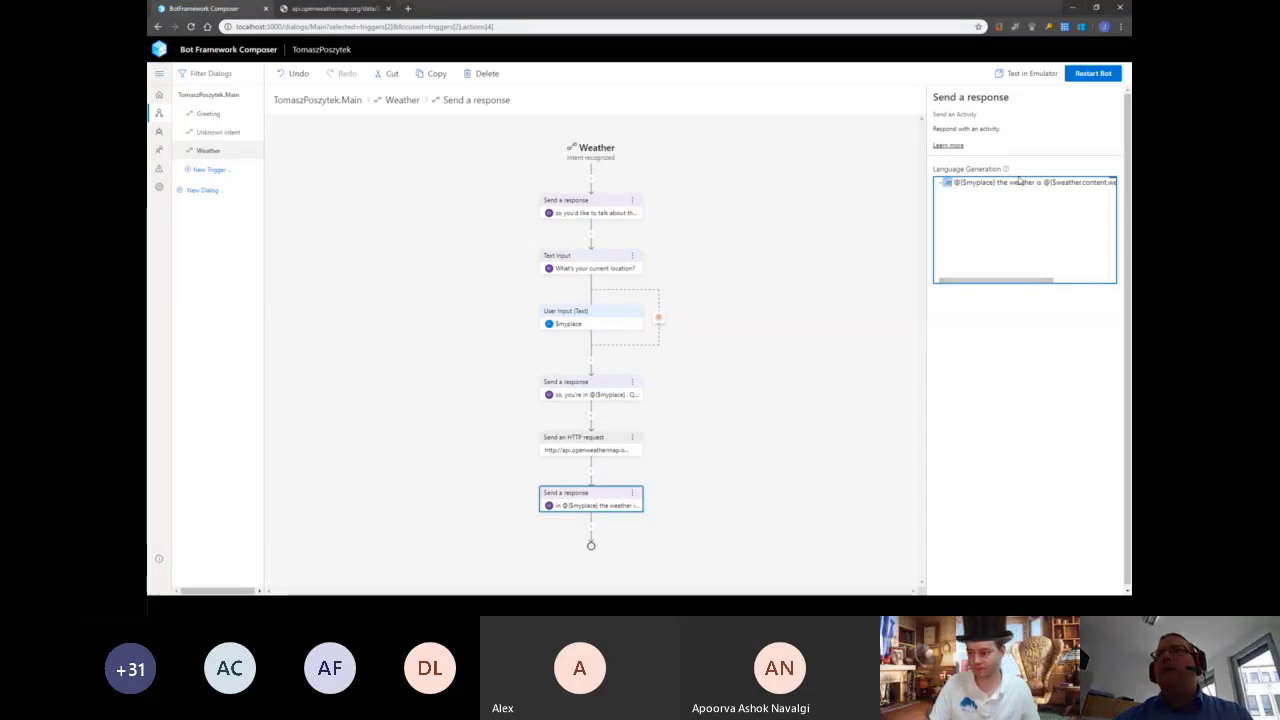
pyautogui.moveTo(950, 182); pyautogui.dragTo(1073, 208)
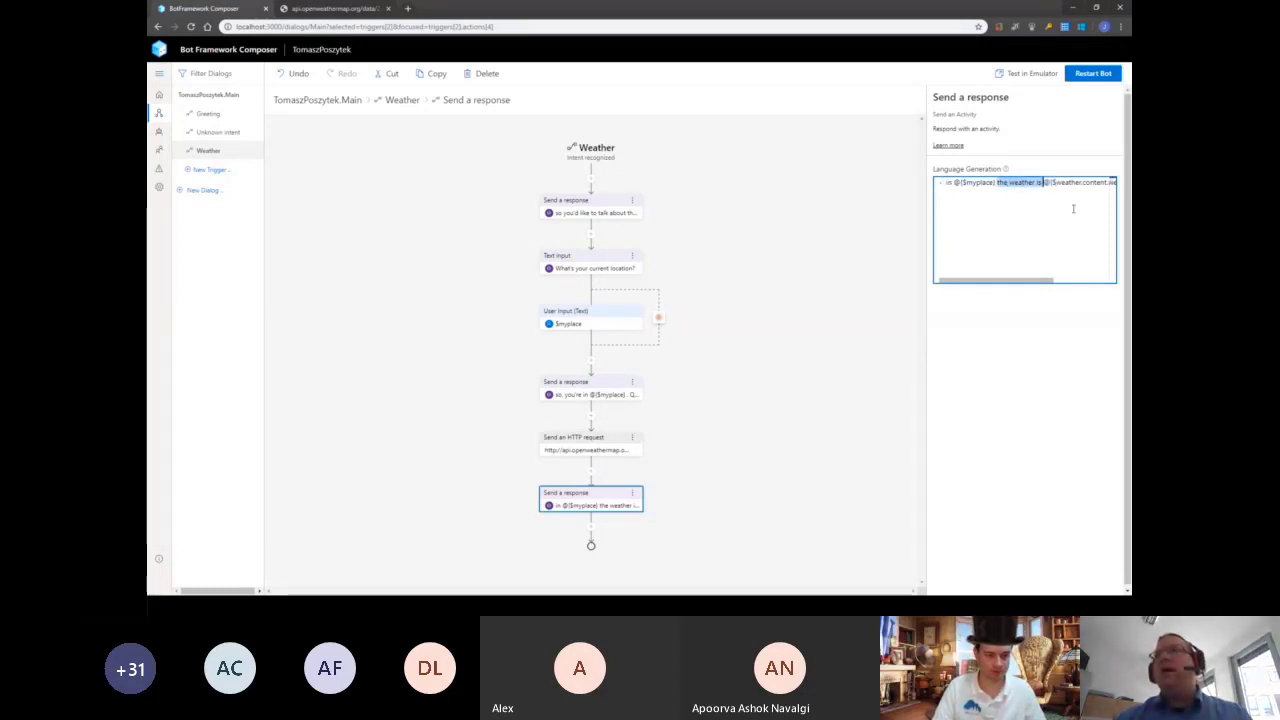
pyautogui.press('Right')
pyautogui.press('Right')
pyautogui.press('Right')
pyautogui.press('Right')
pyautogui.press('Right')
pyautogui.press('Right')
pyautogui.press('Right')
pyautogui.press('Right')
pyautogui.press('Right')
pyautogui.press('Right')
pyautogui.press('Right')
pyautogui.press('Right')
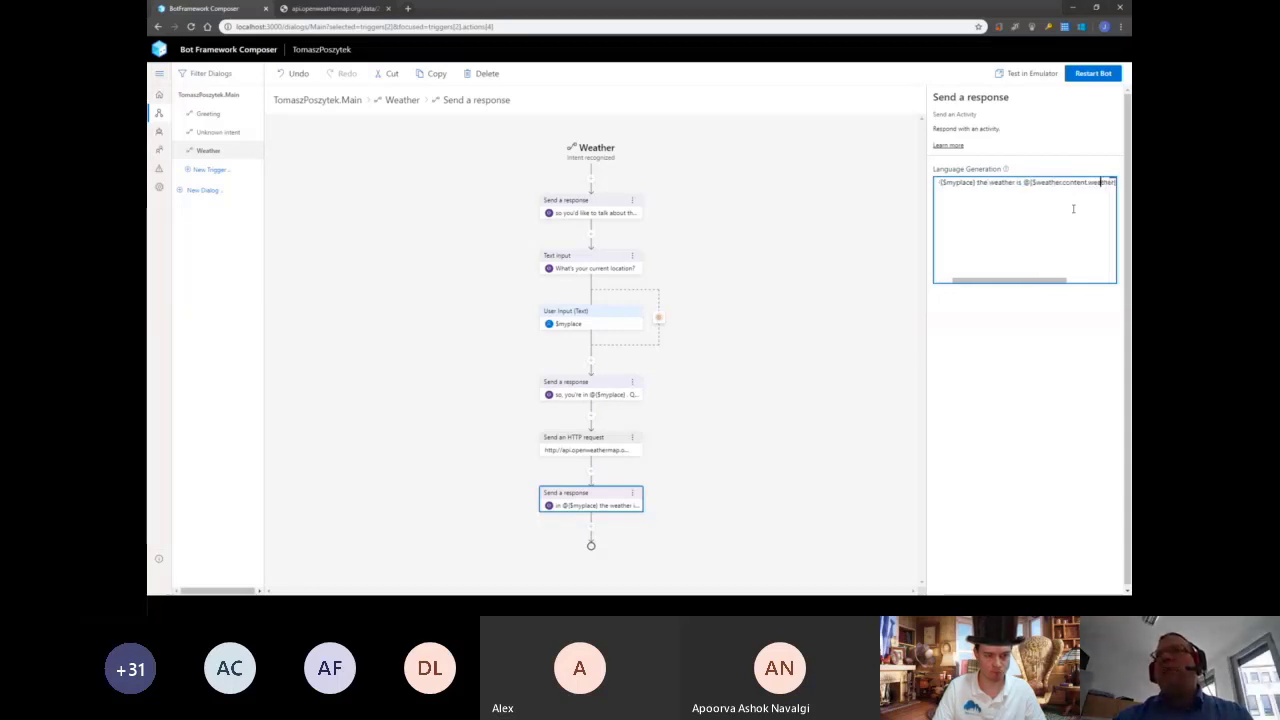
pyautogui.hotkey('ctrl', 'a')
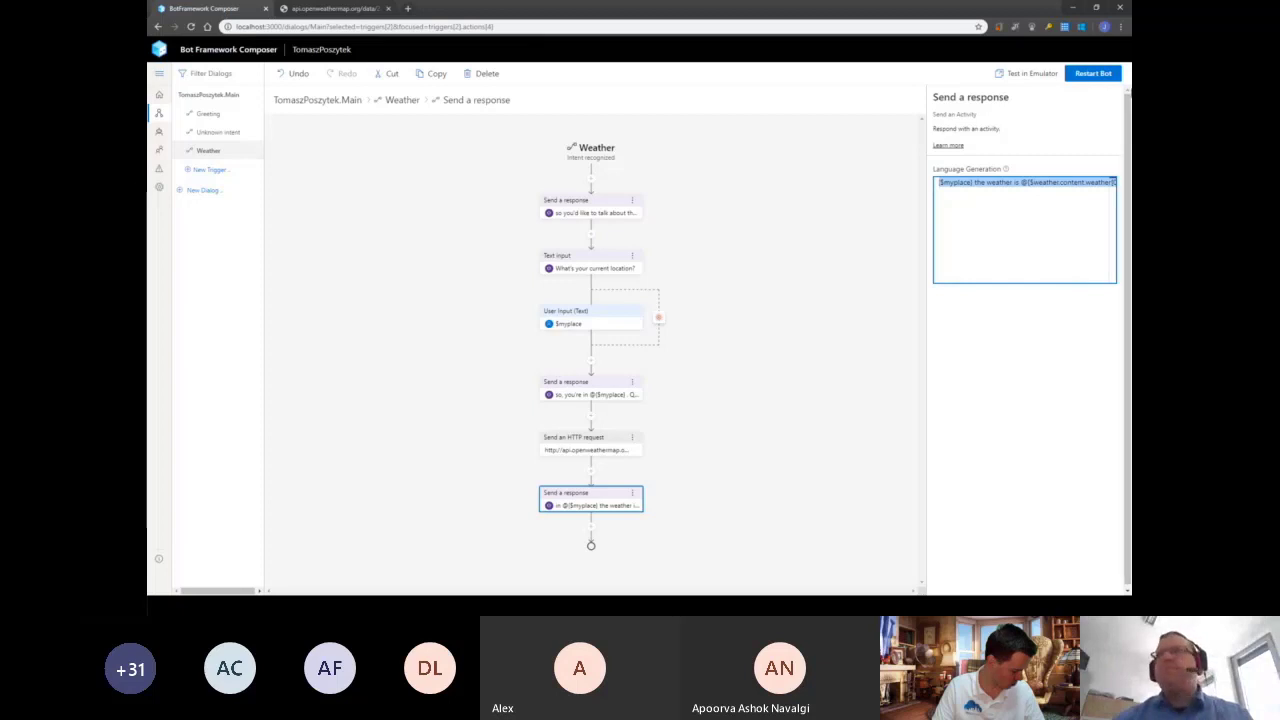
# Step: Inspect the $weather and content parts of the $weather.content.weather[0].description expression in the final response
pyautogui.press('Right')
pyautogui.press('Left')
pyautogui.press('Left')
pyautogui.press('Left')
pyautogui.press('Left')
pyautogui.press('Left')
pyautogui.press('Left')
pyautogui.press('Left')
pyautogui.press('Left')
pyautogui.press('Left')
pyautogui.press('Left')
pyautogui.press('Left')
pyautogui.press('Left')
pyautogui.press('Left')
pyautogui.press('Left')
pyautogui.press('Left')
pyautogui.press('Left')
pyautogui.press('Left')
pyautogui.press('Left')
pyautogui.press('Left')
pyautogui.press('Left')
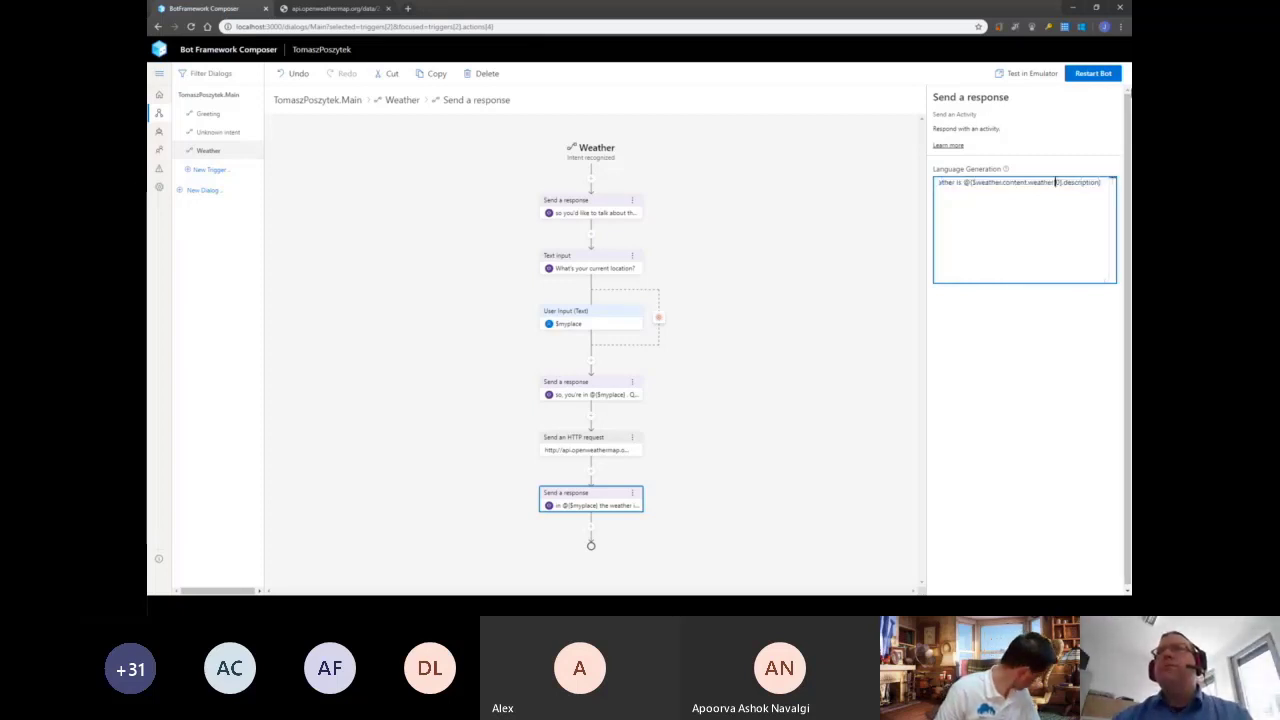
pyautogui.hotkey('shift', 'Right')
pyautogui.hotkey('shift', 'Right')
pyautogui.hotkey('shift', 'Right')
pyautogui.hotkey('shift', 'Right')
pyautogui.hotkey('shift', 'Right')
pyautogui.hotkey('shift', 'Right')
pyautogui.hotkey('shift', 'Right')
pyautogui.hotkey('shift', 'Right')
pyautogui.hotkey('shift', 'Right')
pyautogui.hotkey('shift', 'Right')
pyautogui.hotkey('shift', 'Right')
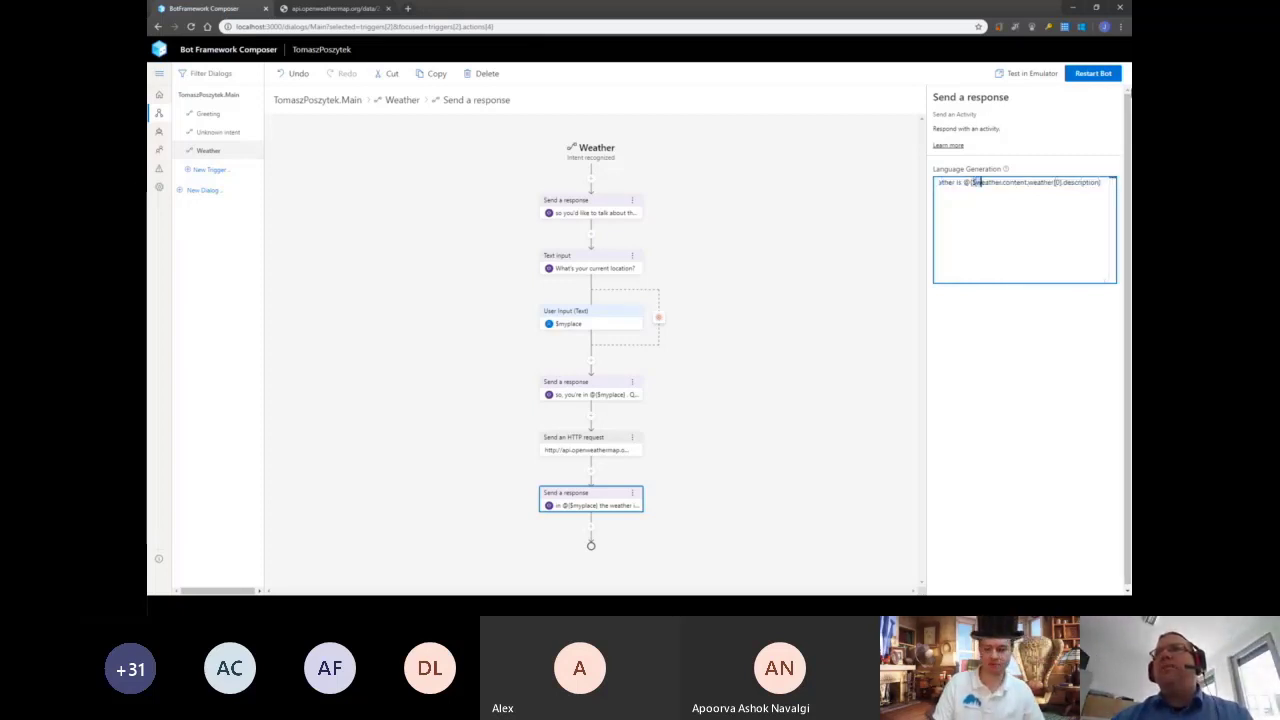
pyautogui.hotkey('shift', 'Left')
pyautogui.hotkey('shift', 'Left')
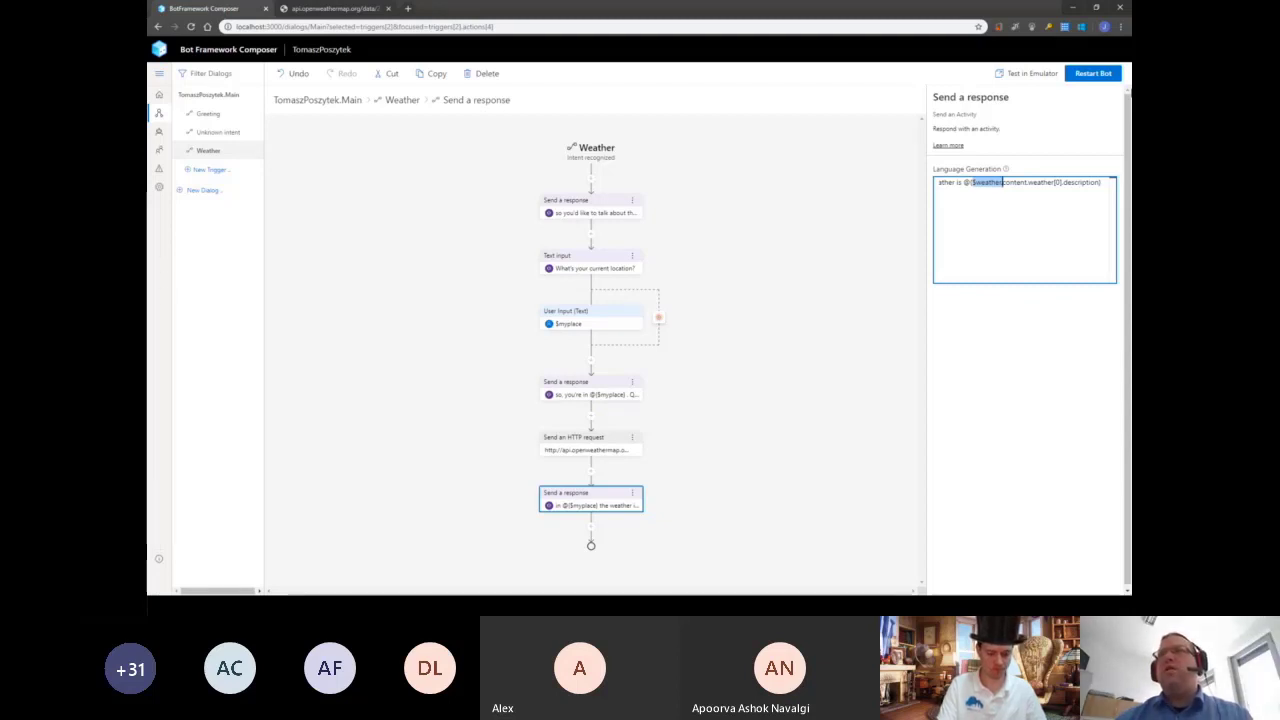
pyautogui.click(1002, 183)
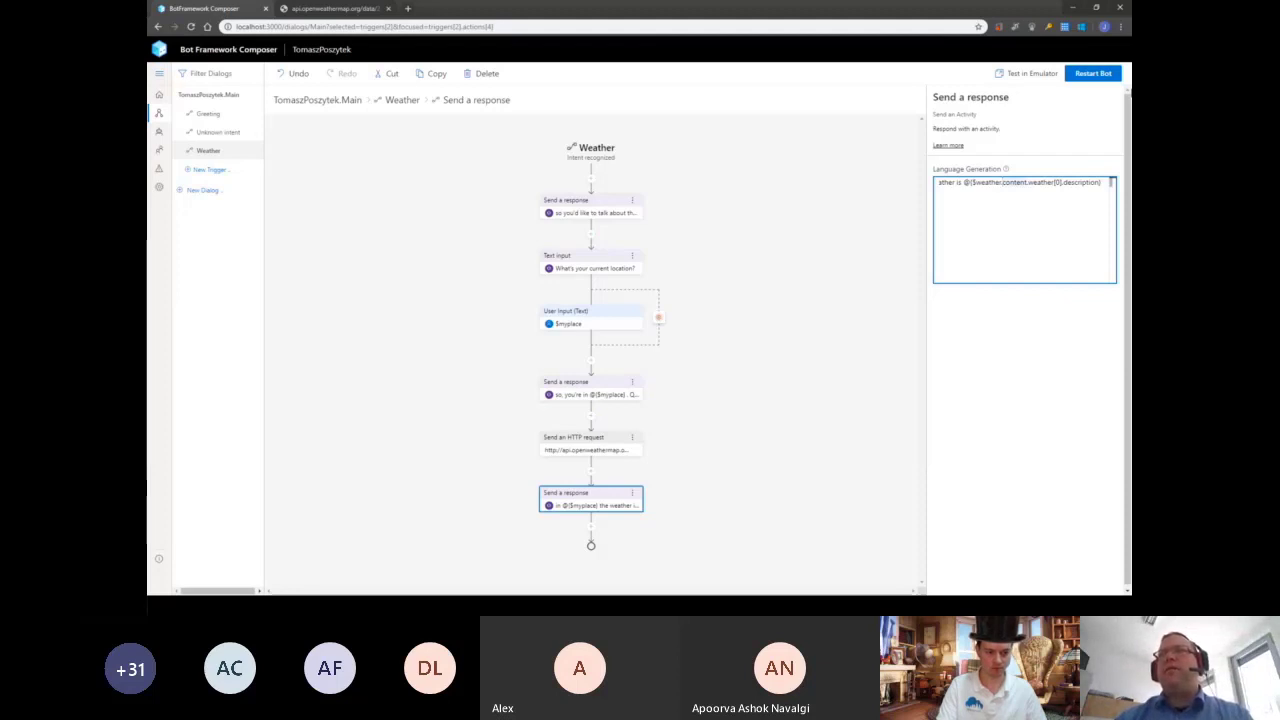
# Step: Examine the content, weather, [0] and description parts of the final response's expression, finishing with the whole $weather.content.weather[0].description expression
pyautogui.moveTo(1002, 183); pyautogui.dragTo(1028, 183)
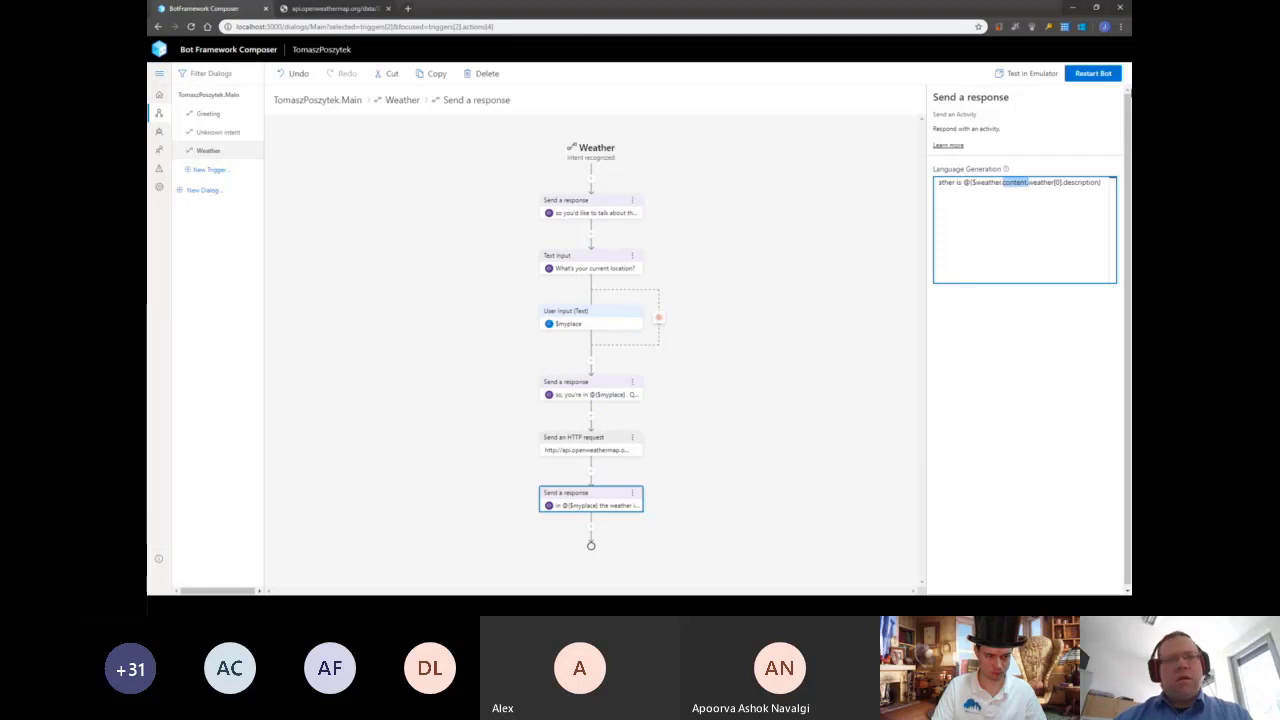
pyautogui.moveTo(1029, 183); pyautogui.dragTo(1054, 183)
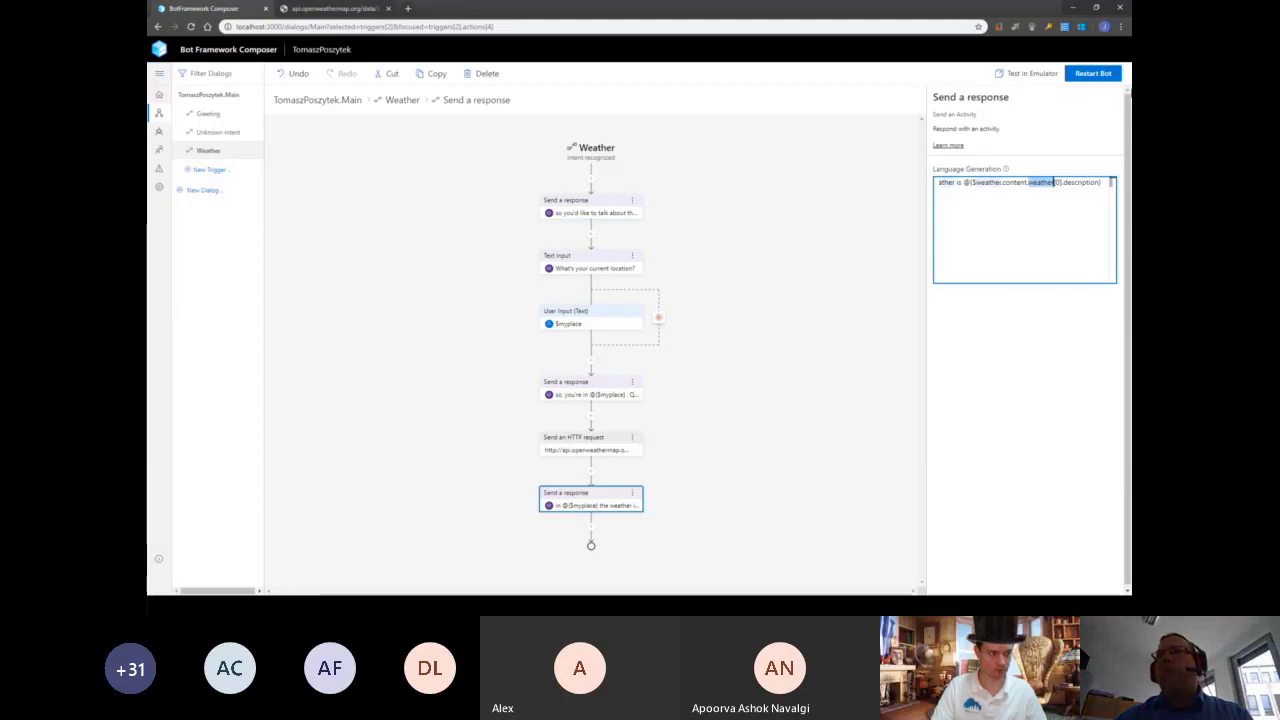
pyautogui.click(1055, 183)
pyautogui.moveTo(1055, 183); pyautogui.dragTo(1062, 183)
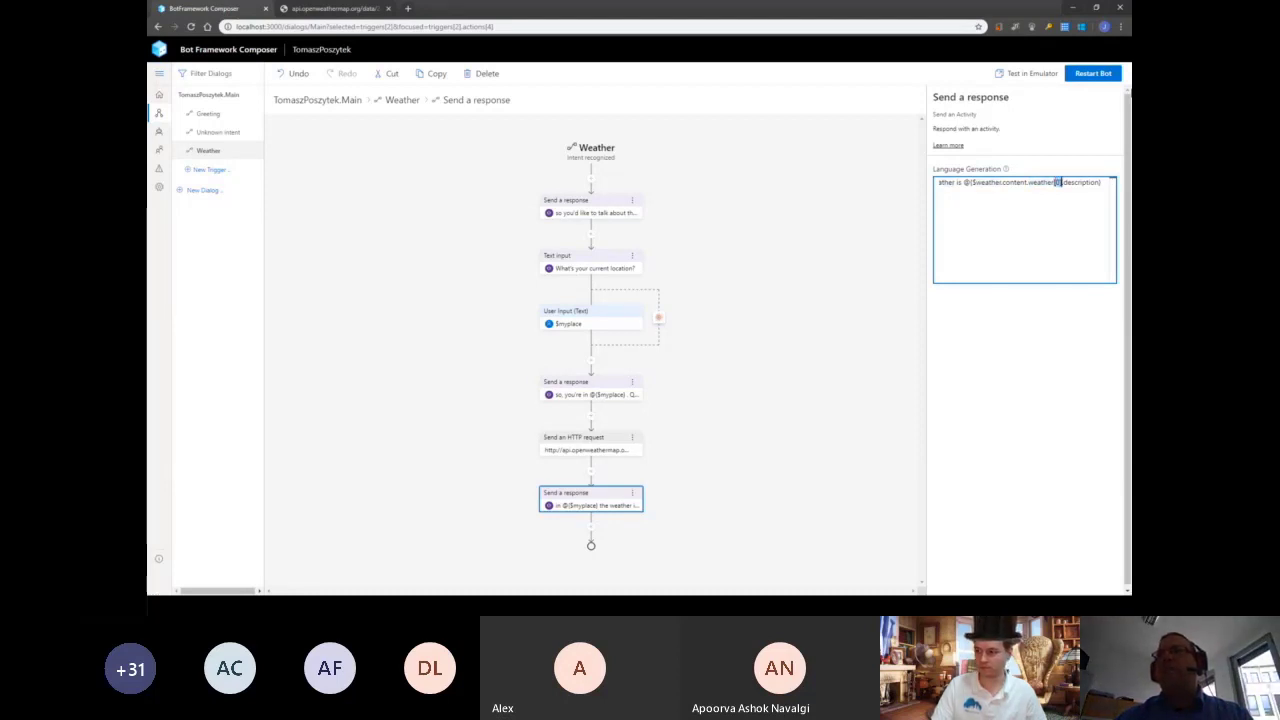
pyautogui.moveTo(1065, 183); pyautogui.dragTo(1099, 183)
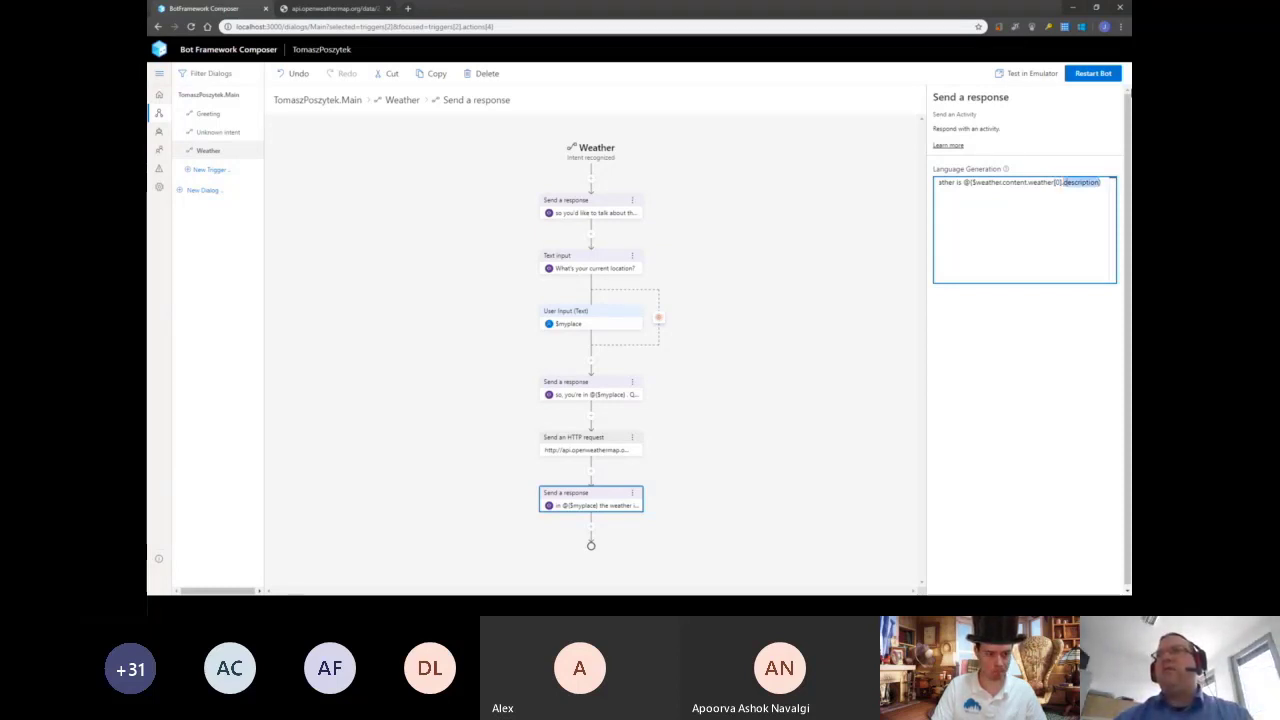
pyautogui.click(1099, 183)
pyautogui.moveTo(1110, 183); pyautogui.dragTo(973, 183)
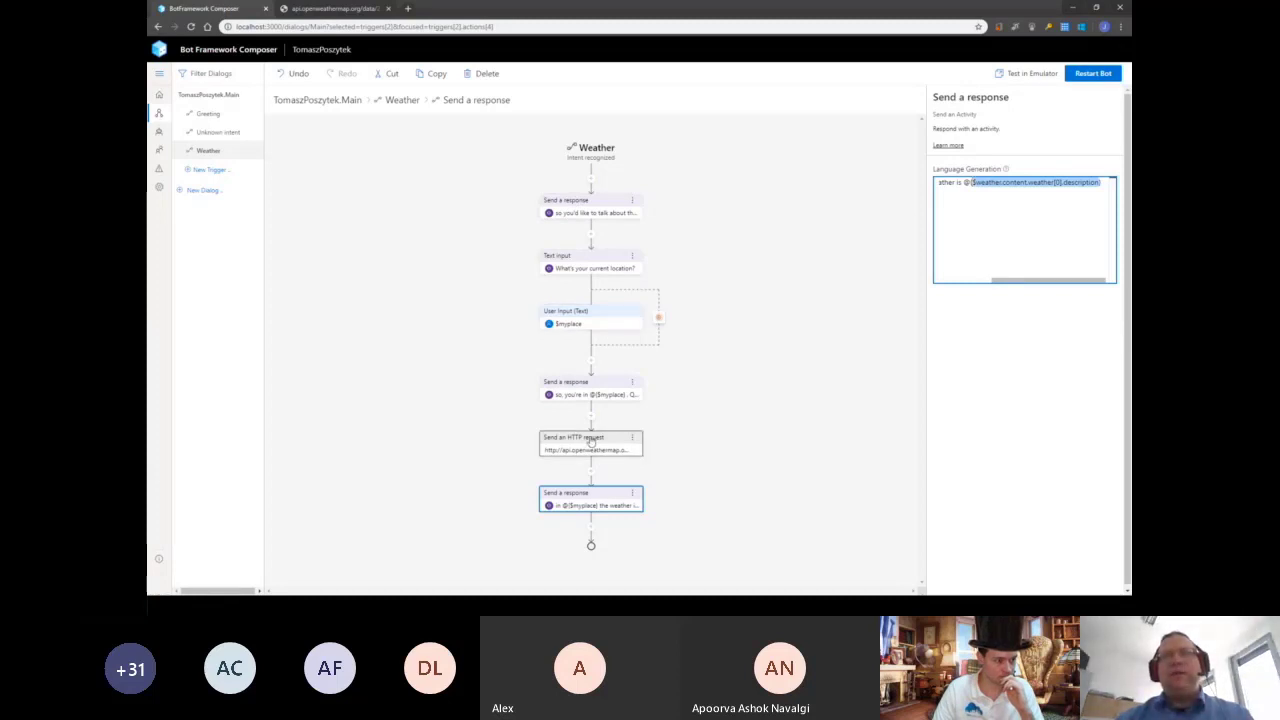
# Step: Restart the bot and launch it for testing in Bot Framework Emulator
pyautogui.click(664, 499)
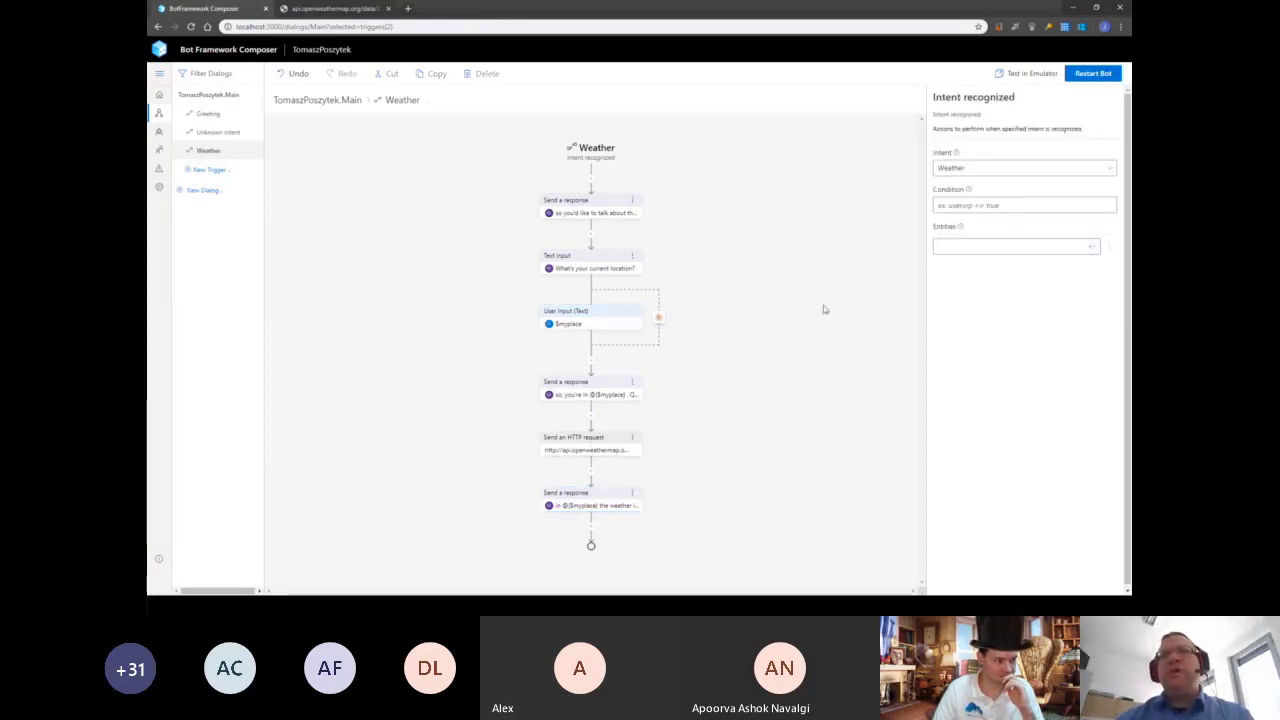
pyautogui.click(1107, 77)
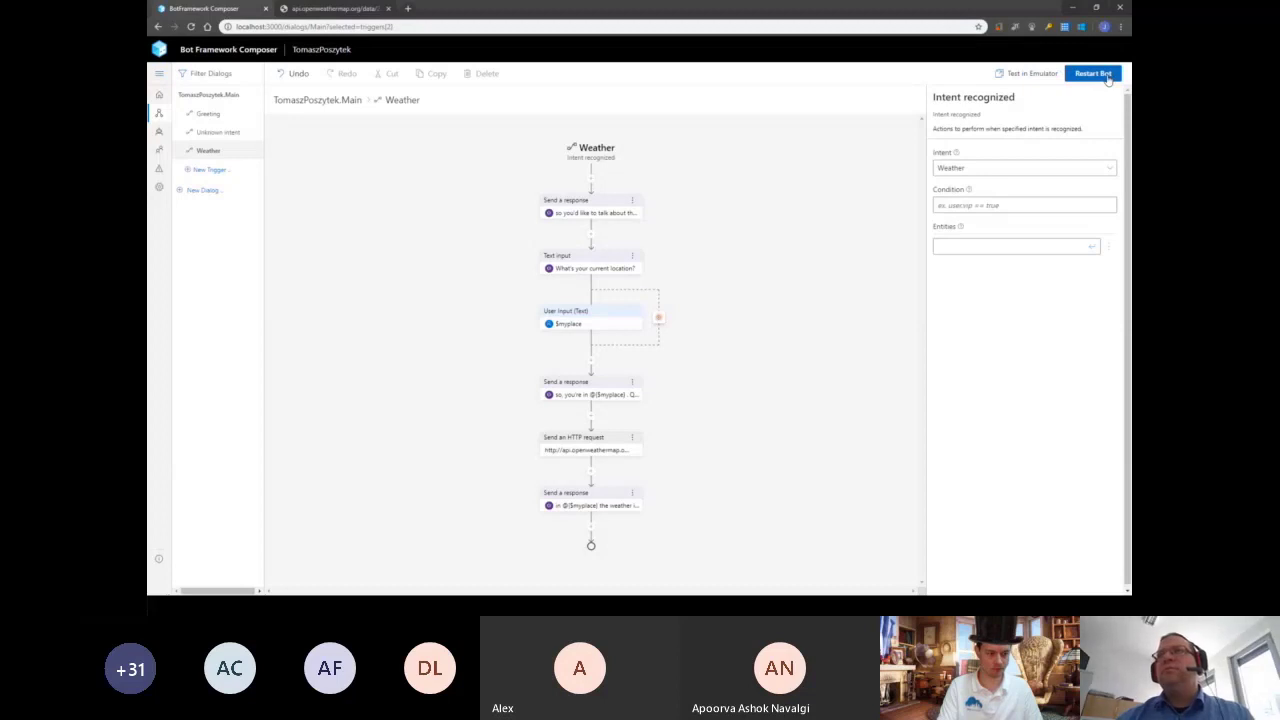
pyautogui.click(1025, 74)
pyautogui.click(651, 100)
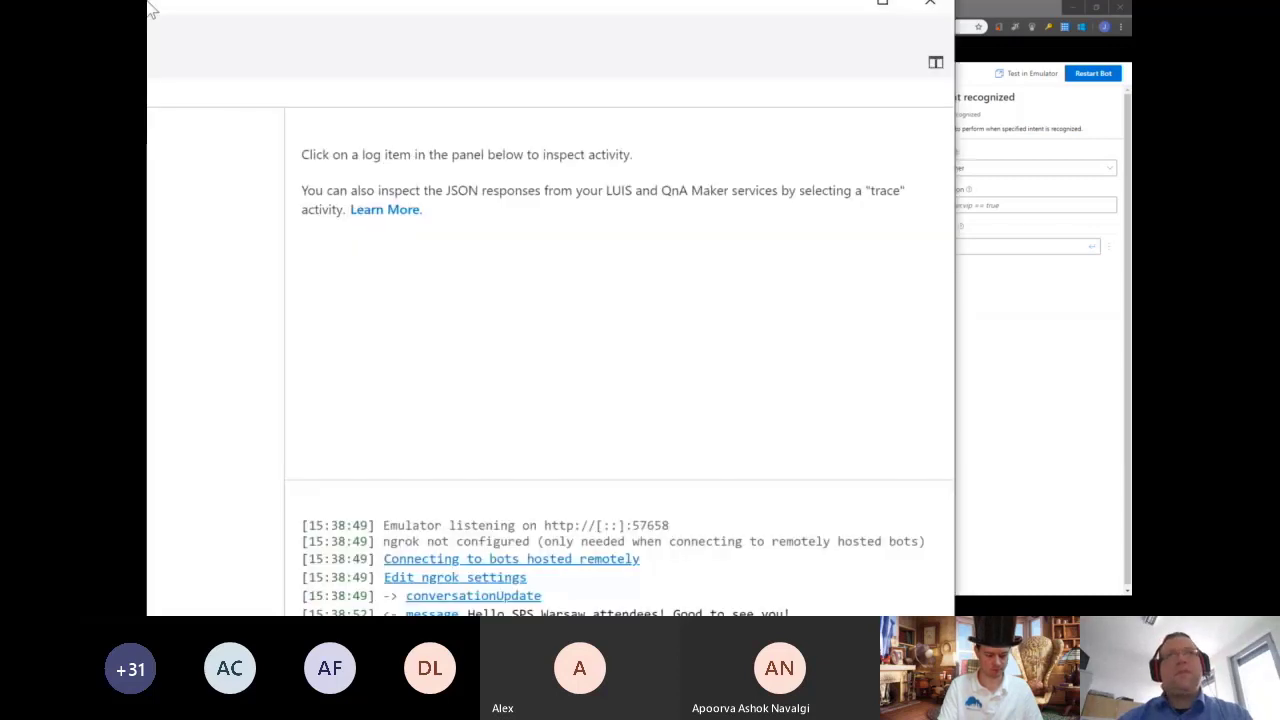
# Step: Maximize the emulator window and restart the live chat conversation with a new user ID
pyautogui.moveTo(150, 10); pyautogui.dragTo(594, 72)
pyautogui.doubleClick(457, 62)
pyautogui.click(255, 51)
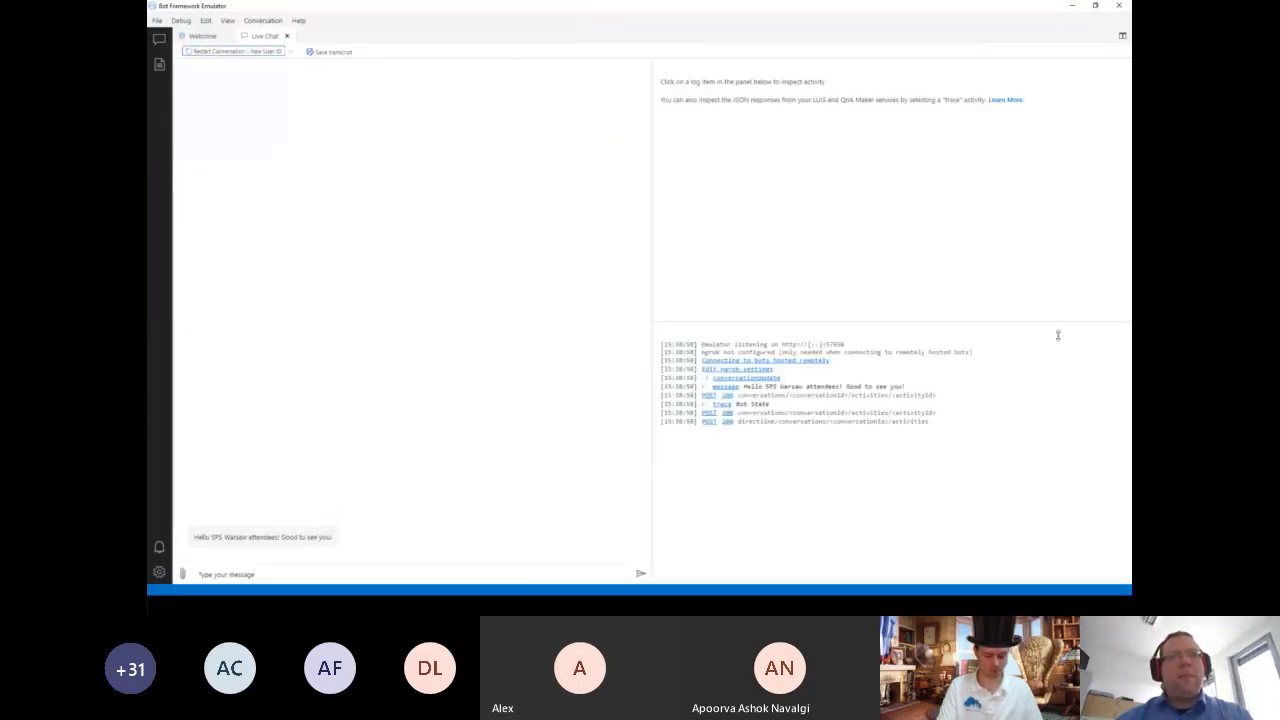
# Step: Send the bot "let's talk about the weather" and answer its location question with "Warsaw"
pyautogui.click(577, 574)
pyautogui.write("let's")
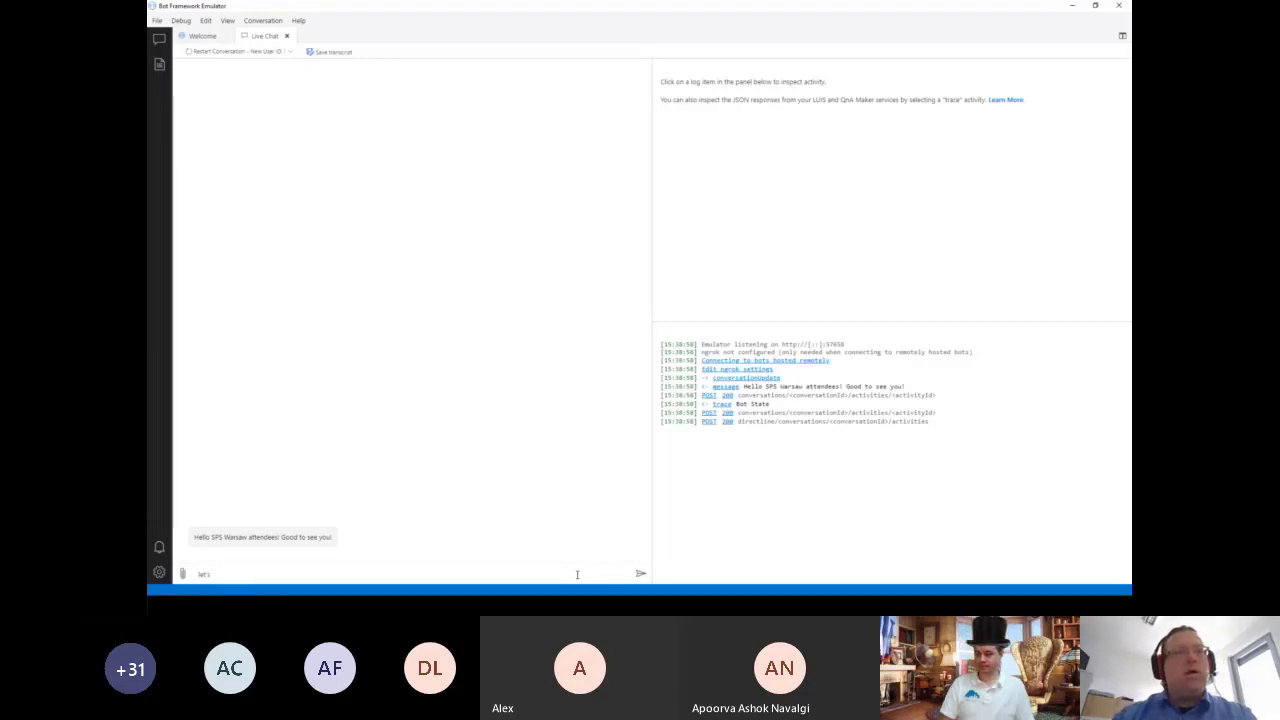
pyautogui.write(' talk ab')
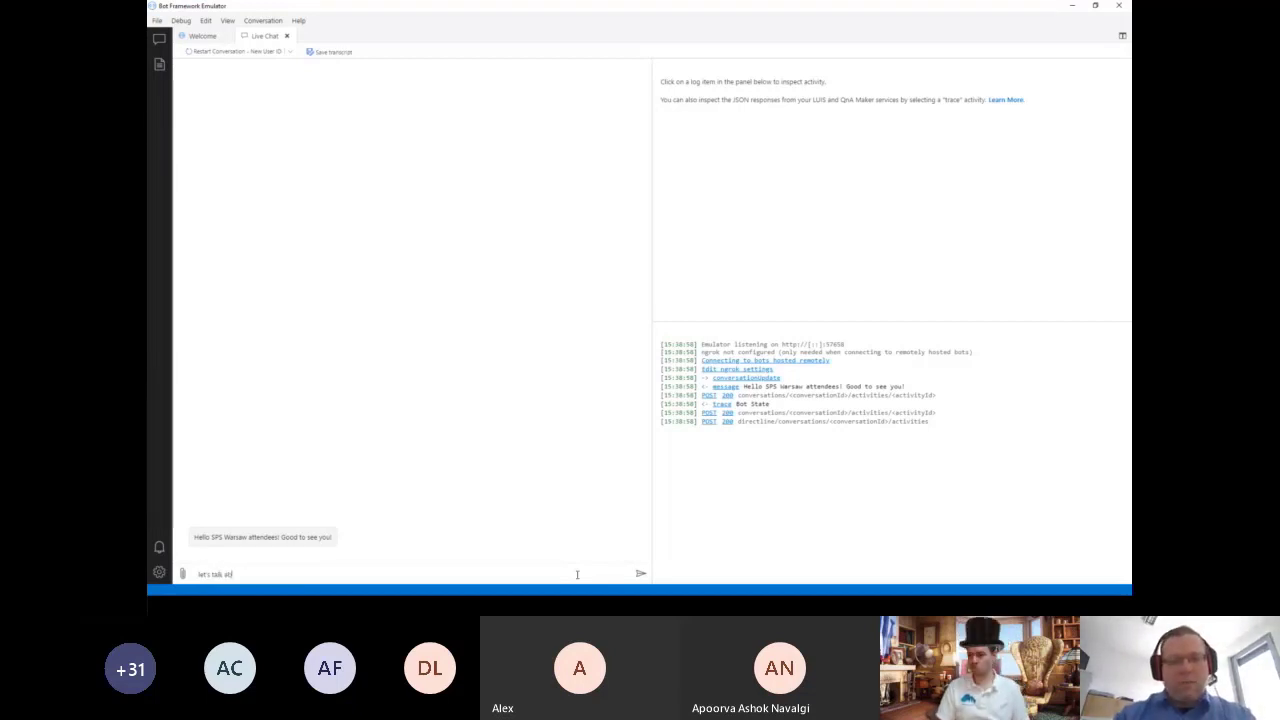
pyautogui.write('out the weather')
pyautogui.press('Return')
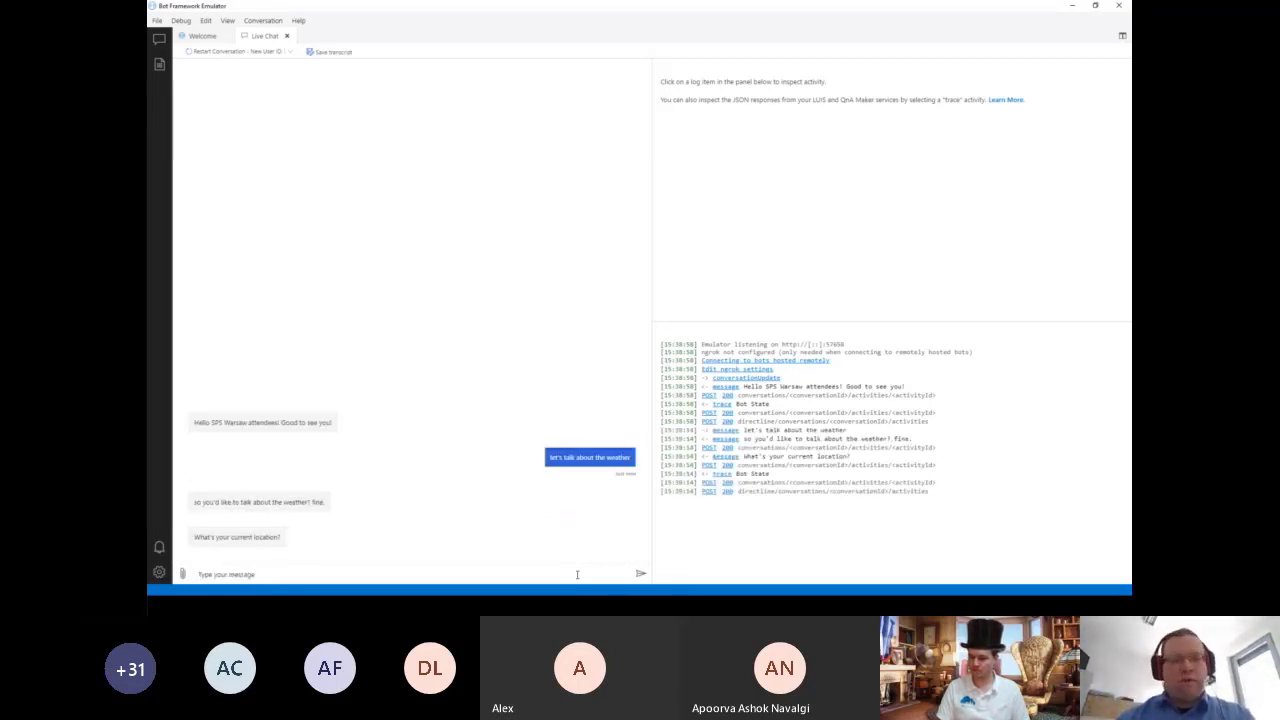
pyautogui.write('Warsaw')
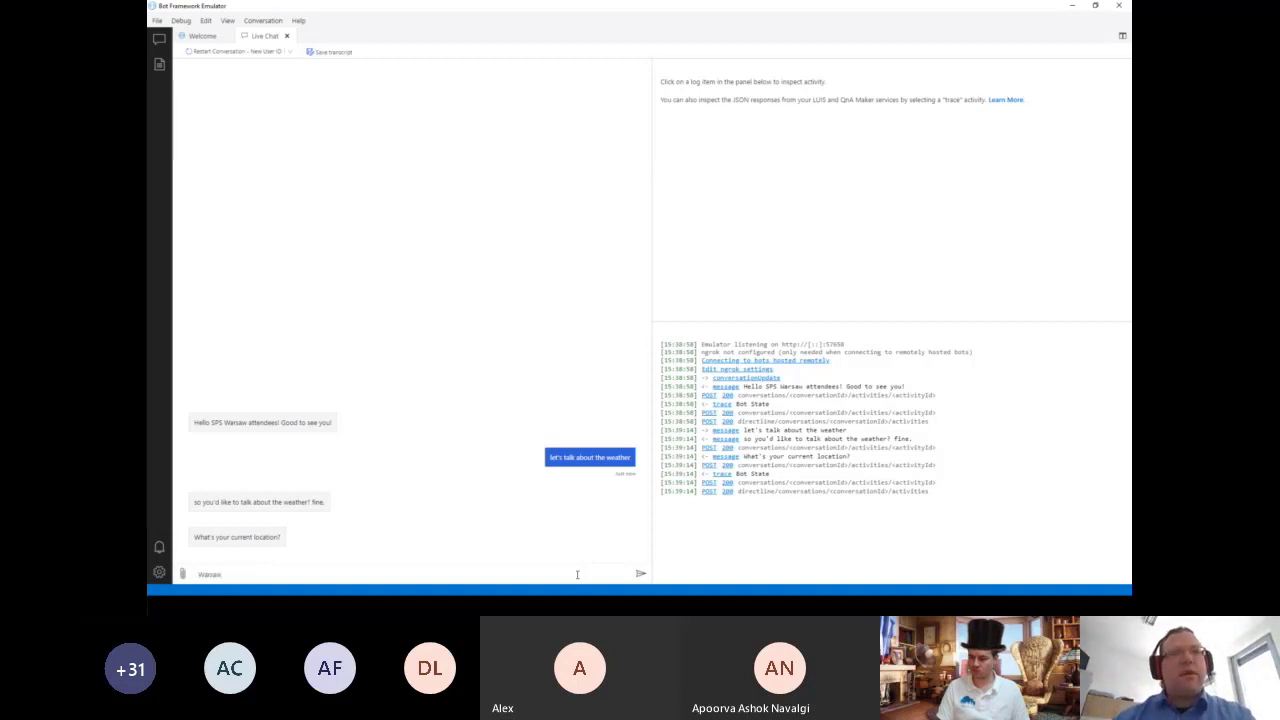
pyautogui.press('Return')
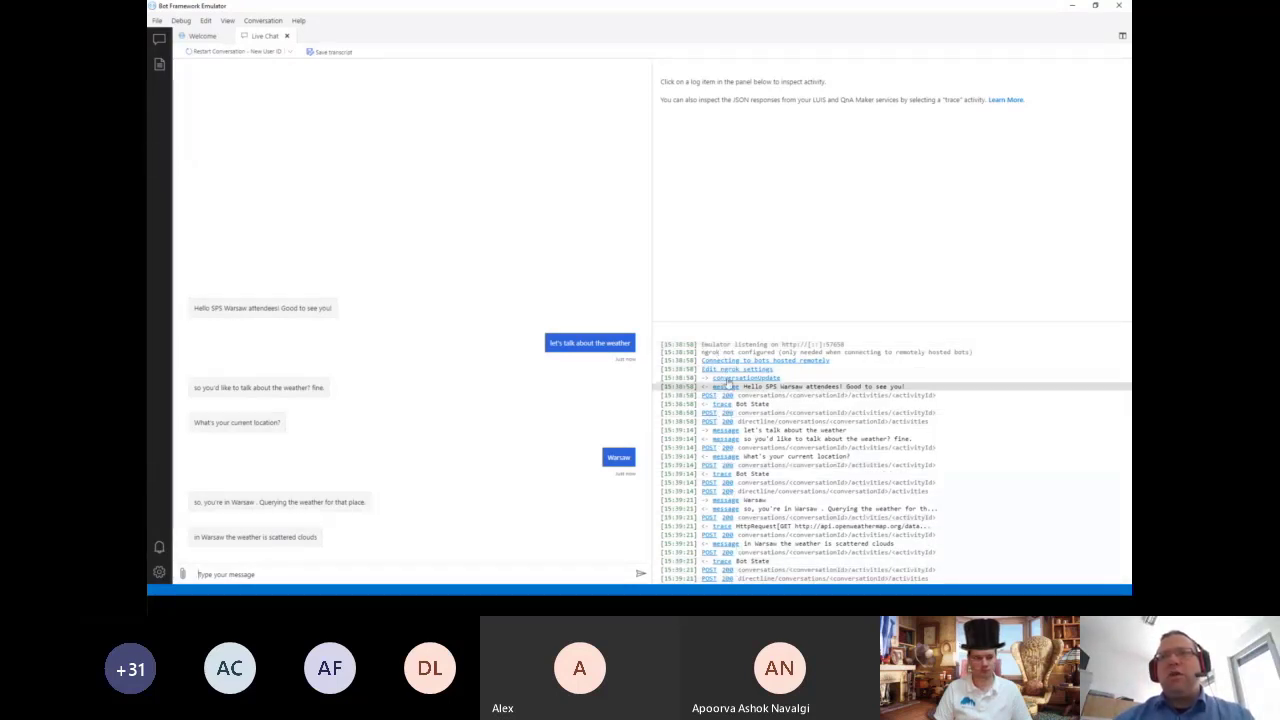
# Step: Inspect the JSON of the HttpRequest trace and of the POST entries after the first Bot State trace in the log
pyautogui.click(722, 527)
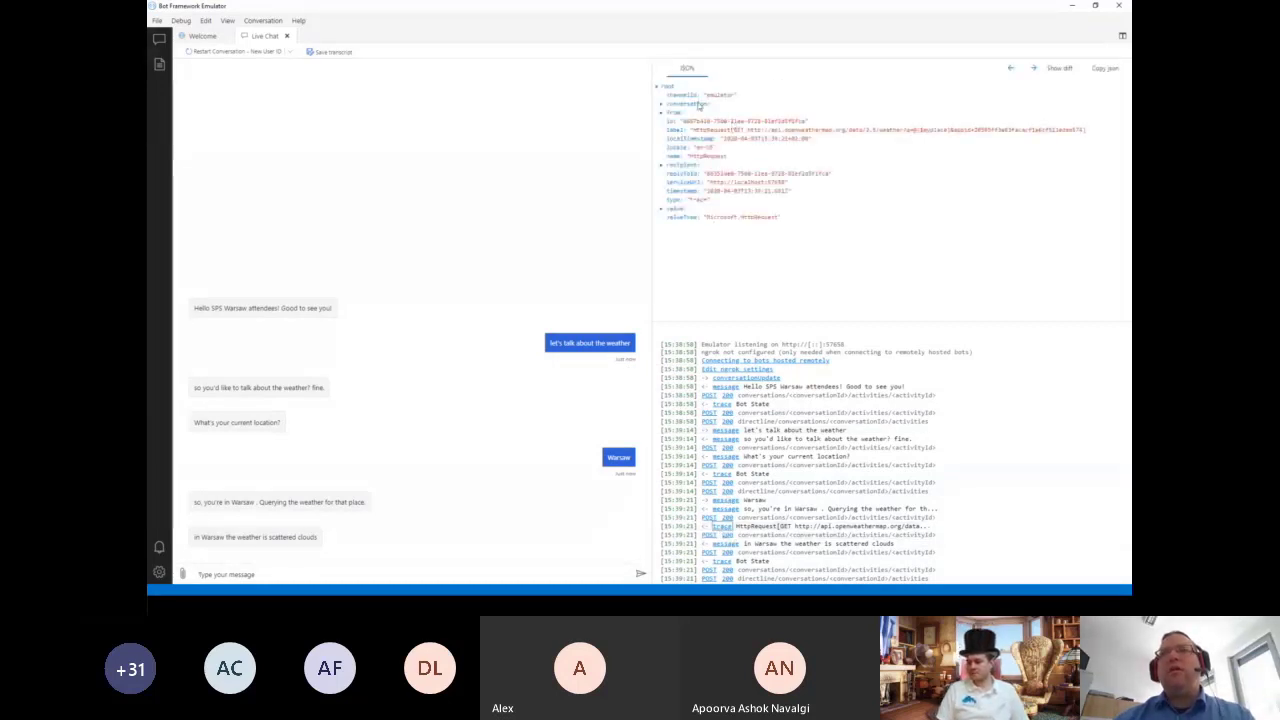
pyautogui.click(726, 418)
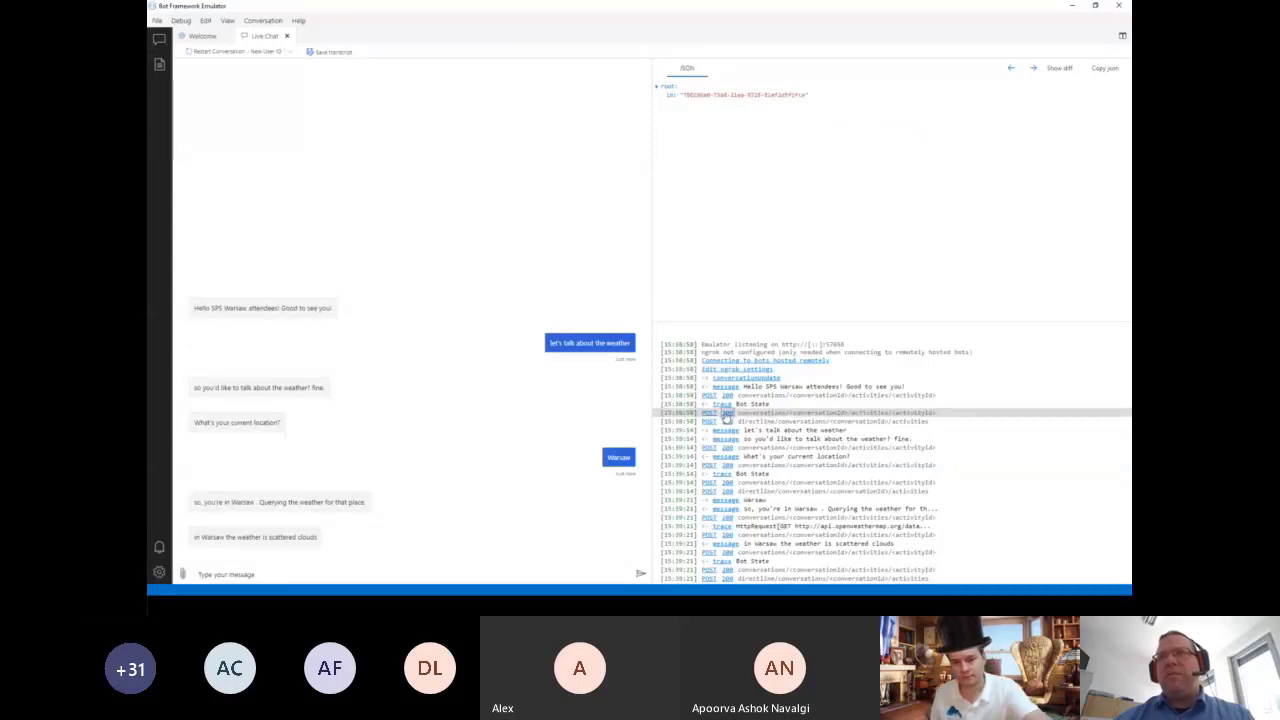
pyautogui.click(730, 421)
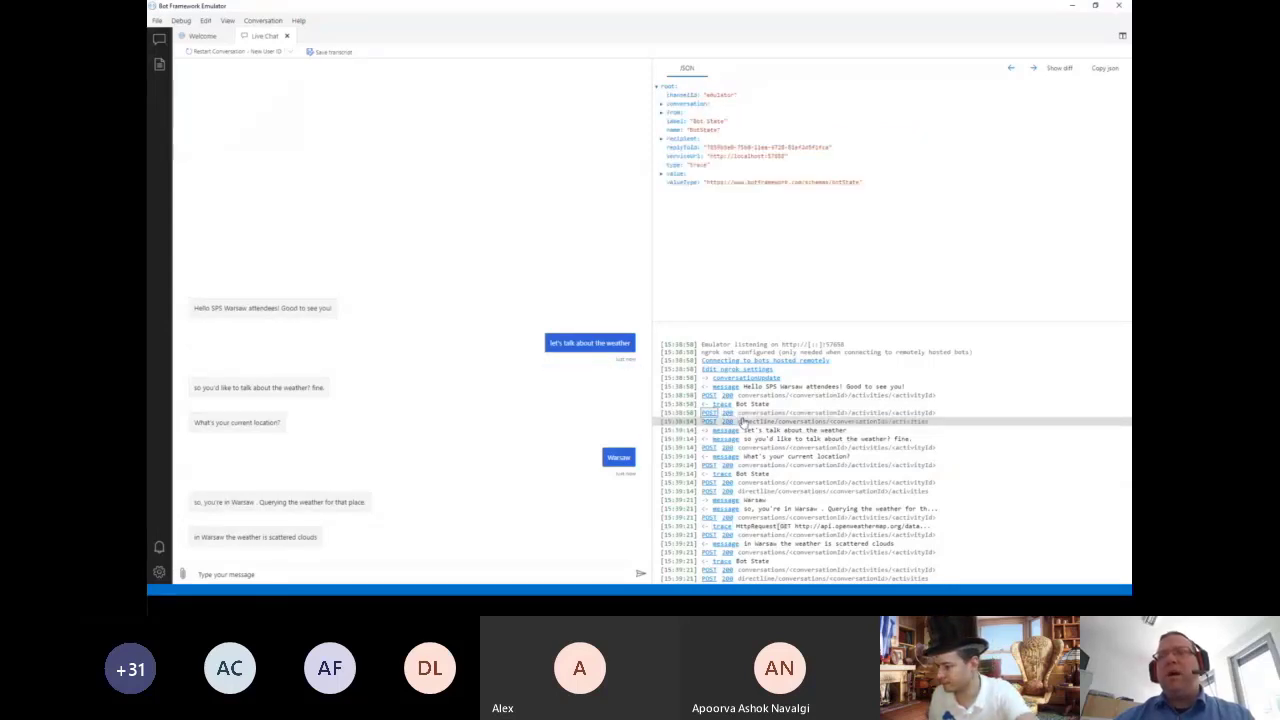
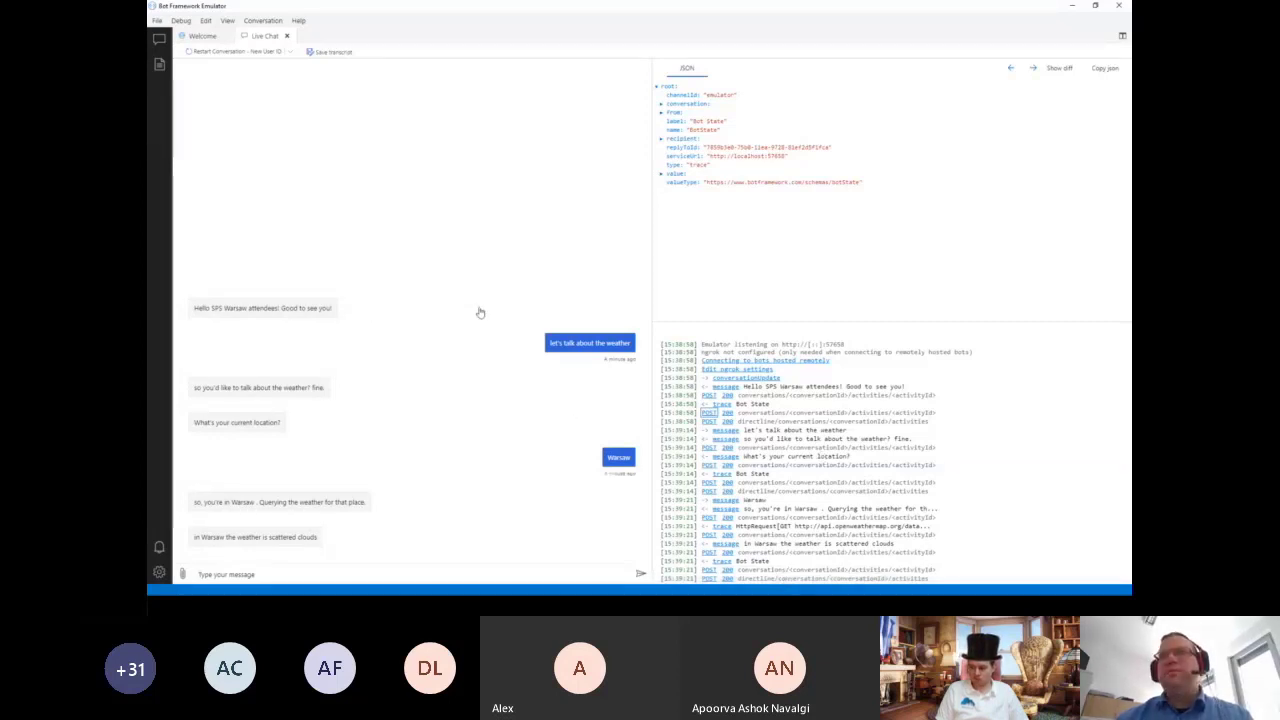
# Step: Close Bot Framework Emulator and switch to the Composer server's PowerShell window, maximized
pyautogui.click(1120, 7)
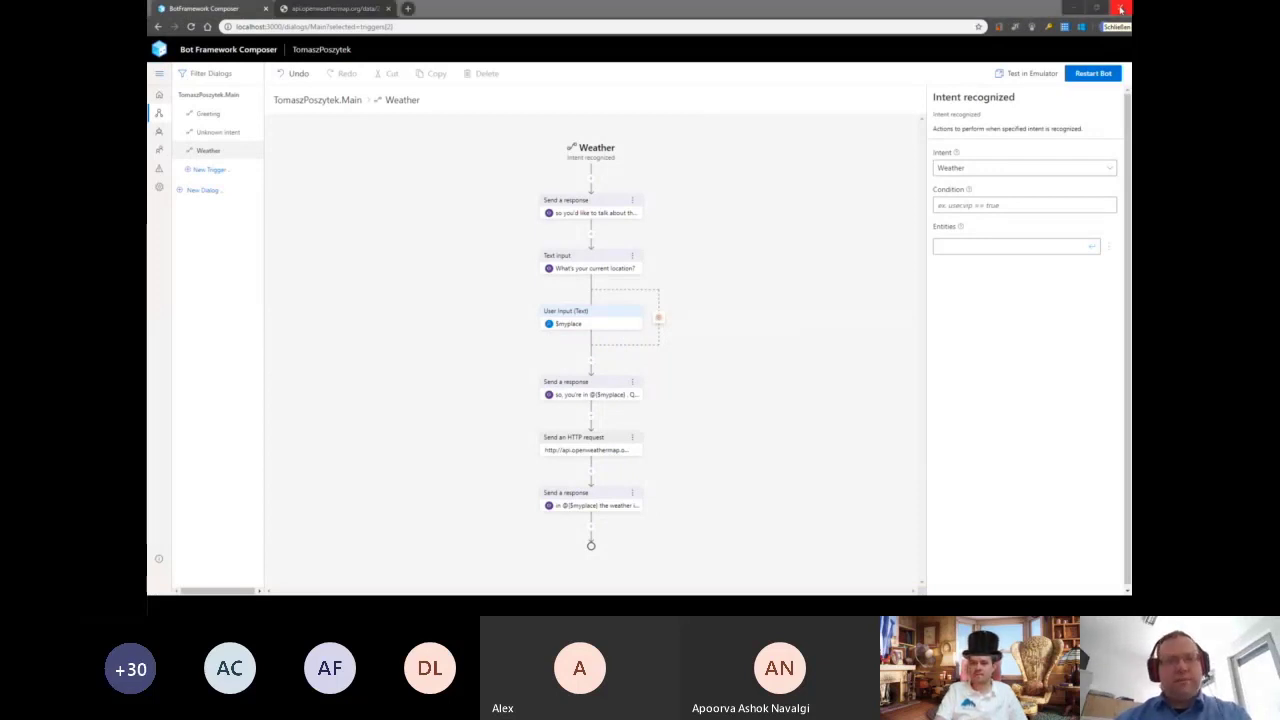
pyautogui.hotkey('alt', 'Tab')
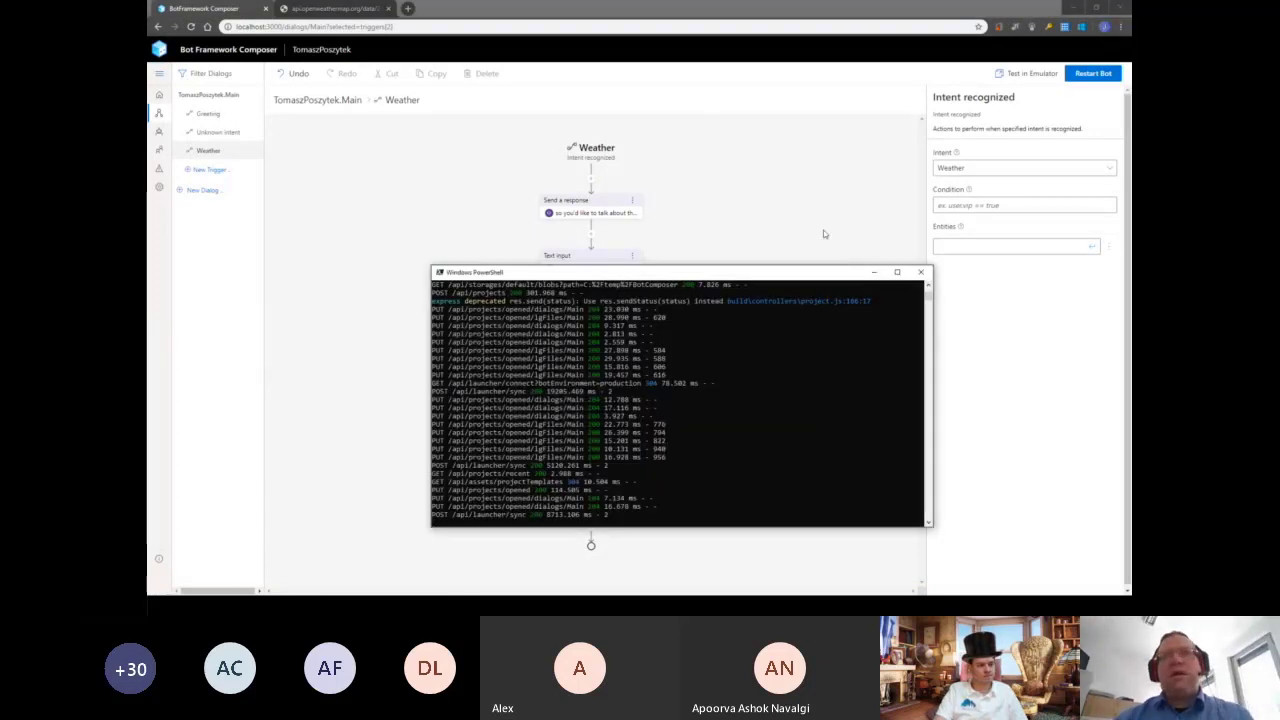
pyautogui.doubleClick(820, 278)
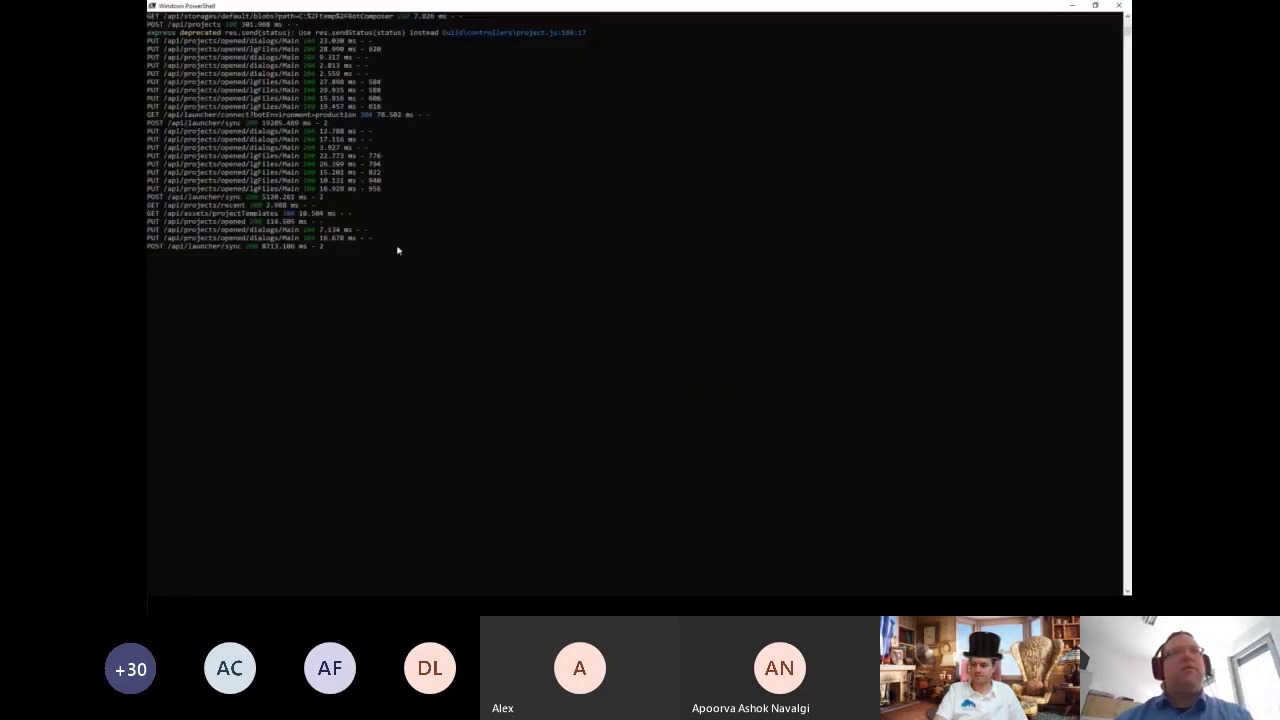
# Step: Examine the Composer server's request log from the localhost:3000 address down to the last launcher sync
pyautogui.scroll(5, 301, 116)
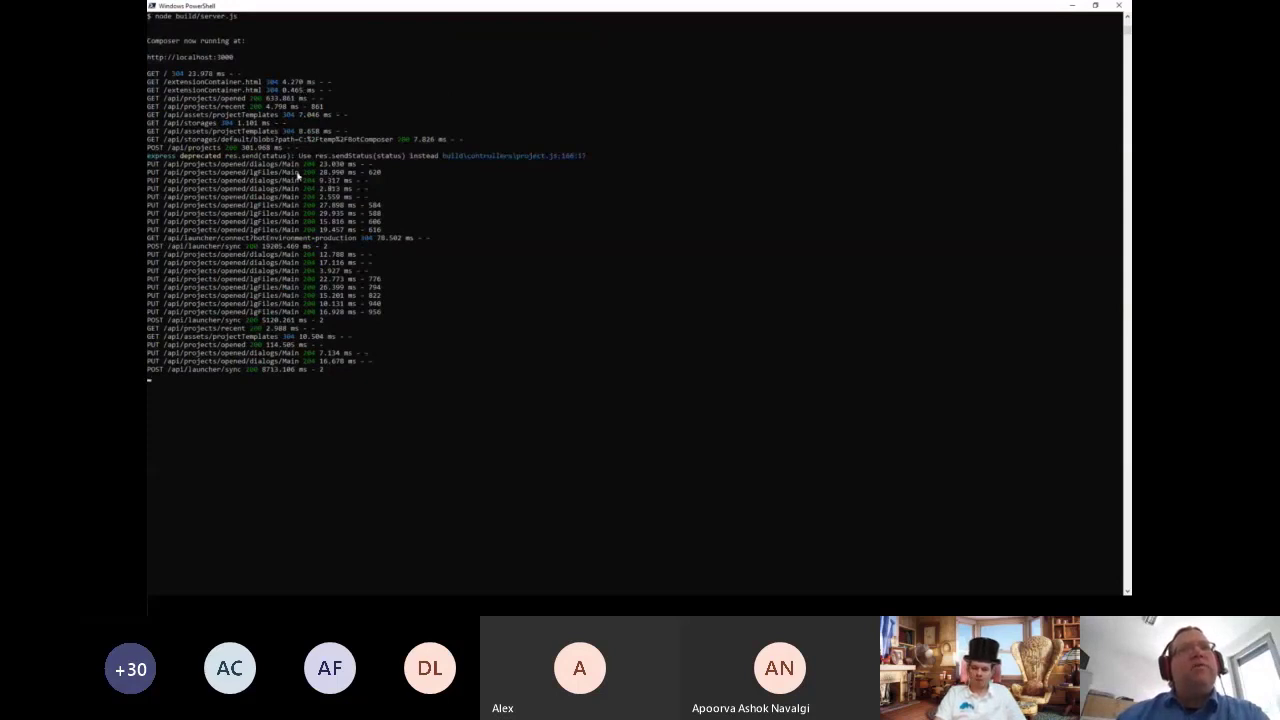
pyautogui.moveTo(335, 372); pyautogui.dragTo(280, 50)
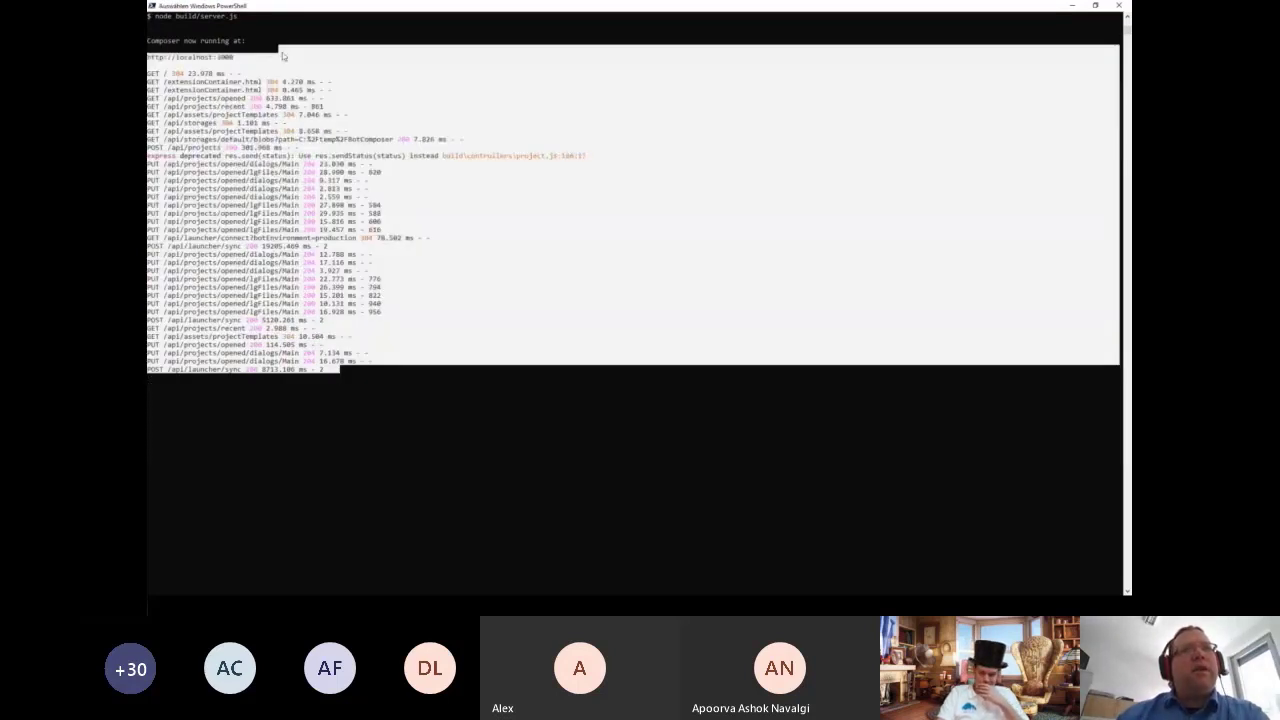
pyautogui.click(280, 50)
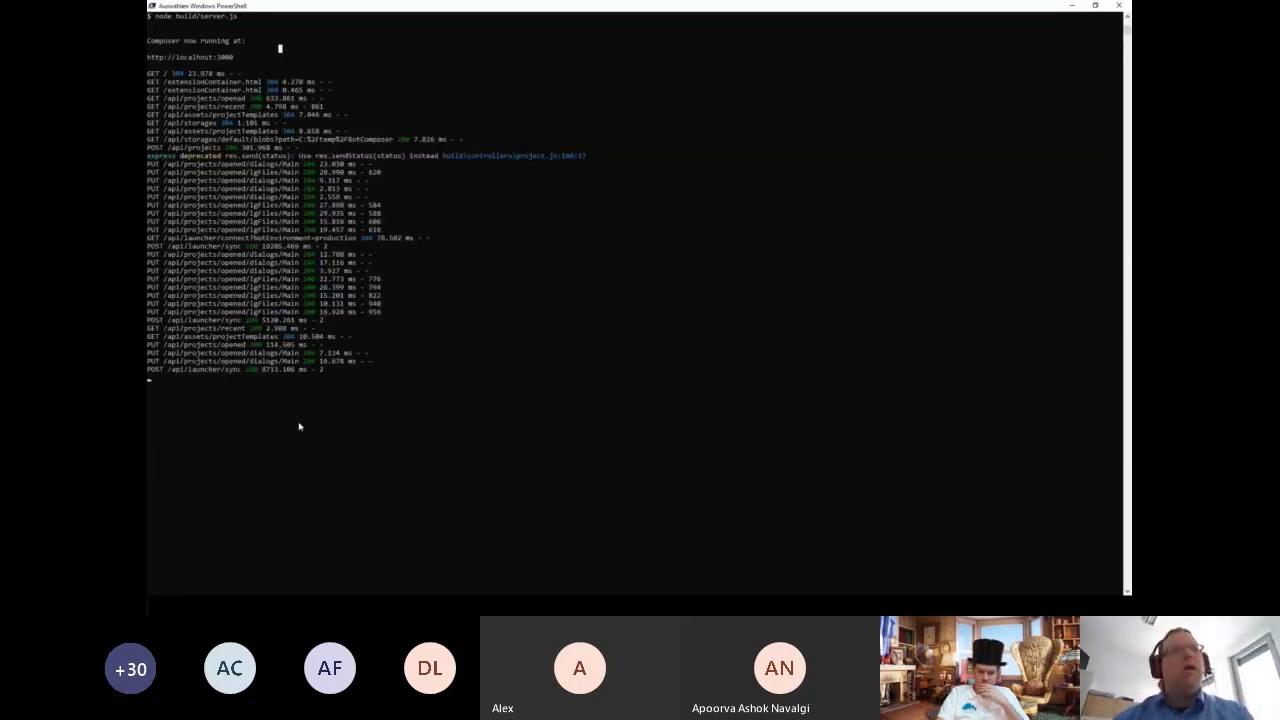
pyautogui.press('Escape')
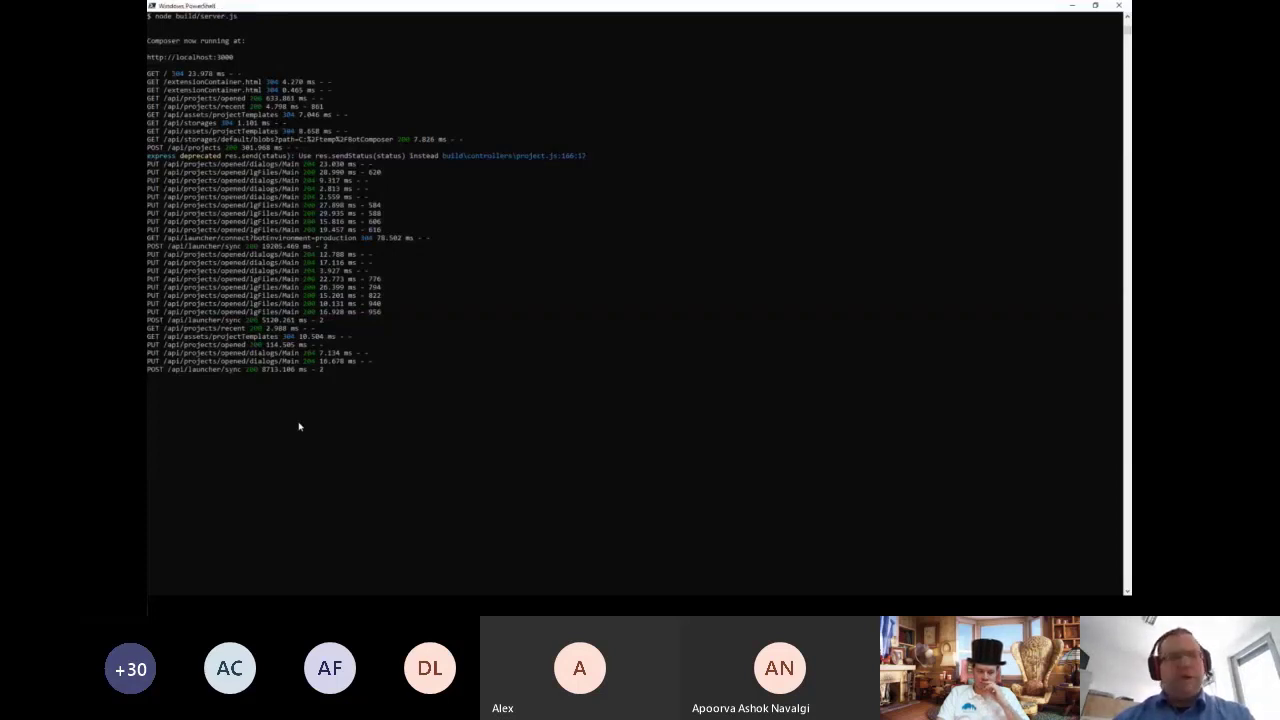
# Step: Stop the Composer server, confirming with "j", and move up two folder levels to C:\temp\BotComposer
pyautogui.hotkey('ctrl', 'c')
pyautogui.write('j')
pyautogui.press('Return')
pyautogui.write('cd ..')
pyautogui.press('Return')
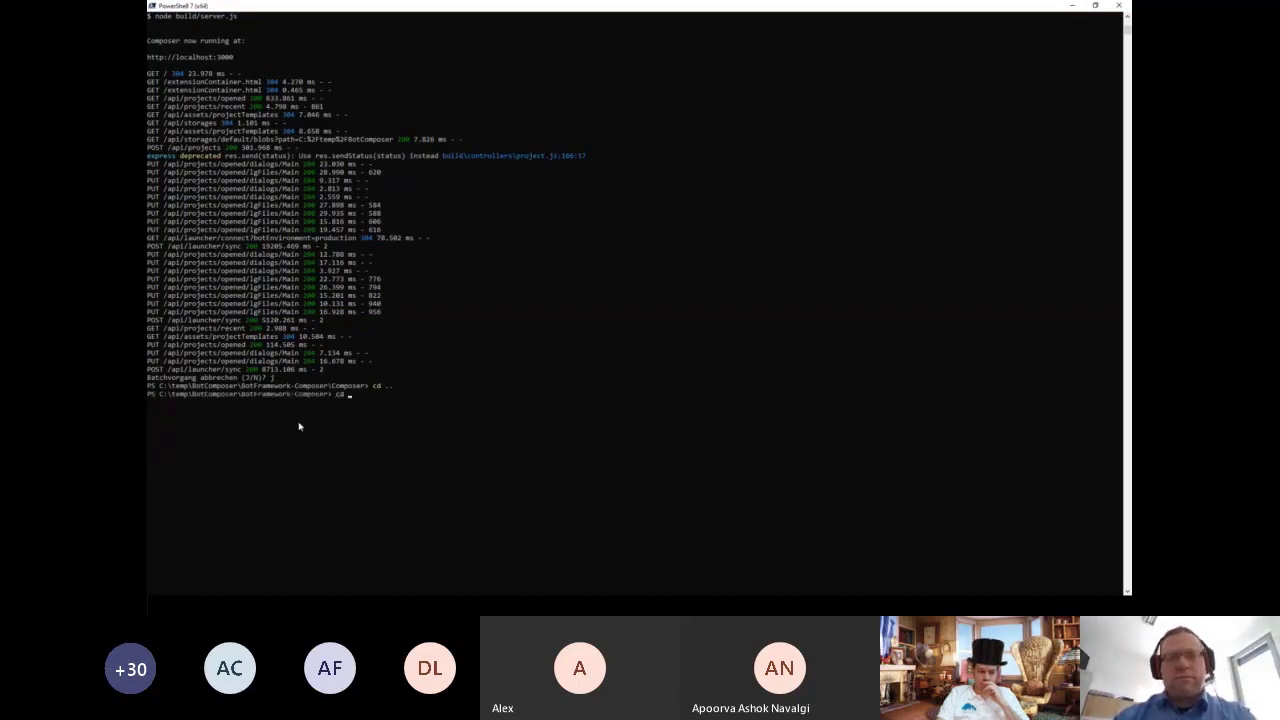
pyautogui.write('cd ..')
pyautogui.press('Return')
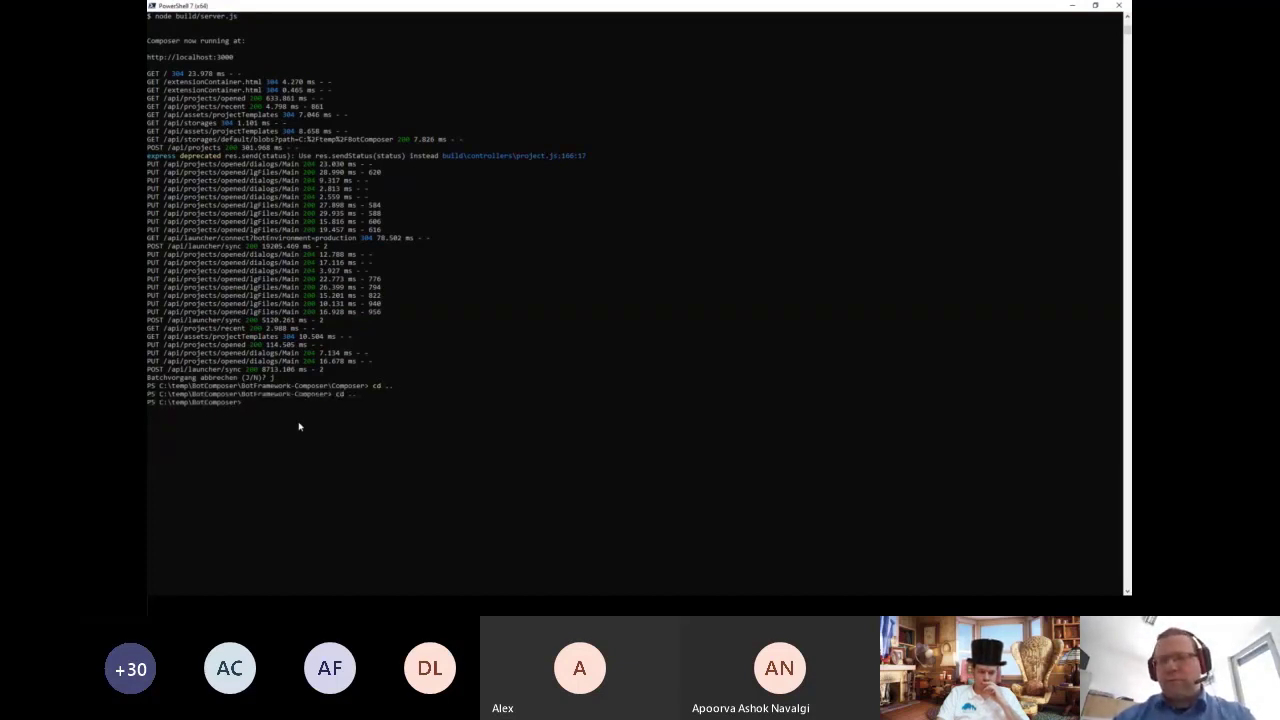
# Step: List the BotComposer folder with dir and highlight the current bot's project folder and the MartinsBot folder
pyautogui.write('dir')
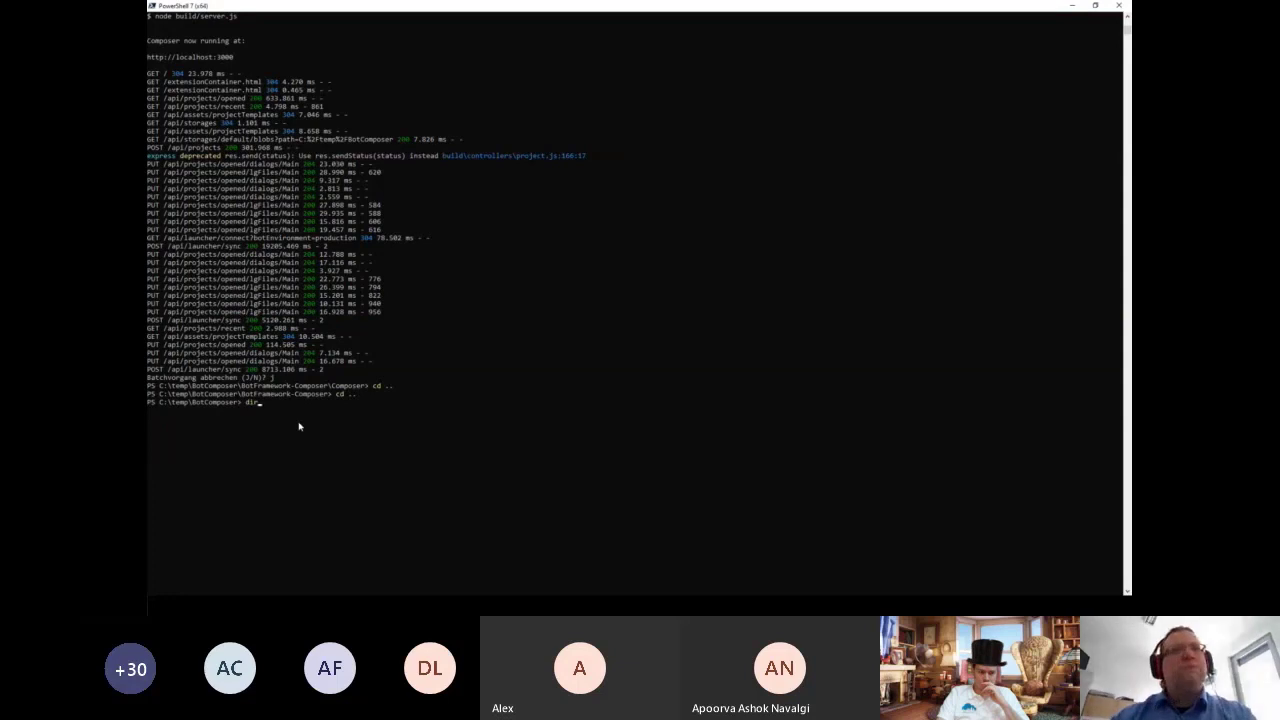
pyautogui.press('Return')
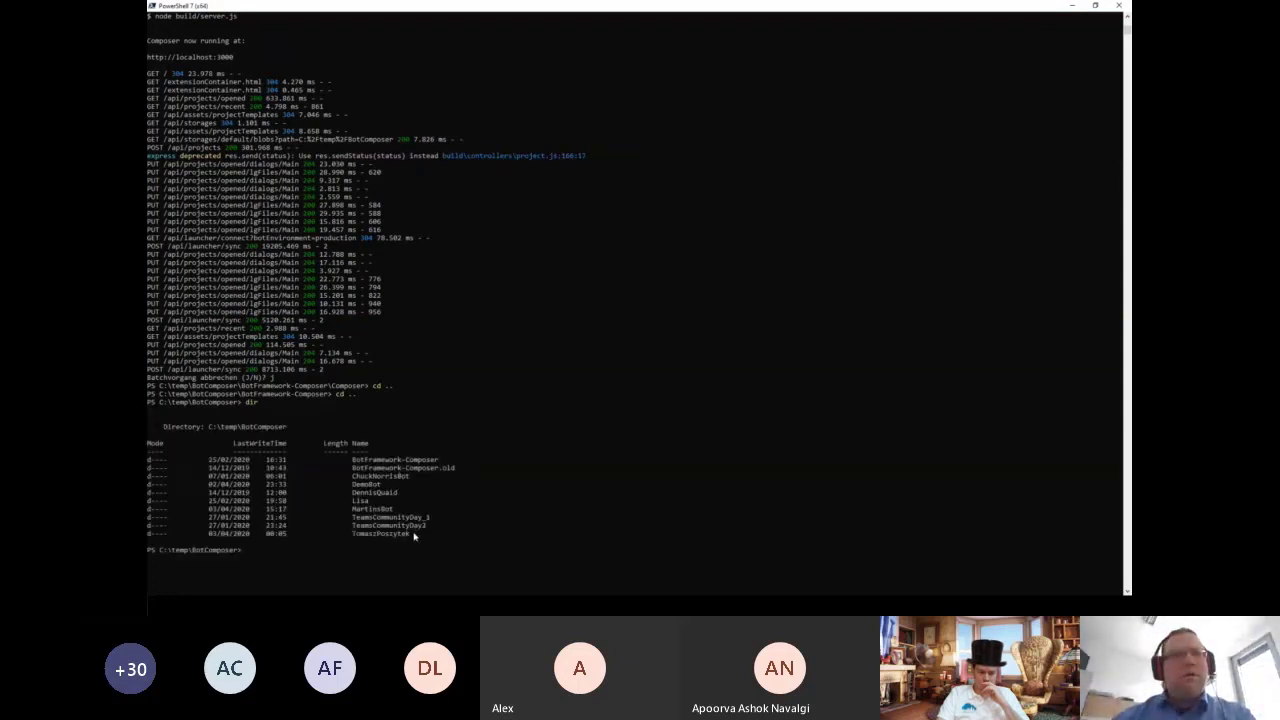
pyautogui.moveTo(351, 509); pyautogui.dragTo(148, 509)
pyautogui.moveTo(428, 535); pyautogui.dragTo(148, 534)
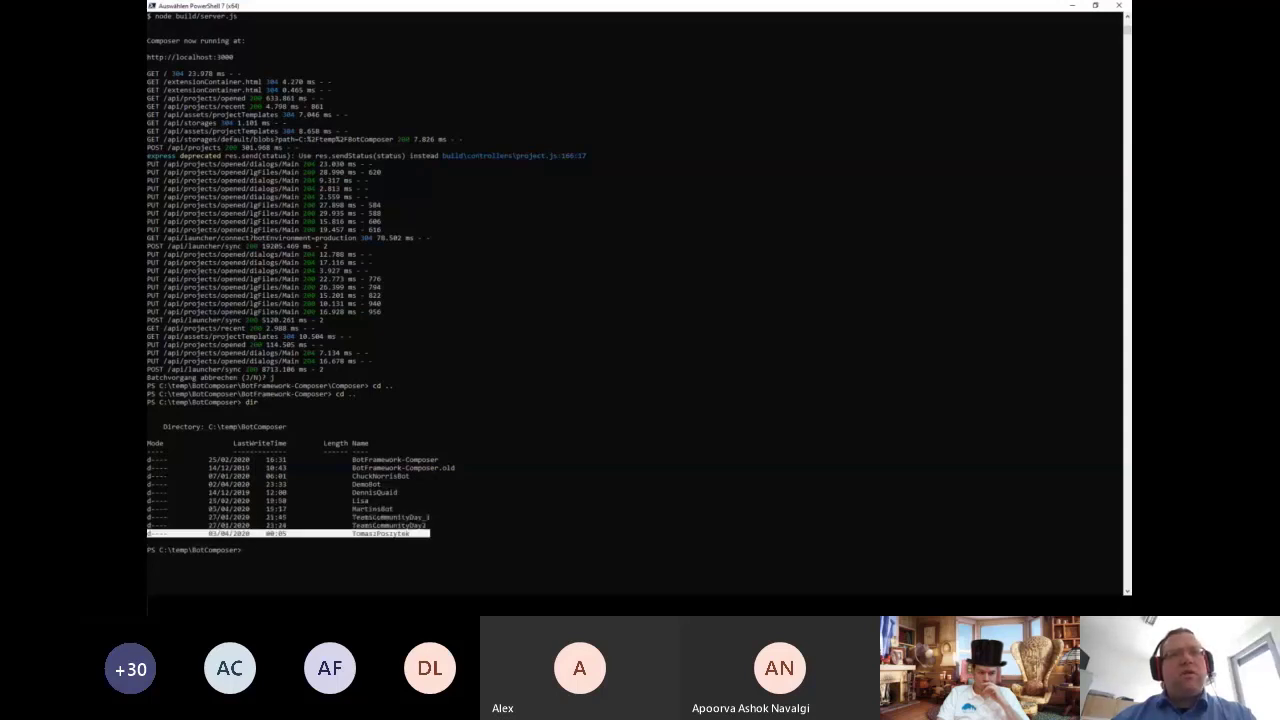
pyautogui.click(384, 501)
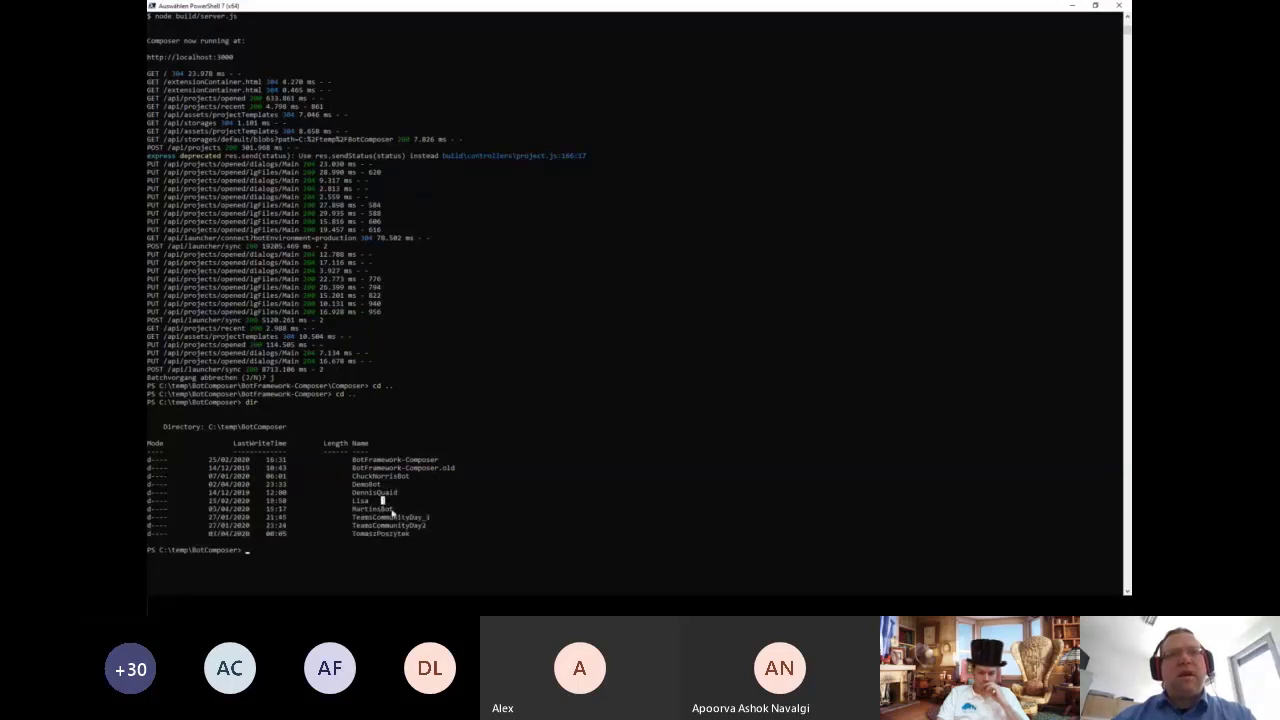
pyautogui.moveTo(410, 509); pyautogui.dragTo(155, 510)
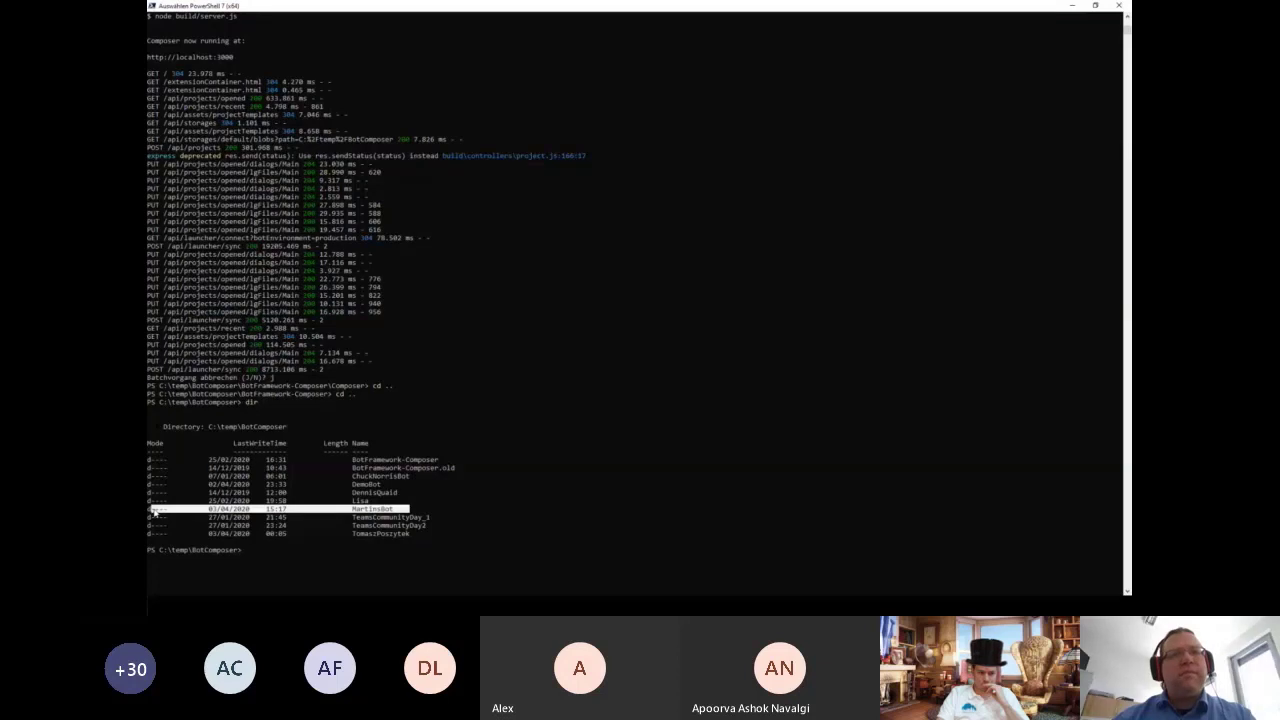
# Step: Change into the MartinsBot folder, list its contents and highlight the Controllers folder
pyautogui.write('cd .\\MartinsBot\\')
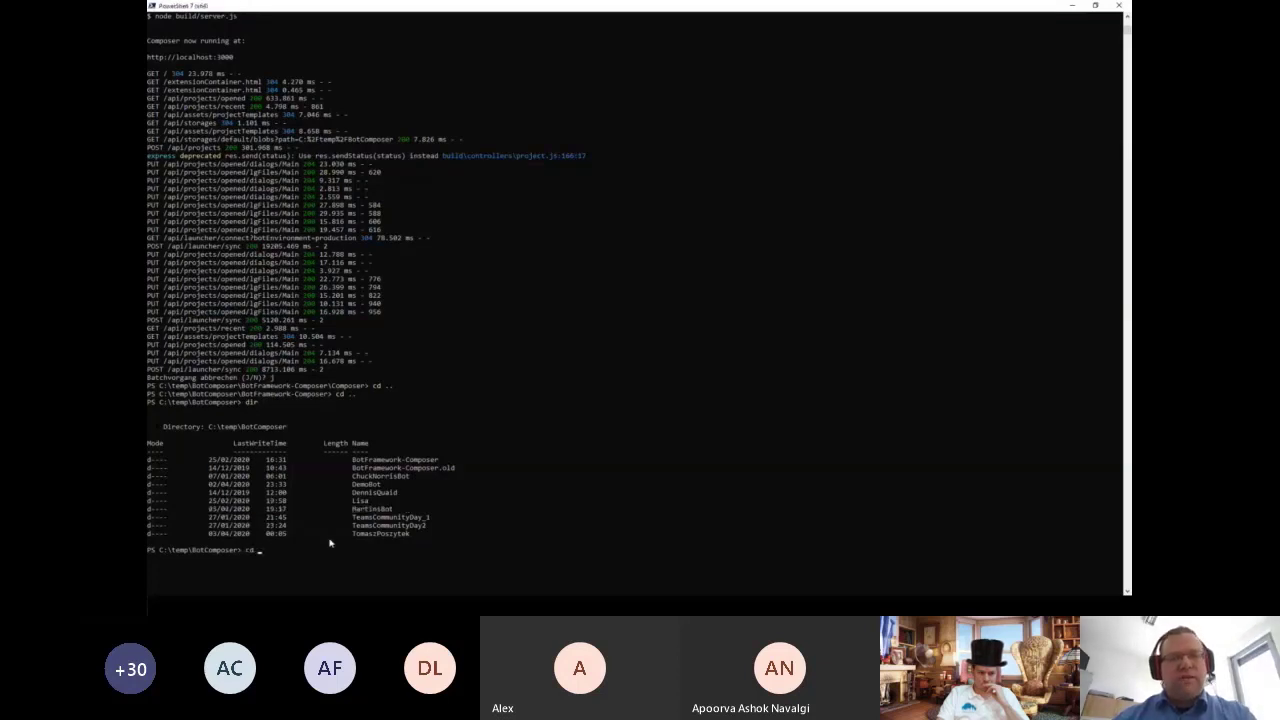
pyautogui.press('Return')
pyautogui.write('dir')
pyautogui.press('Return')
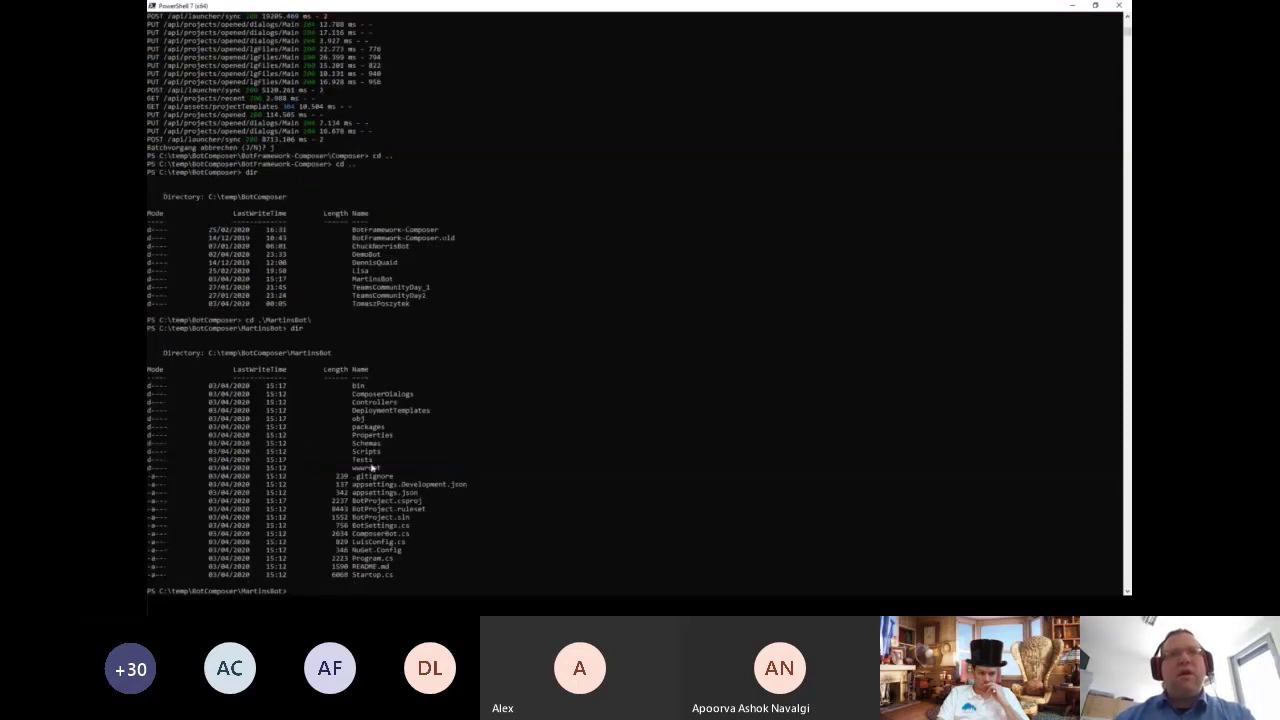
pyautogui.doubleClick(366, 395)
pyautogui.doubleClick(365, 403)
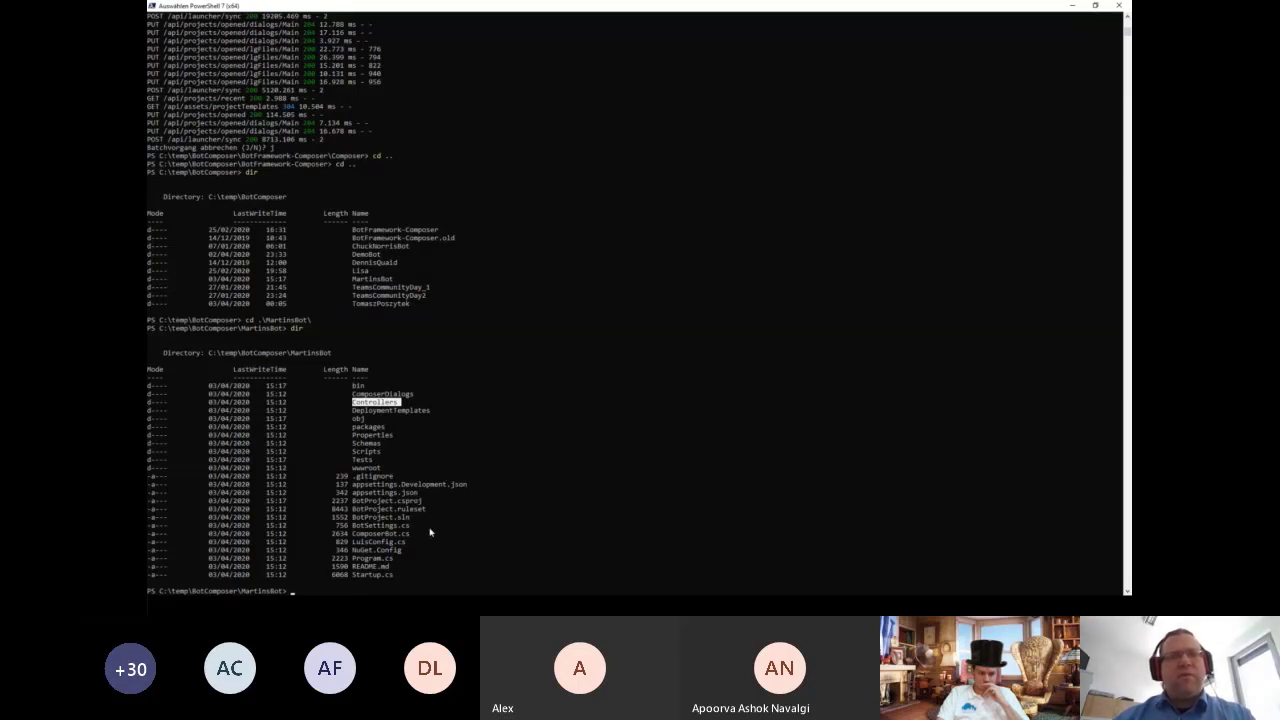
# Step: Launch Visual Studio Code with the code command and show the bot project's file tree from its beginning
pyautogui.write('code')
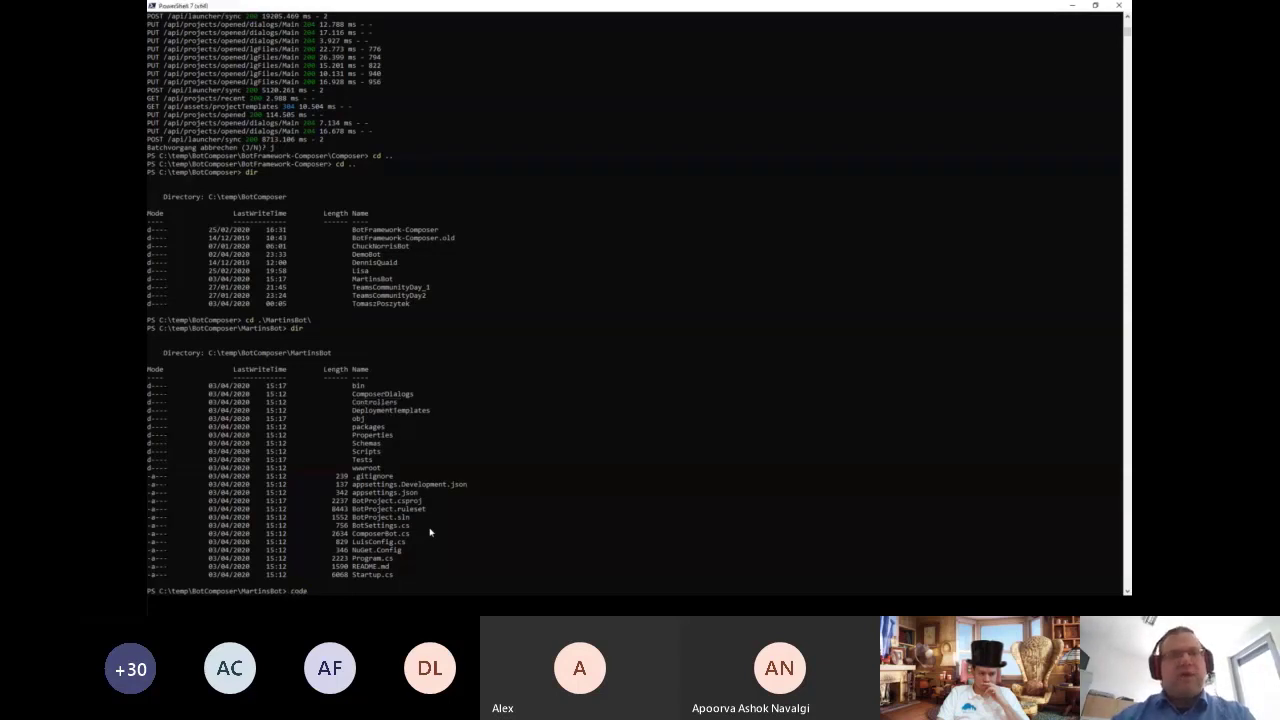
pyautogui.press('Return')
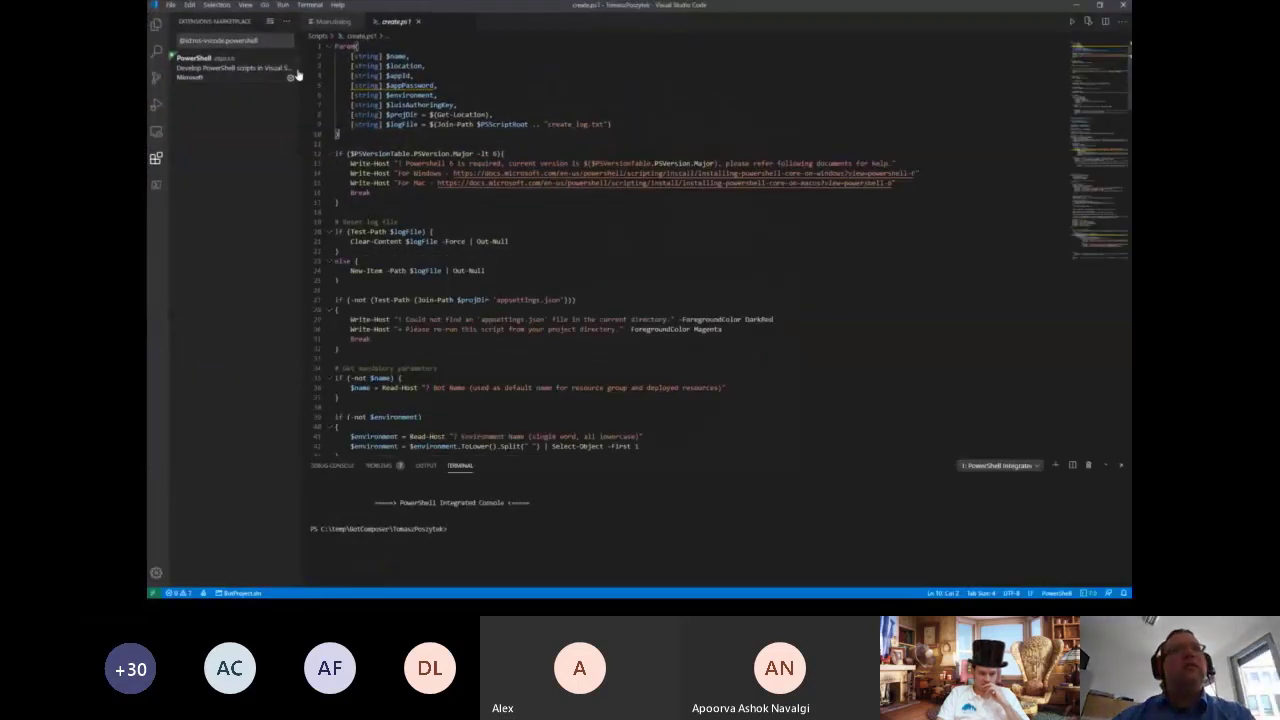
pyautogui.moveTo(300, 75); pyautogui.dragTo(188, 75)
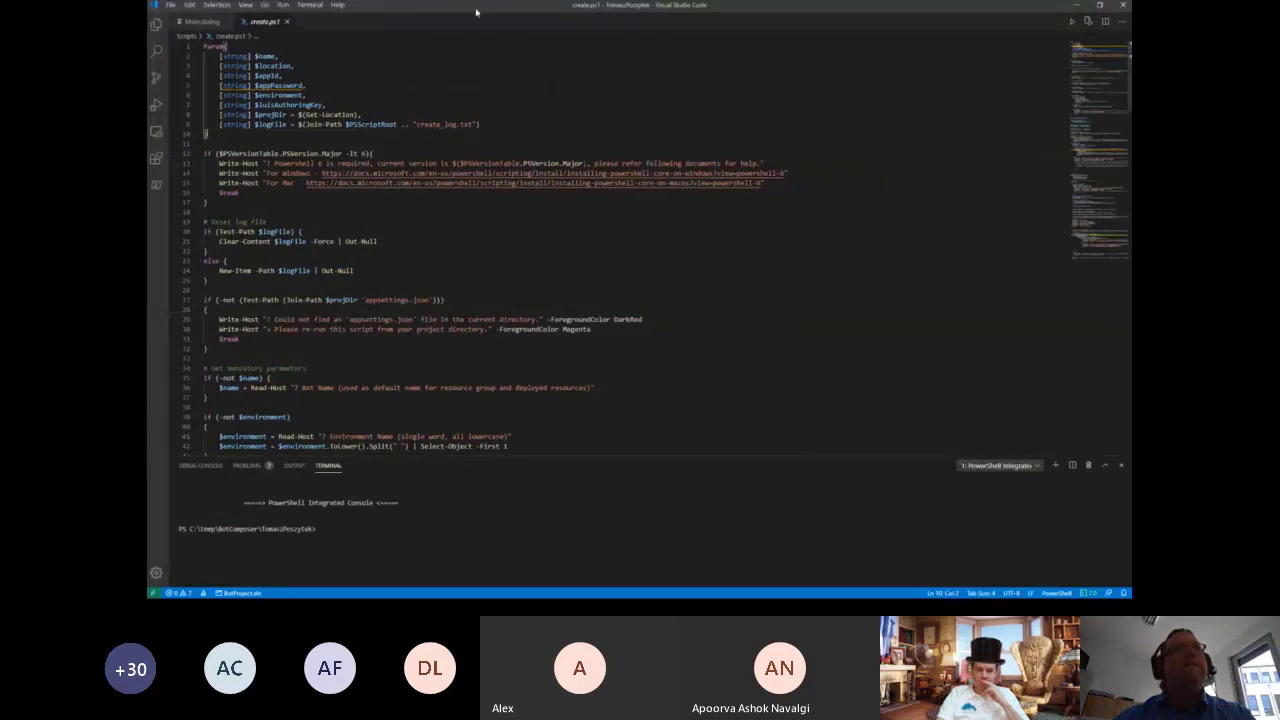
pyautogui.click(155, 26)
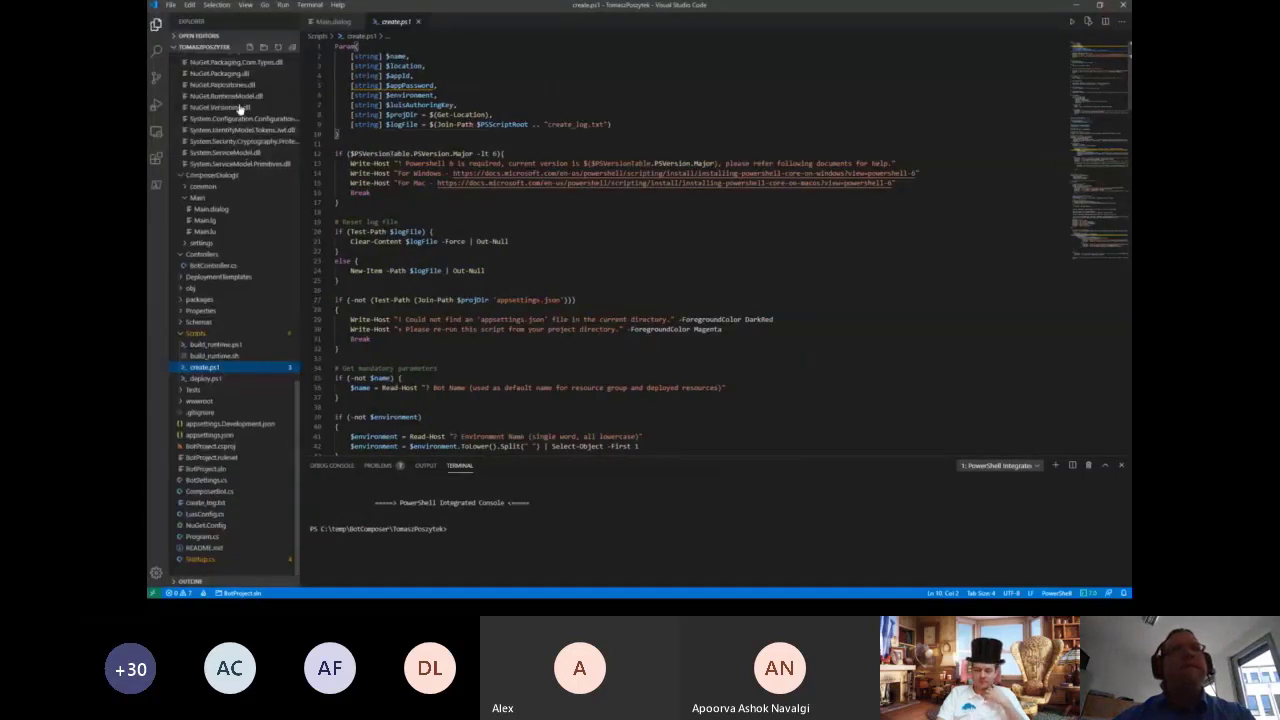
pyautogui.scroll(3, 237, 271)
pyautogui.scroll(10, 237, 271)
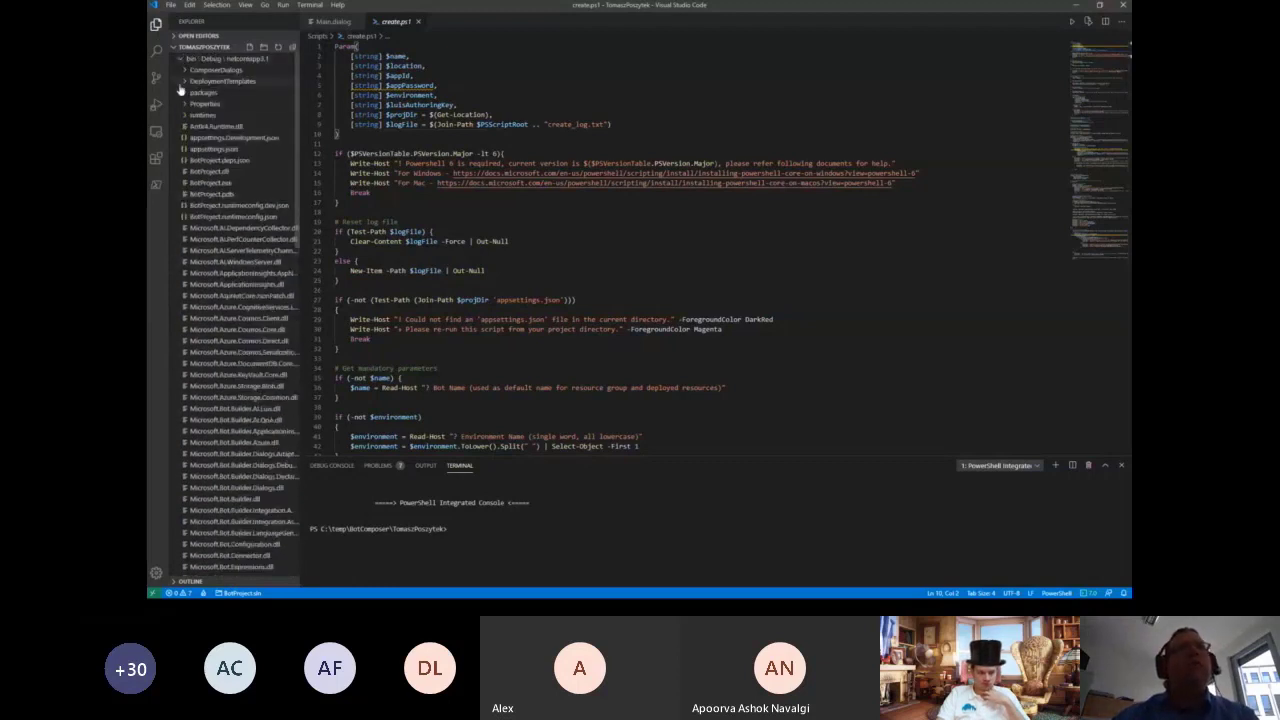
# Step: Open Main.dialog from ComposerDialogs/Main and examine the Weather intent and its first Send a response action
pyautogui.click(190, 72)
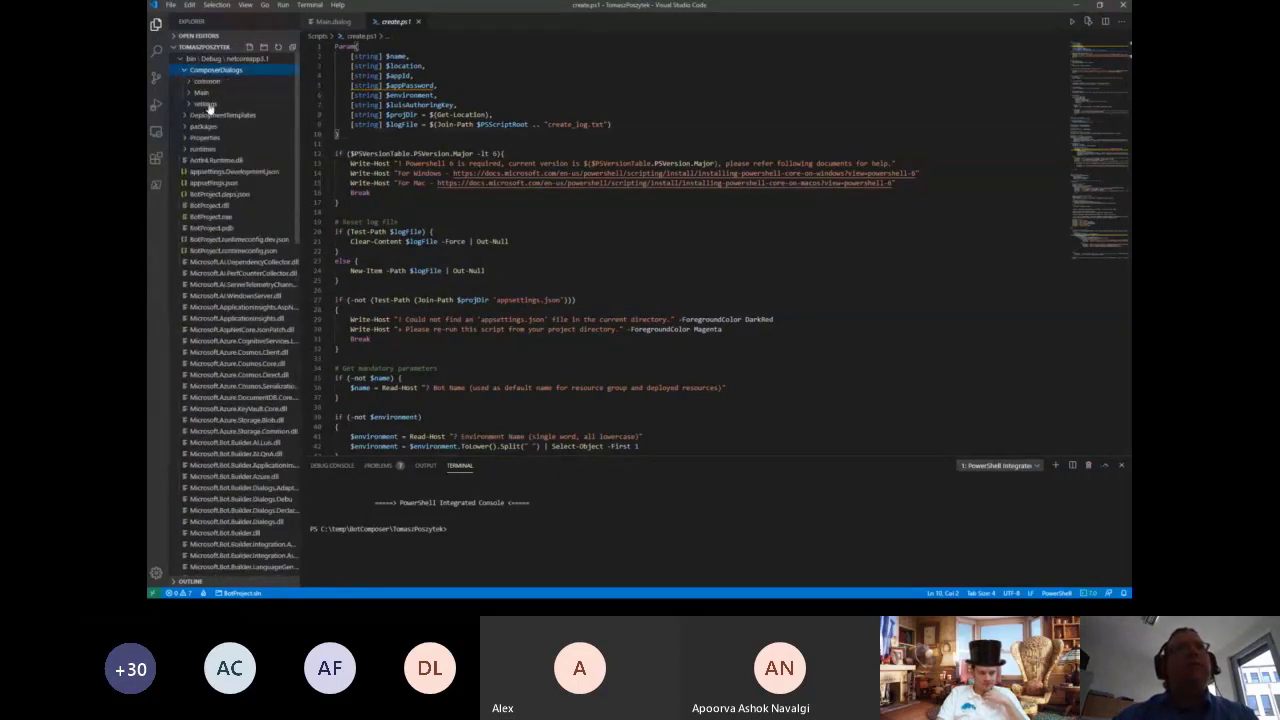
pyautogui.click(201, 93)
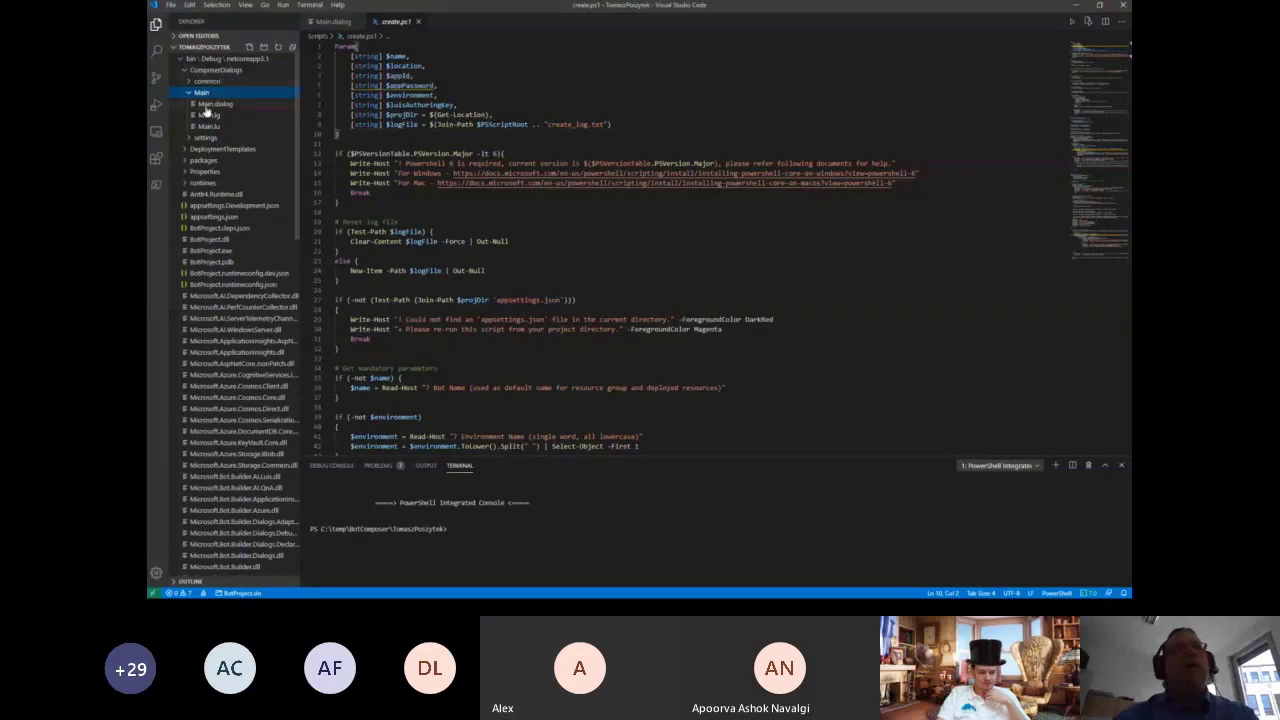
pyautogui.click(213, 106)
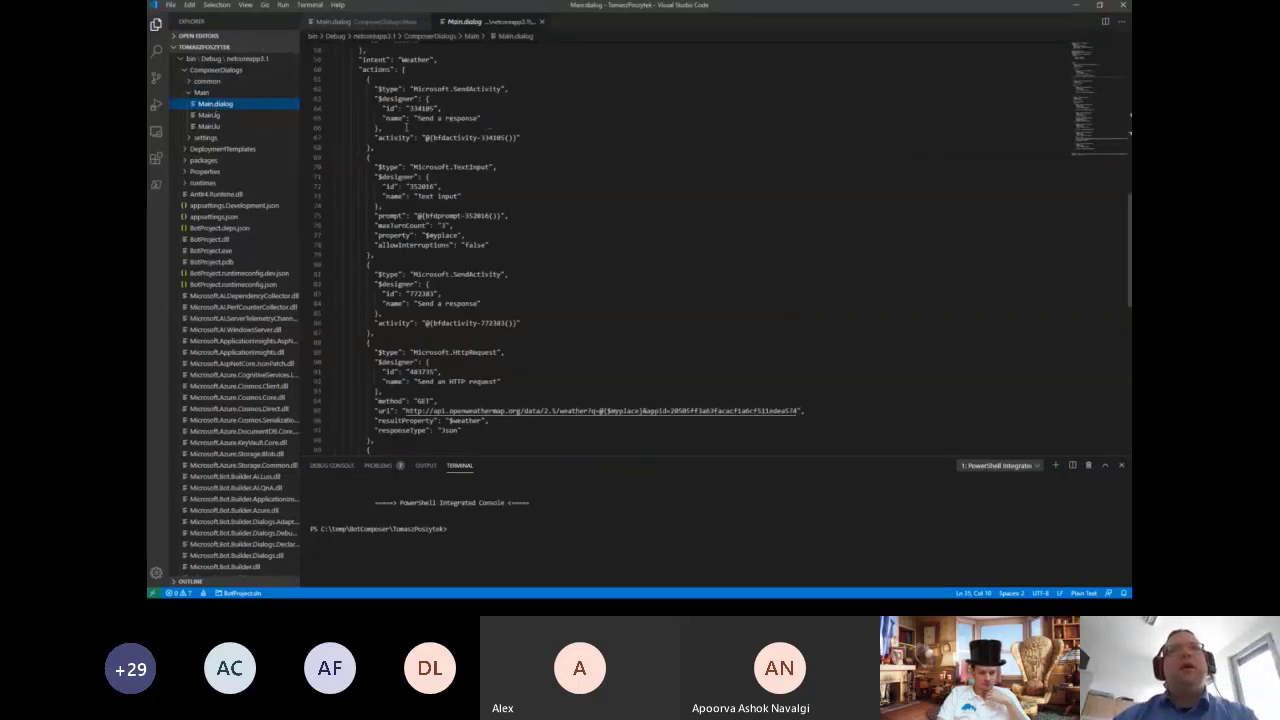
pyautogui.moveTo(404, 128); pyautogui.dragTo(438, 60)
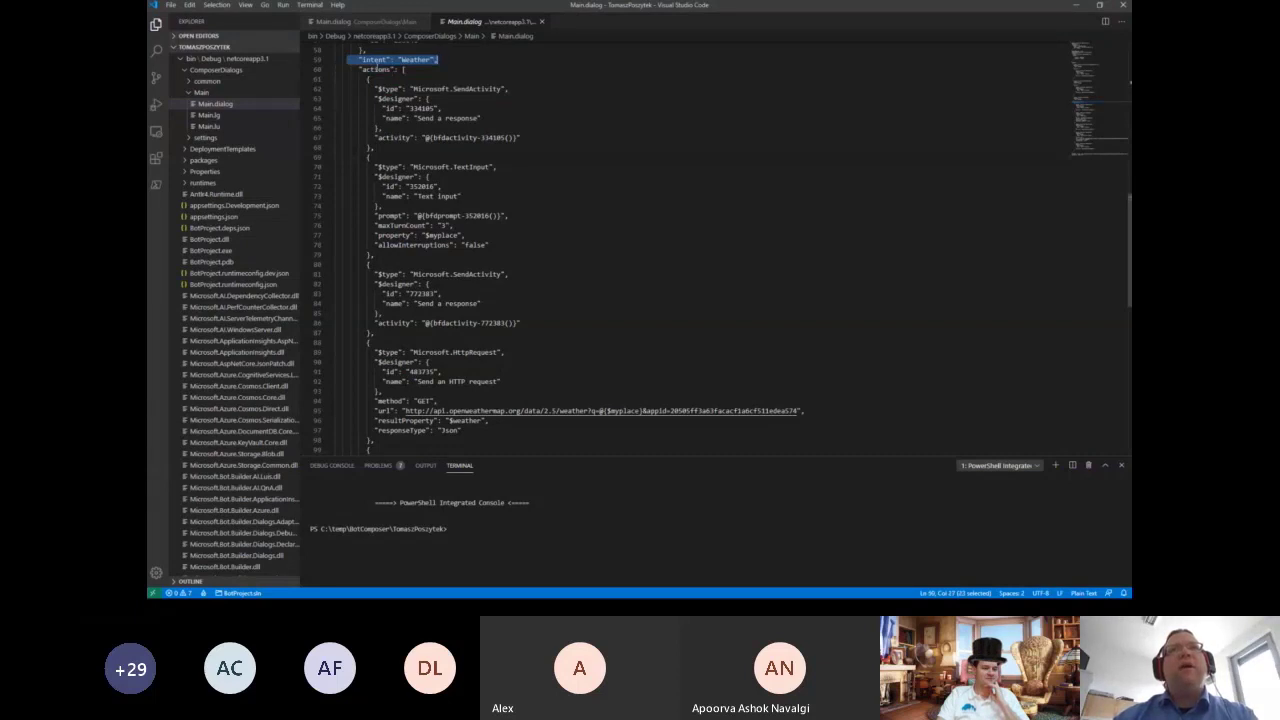
pyautogui.doubleClick(376, 69)
pyautogui.moveTo(374, 88); pyautogui.dragTo(524, 114)
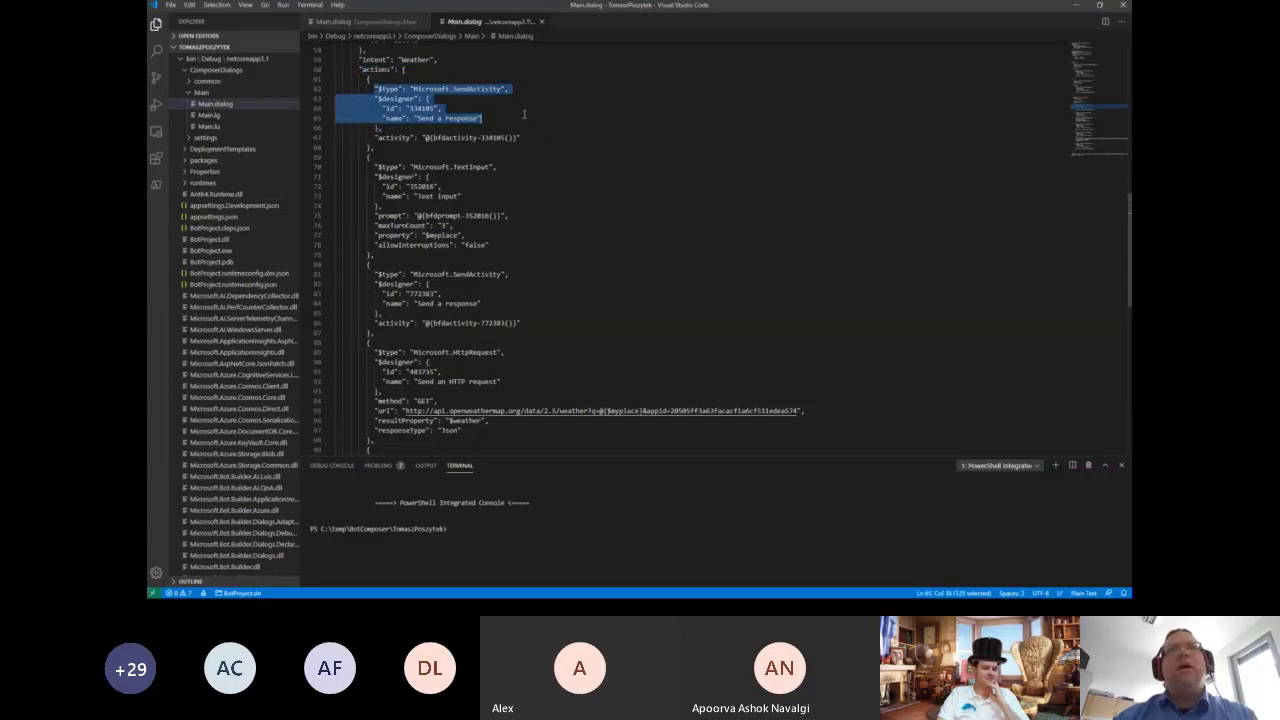
# Step: View Main.lu and Main.lg, and highlight the weather description expression in the last response template of Main.lg
pyautogui.click(216, 128)
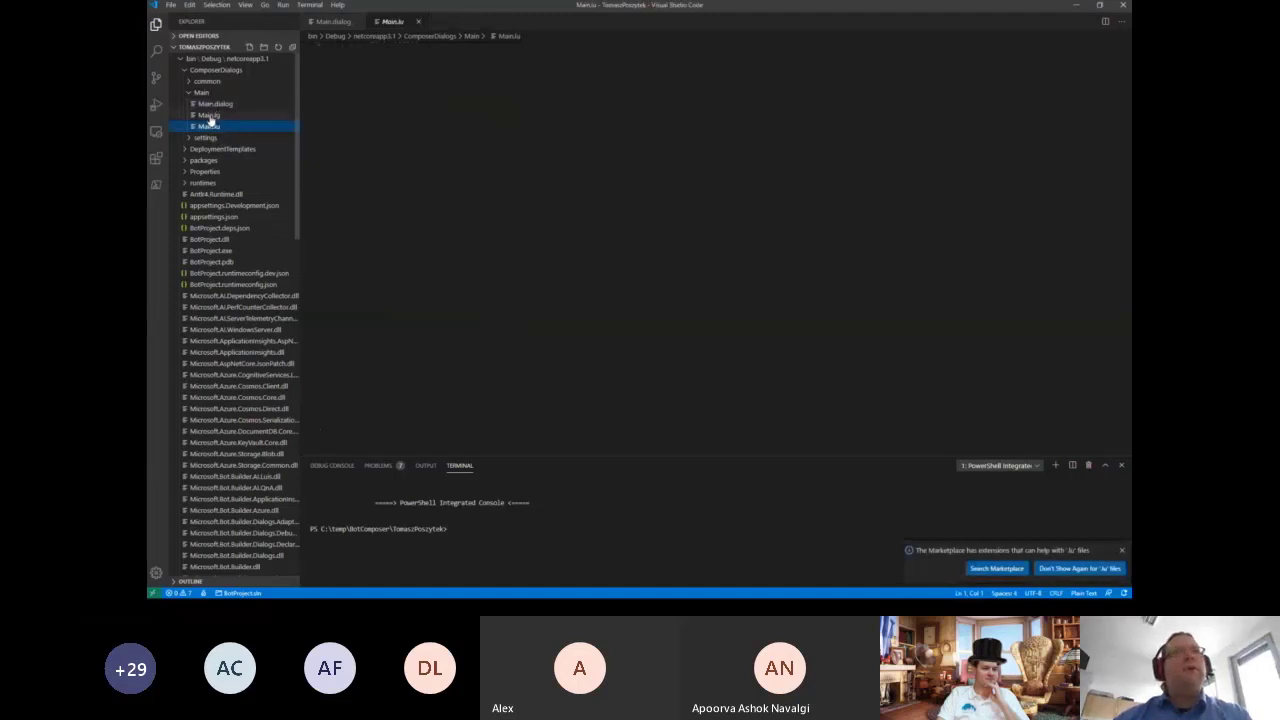
pyautogui.click(210, 116)
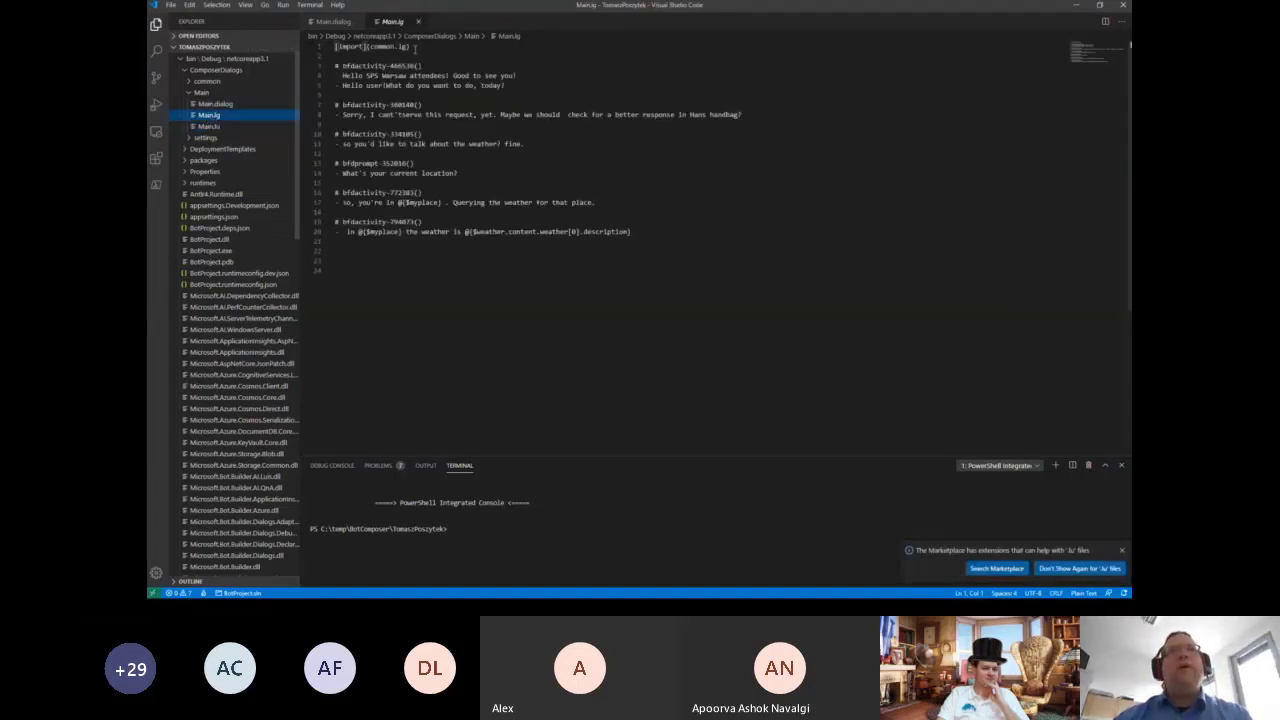
pyautogui.click(512, 86)
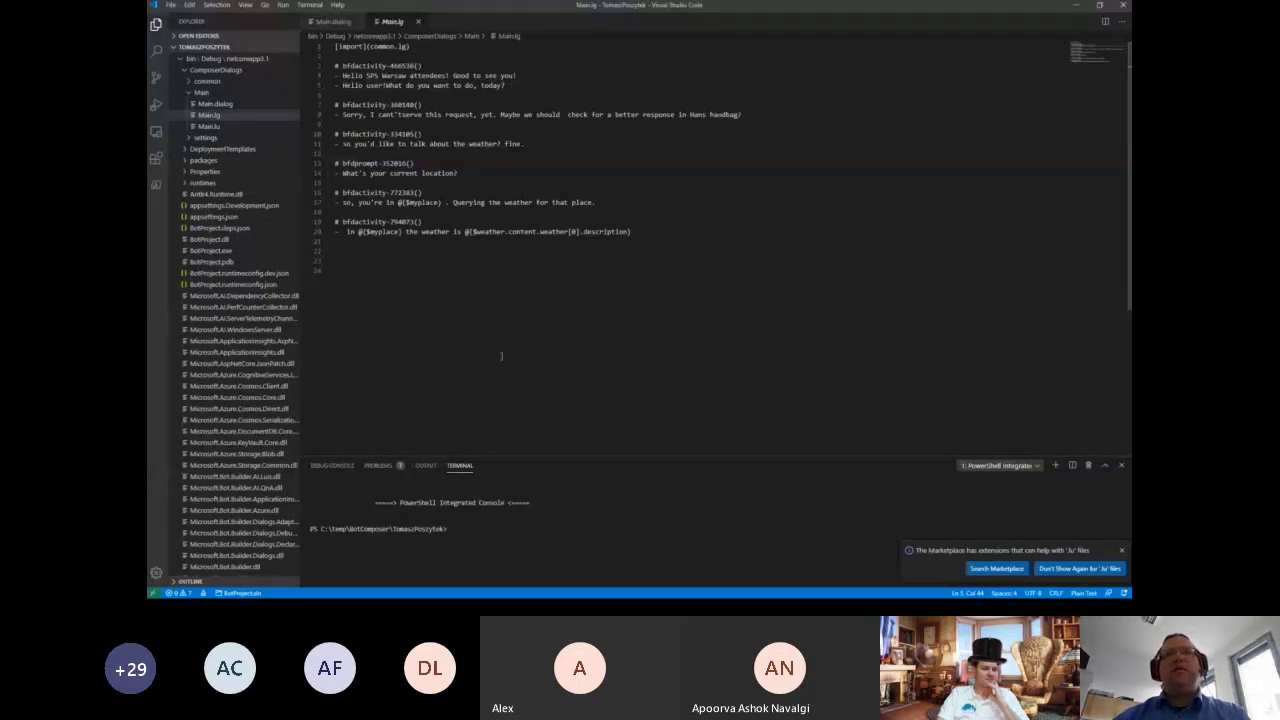
pyautogui.moveTo(472, 232); pyautogui.dragTo(634, 230)
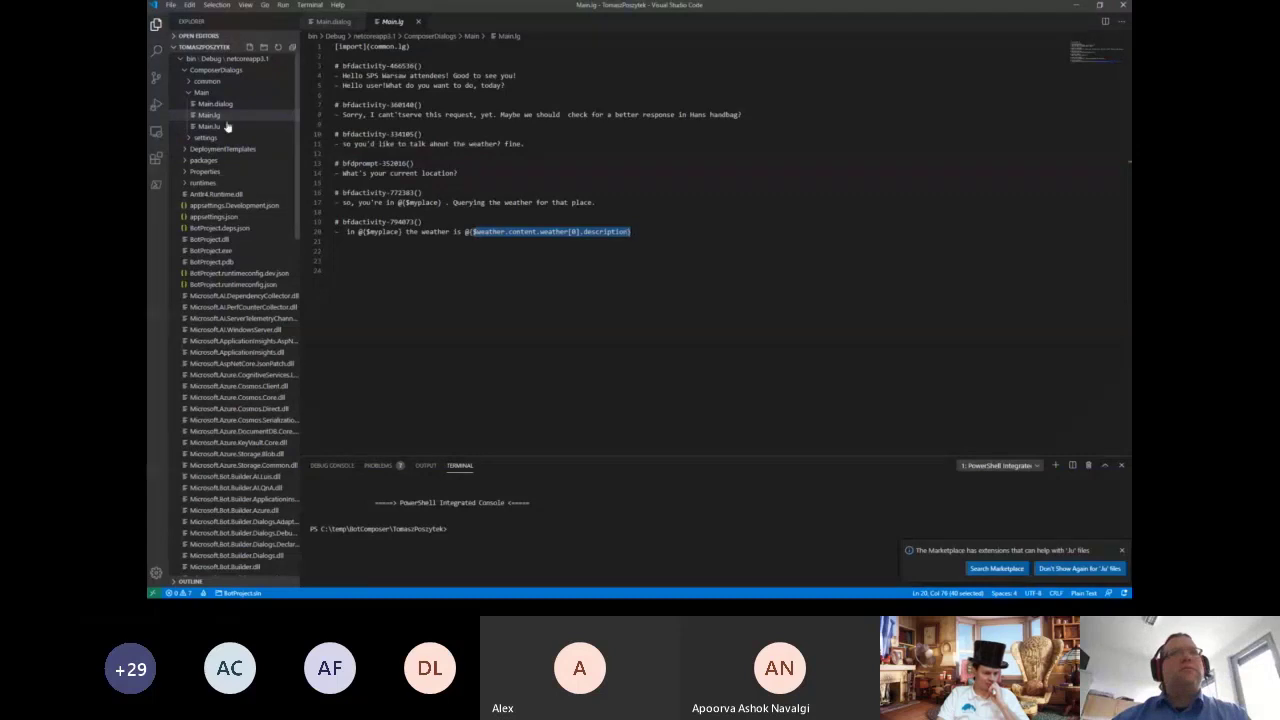
# Step: Open BotController.cs from the Controllers folder and examine its constructor and PostAsync method
pyautogui.scroll(-4, 196, 160)
pyautogui.scroll(-10, 195, 162)
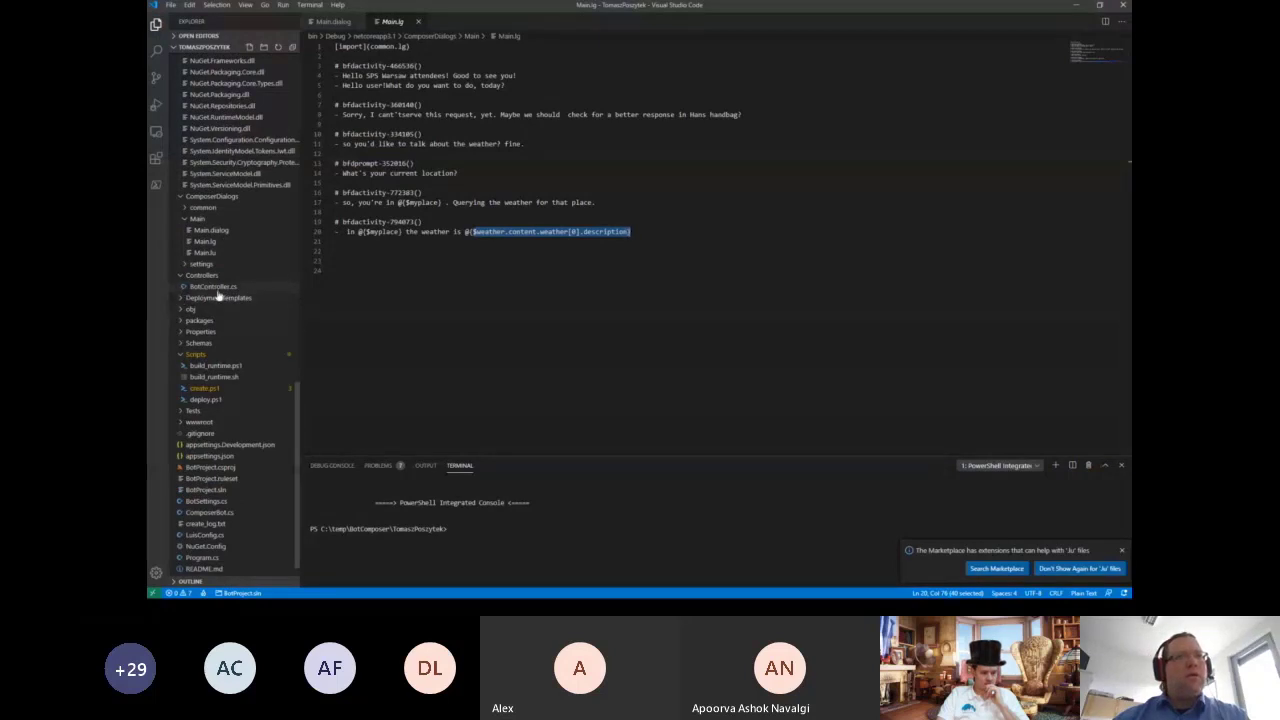
pyautogui.click(213, 287)
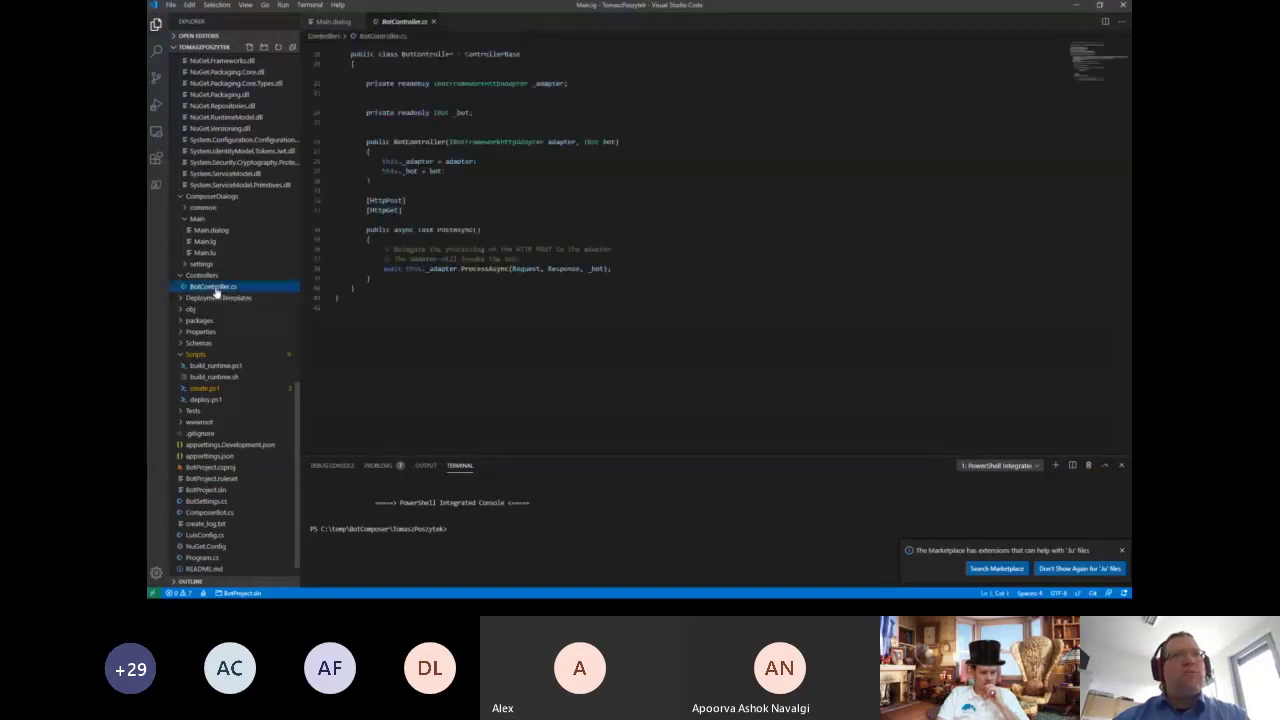
pyautogui.click(460, 289)
pyautogui.press('Down')
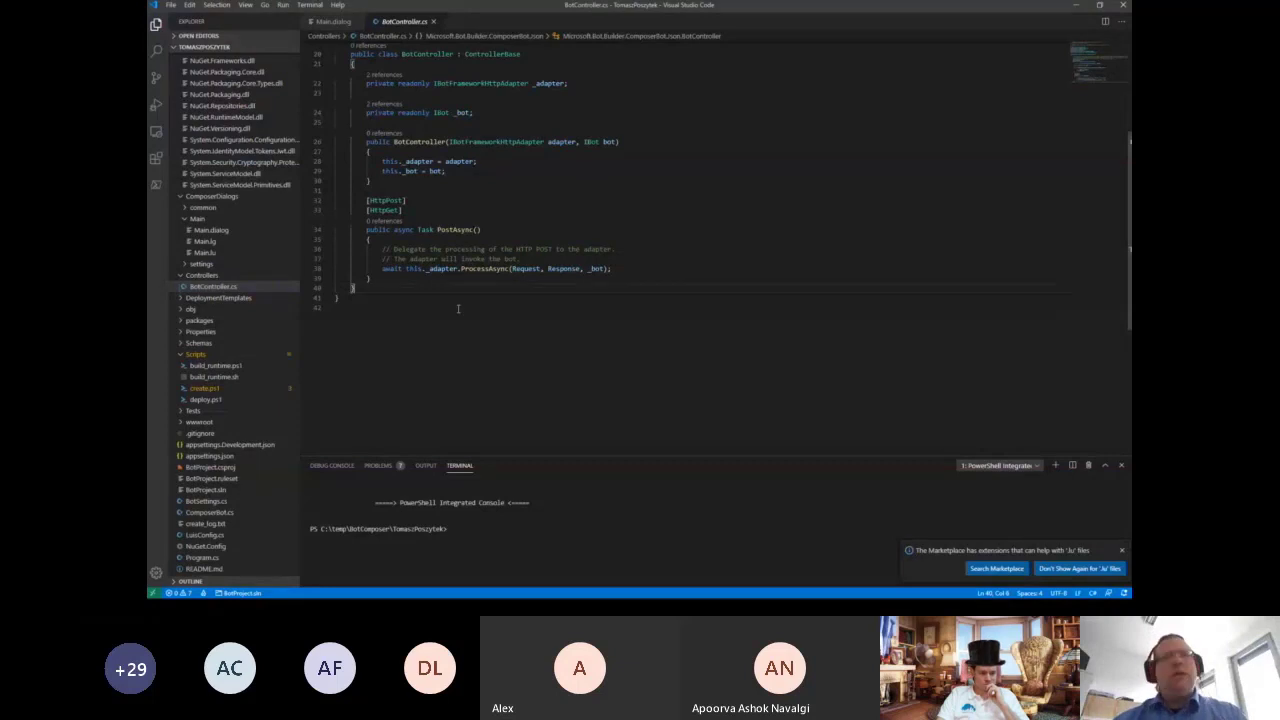
pyautogui.click(458, 309)
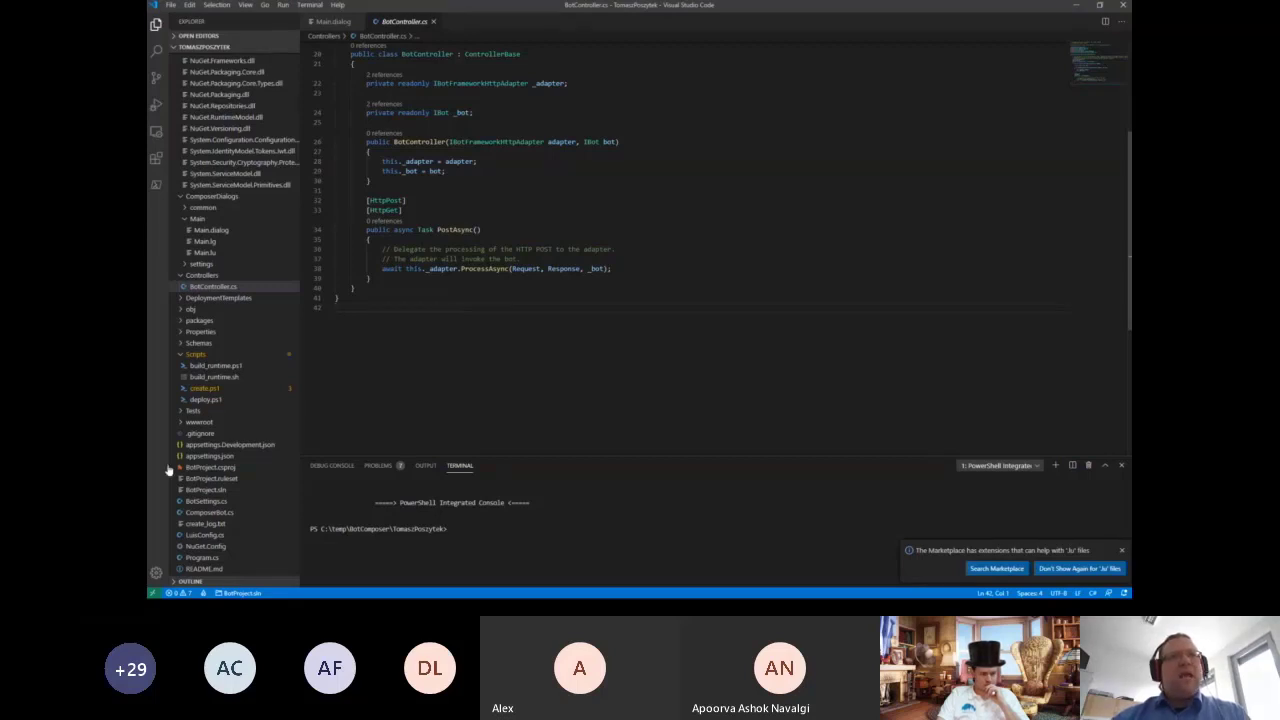
# Step: Open create.ps1 and deploy.ps1 from the Scripts folder, and return to create.ps1 to examine its parameters and checks
pyautogui.click(182, 356)
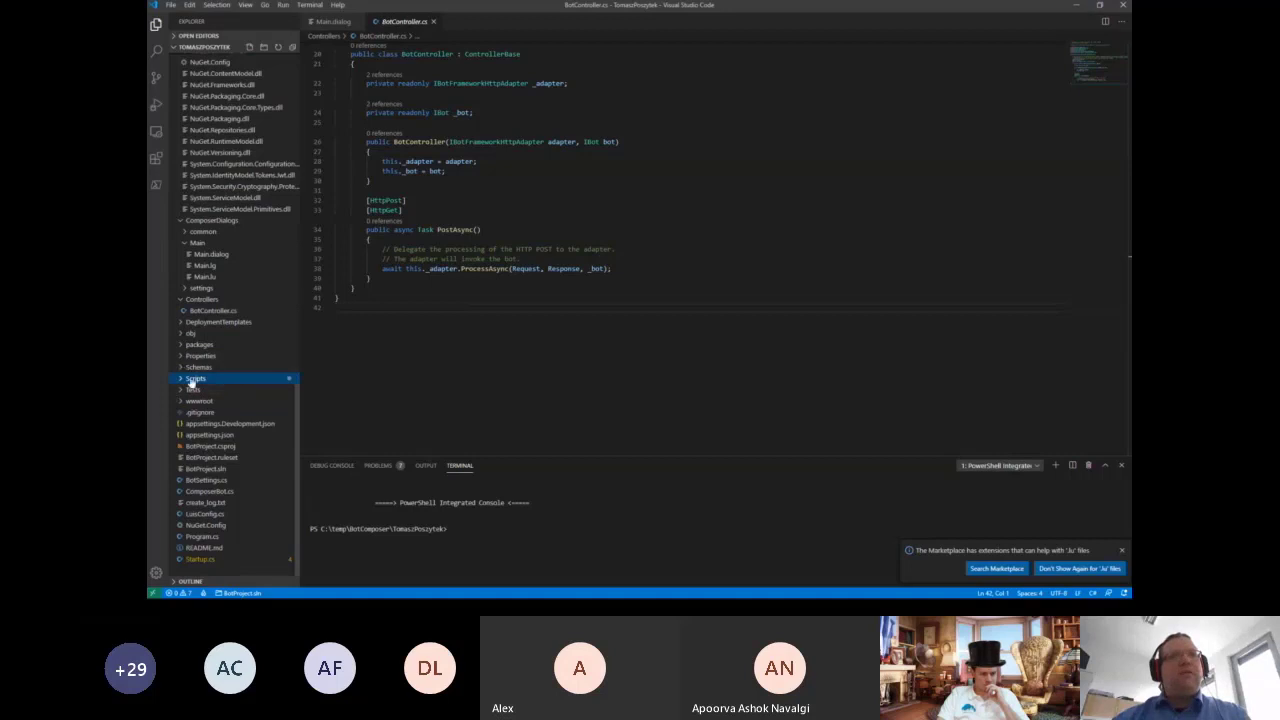
pyautogui.click(196, 381)
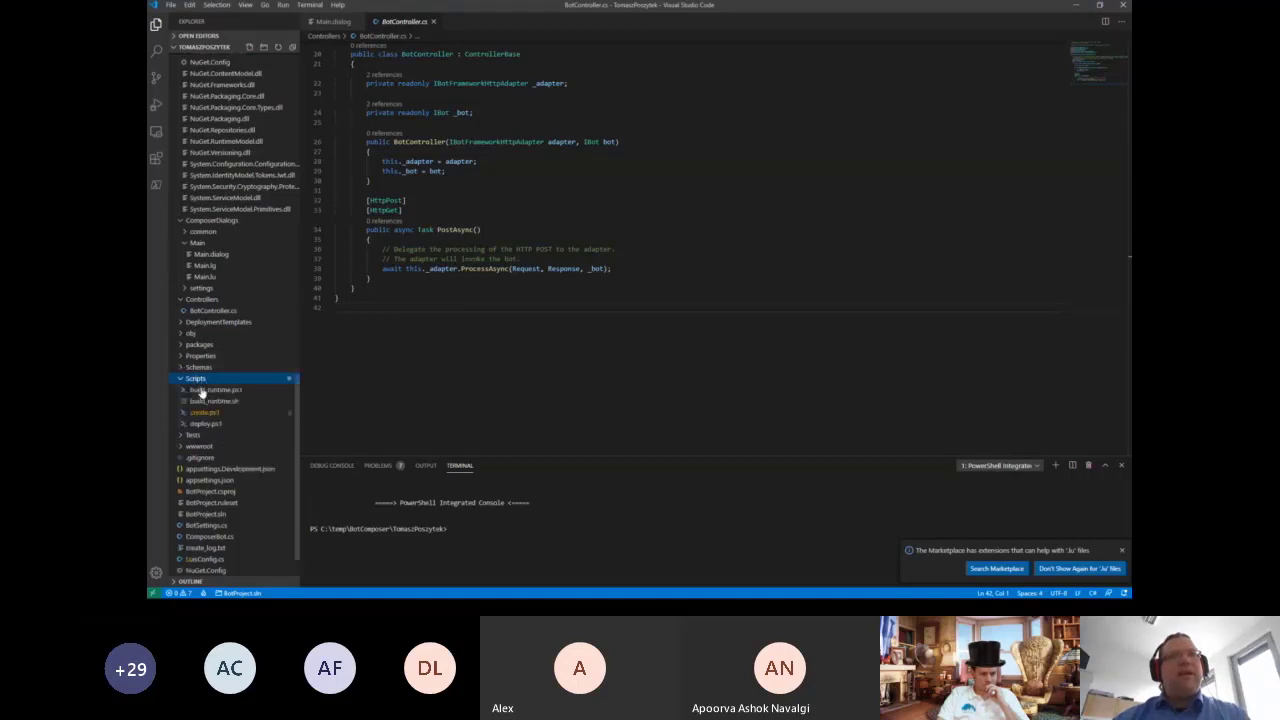
pyautogui.click(206, 413)
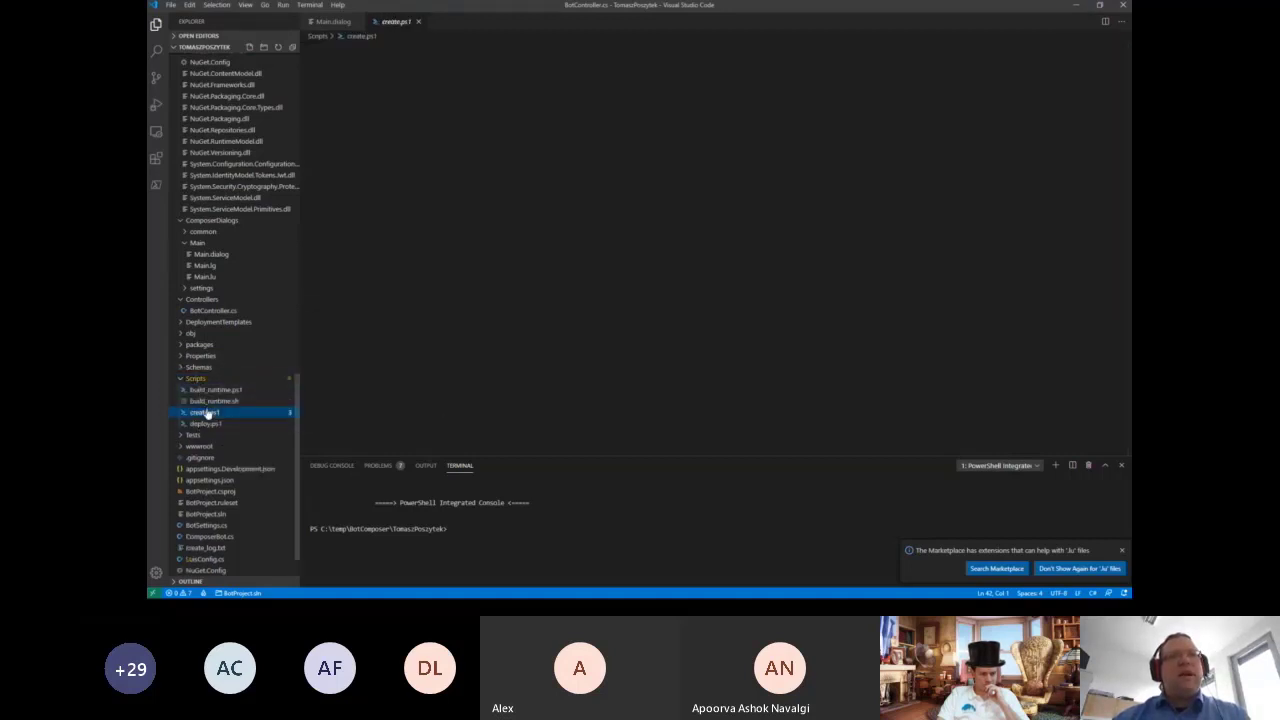
pyautogui.click(215, 425)
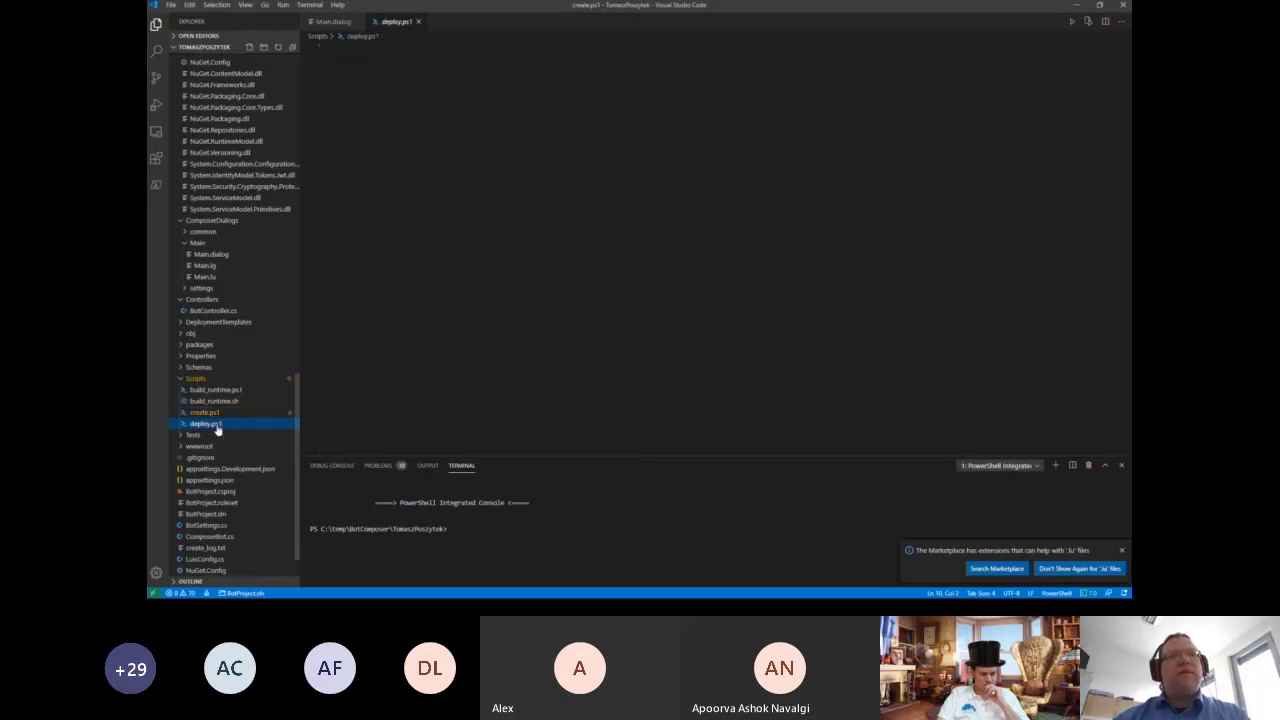
pyautogui.click(206, 413)
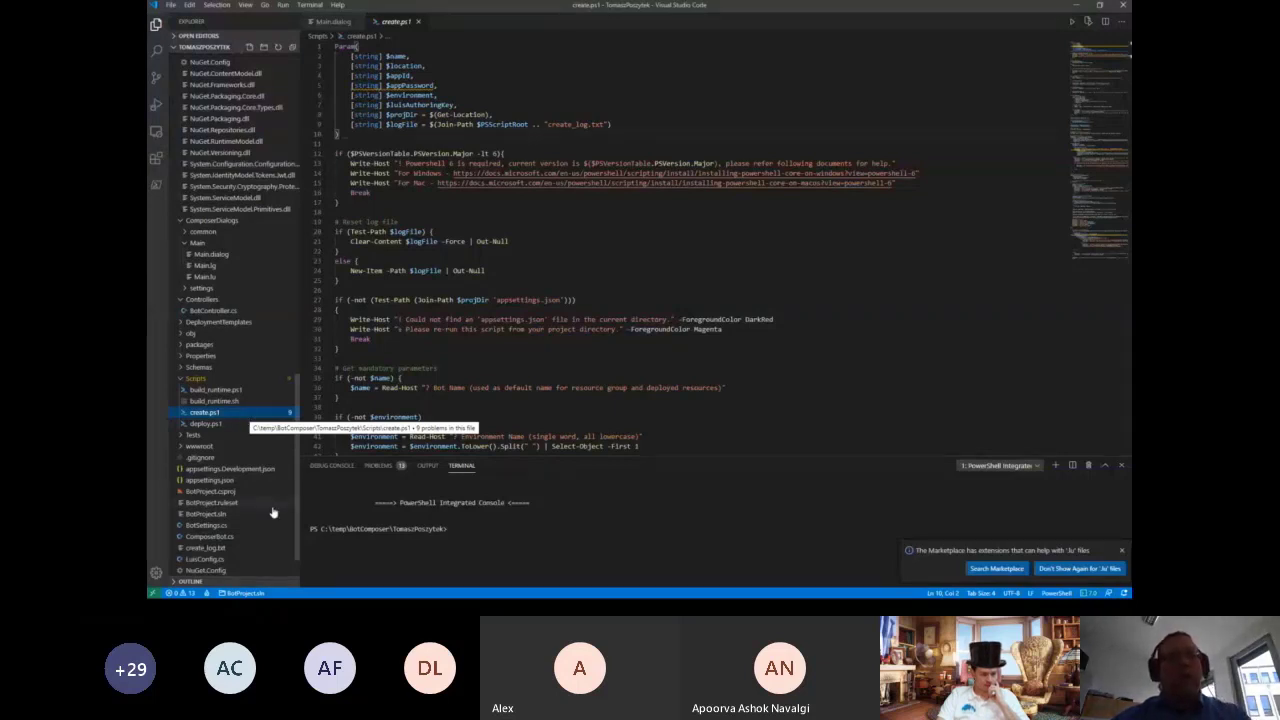
# Step: Switch to the browser and open the Azure portal at portal.azure.com in a new tab
pyautogui.hotkey('alt', 'Tab')
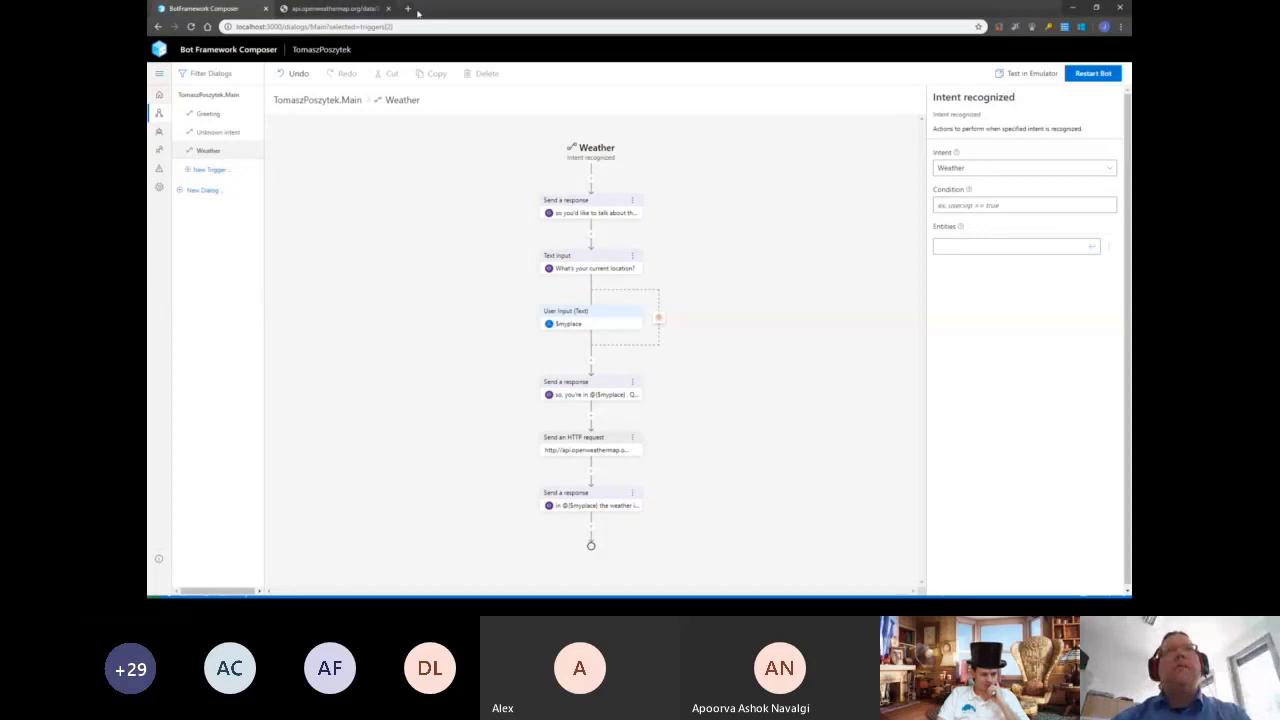
pyautogui.click(408, 8)
pyautogui.write('portal.azure.com')
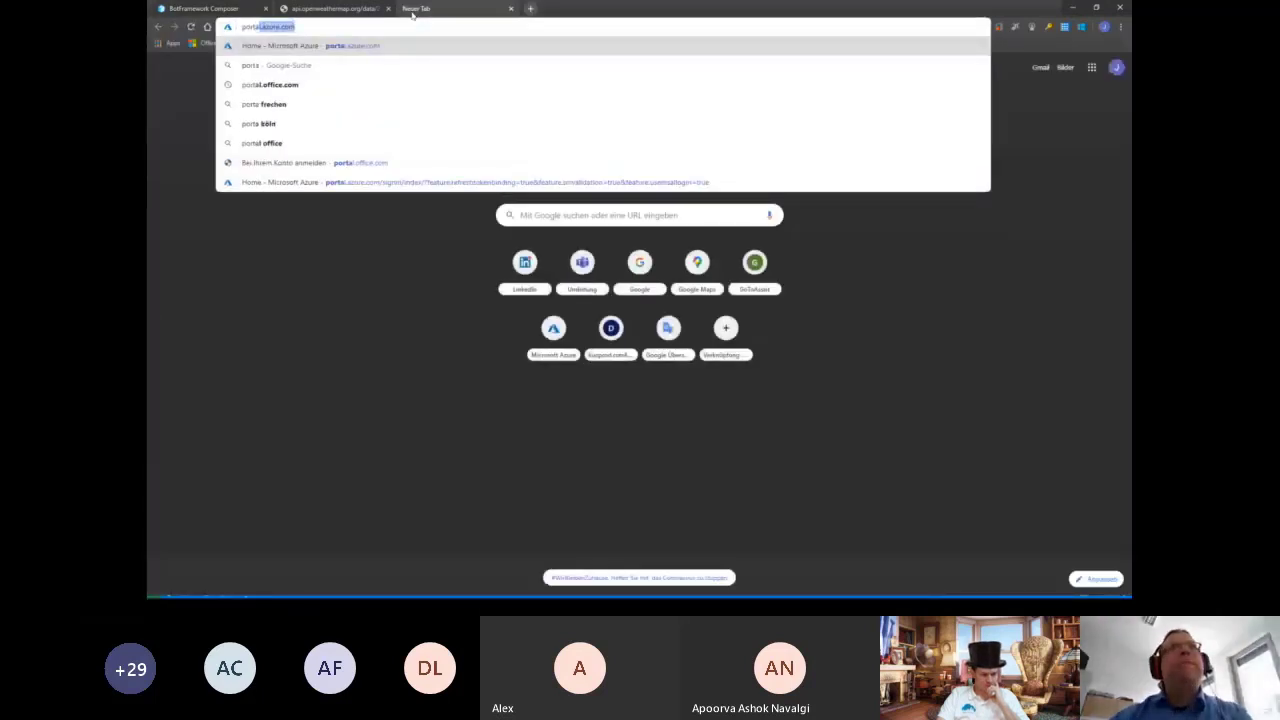
pyautogui.press('Return')
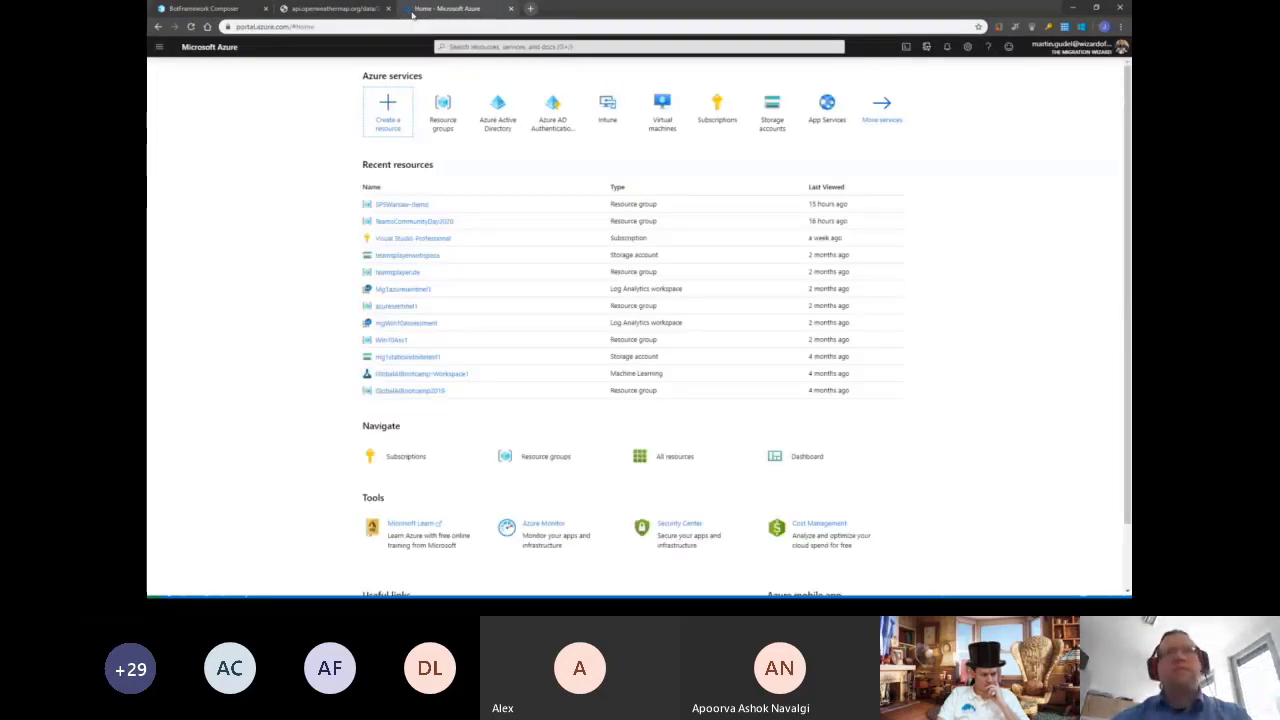
# Step: Open the SPSWarsaw bot registration in the SPSWarsaw-demo resource group and highlight the Web Chat test hint in its overview
pyautogui.click(440, 123)
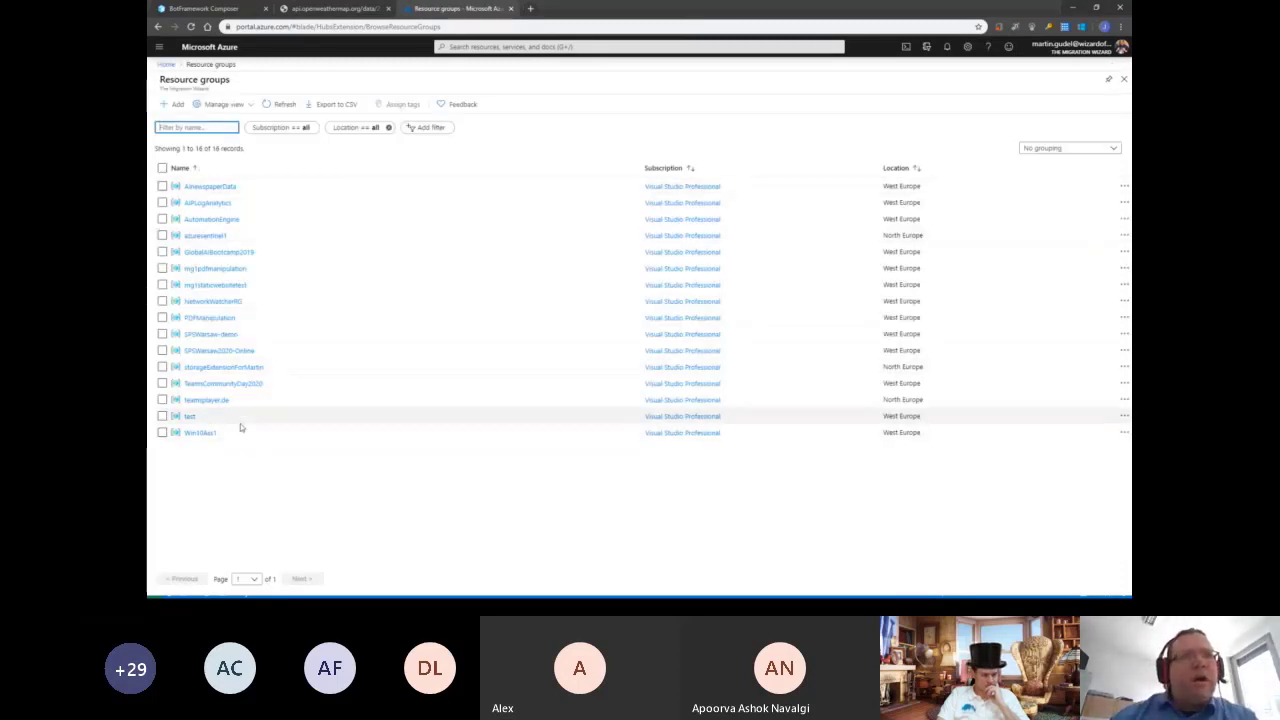
pyautogui.click(212, 335)
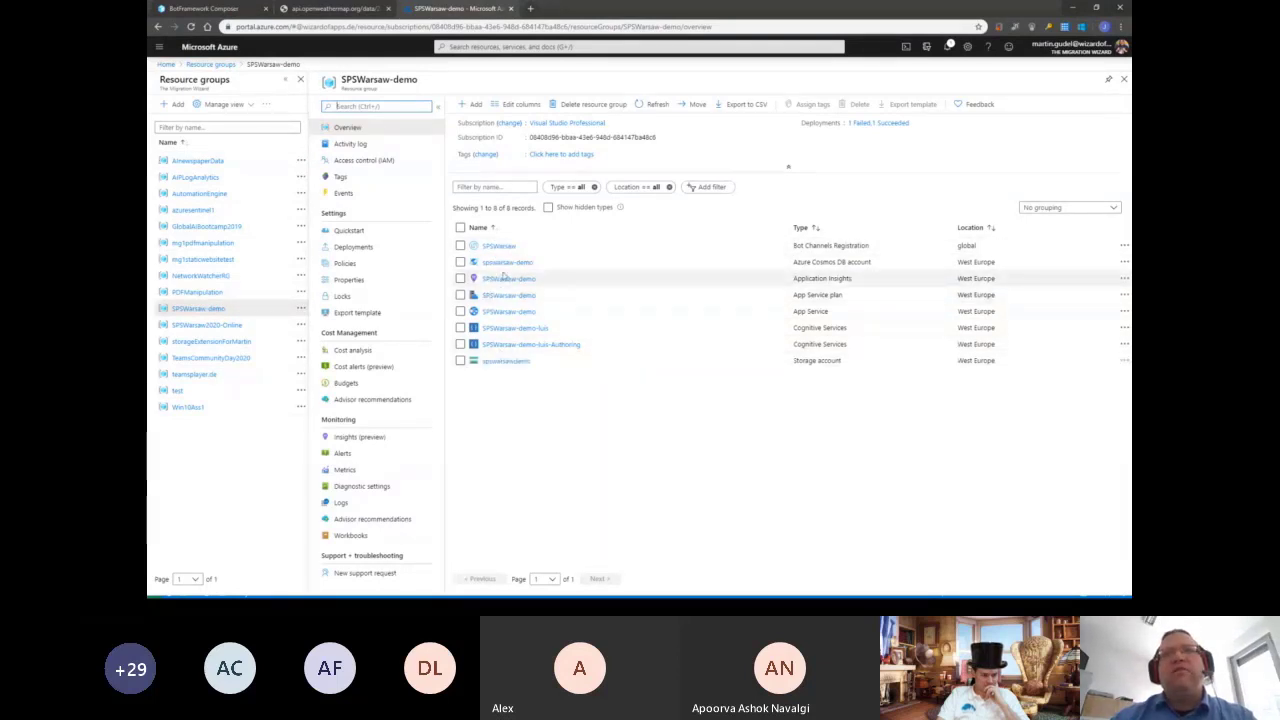
pyautogui.click(499, 247)
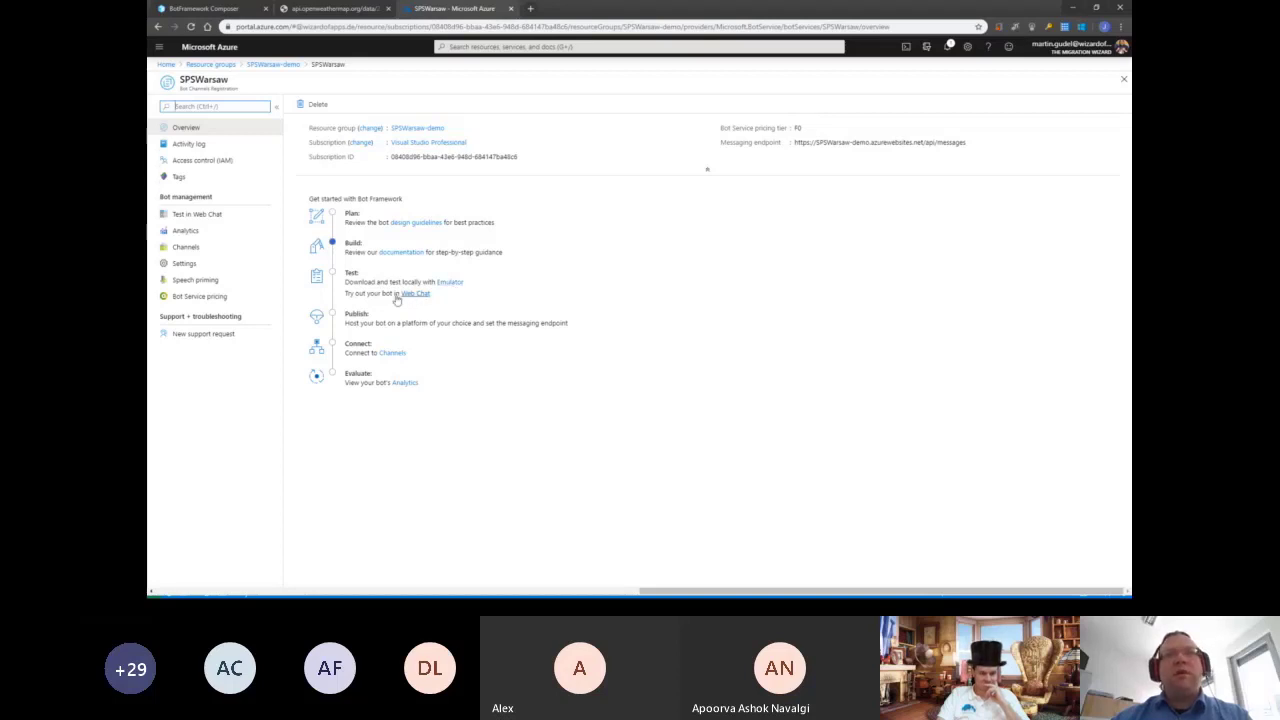
pyautogui.moveTo(364, 294); pyautogui.dragTo(448, 290)
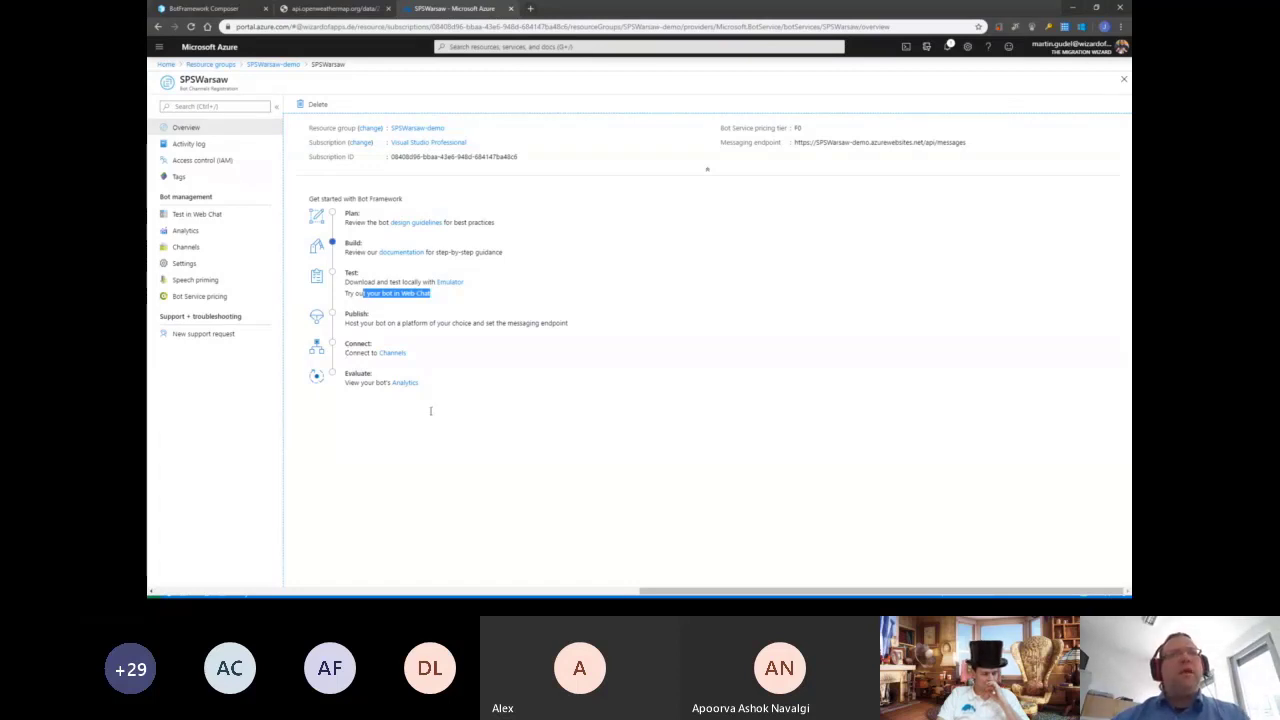
# Step: Add the Direct Line channel to the SPSWarsaw bot and examine its Default Site keys, versions and authentication options
pyautogui.click(184, 250)
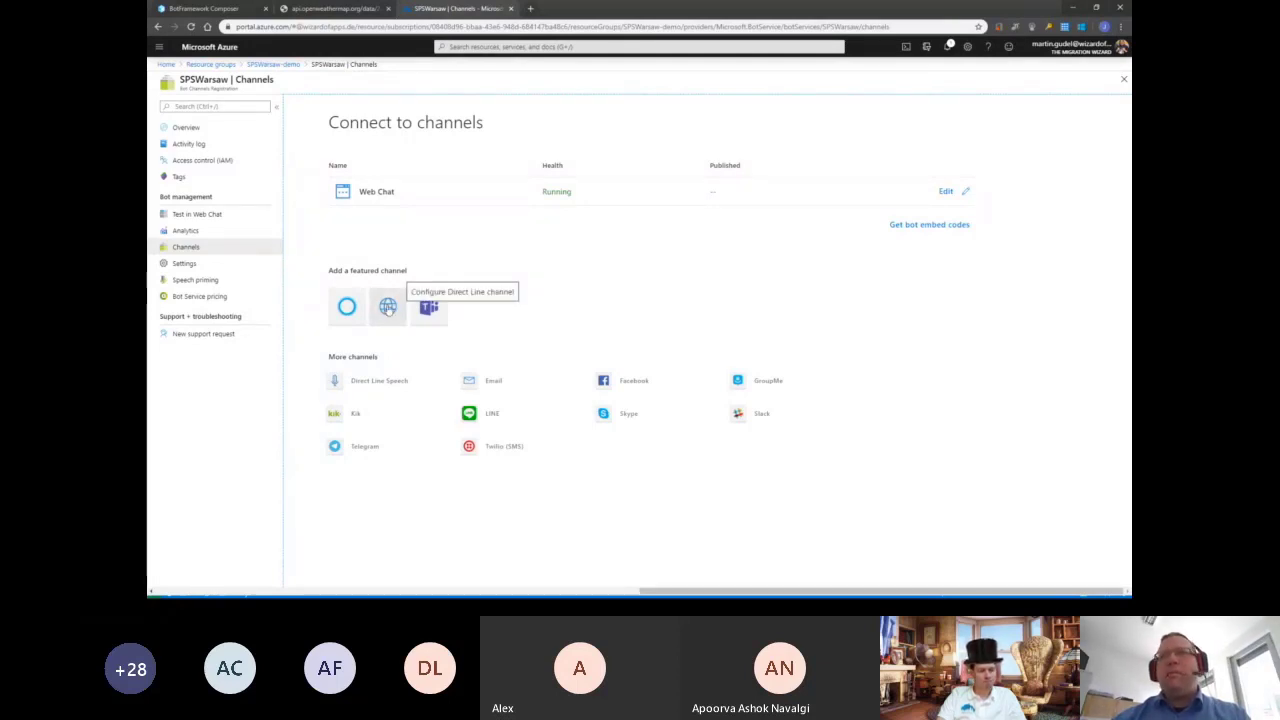
pyautogui.click(388, 308)
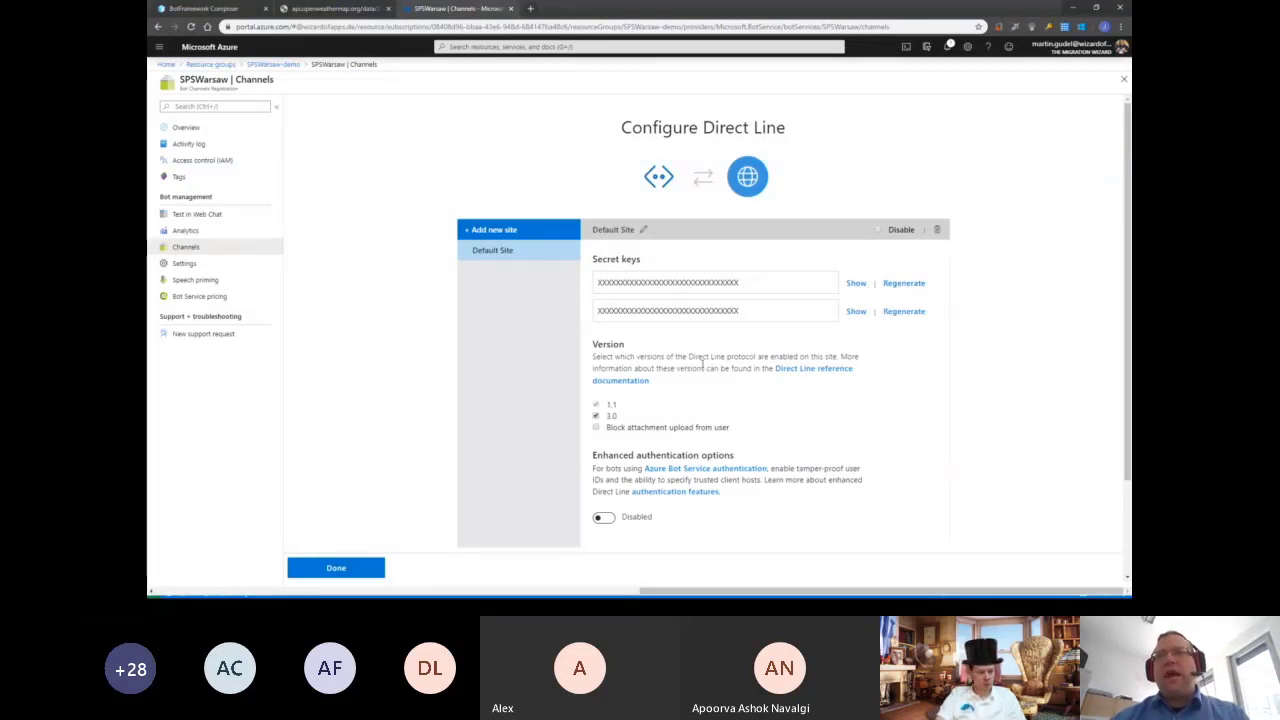
pyautogui.scroll(-2, 703, 365)
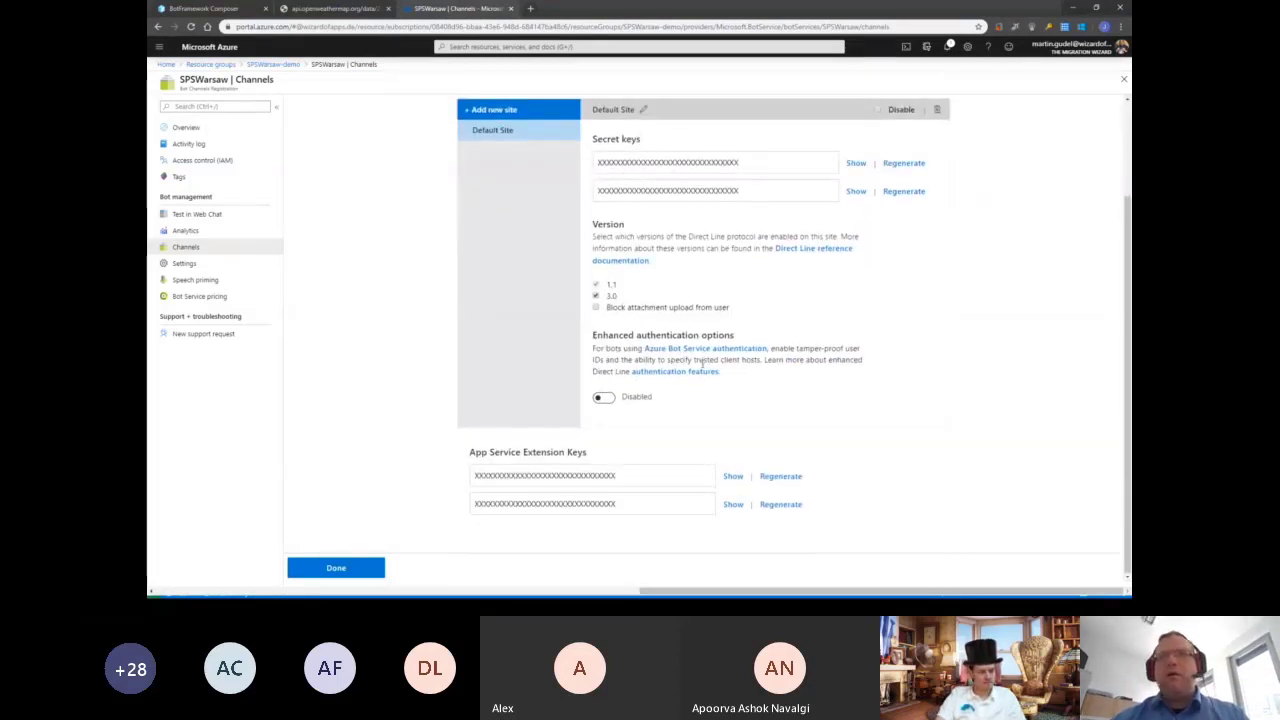
pyautogui.scroll(1, 703, 365)
pyautogui.scroll(-1, 703, 365)
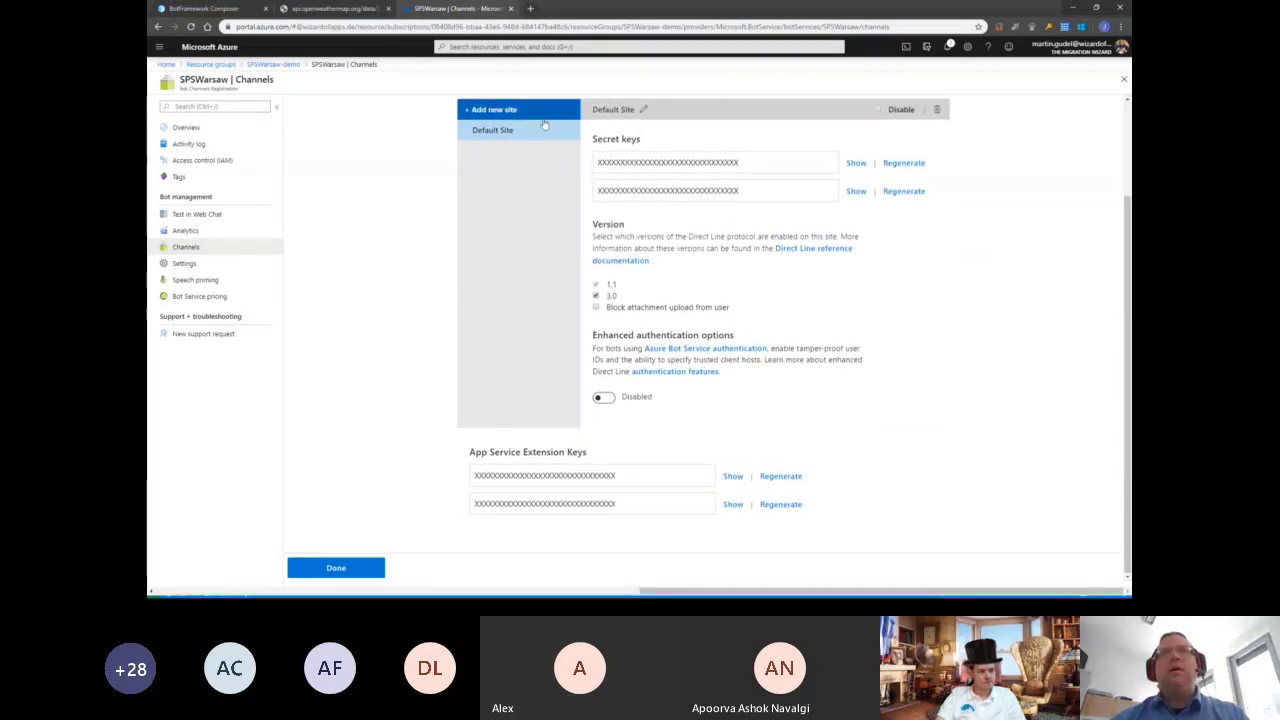
pyautogui.click(495, 136)
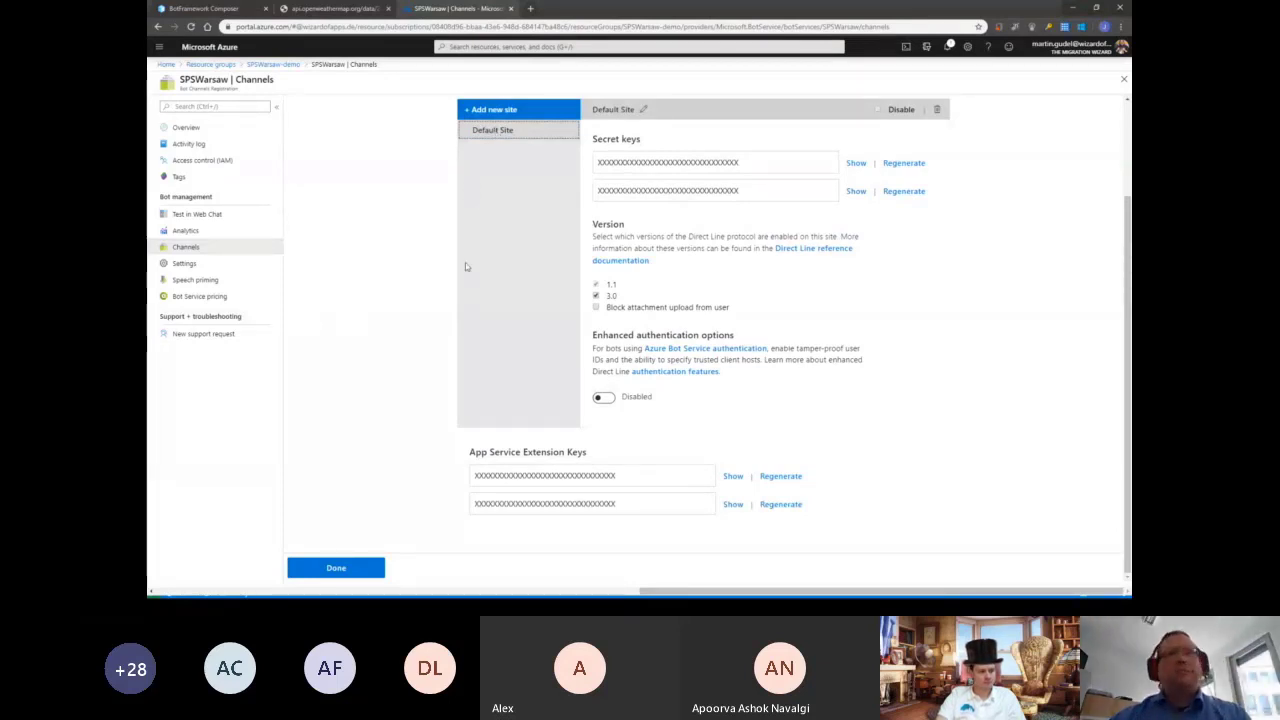
# Step: View the web chat test page, and reopen the Direct Line channel to check the edit option of its Default Site
pyautogui.click(227, 219)
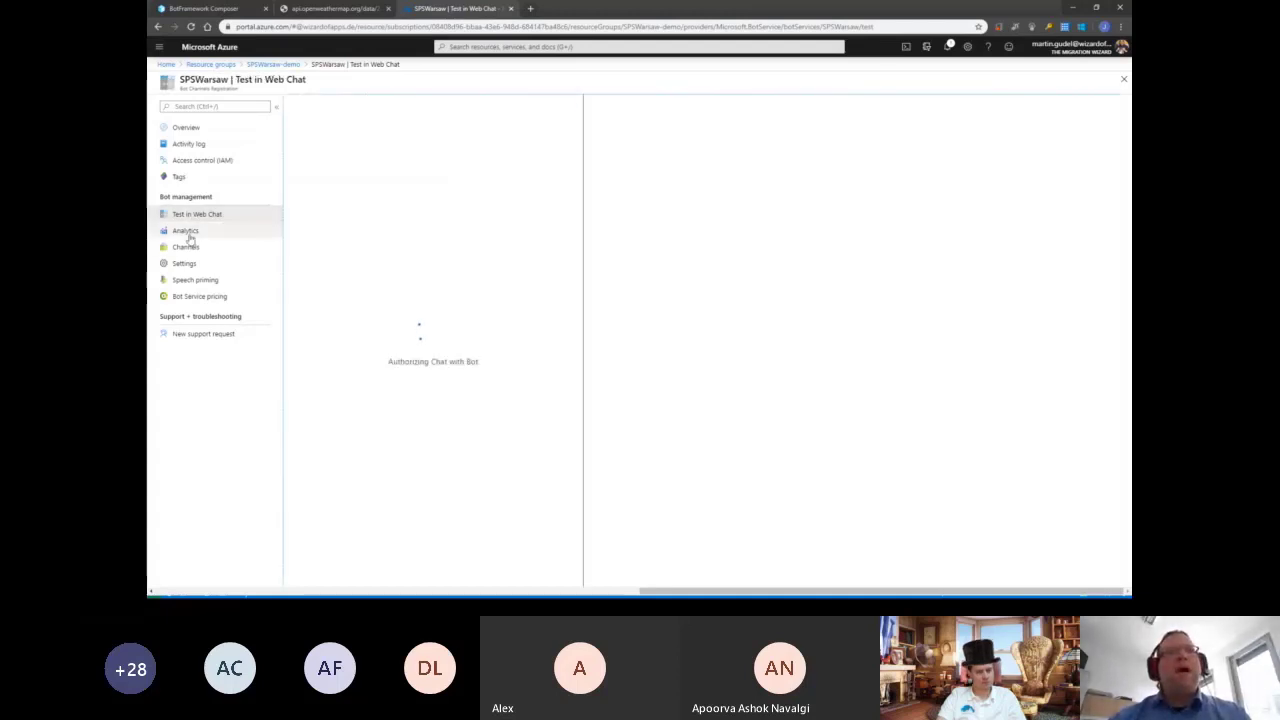
pyautogui.click(186, 248)
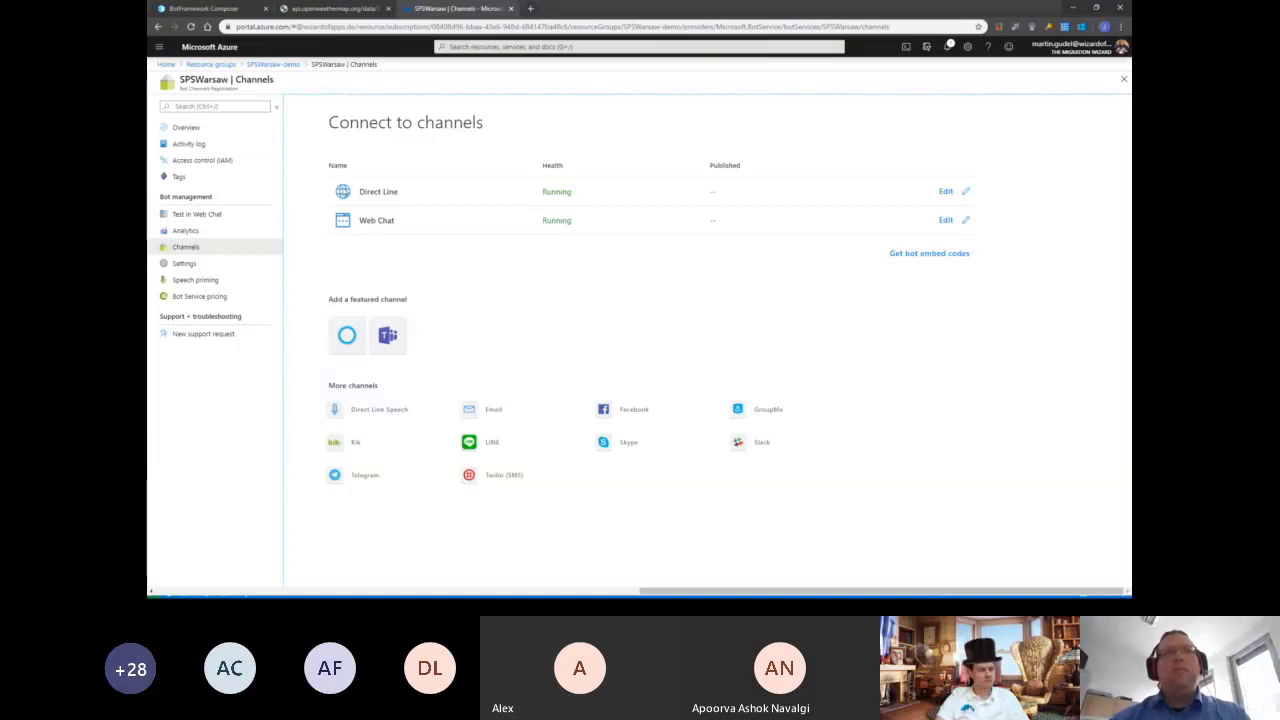
pyautogui.click(945, 191)
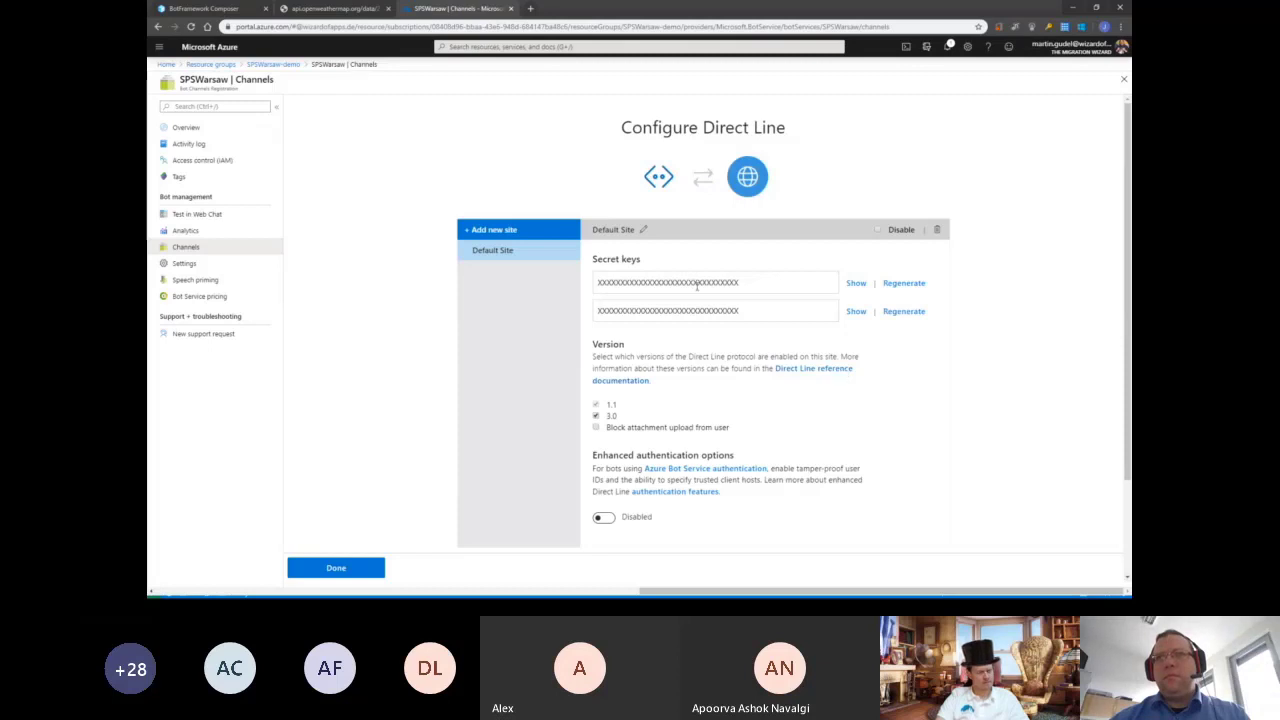
pyautogui.click(644, 231)
pyautogui.click(789, 386)
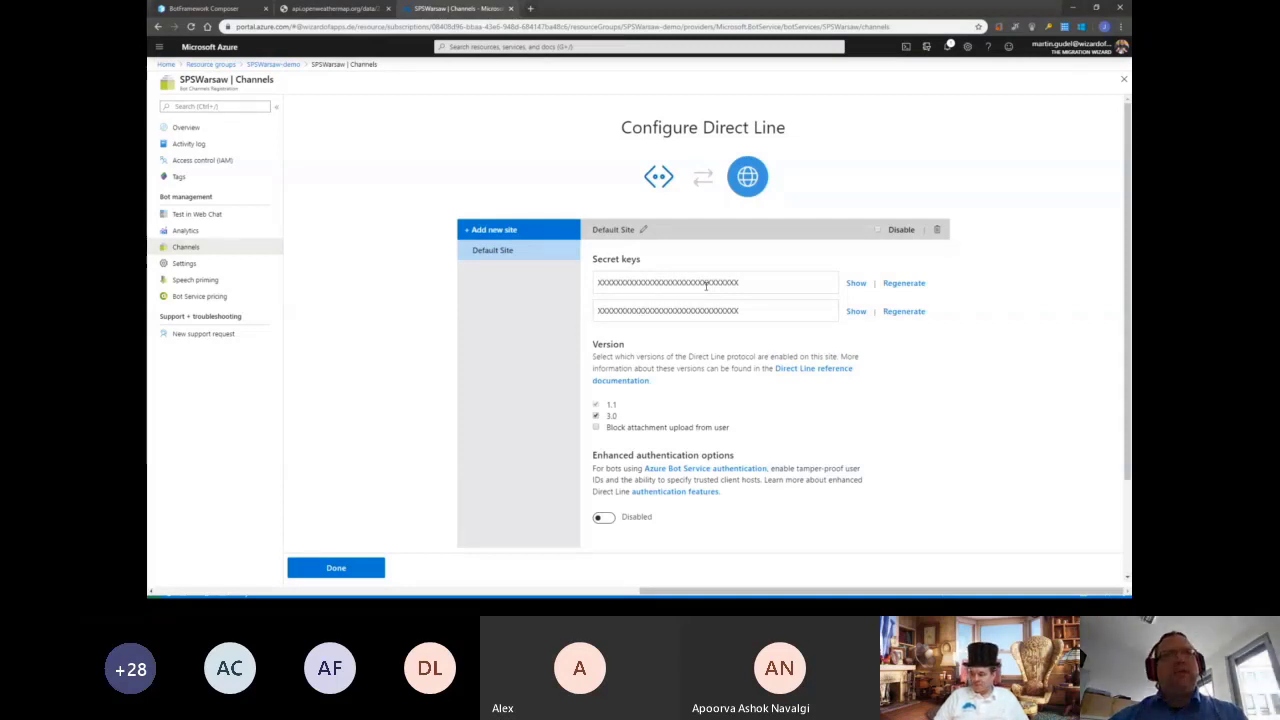
# Step: View the bot's web chat test page and open the Microsoft Teams channel configuration
pyautogui.click(207, 216)
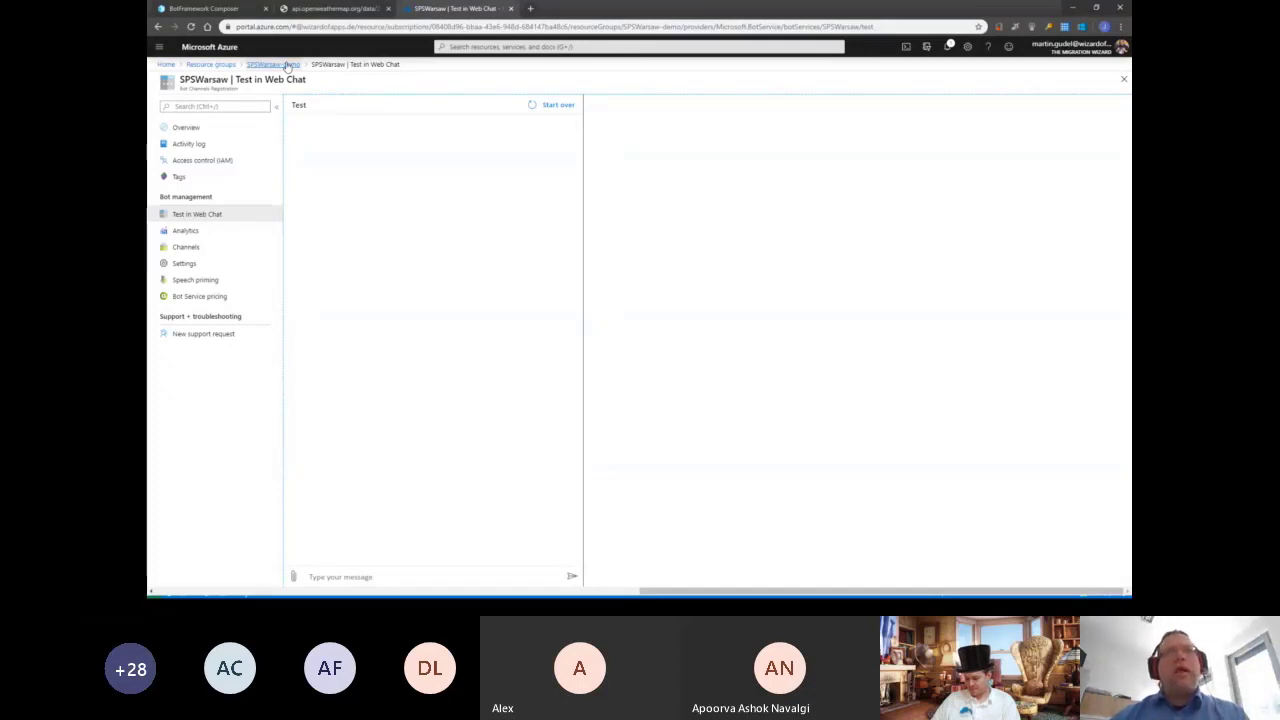
pyautogui.click(184, 247)
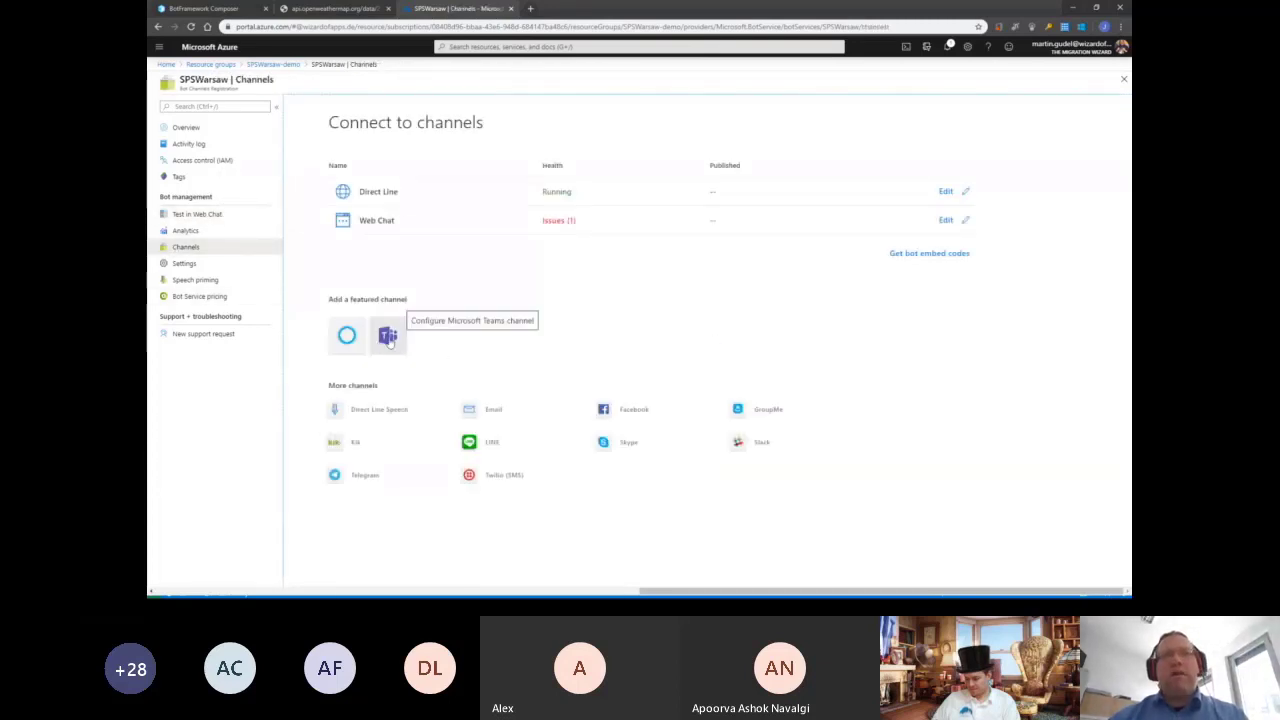
pyautogui.click(389, 340)
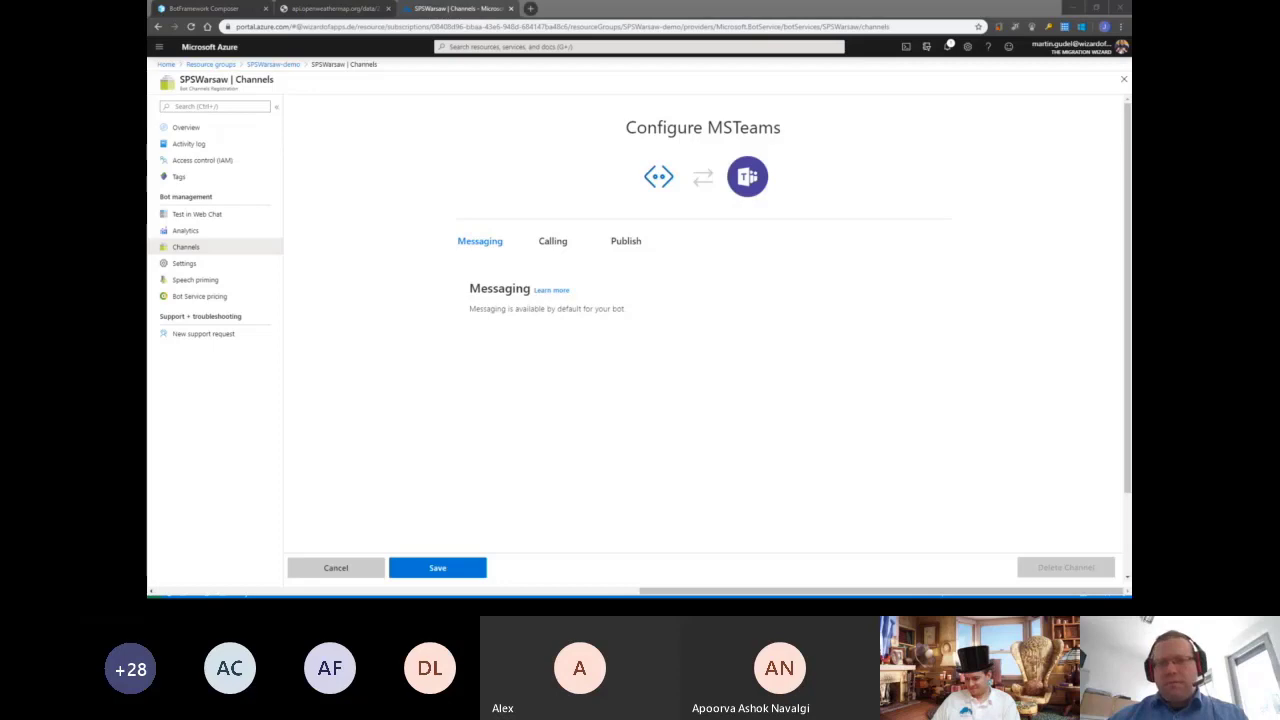
pyautogui.hotkey('alt', 'Tab')
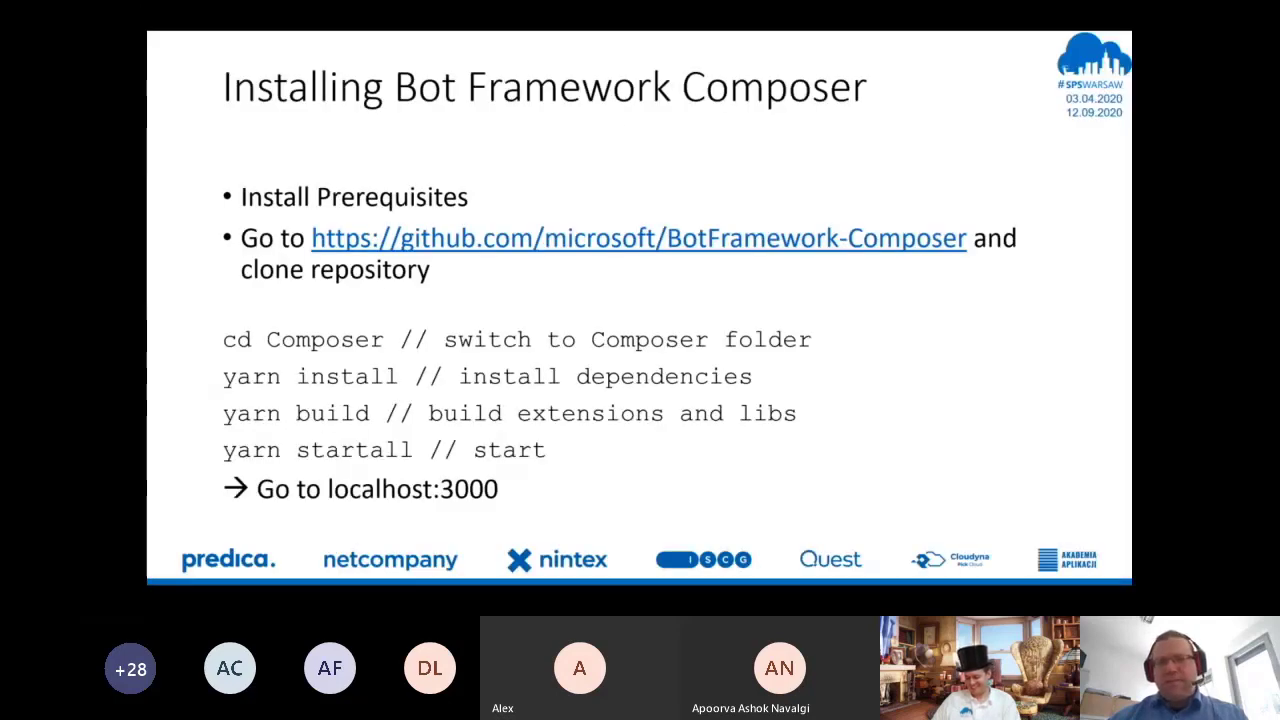
pyautogui.press('Right')
pyautogui.press('Right')
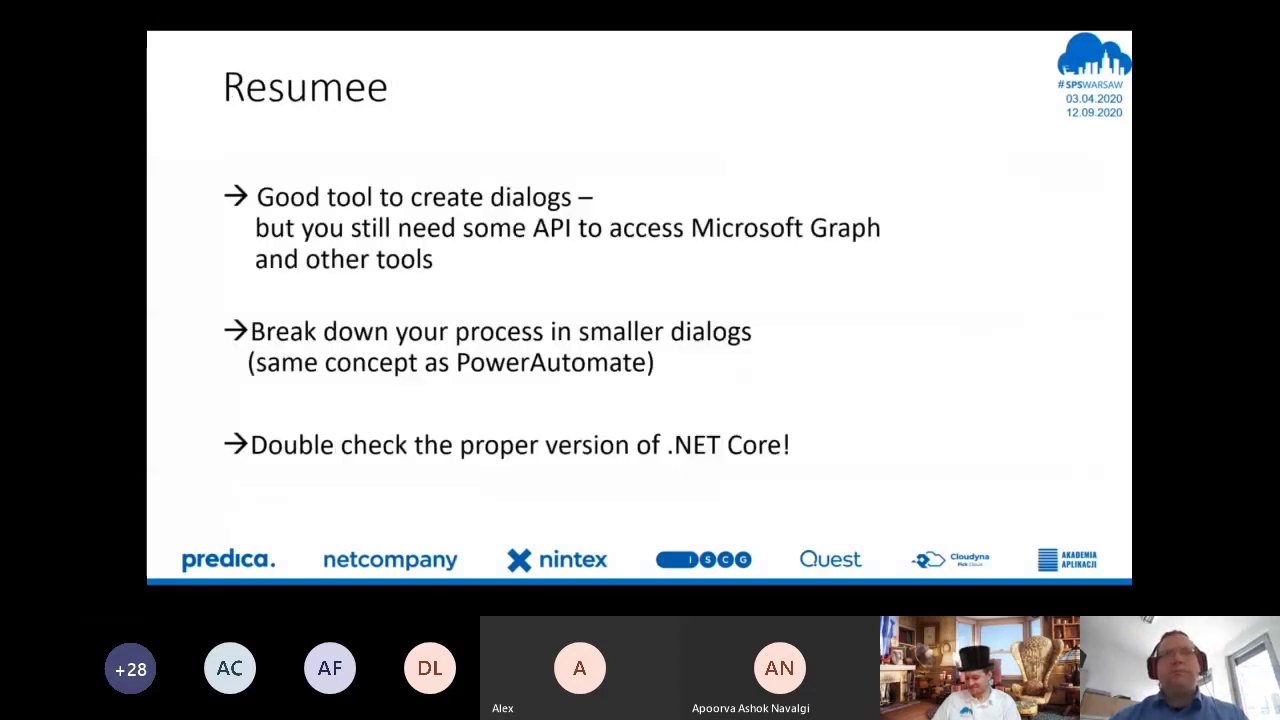